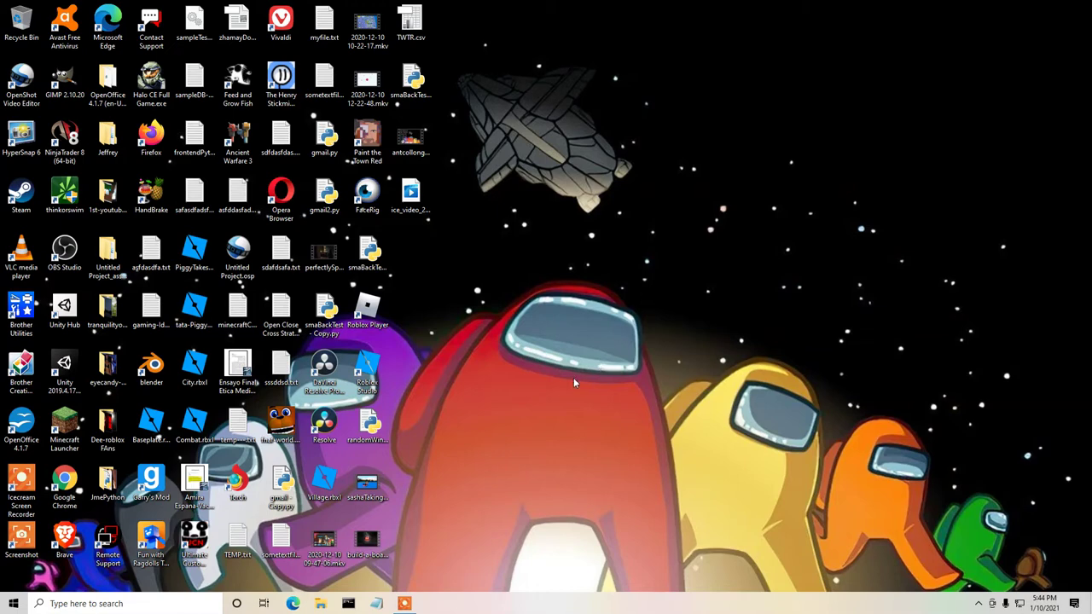
Launch DaVinci Resolve from the desktop and create a new project named Untitled Project 9.
click(326, 418)
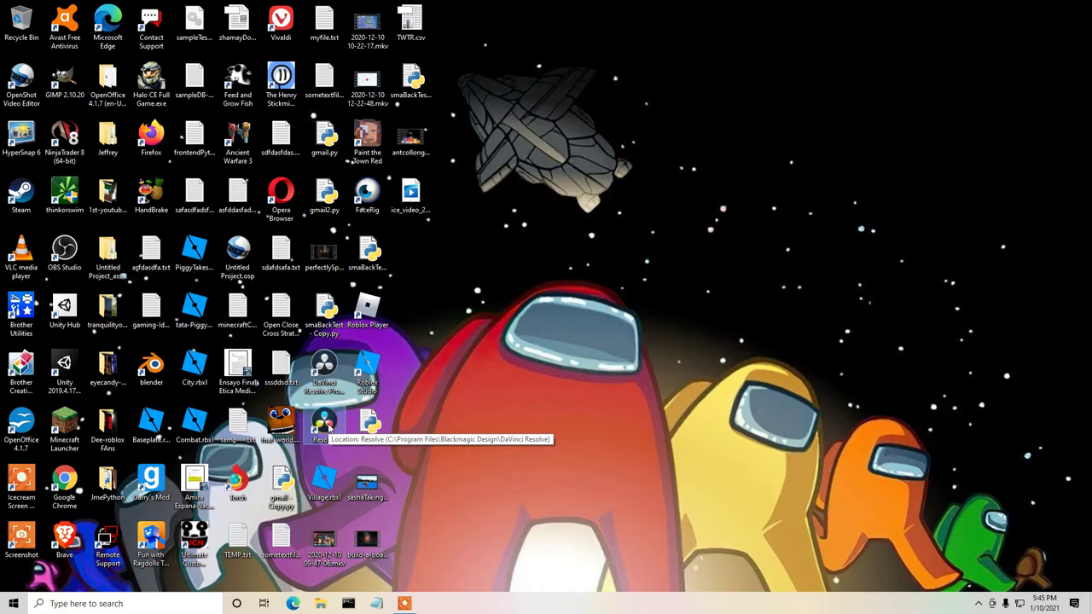
double_click(326, 421)
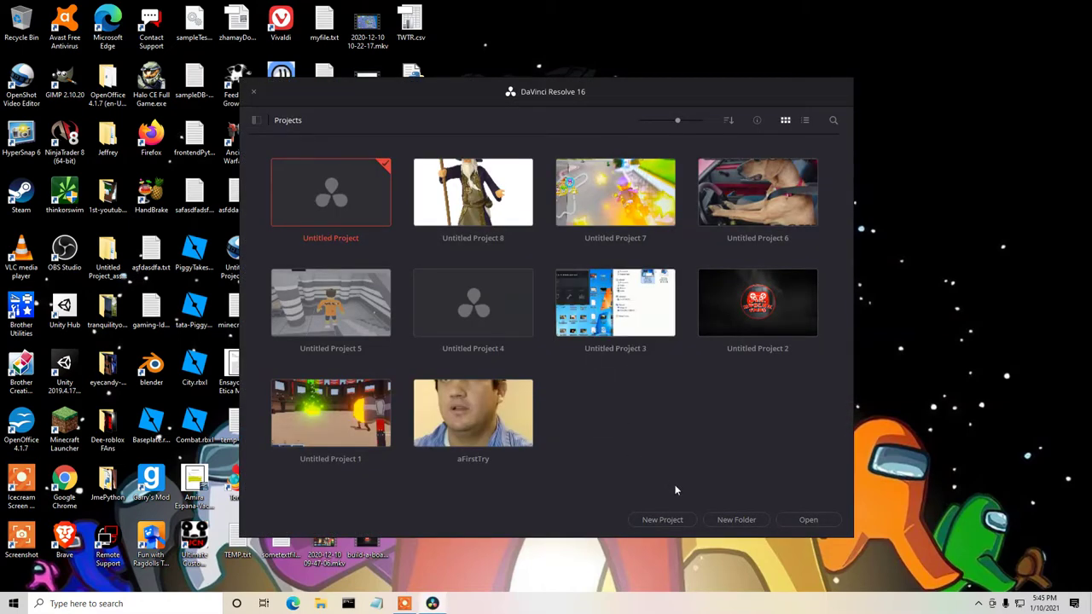
click(663, 519)
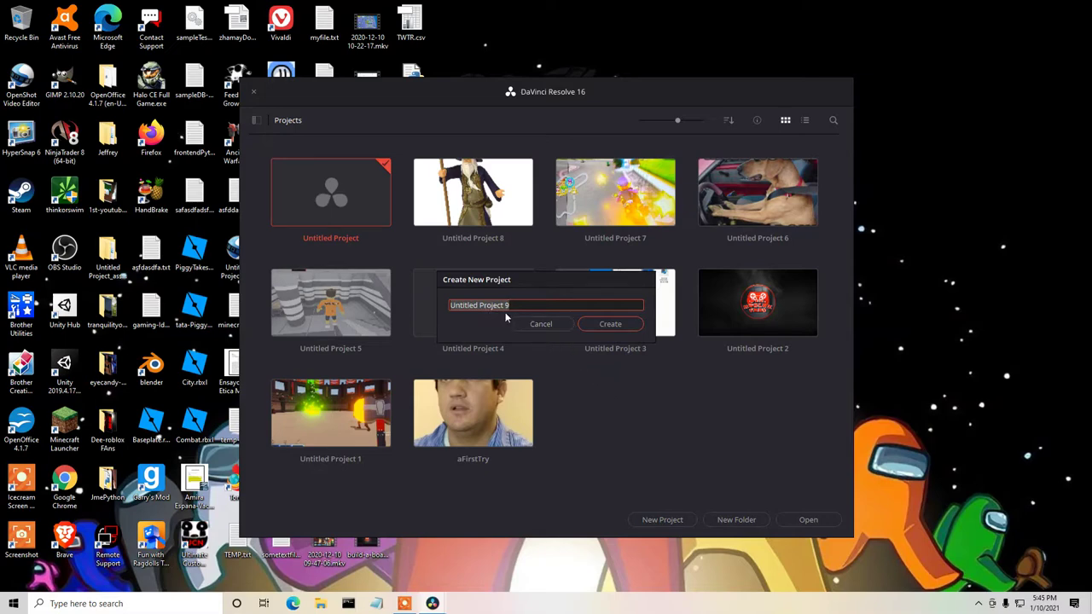
click(602, 324)
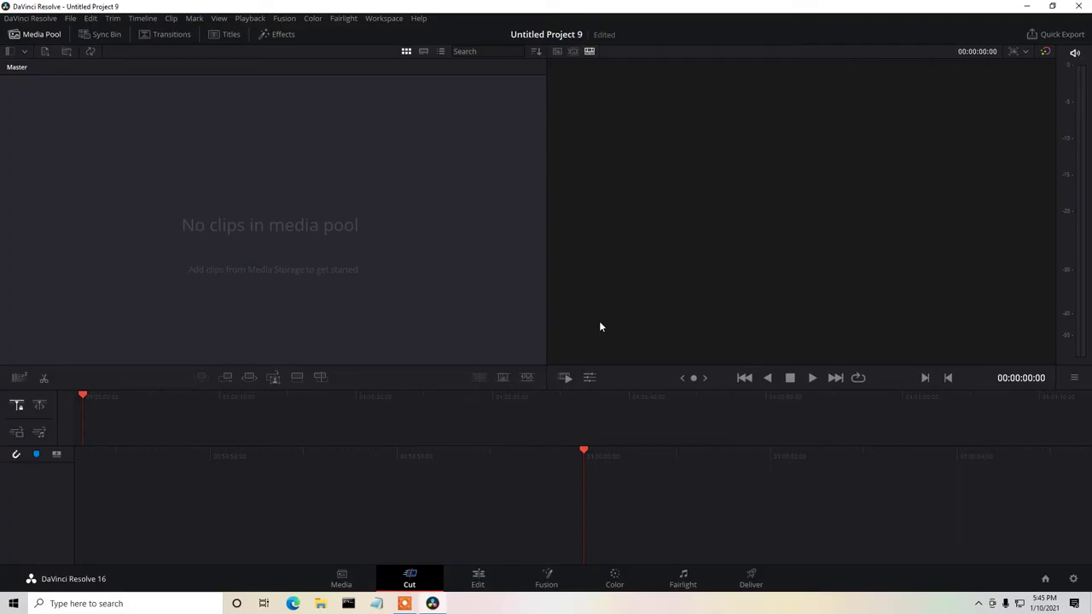
Import antcollongyrobloxgameplaycollabwithpickle.mp4 from the Desktop folder into the media pool, changing the project frame rate to match the clip.
click(352, 581)
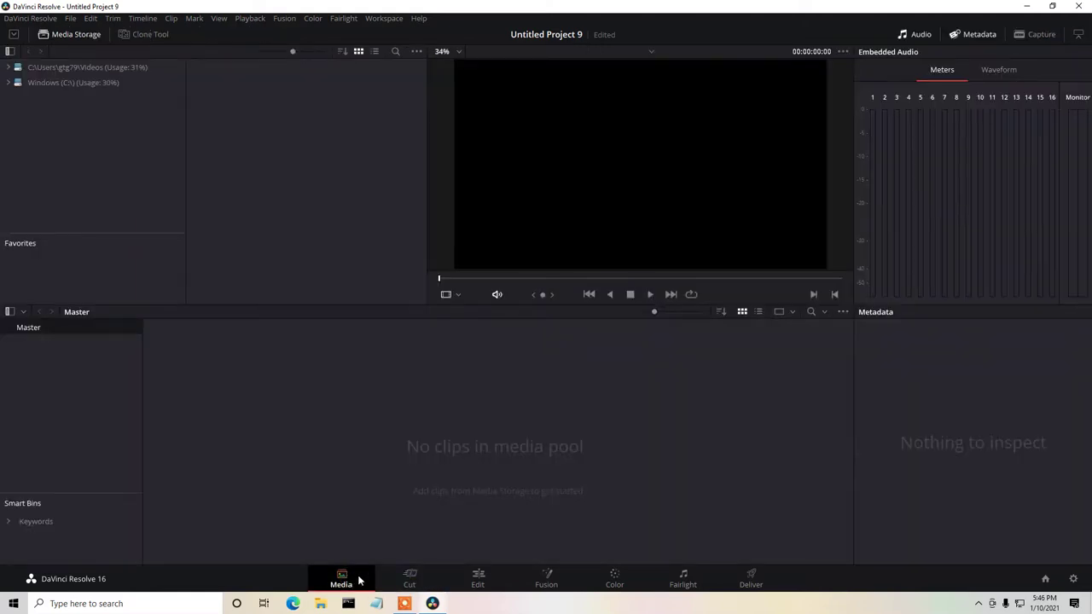
right_click(312, 397)
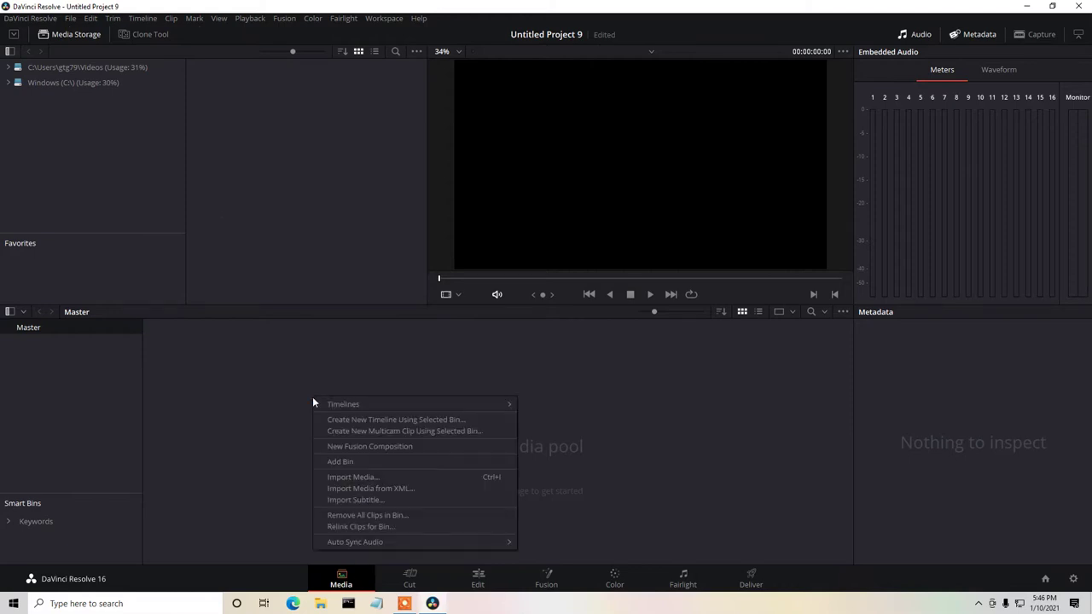
click(341, 476)
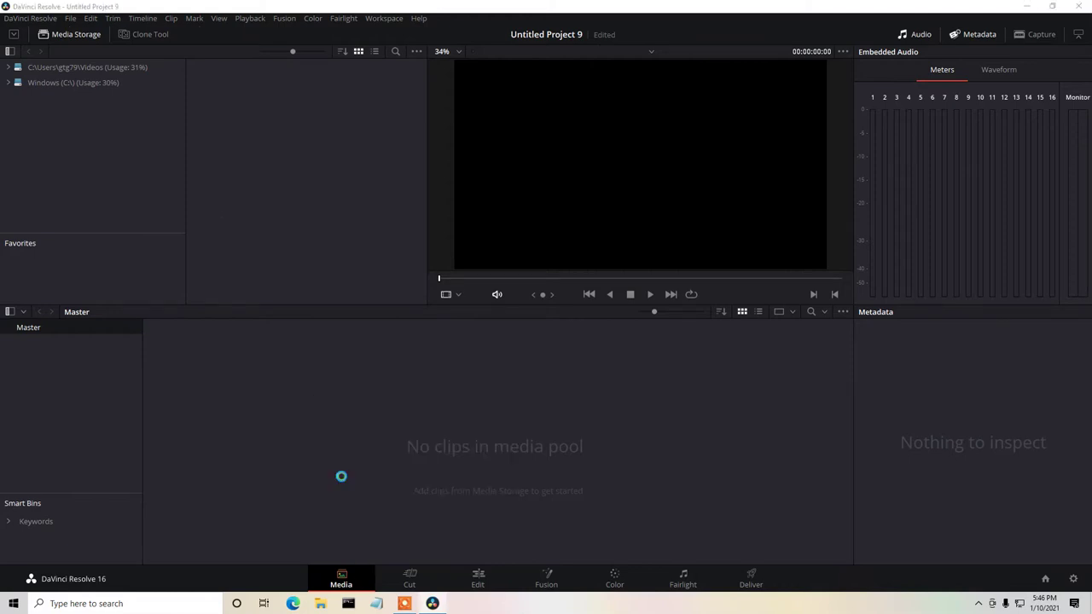
click(51, 101)
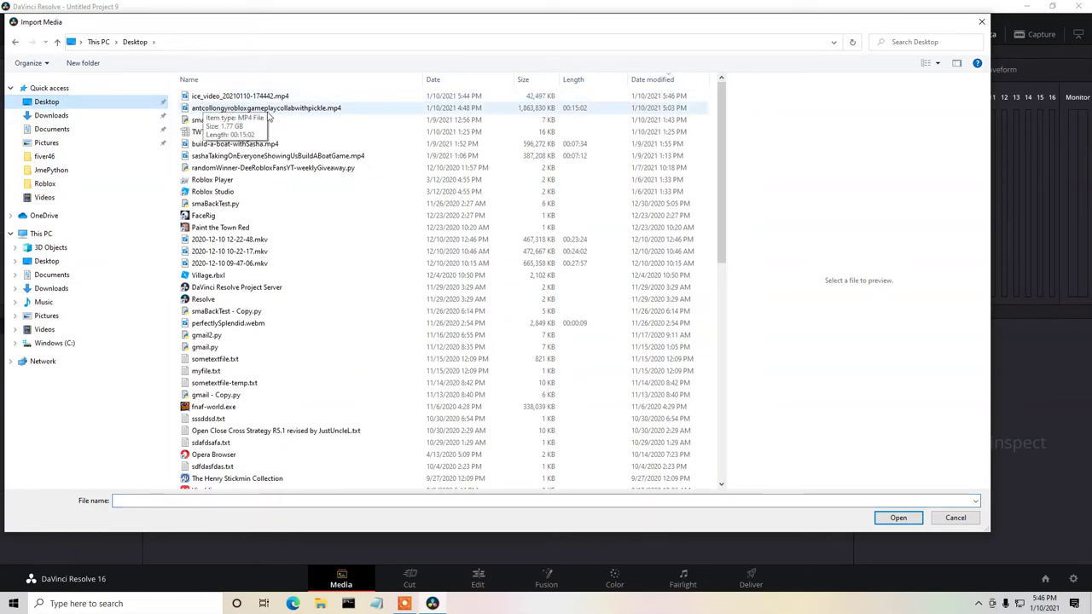
click(264, 111)
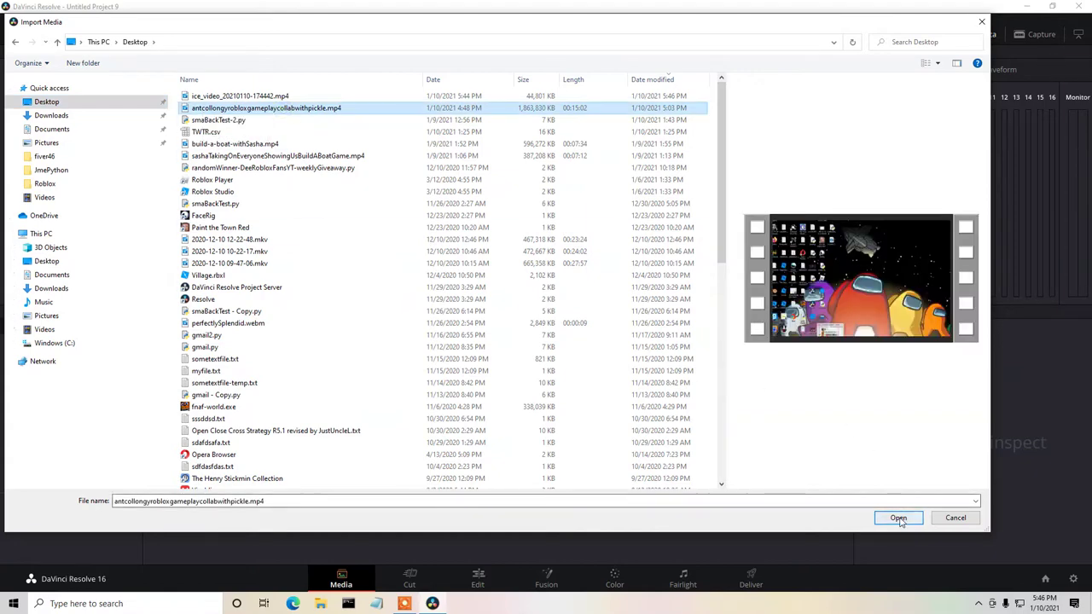
click(898, 517)
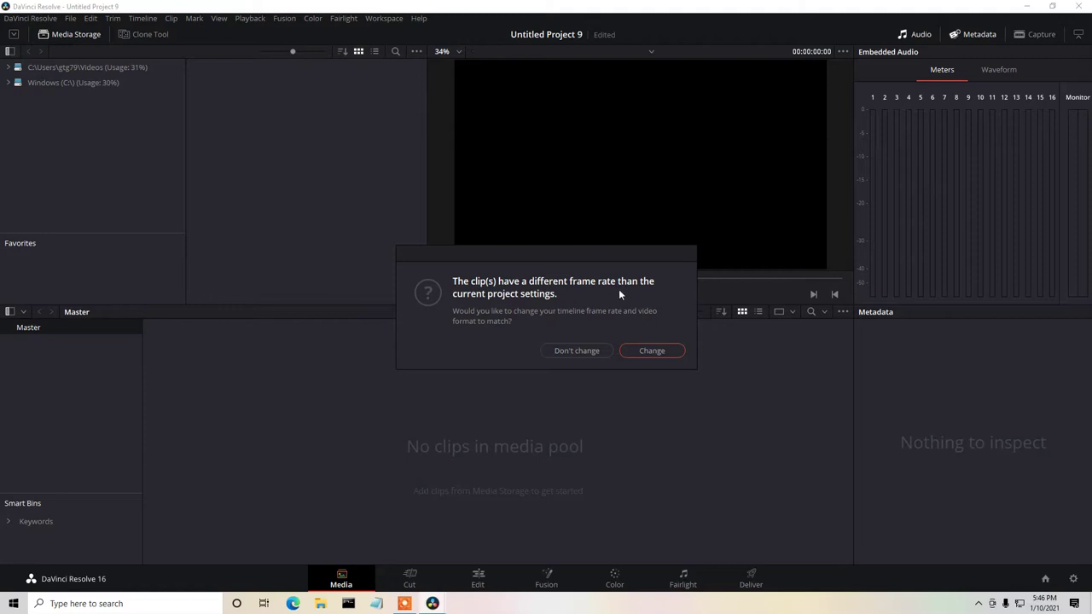
click(648, 352)
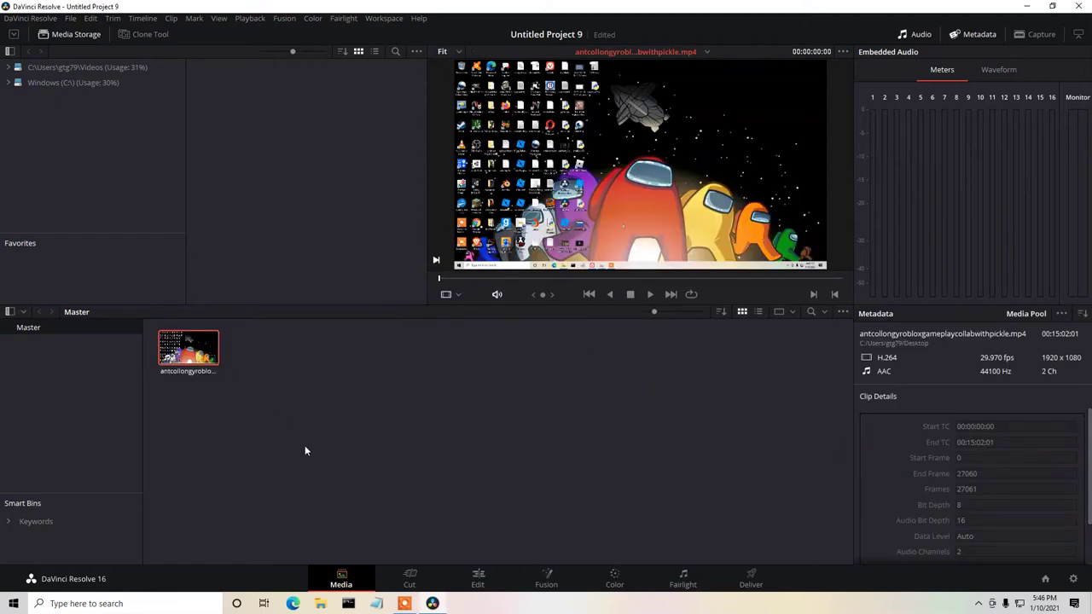
Place the imported clip at the start of a new timeline on the Edit page and play its first seconds, returning the playhead to the beginning.
click(488, 578)
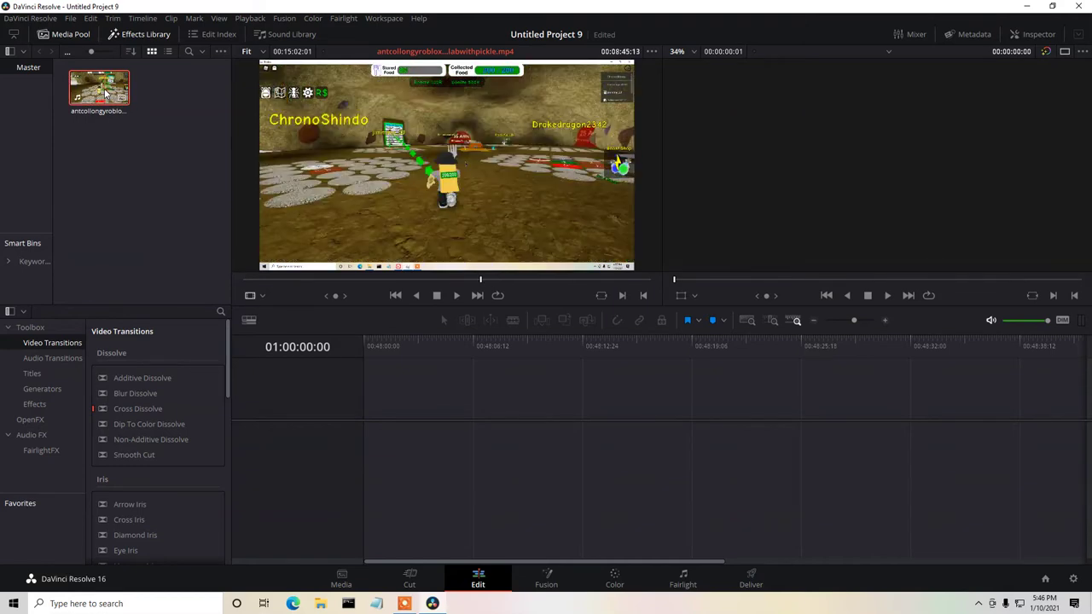
drag(108, 97, 465, 430)
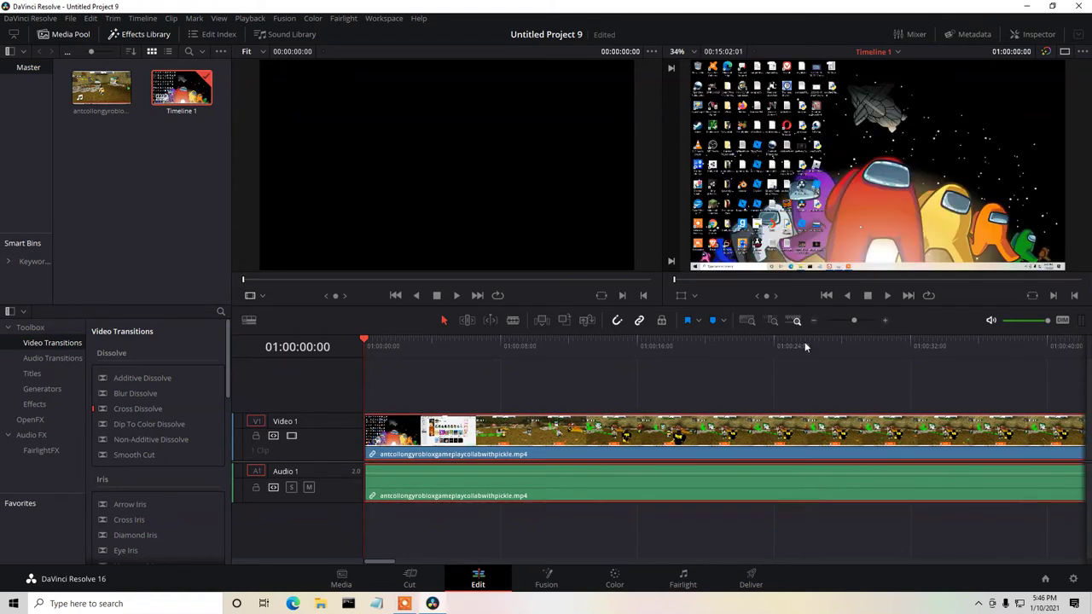
click(887, 296)
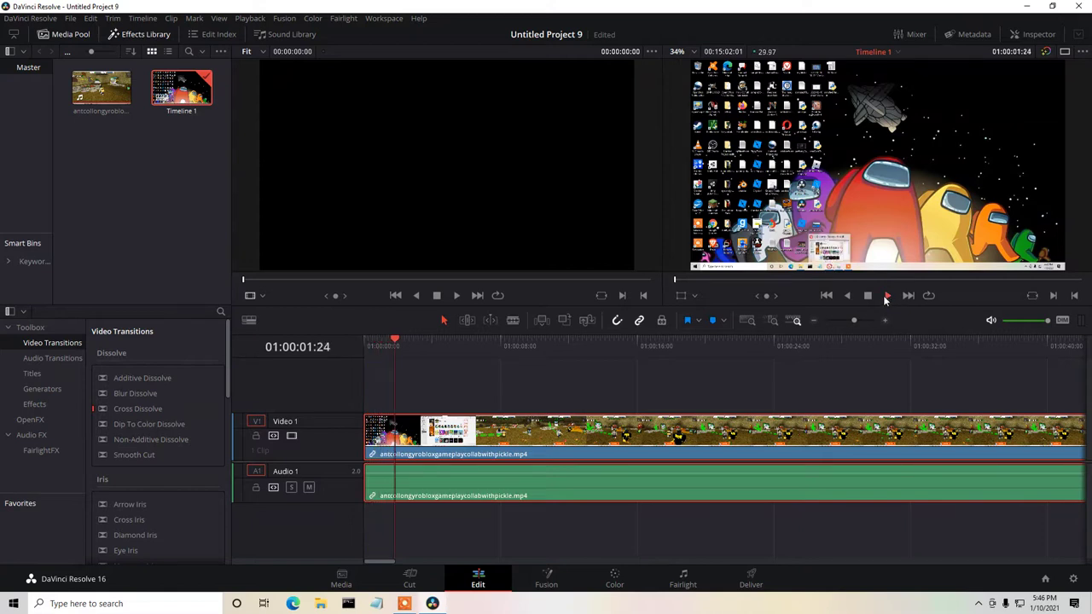
click(867, 296)
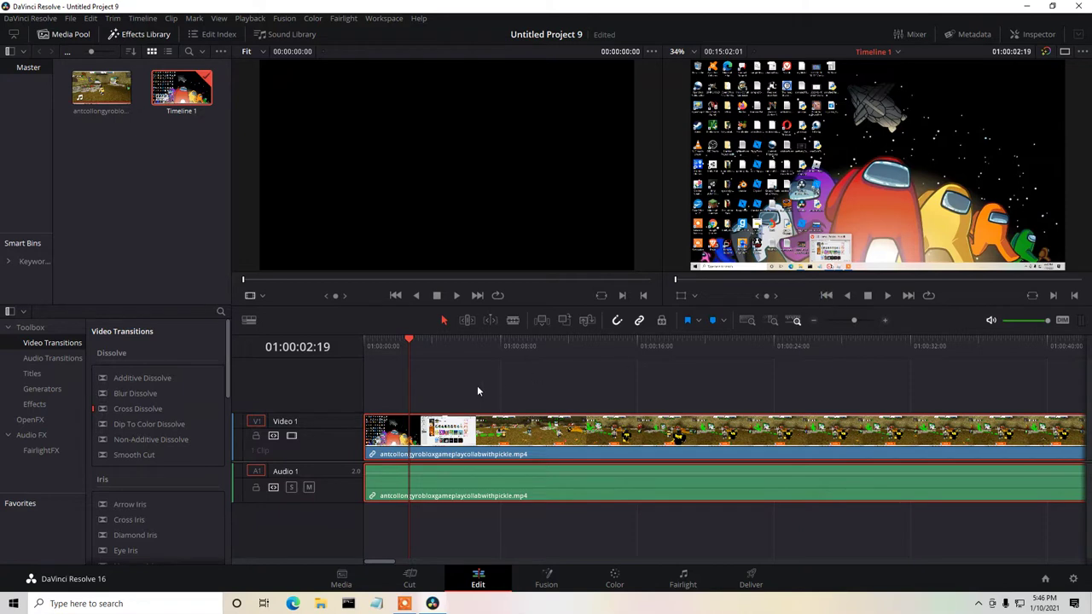
drag(410, 339, 365, 343)
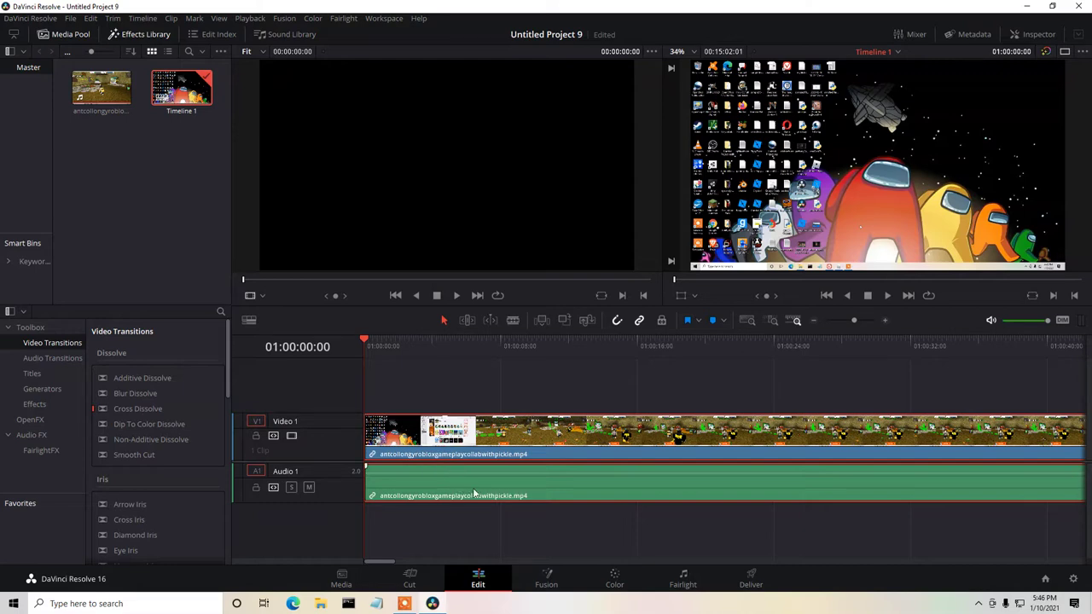
Minimize DaVinci Resolve and launch HandBrake from the desktop.
click(1028, 8)
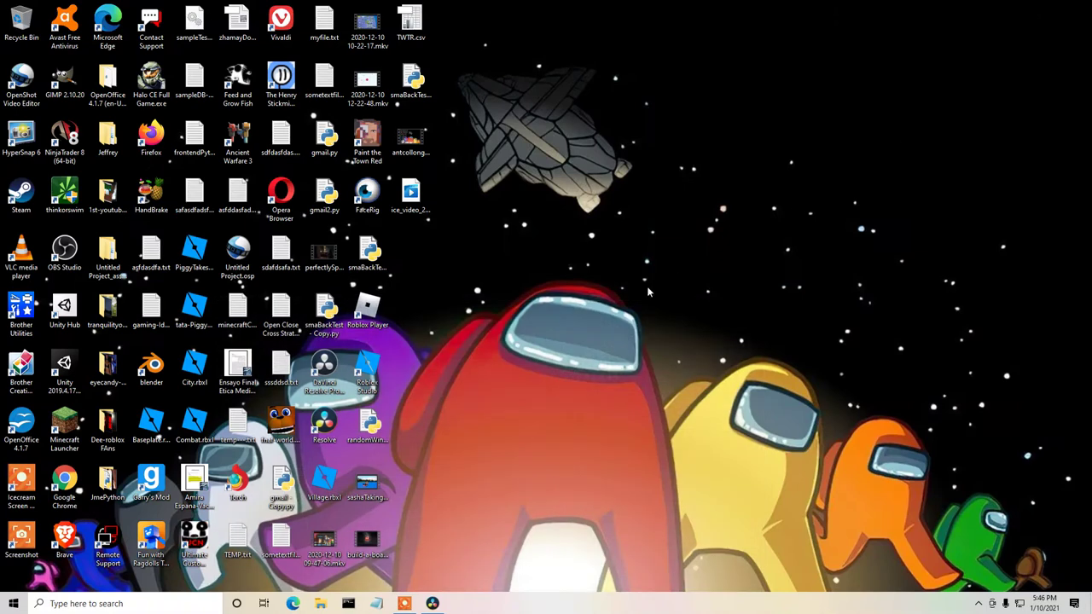
click(15, 487)
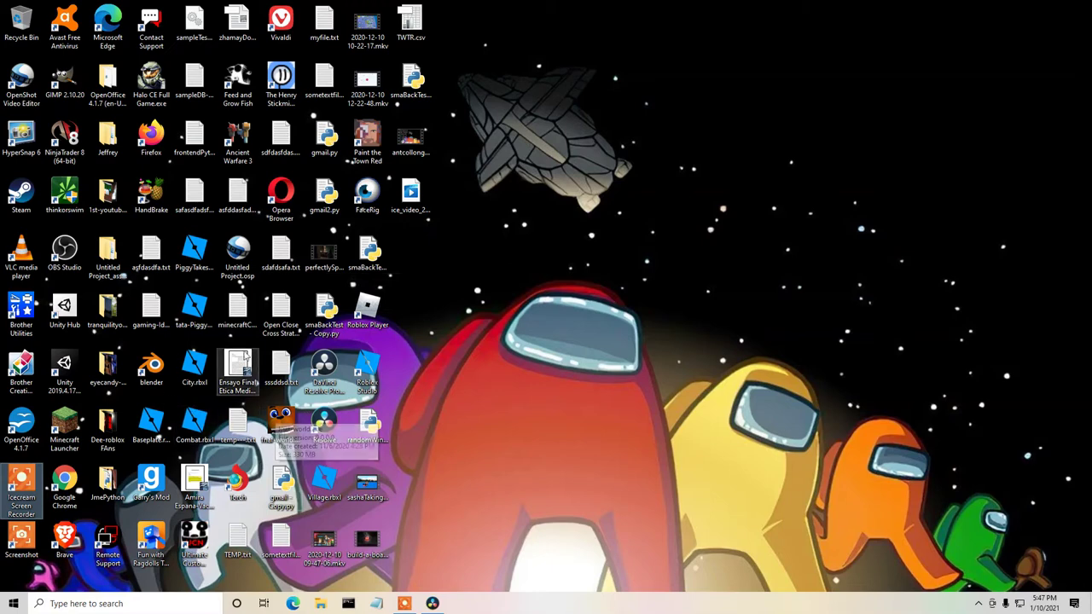
drag(213, 164, 141, 197)
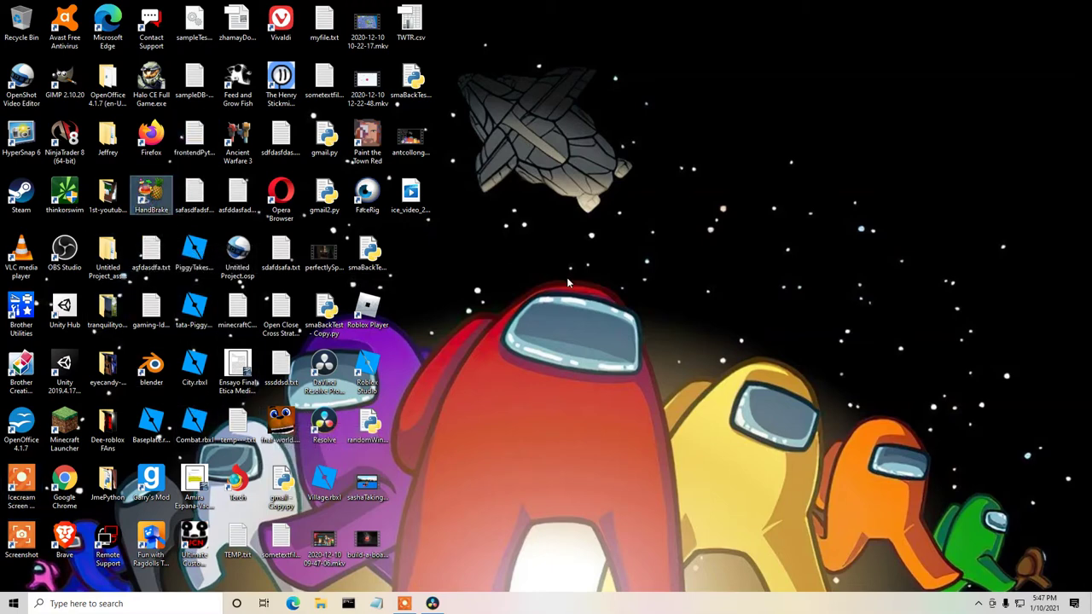
key(Return)
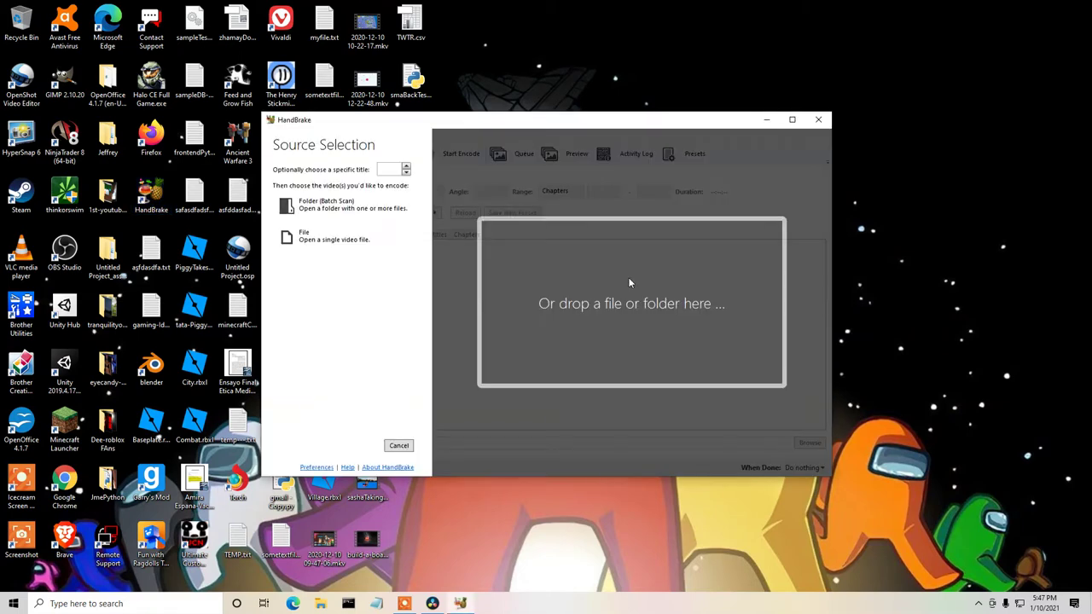
Load antcollongyrobloxgameplaycollabwithpickle.mp4 from the desktop as the source video and set its encoding to Constant Framerate.
click(307, 243)
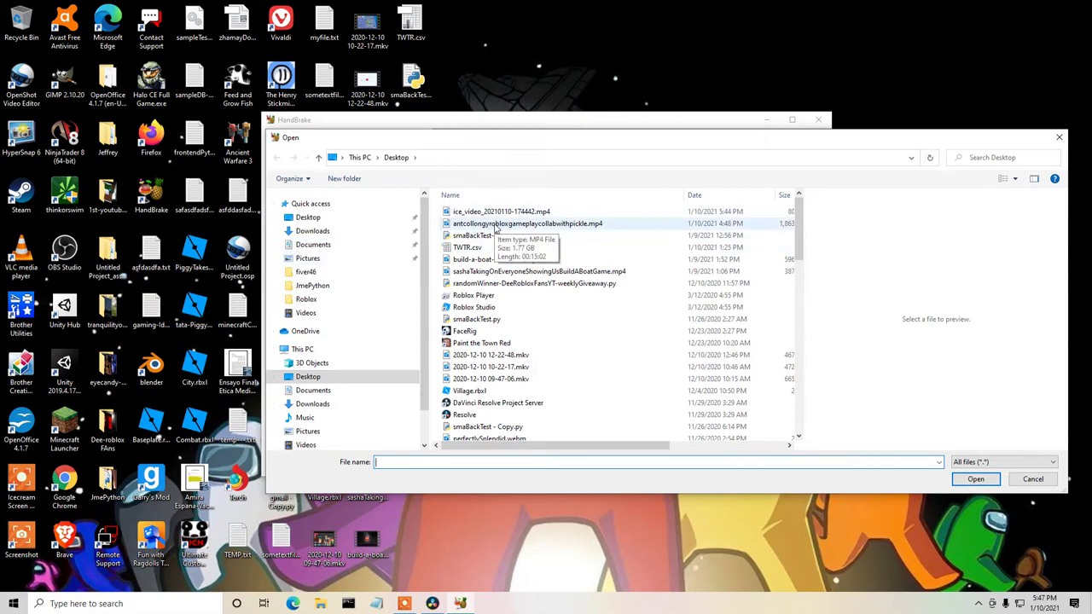
click(493, 224)
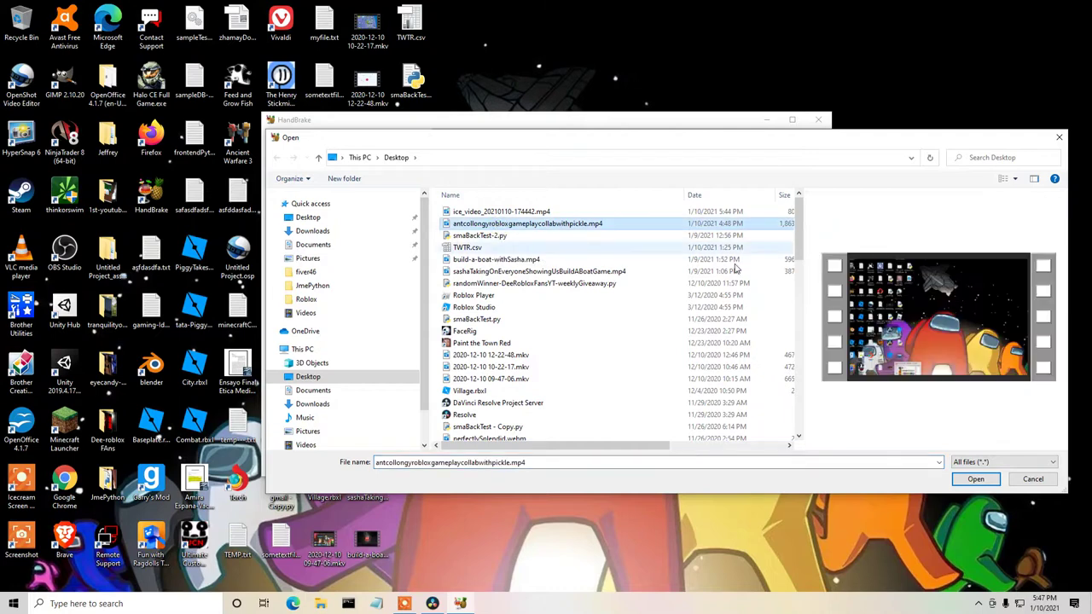
click(976, 480)
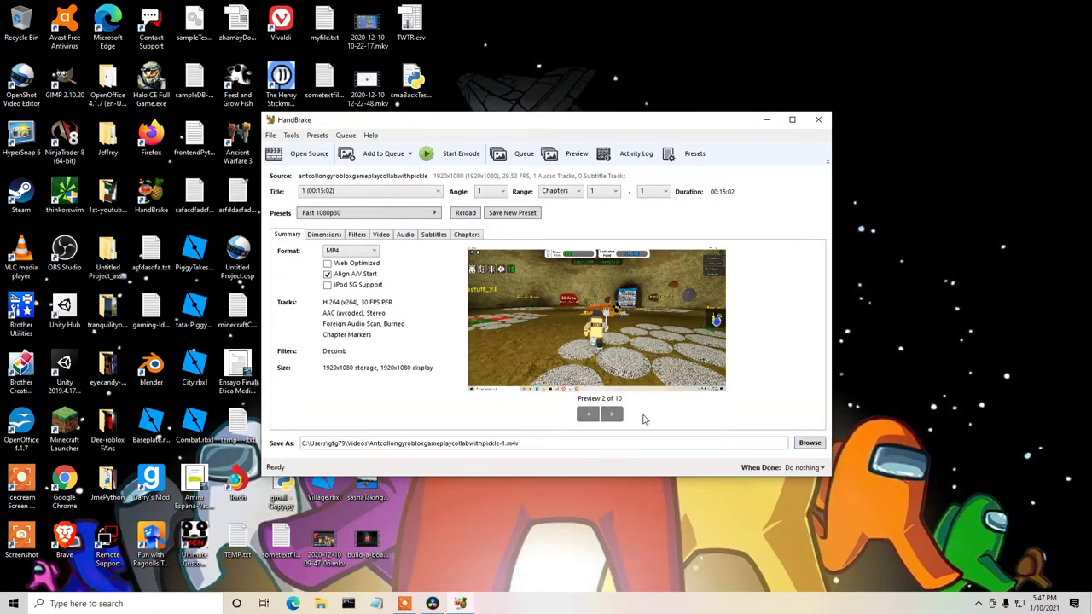
click(380, 236)
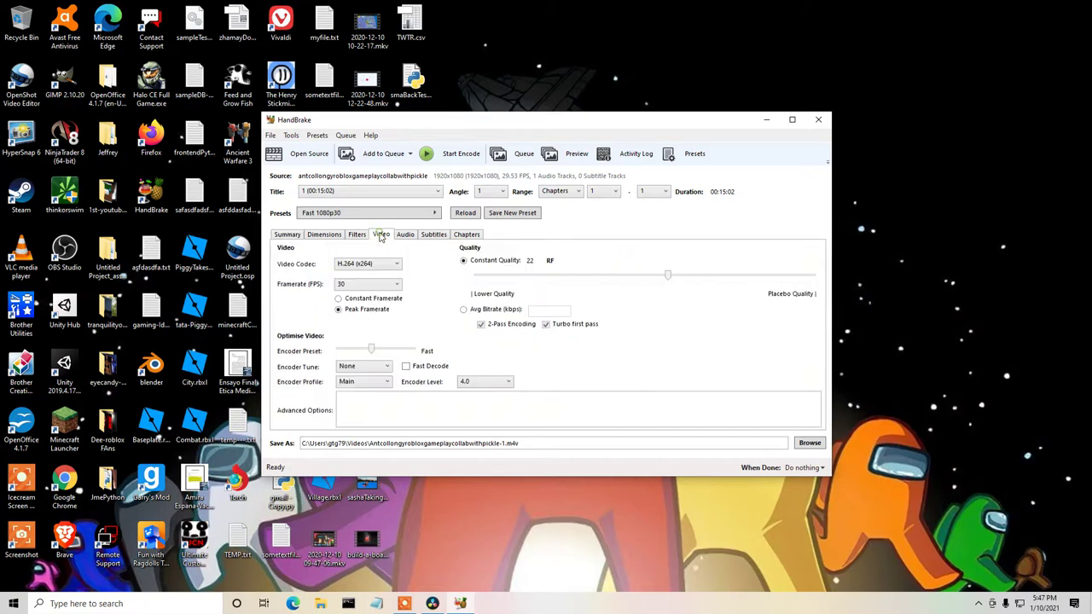
click(340, 299)
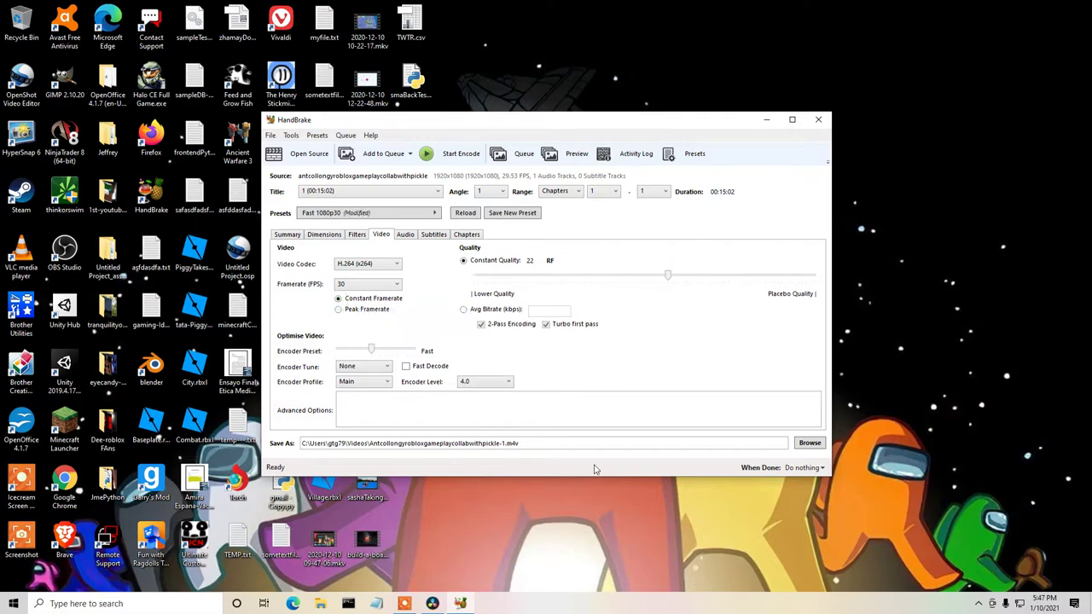
Set the output file to Antcollongyrobloxgameplaycollabwithpickle-1.mp4 in the Desktop folder and start the encode.
click(808, 443)
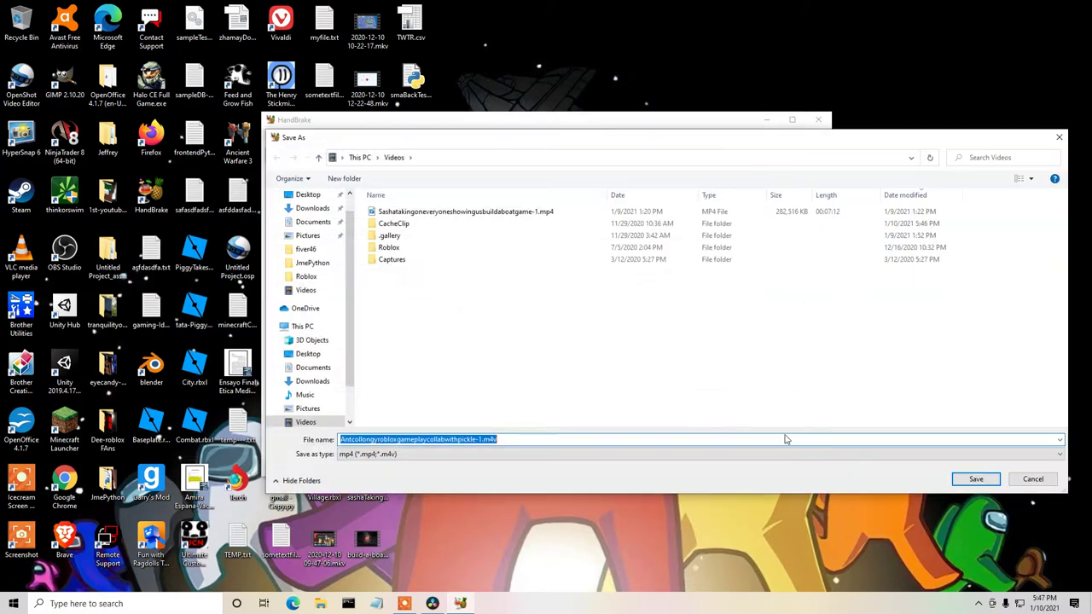
click(308, 198)
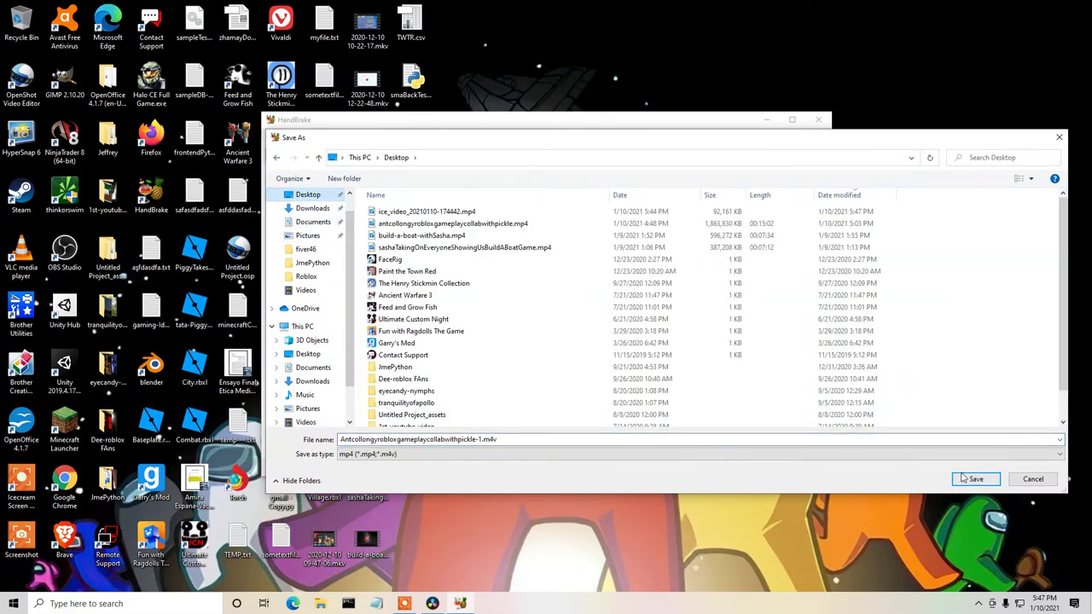
double_click(635, 440)
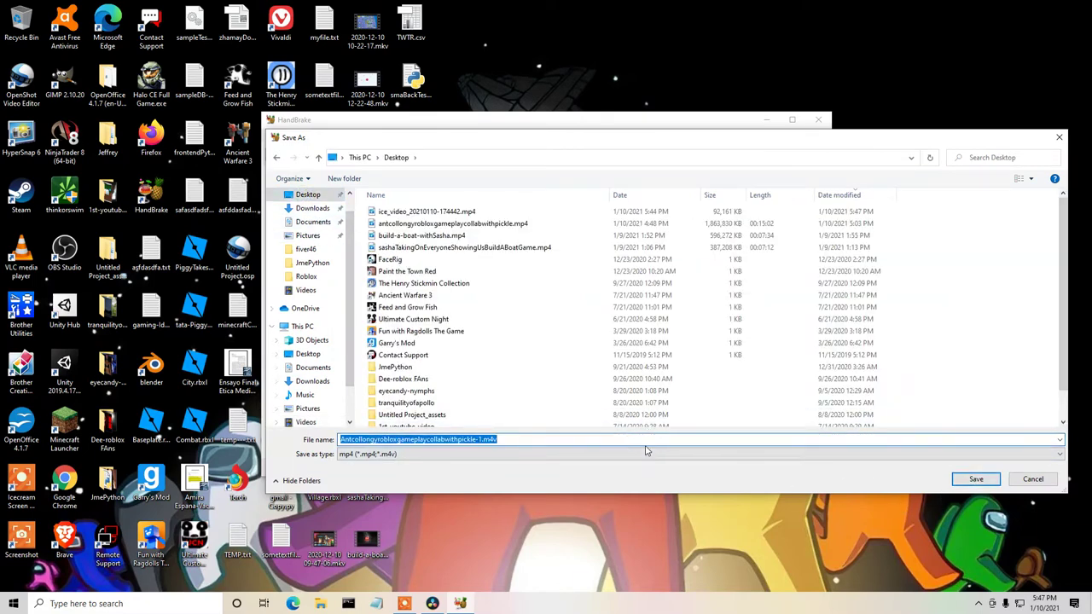
click(645, 445)
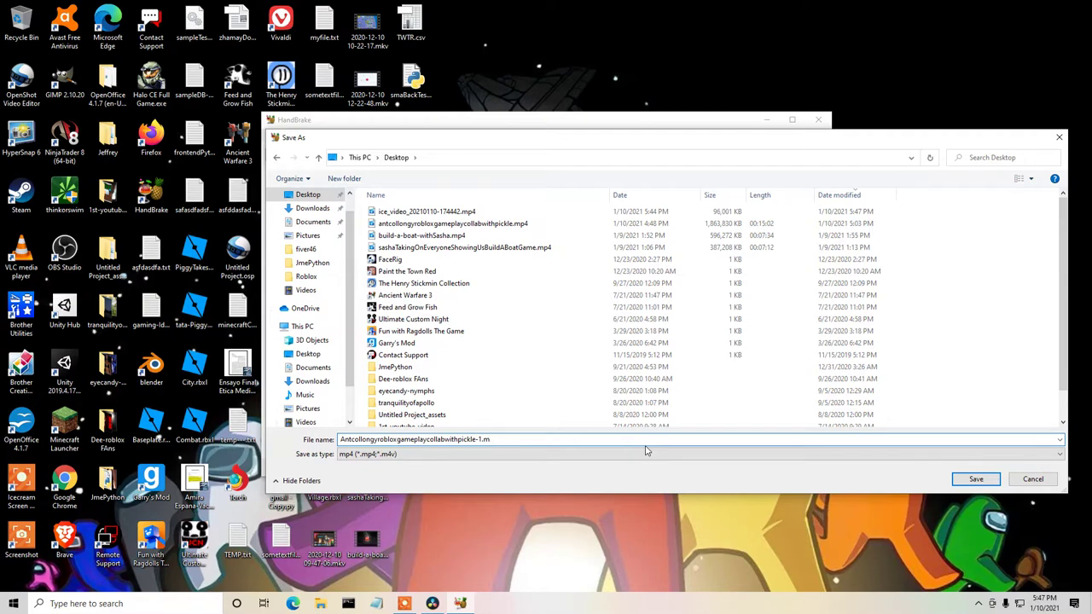
text(p4)
click(976, 478)
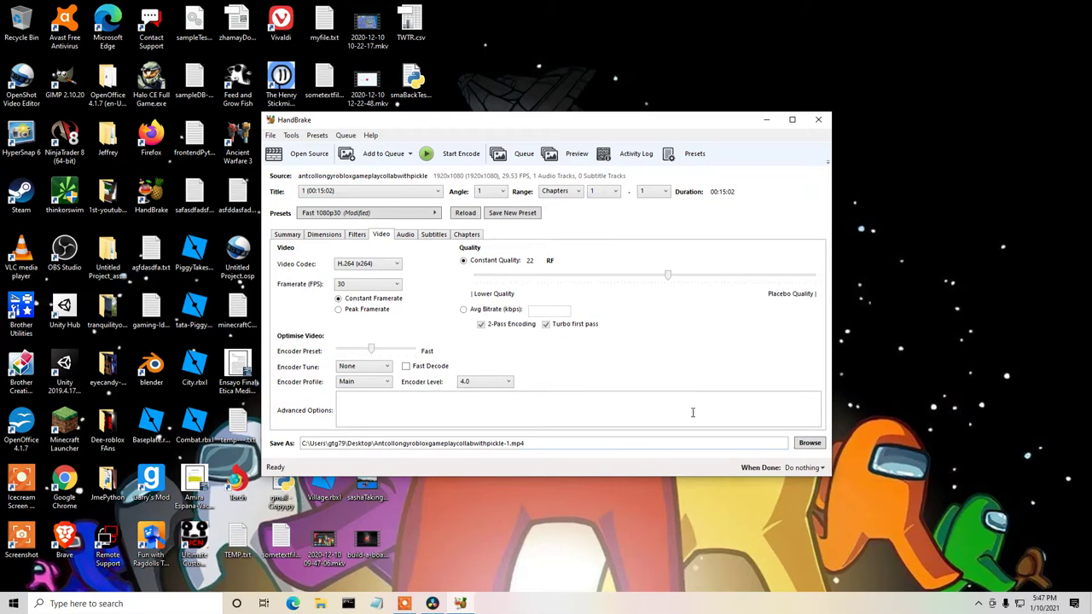
click(457, 156)
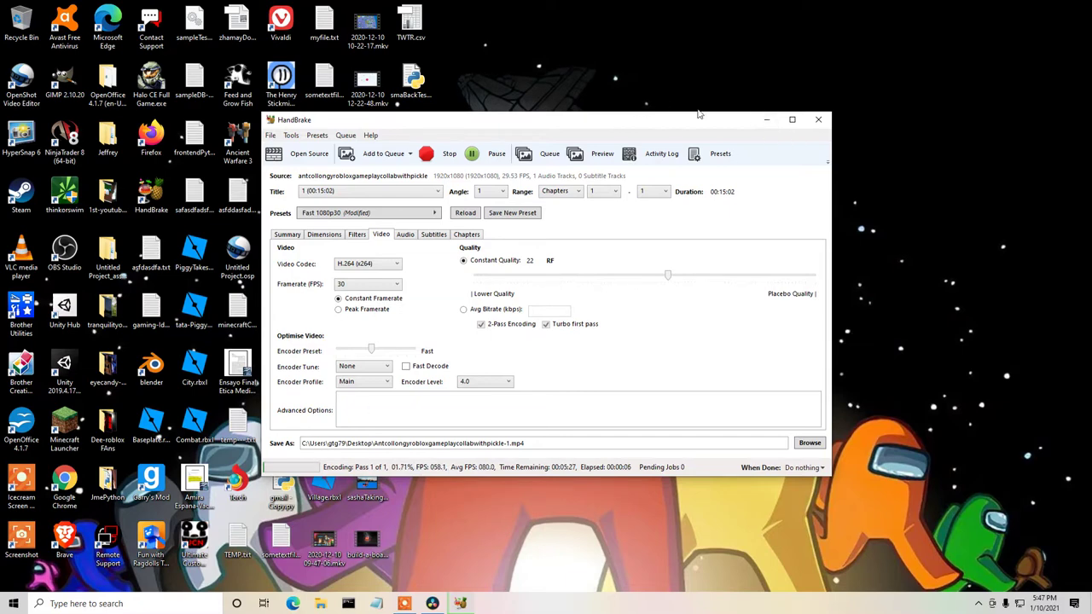
Check the encoding progress, minimize HandBrake and play the original antcollongyrobloxgameplaycollabwithpickle.mp4 from the desktop.
click(766, 119)
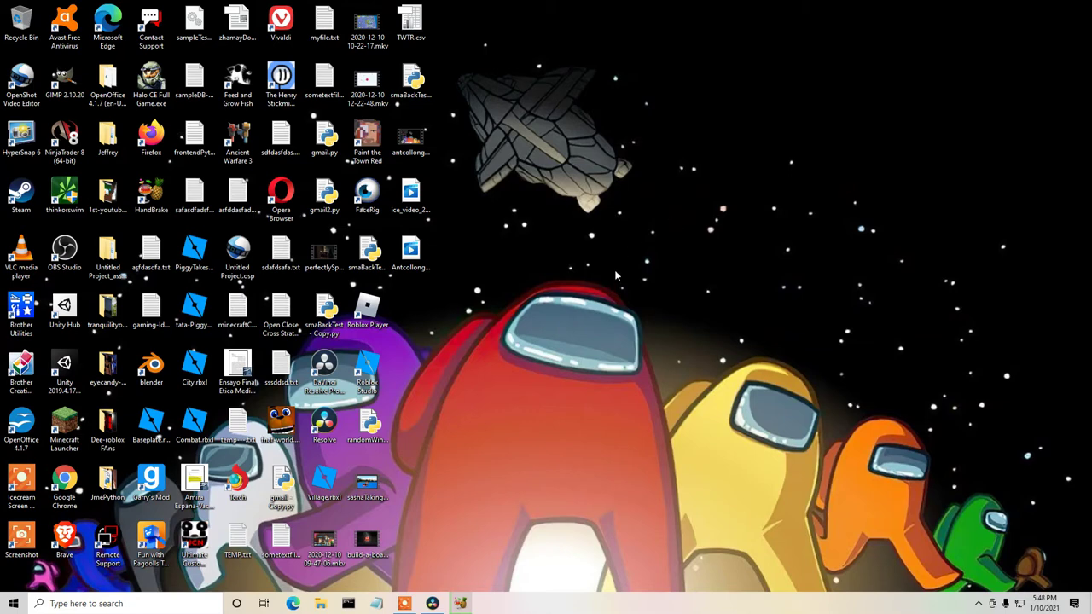
click(459, 603)
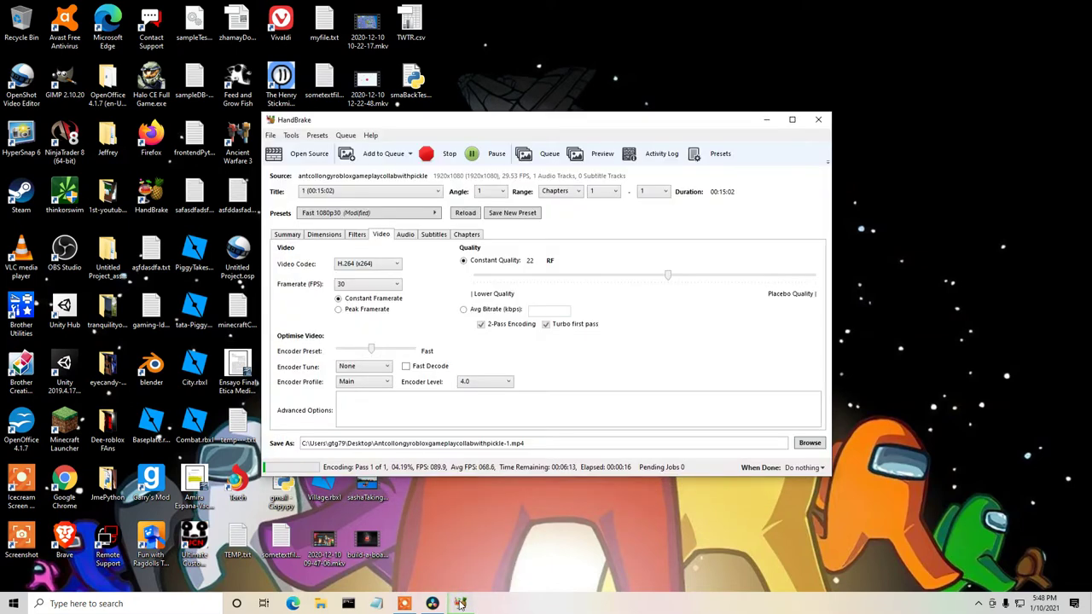
click(771, 121)
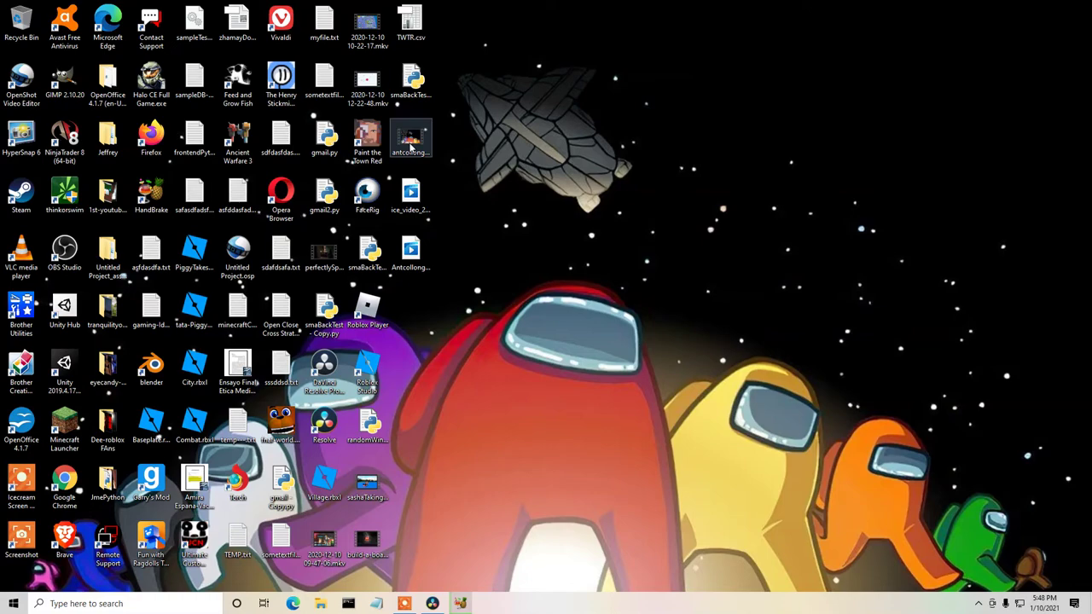
double_click(410, 146)
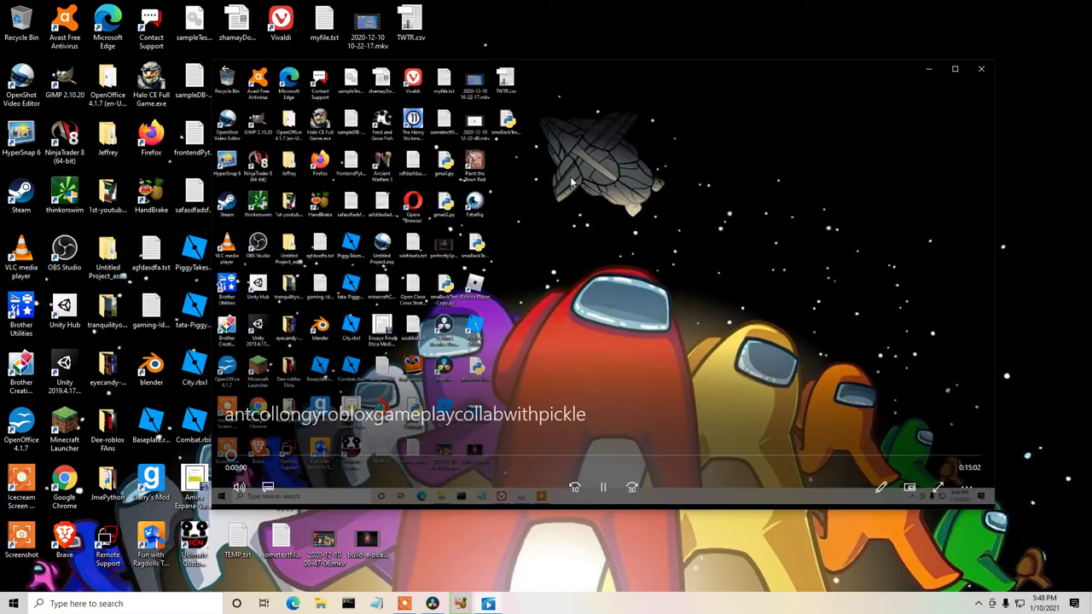
Skip ahead in the recording to find where the gameplay starts, and pause playback at 0:48.
click(274, 459)
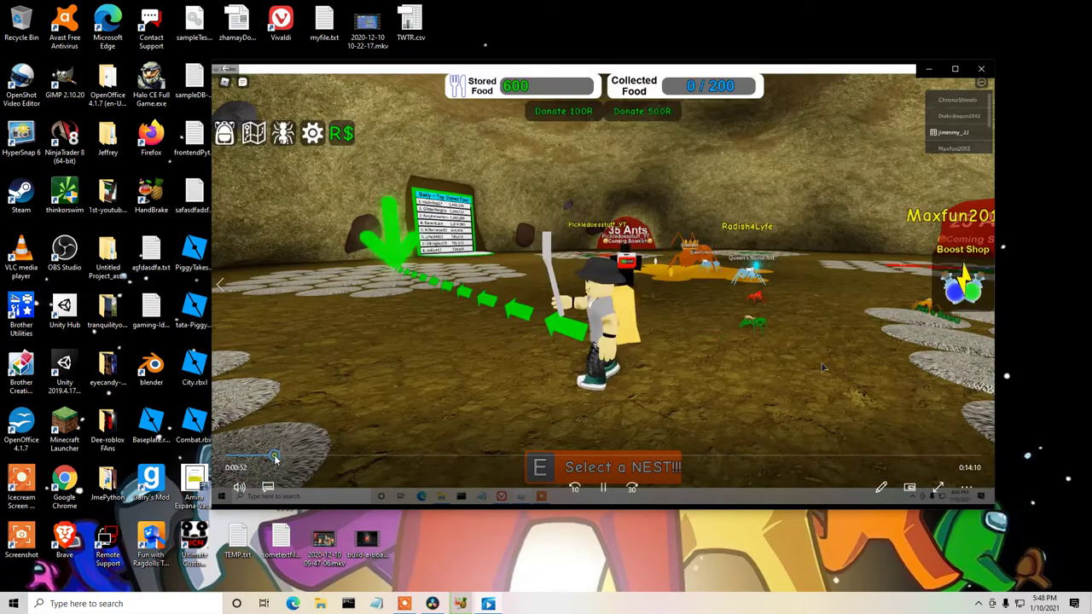
click(261, 458)
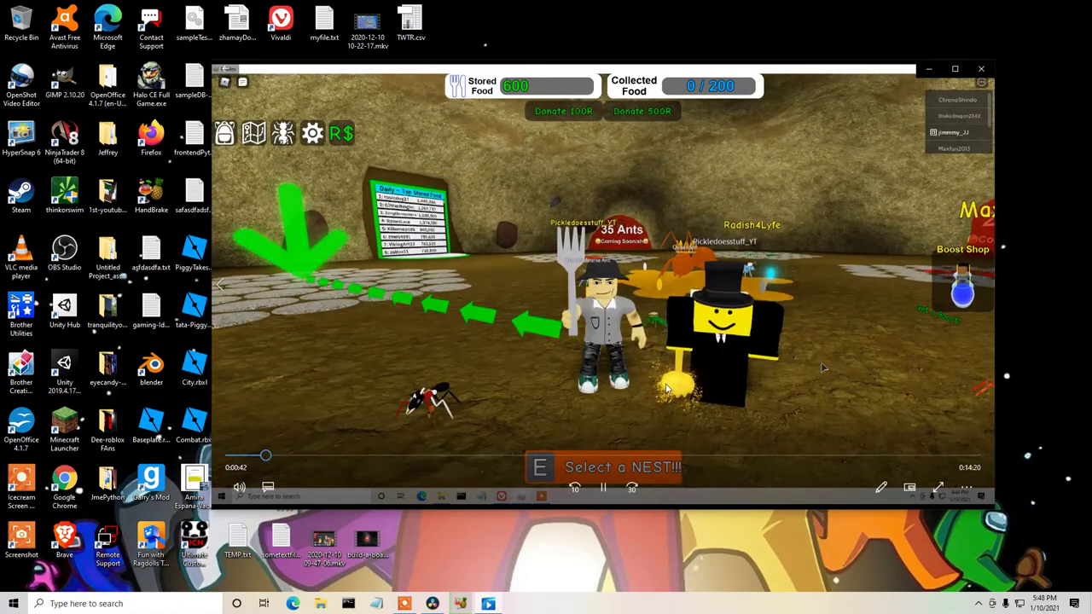
click(602, 491)
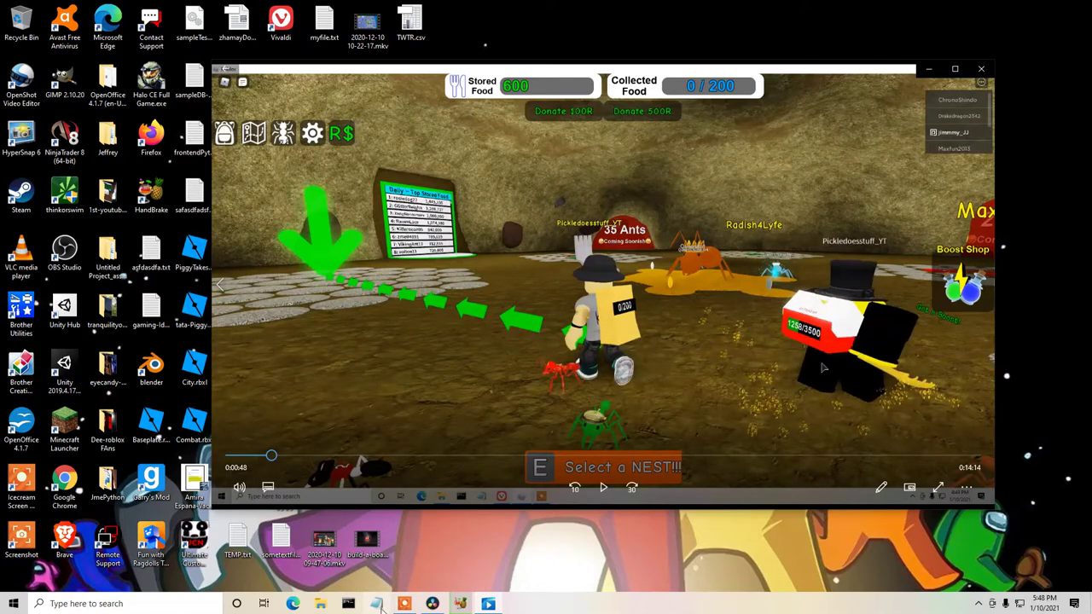
Open a blank Notepad document and write the editing note "start 40sec" on the first line.
click(380, 607)
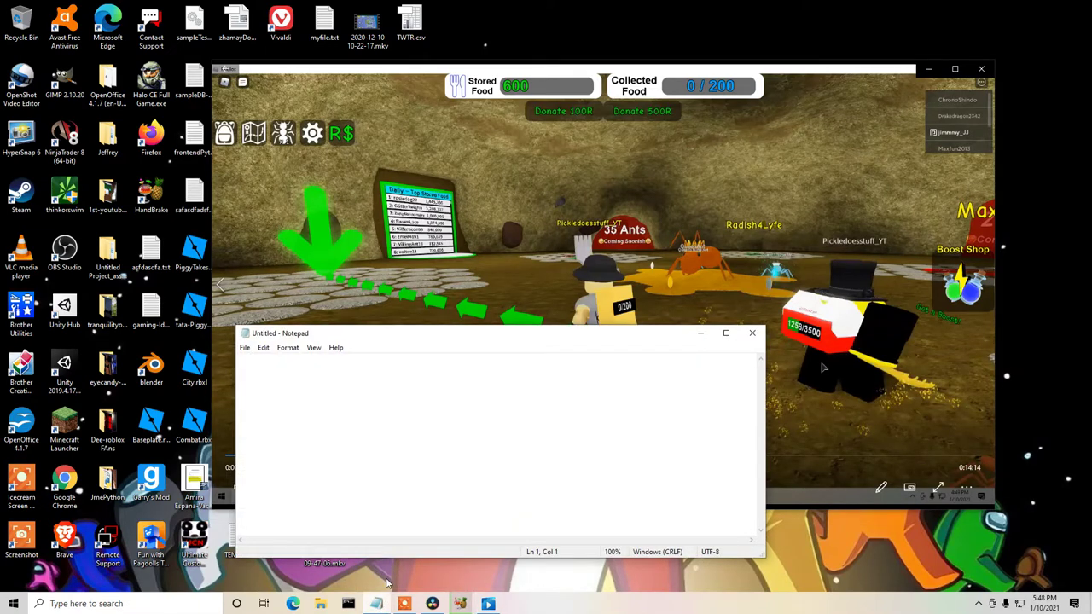
text(sta)
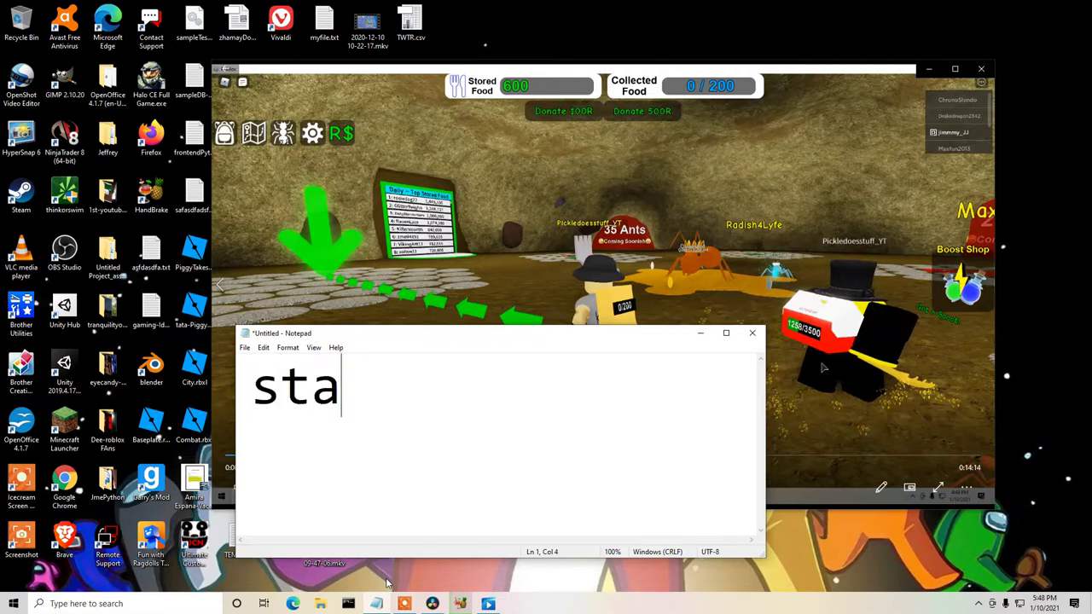
text(rt 40sec)
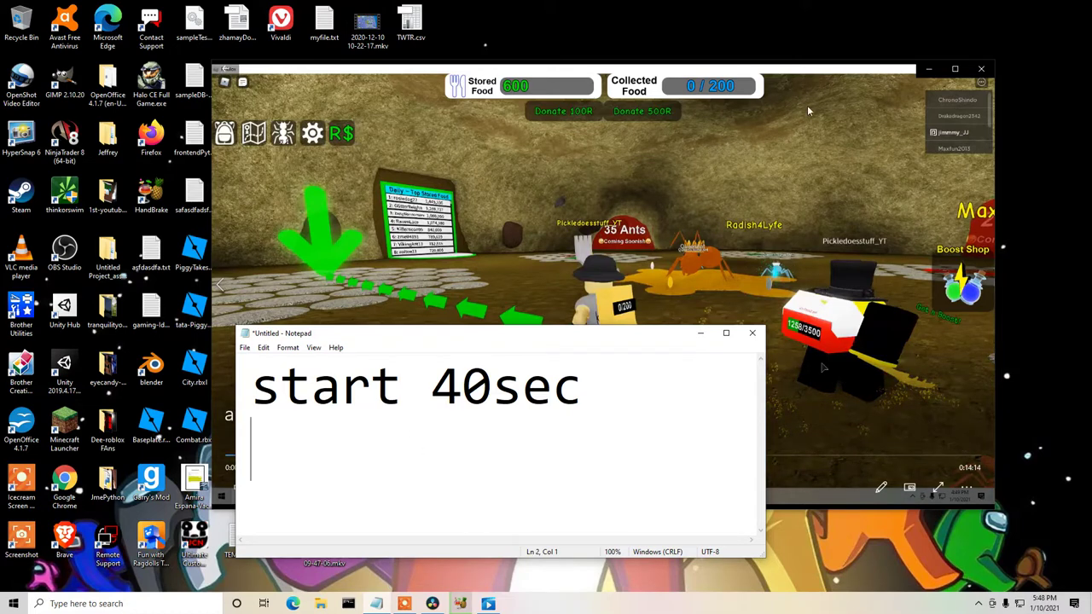
Return to the paused recording, resume playback and pause it at 1:00.
click(831, 75)
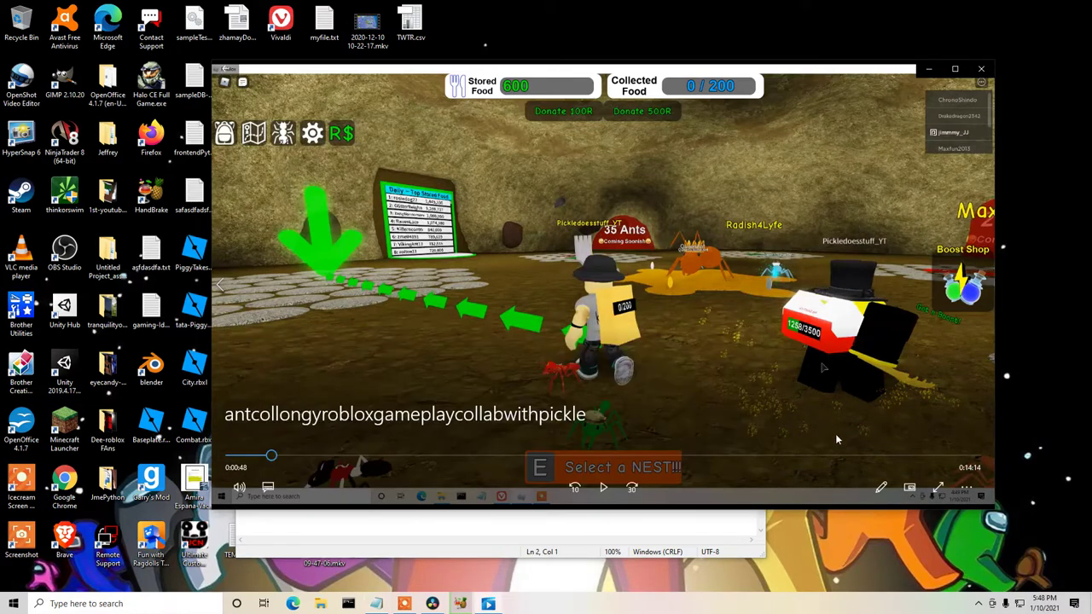
click(603, 491)
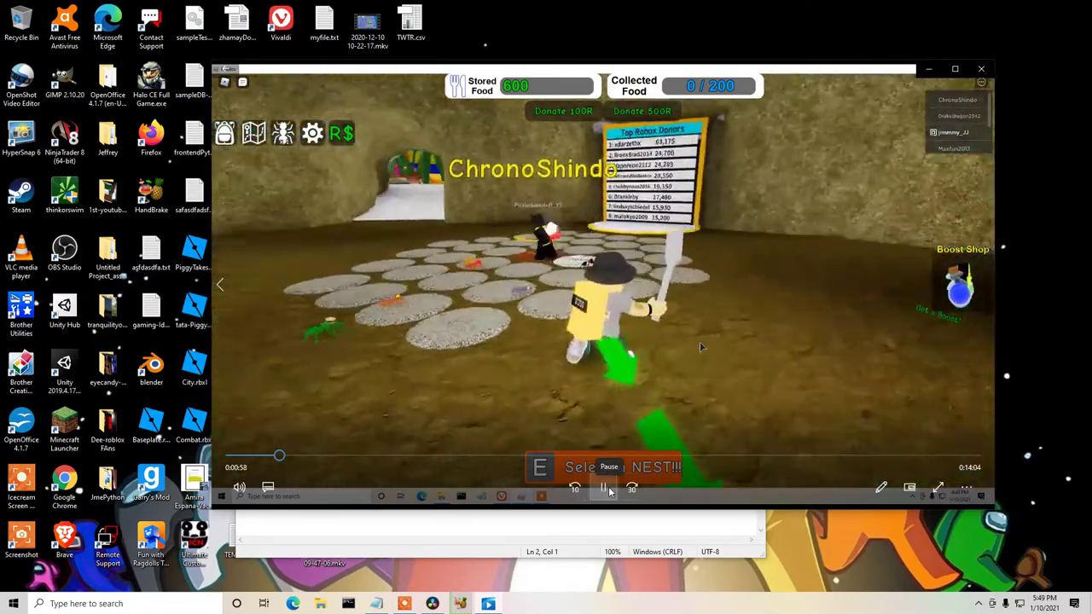
click(605, 489)
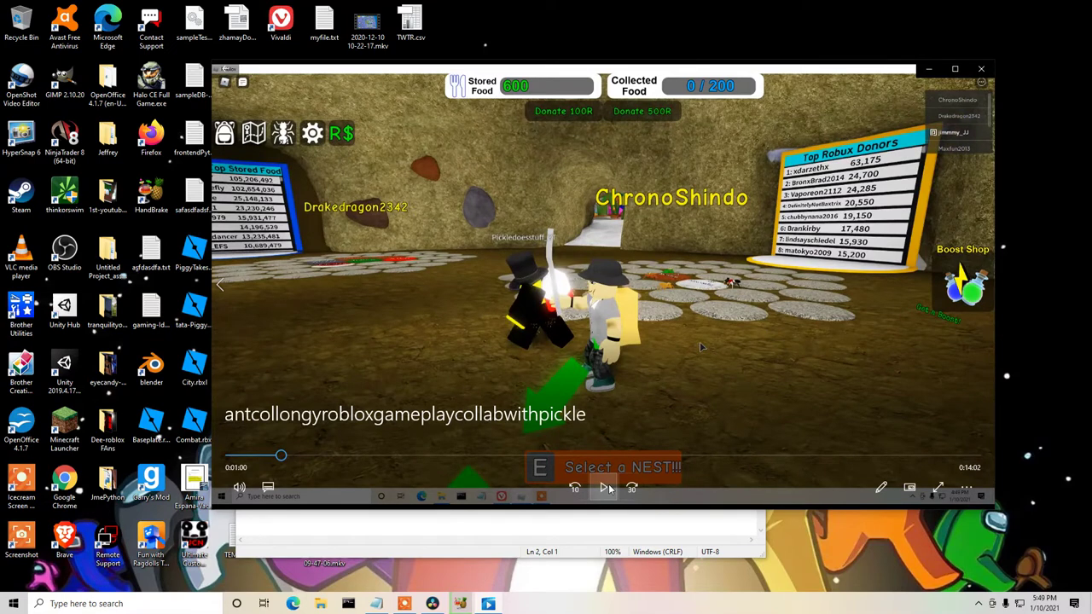
Move the Notepad window off the playback timeline and add "20secs --tresure" as the second line of the notes.
click(487, 518)
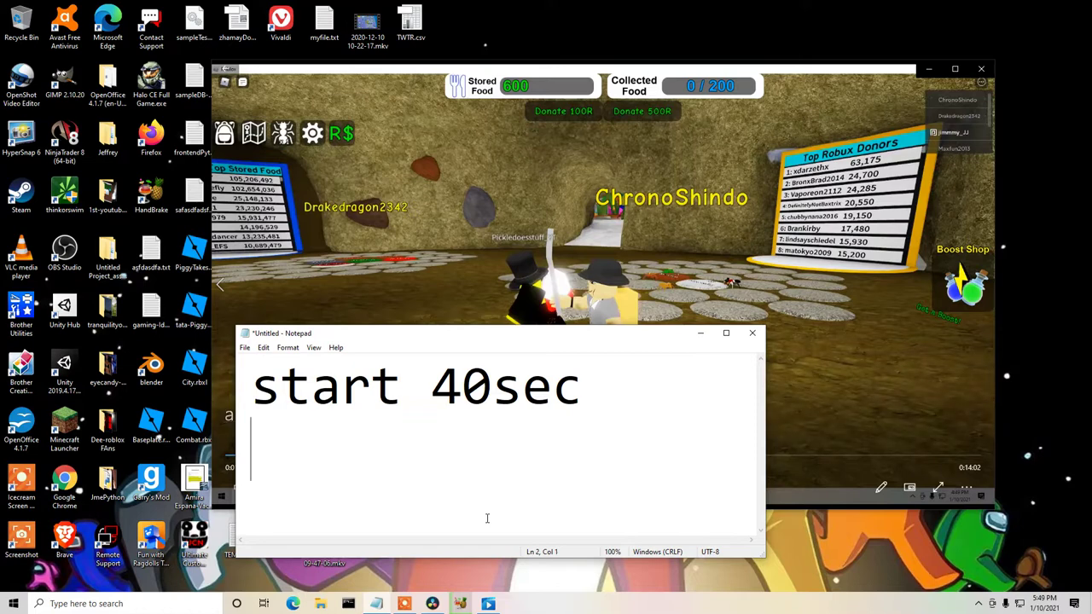
drag(577, 339, 712, 331)
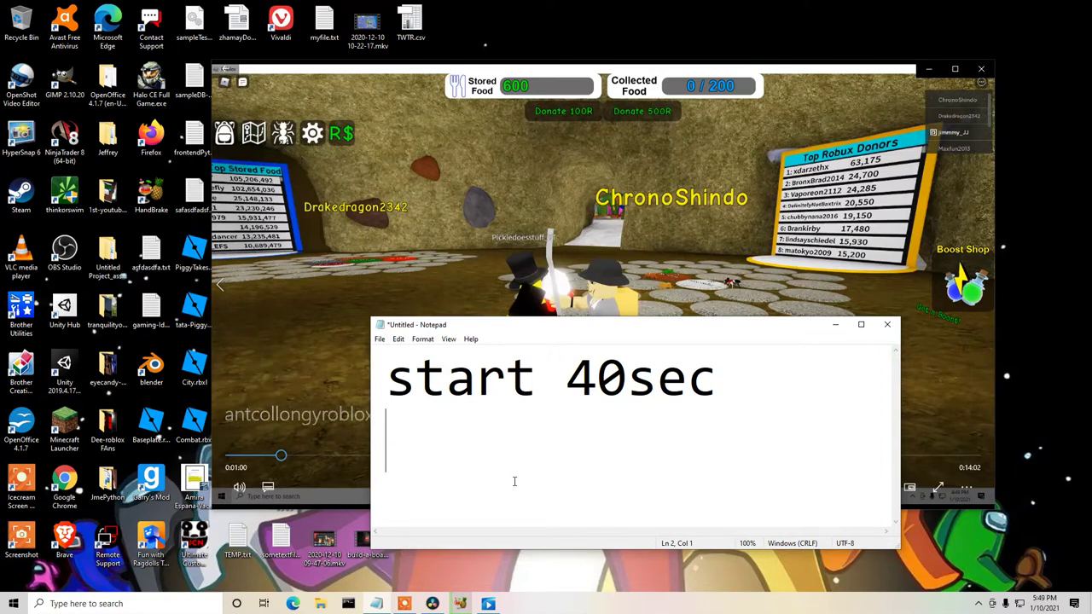
text(20)
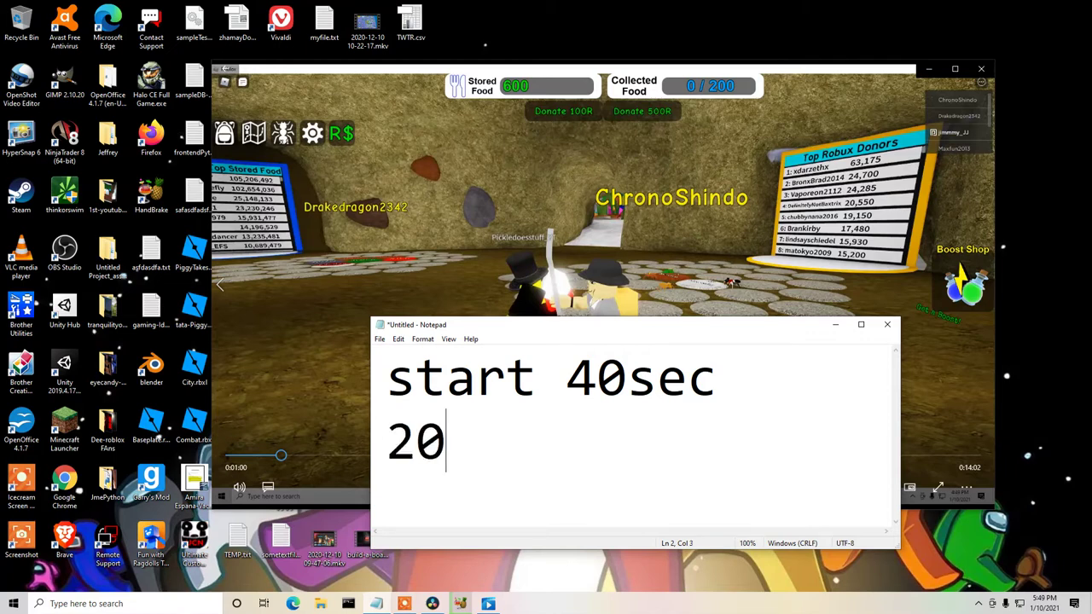
text(sect)
key(BackSpace)
text(s)
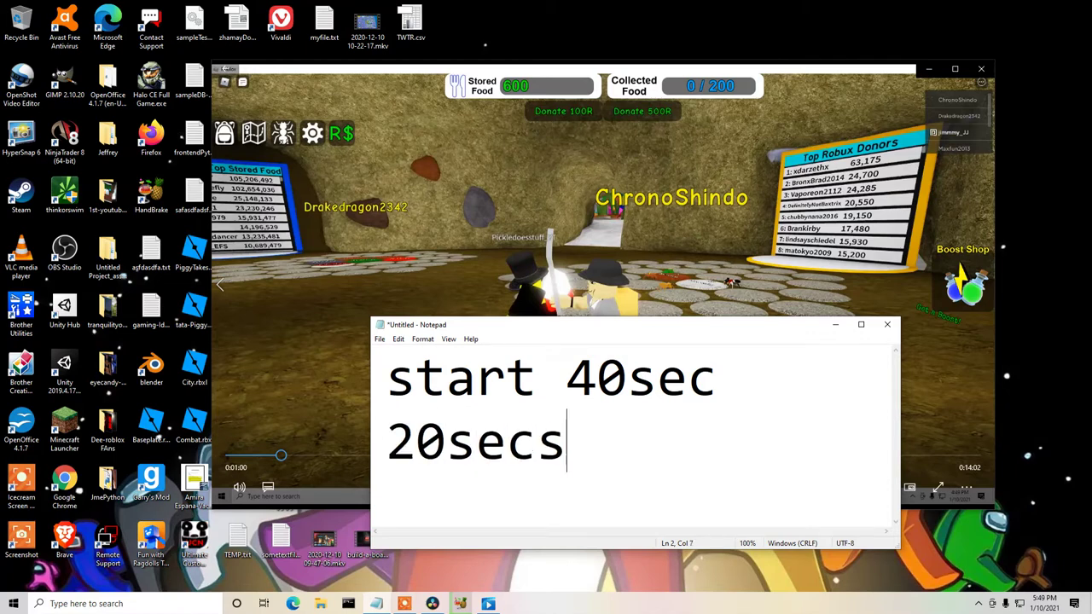
text( --tresure)
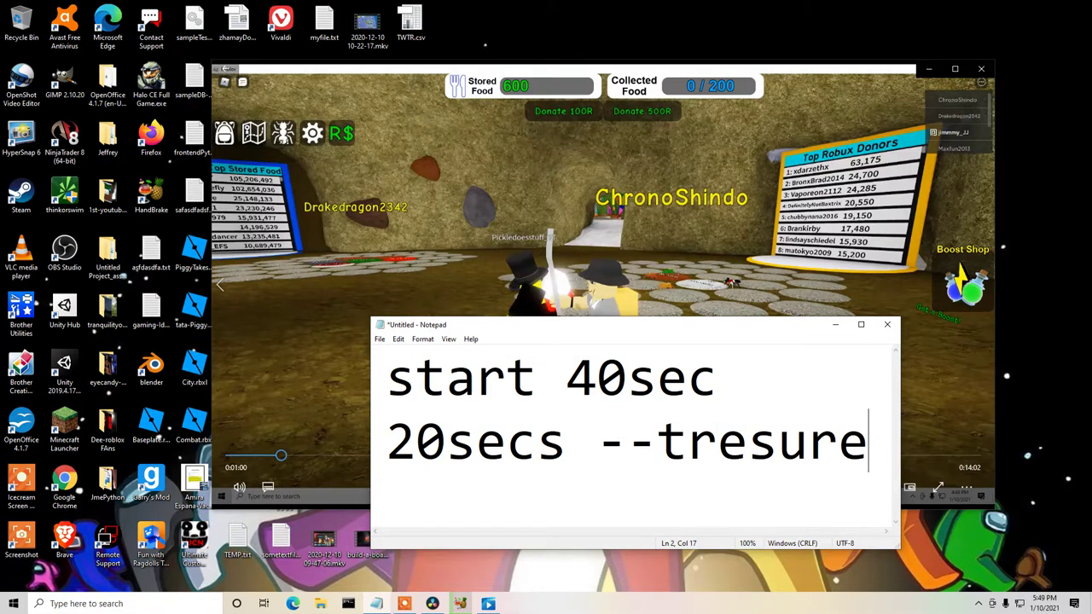
key(Return)
ctrl+scroll(711, 415, up, 1)
ctrl+scroll(687, 432, down, 4)
ctrl+scroll(680, 434, down, 2)
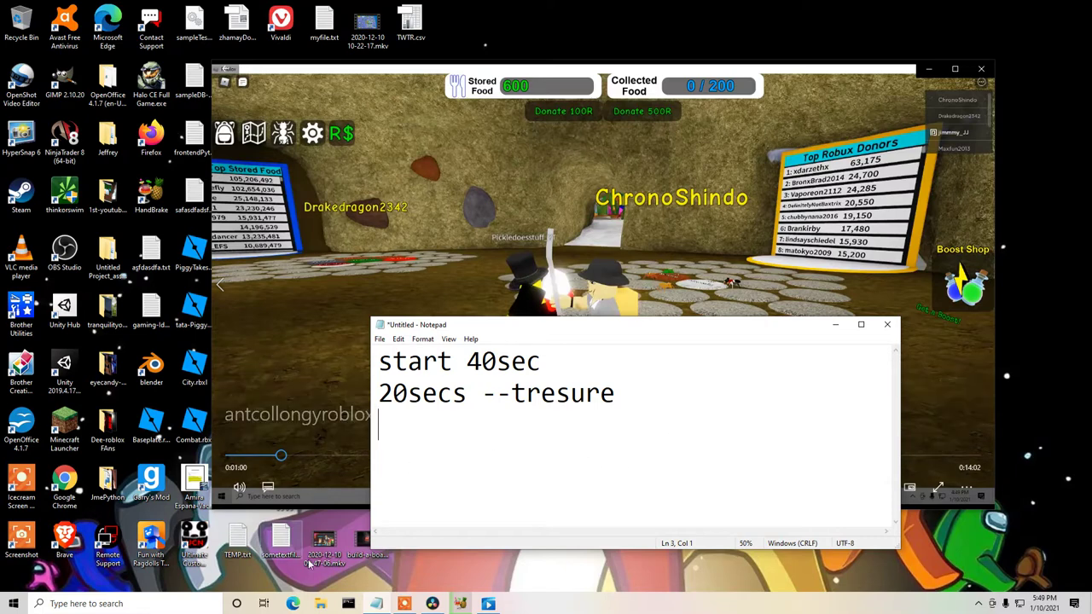
Open Microsoft Edge in a smaller window, go to Google and run an image search for "treasure meme".
click(297, 604)
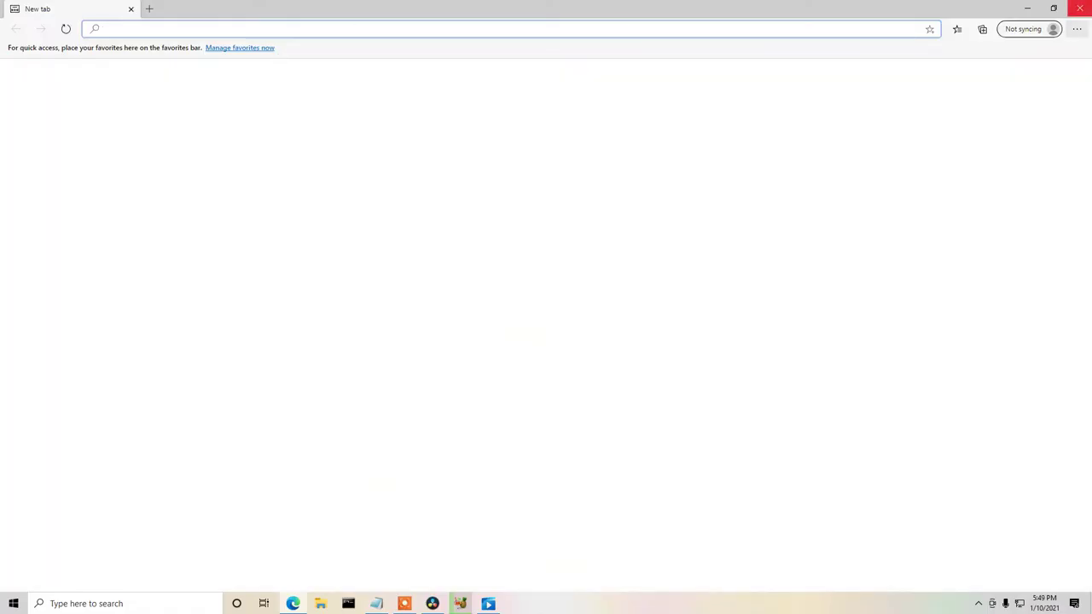
click(1057, 9)
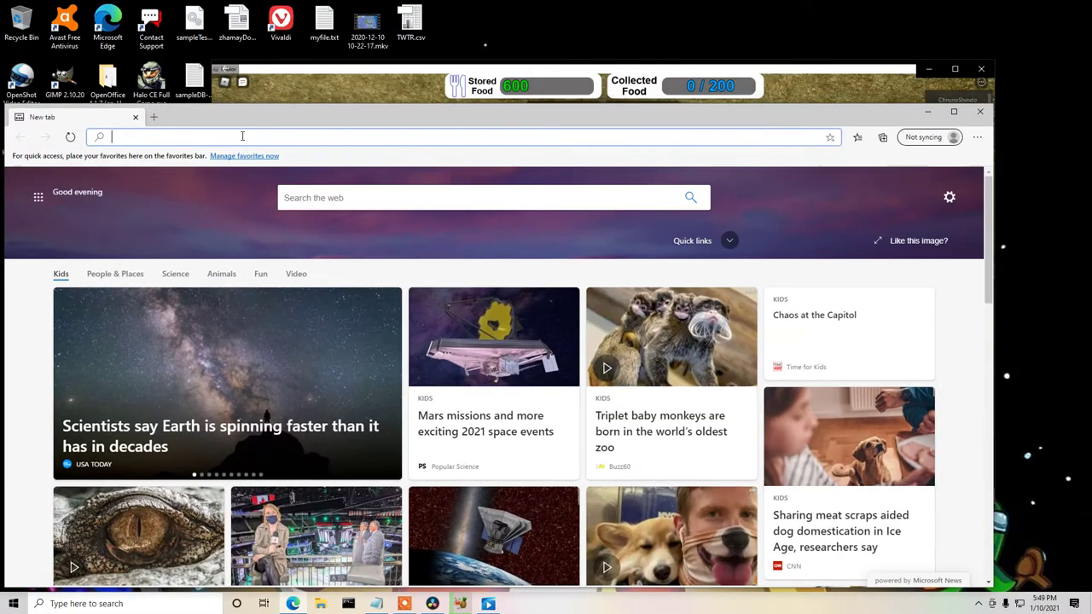
text(goo)
key(Return)
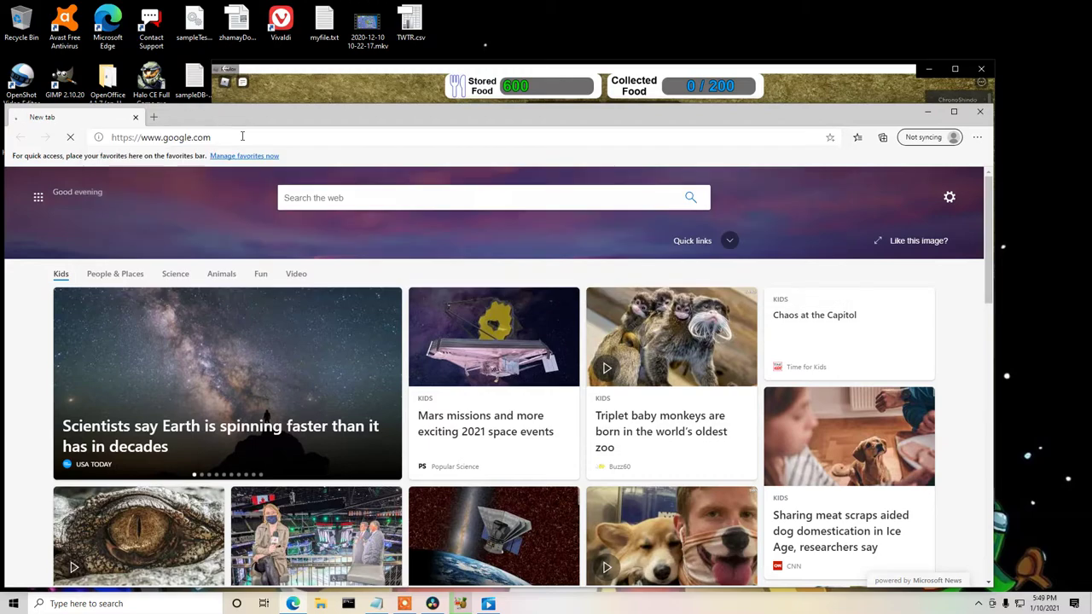
text(treasure me)
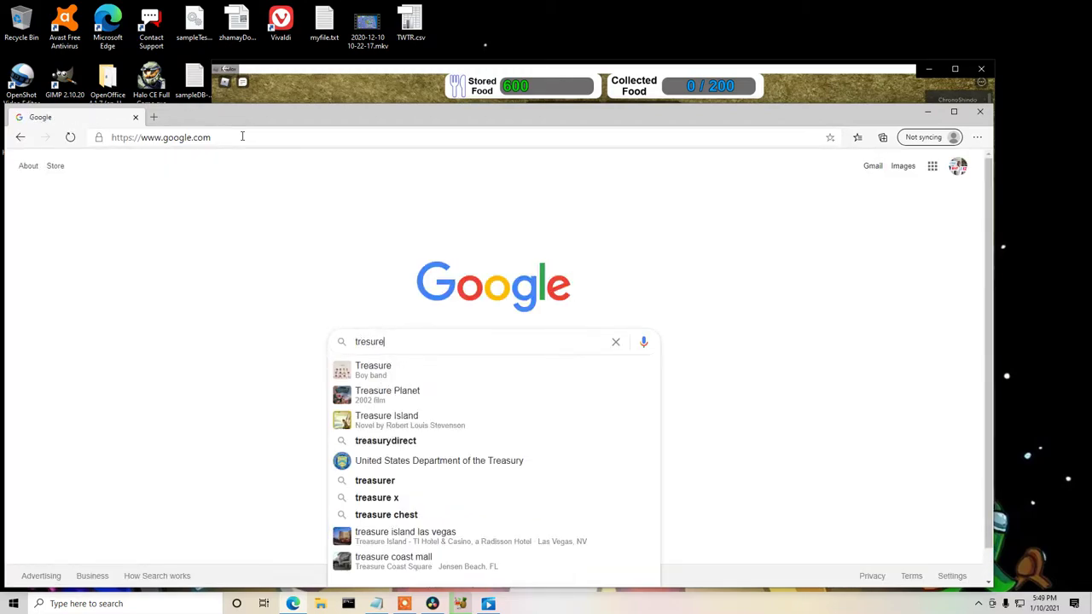
text(me)
key(Down)
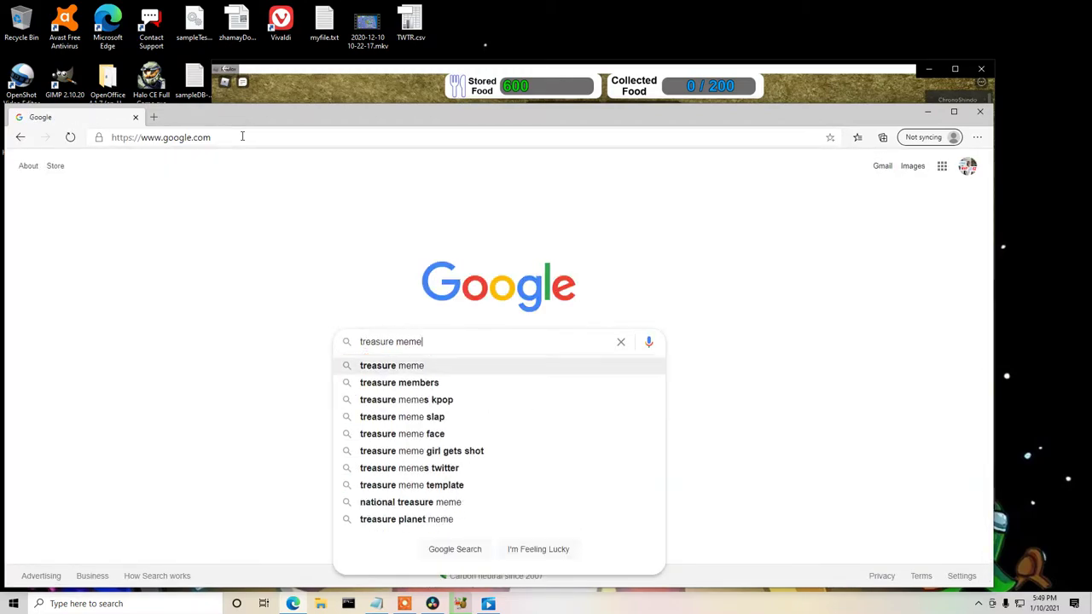
key(Return)
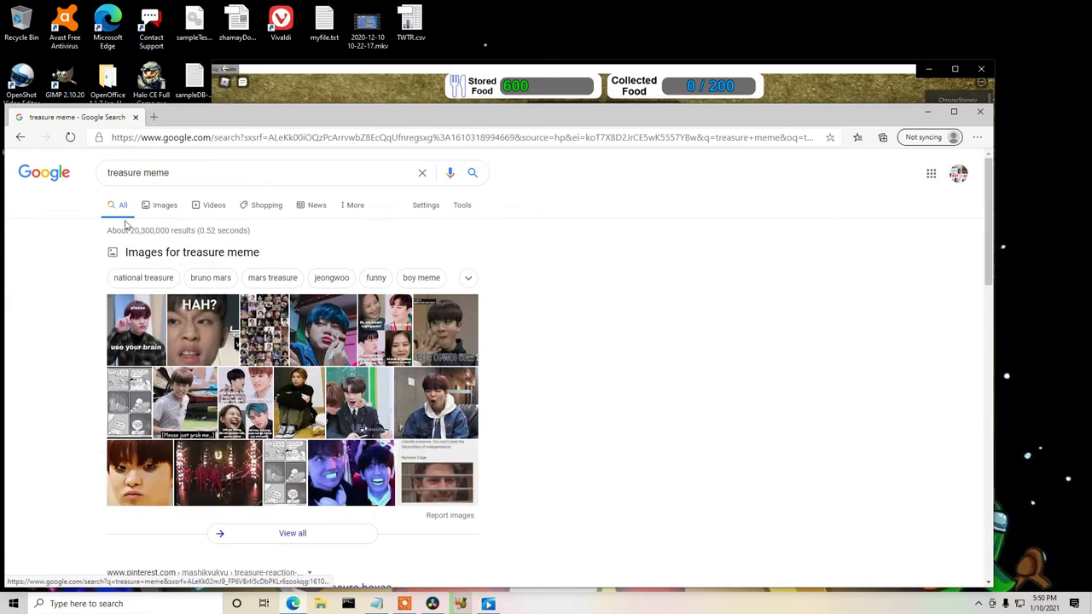
click(160, 208)
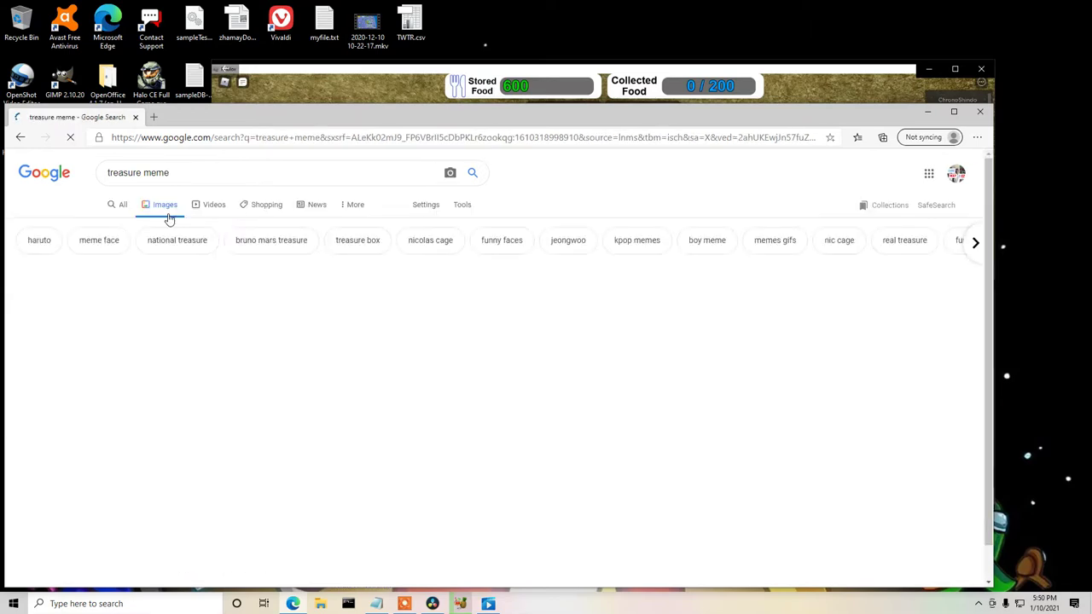
Save the "National Treasure 3" meme image to the Desktop as national-treasure-3.jpg and minimize the browser.
scroll(252, 250, down, 3)
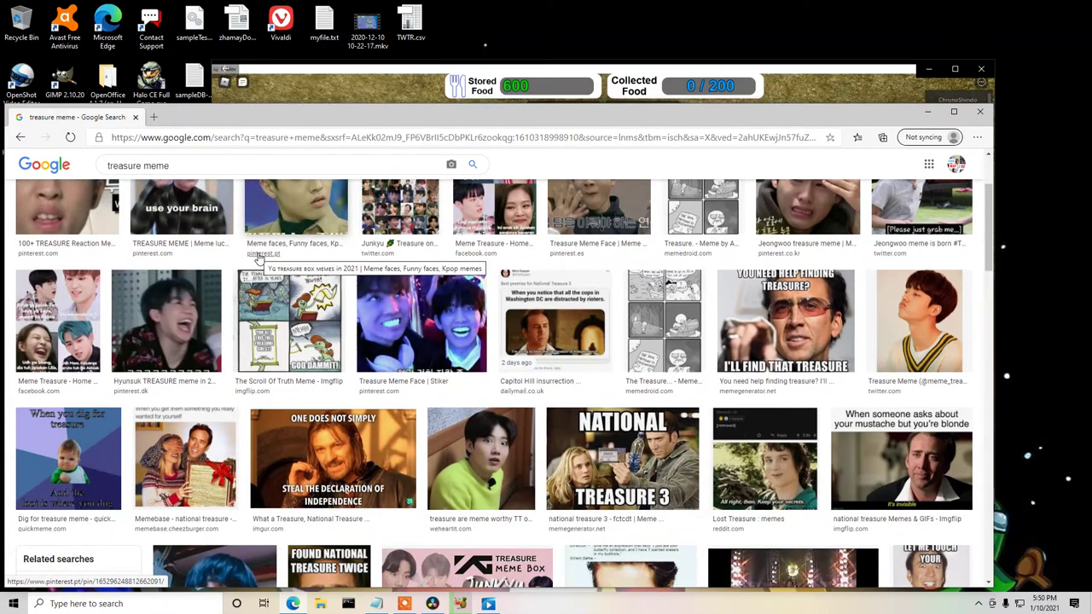
click(638, 471)
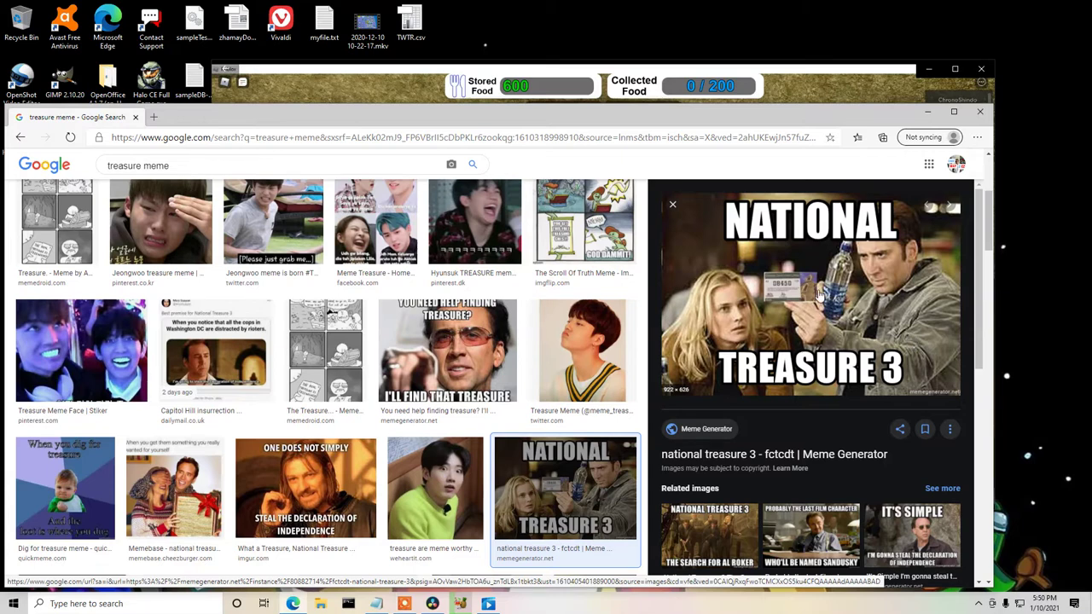
right_click(771, 270)
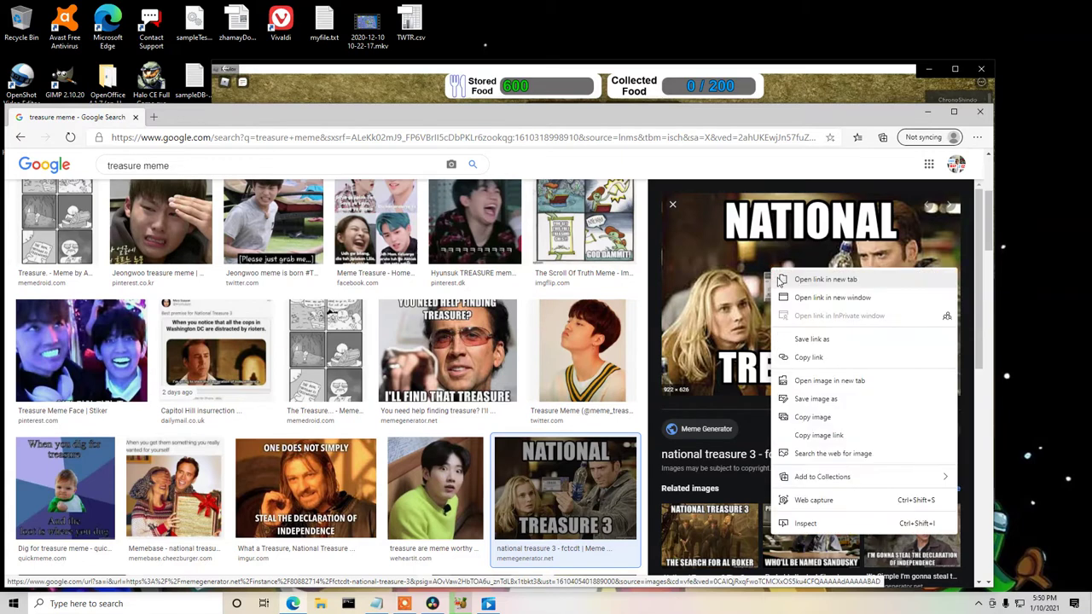
click(820, 398)
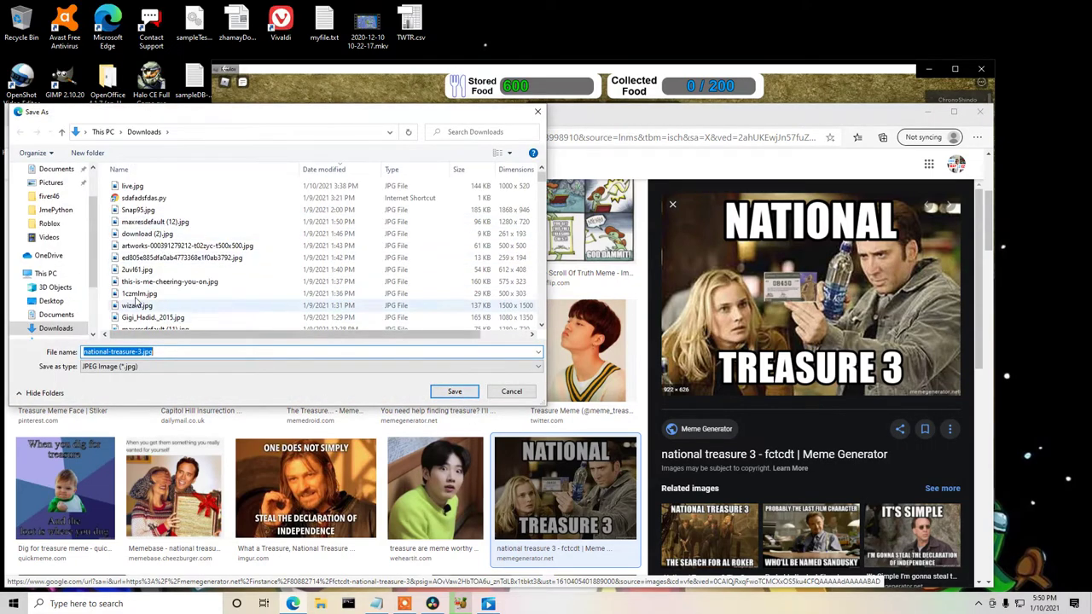
scroll(92, 186, up, 2)
click(51, 192)
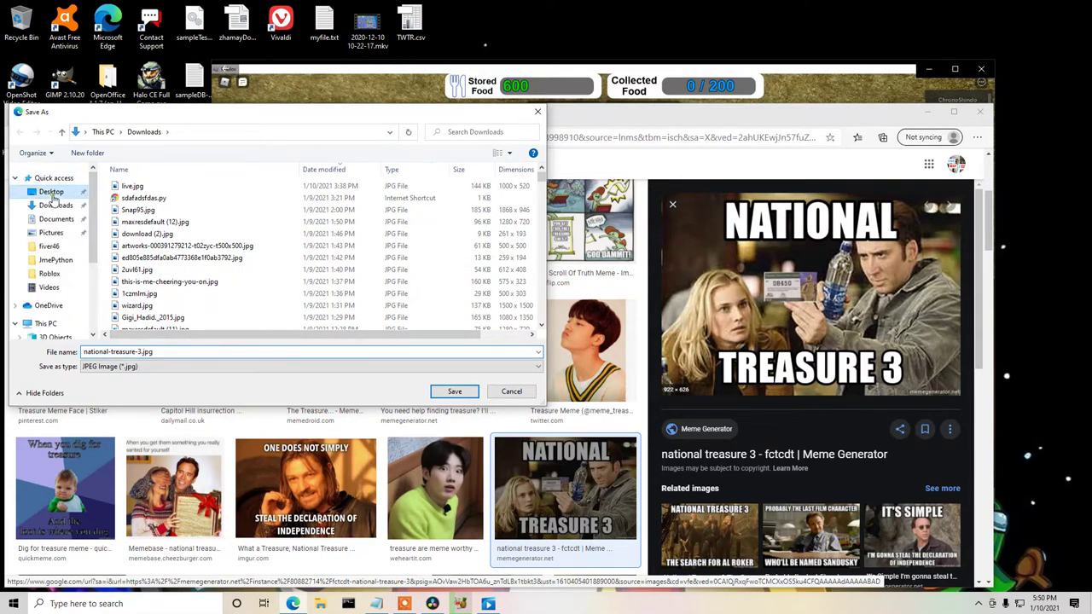
click(470, 393)
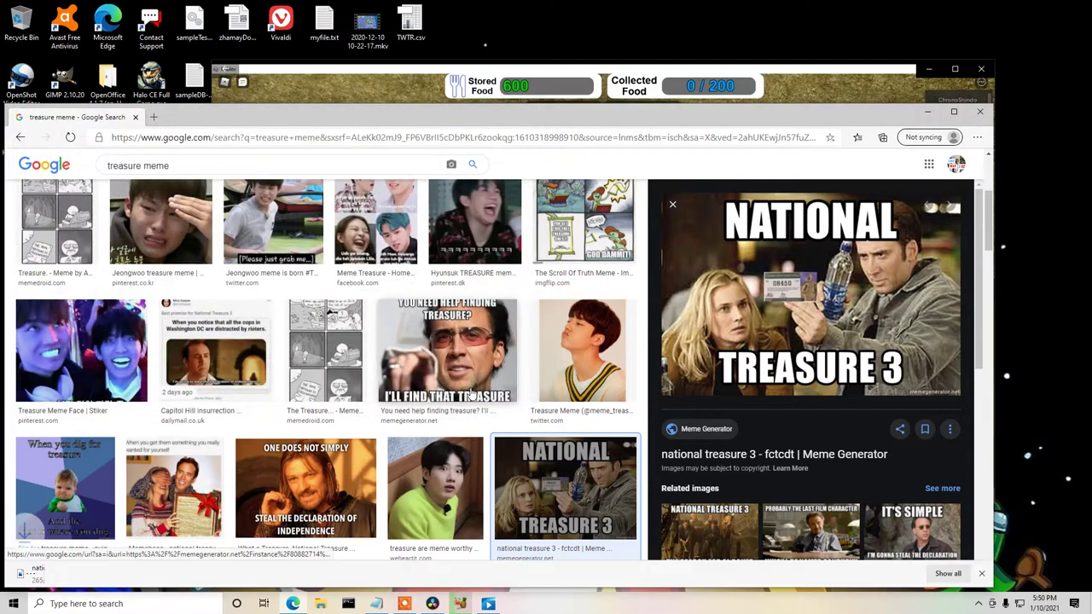
click(927, 111)
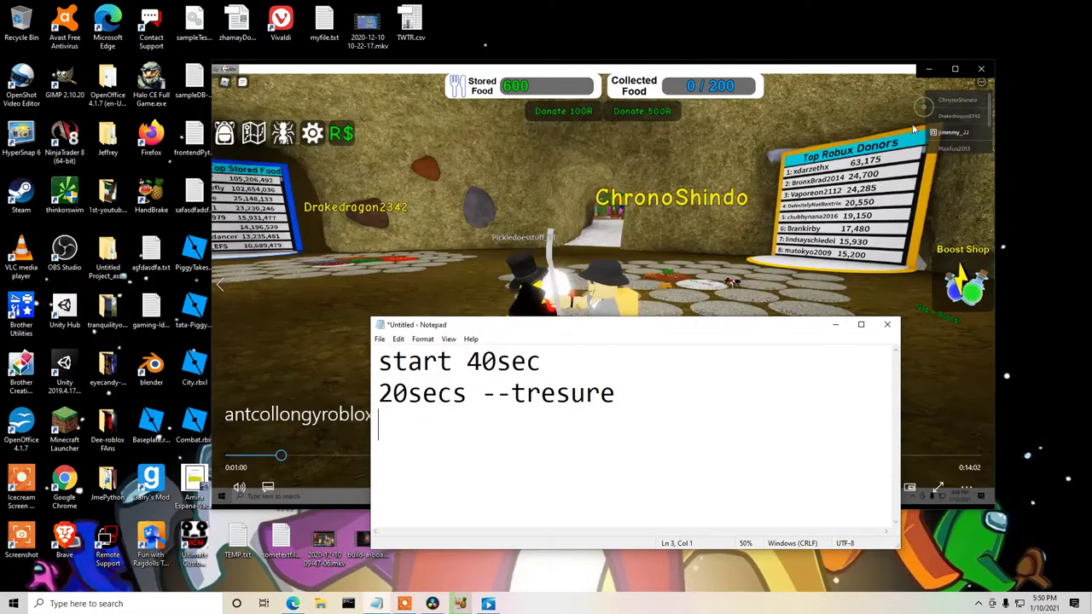
Resume the recording from 1:00, skip ahead to preview more gameplay and pause it at 1:35.
click(689, 77)
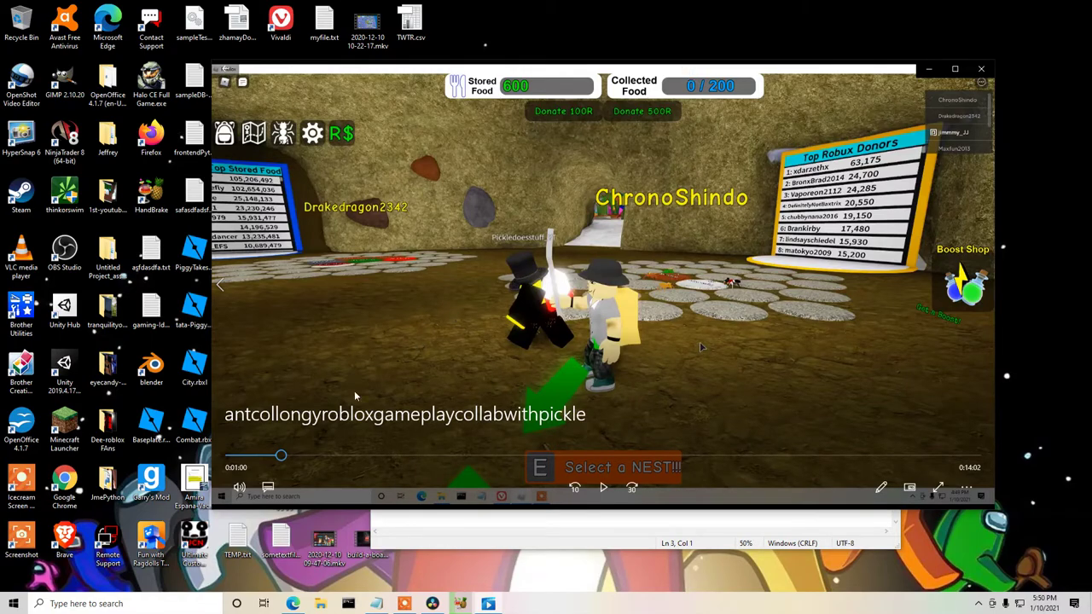
click(610, 488)
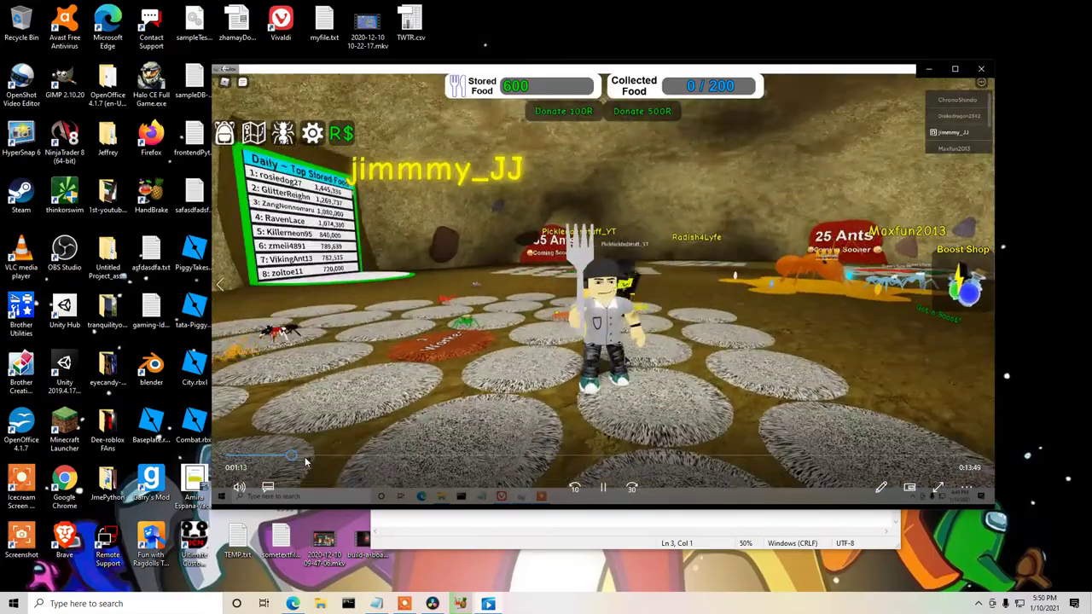
click(304, 457)
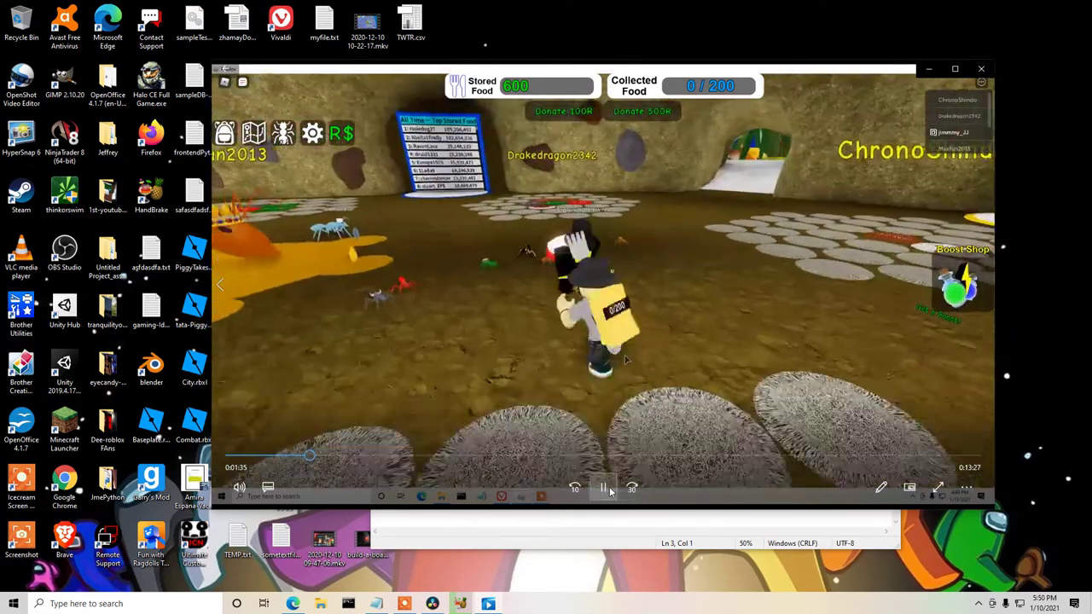
click(608, 487)
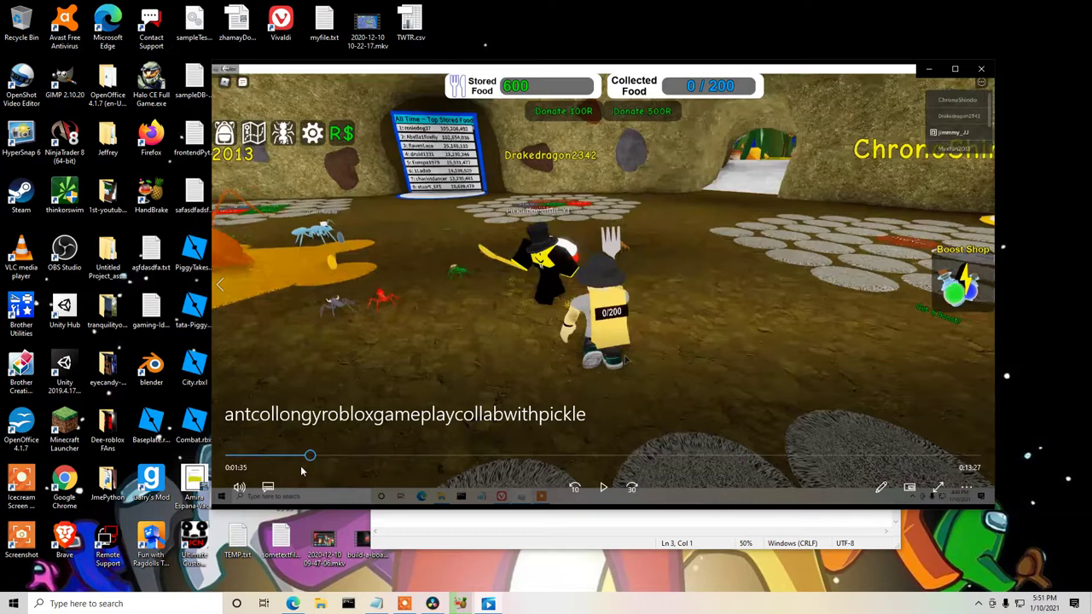
Switch to HandBrake to check the encoding progress, and minimize it again.
mouse_move(421, 602)
mouse_move(383, 606)
click(461, 603)
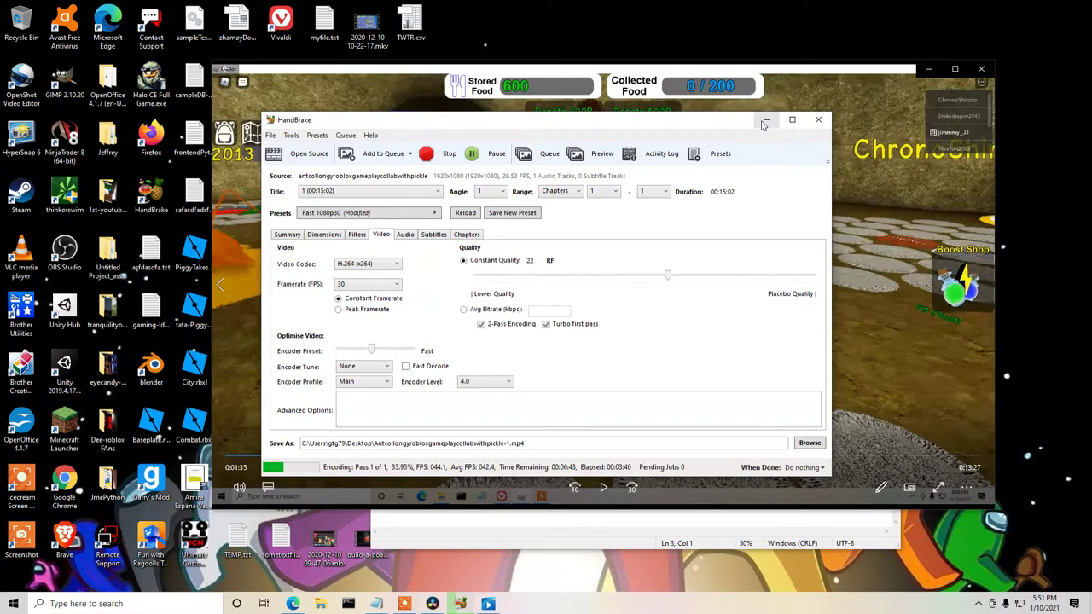
click(764, 122)
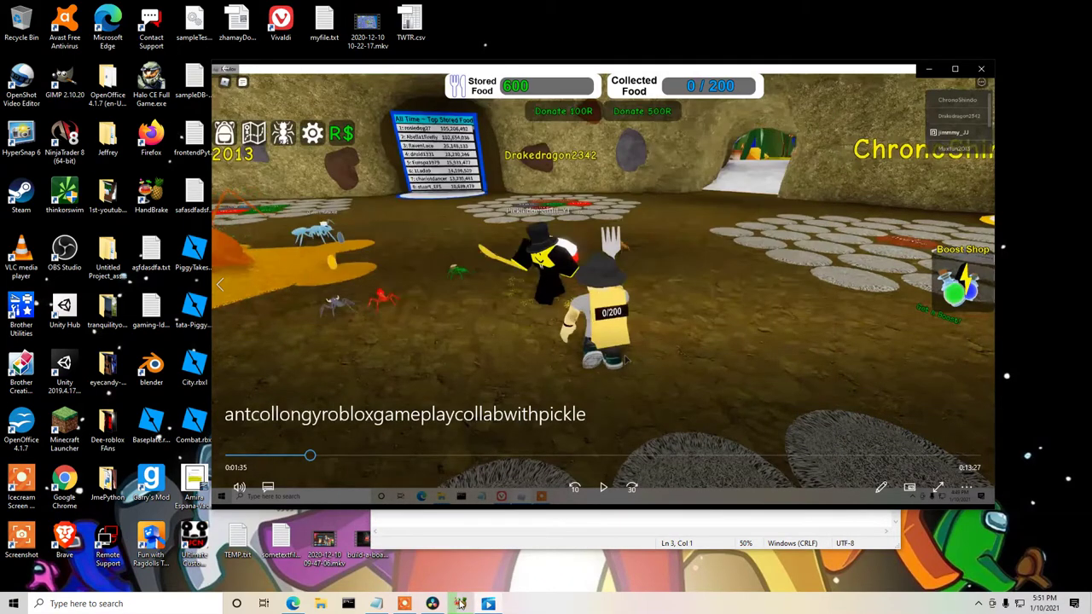
Switch back to Microsoft Edge and run an image search for "are you alright".
click(293, 603)
click(261, 162)
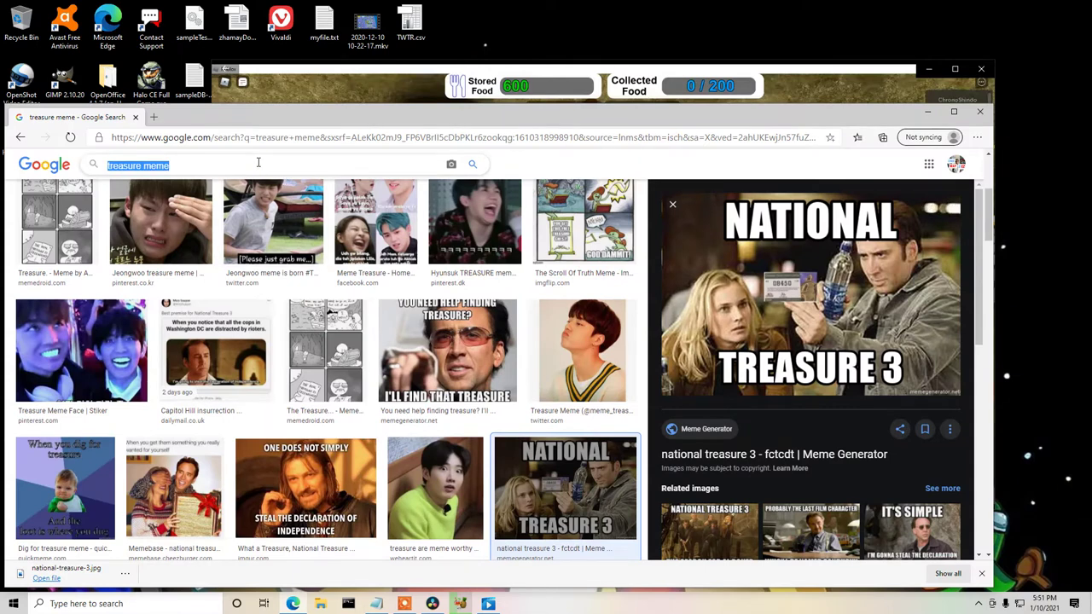
text(are you )
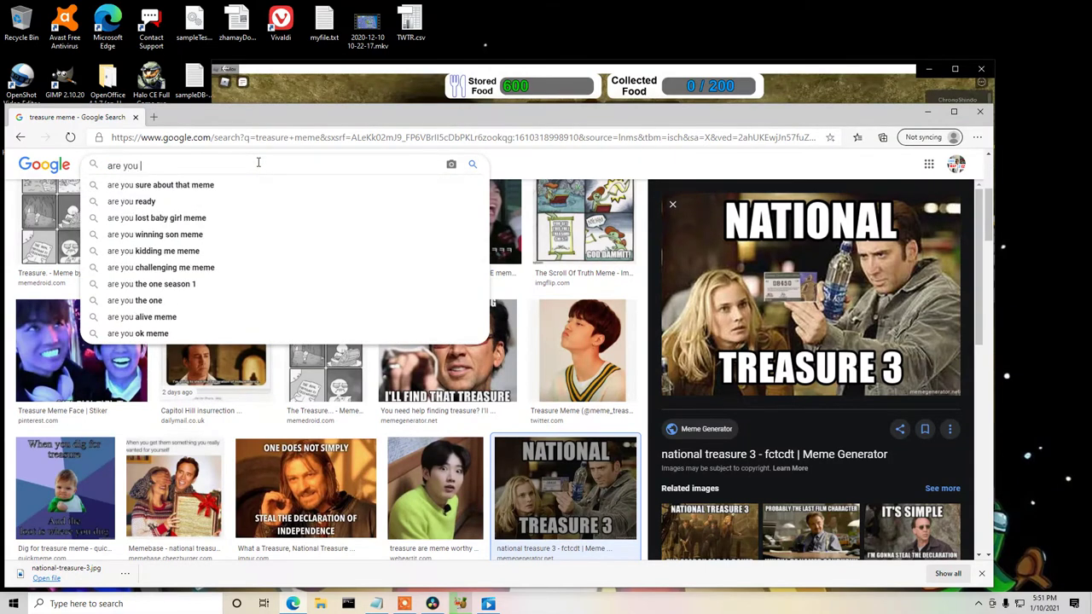
text(alright)
key(Return)
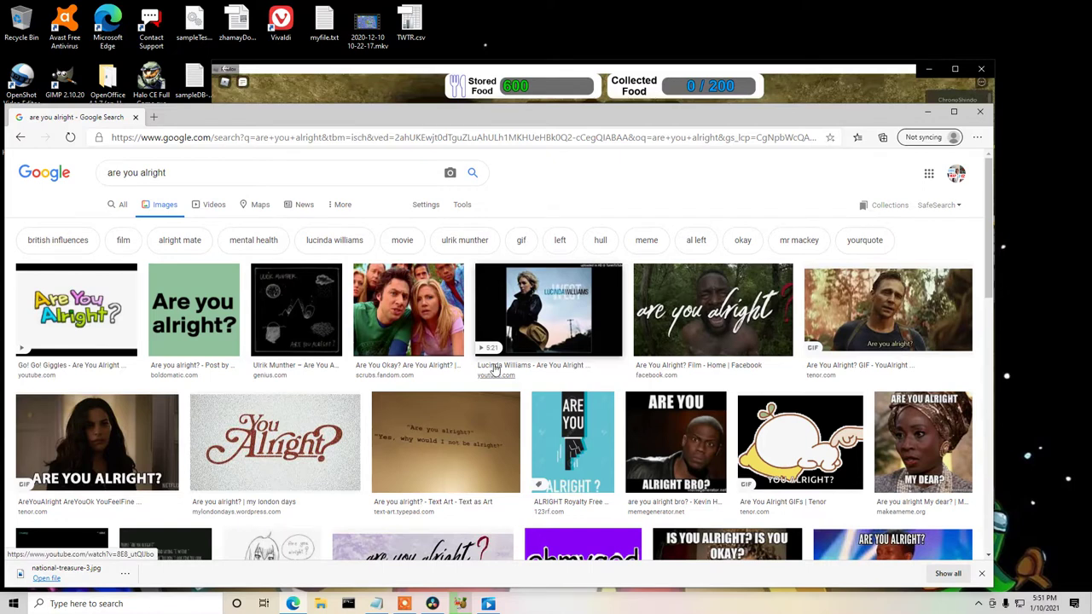
Save the "Are you alright bro?" meme image to the Desktop as download.jpg and minimize the browser.
scroll(417, 364, down, 1)
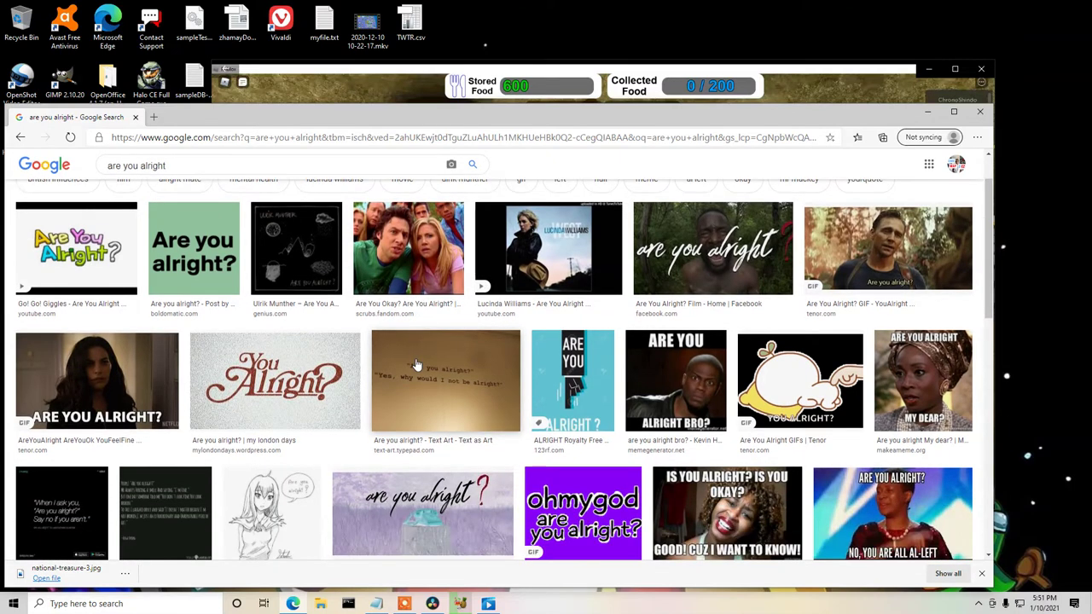
click(683, 372)
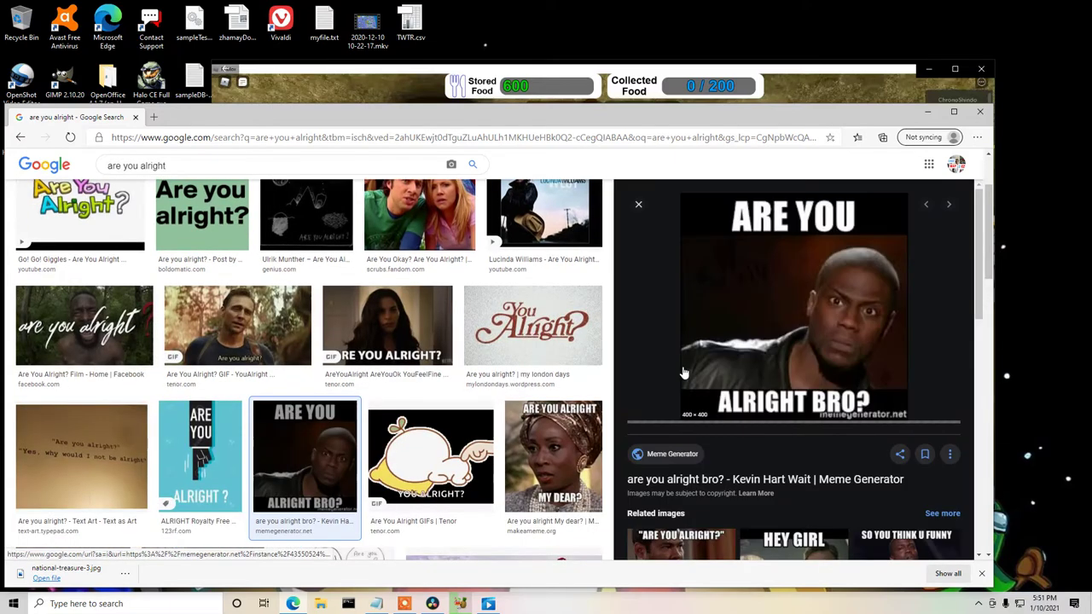
right_click(790, 274)
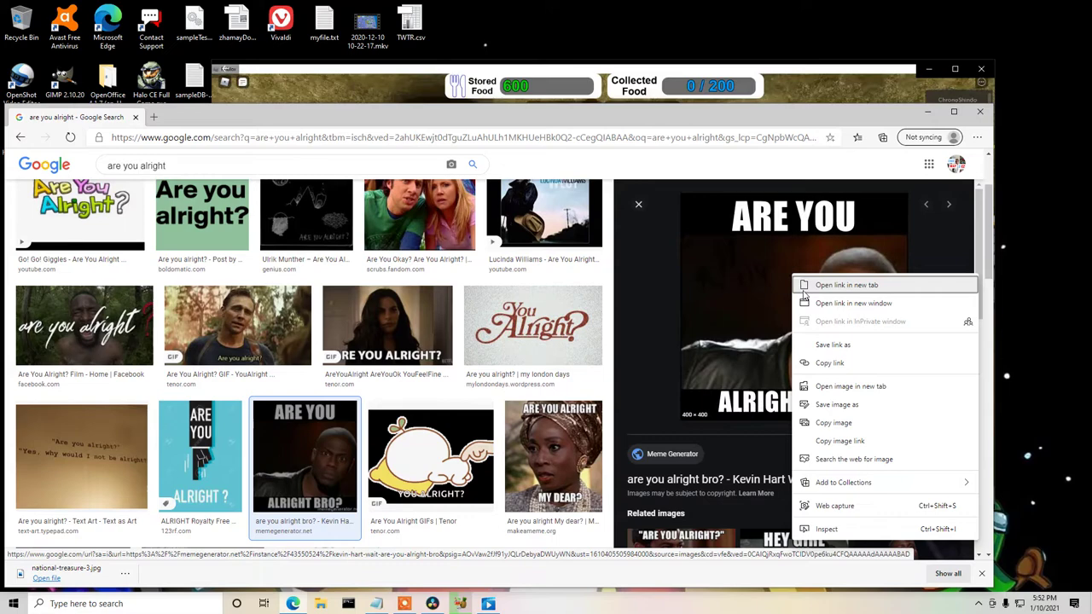
click(827, 406)
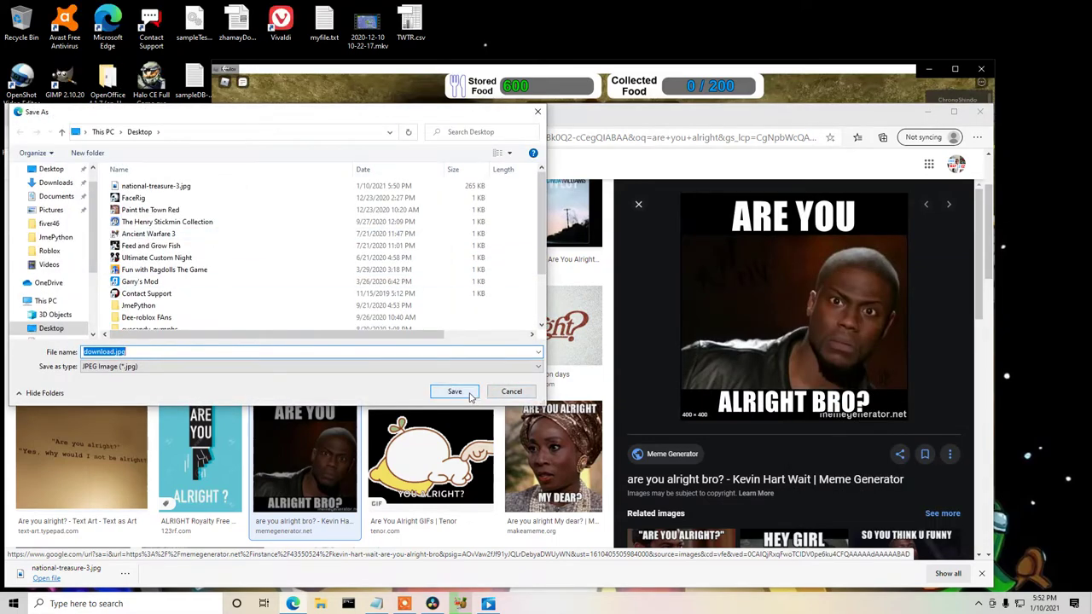
click(455, 391)
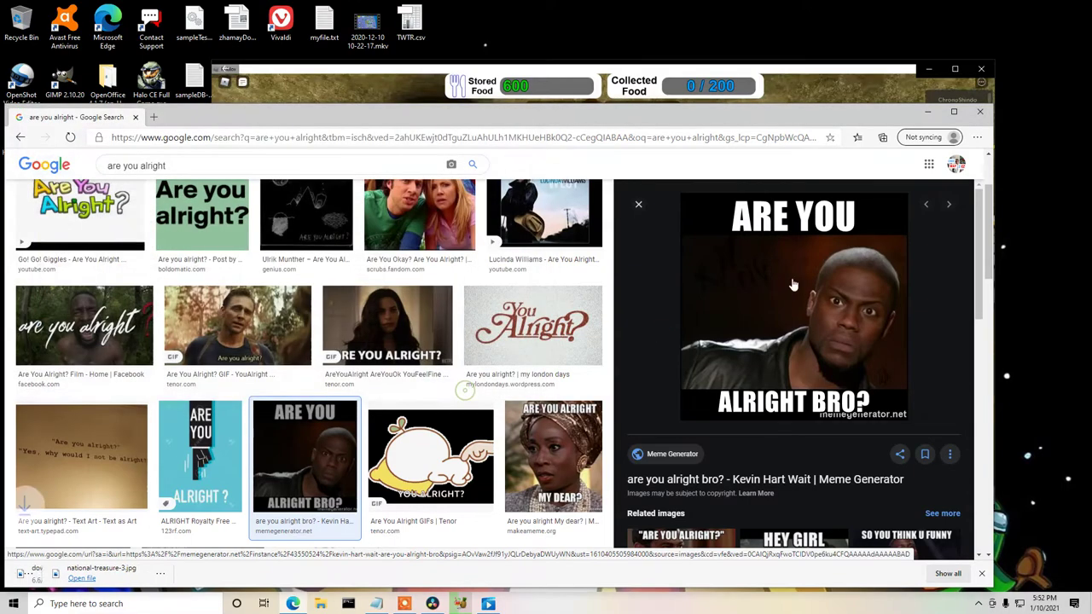
click(928, 112)
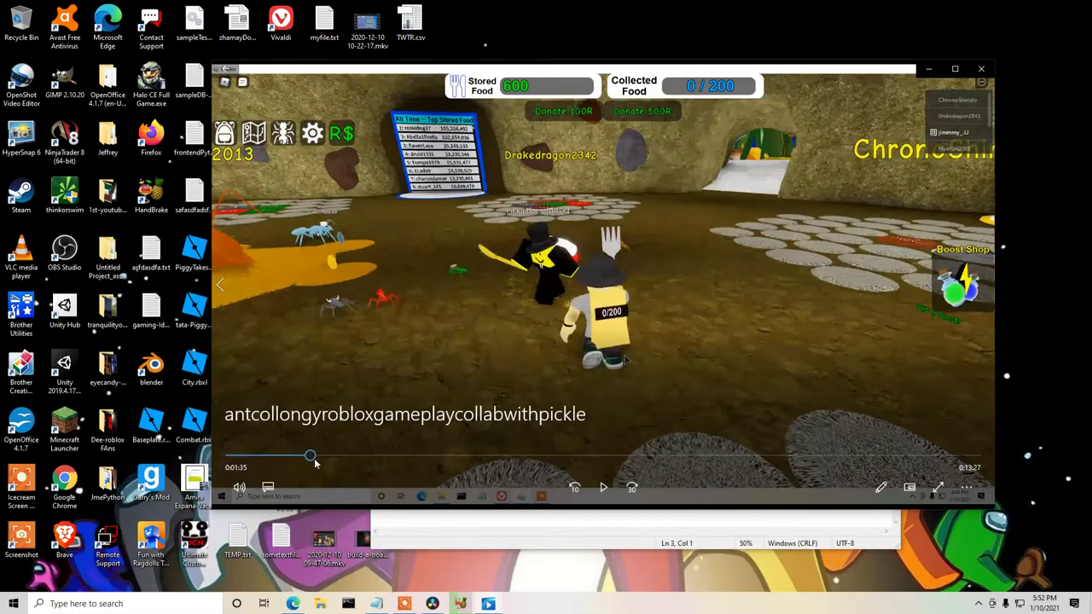
Skip ahead in the recording to 3:49 and 8:01, play the gameplay from there and pause it at 8:14.
drag(328, 461, 456, 459)
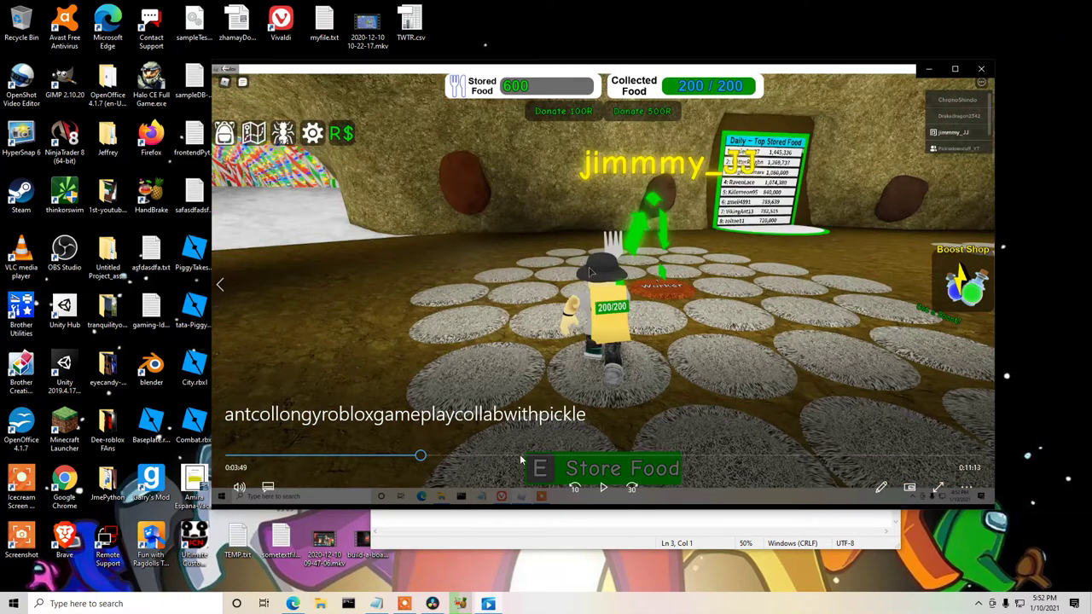
click(628, 457)
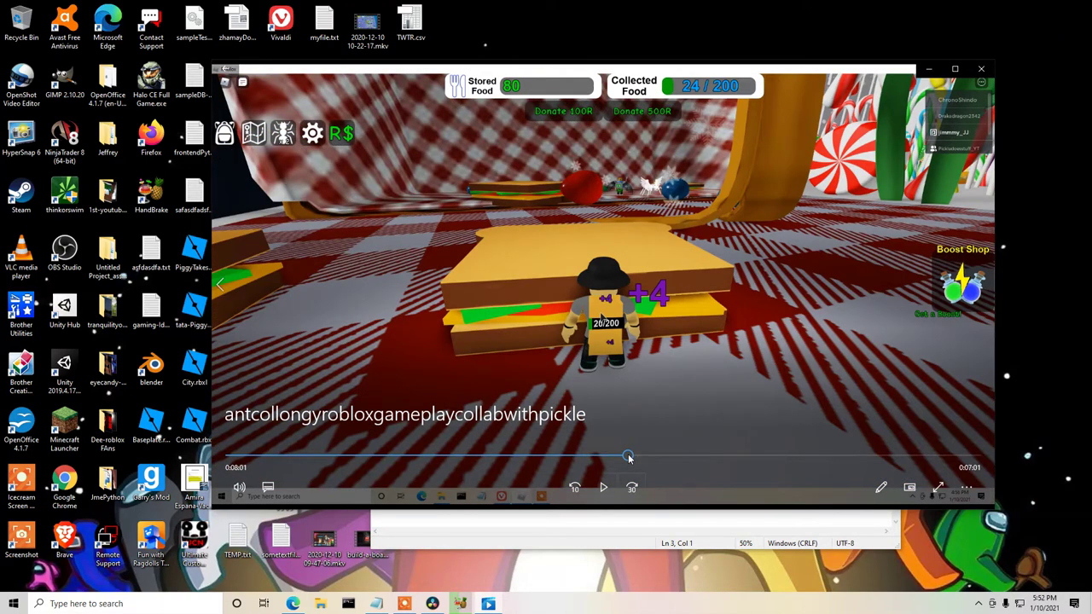
click(603, 487)
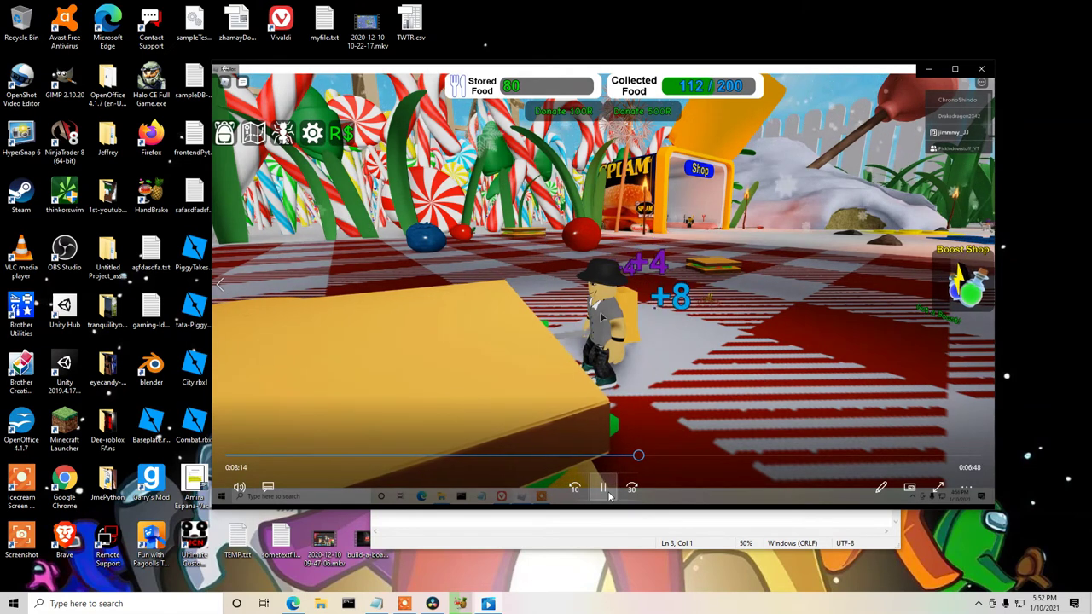
click(609, 493)
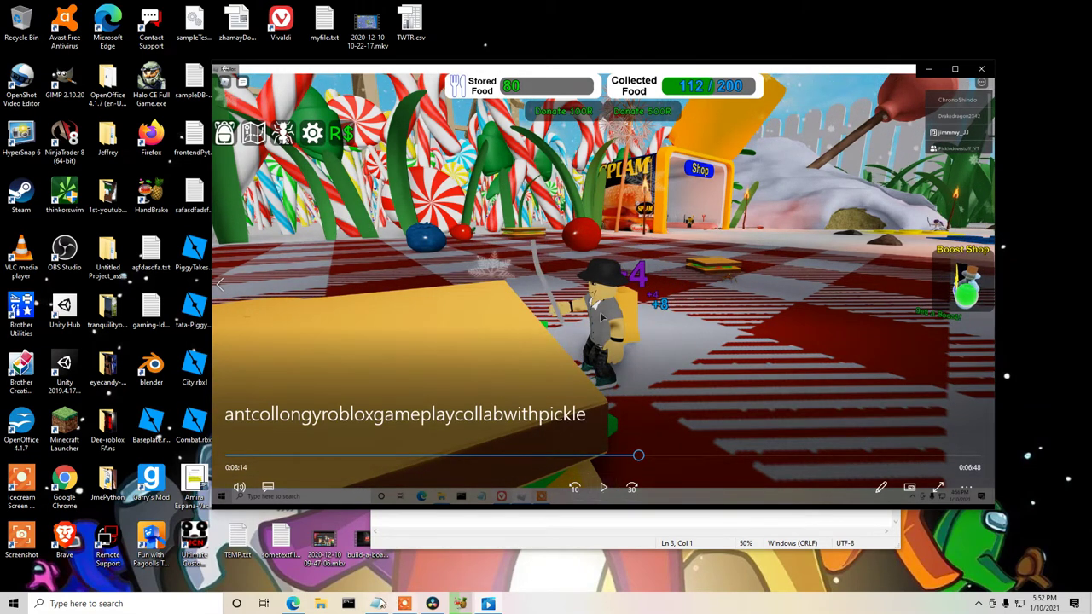
Bring the browser back and run an image search for "ant meme".
mouse_move(292, 604)
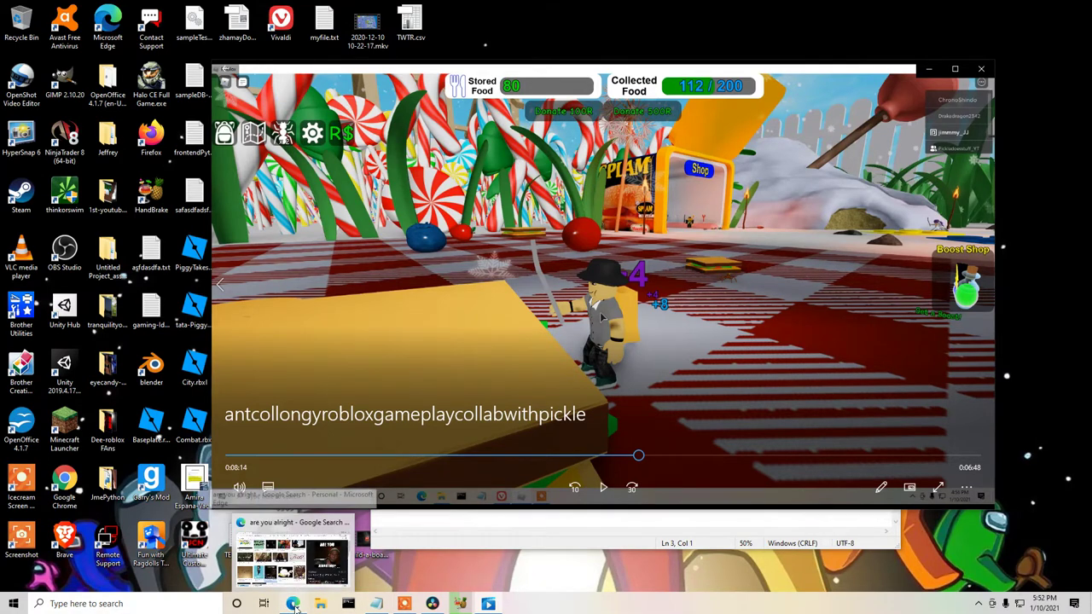
click(295, 551)
click(251, 164)
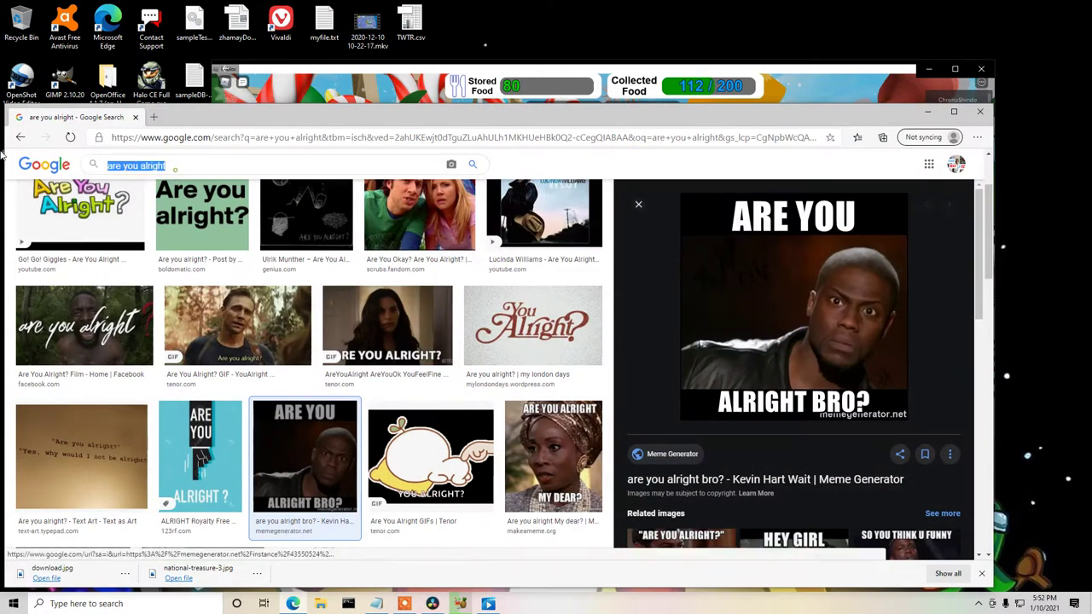
text(ant meme)
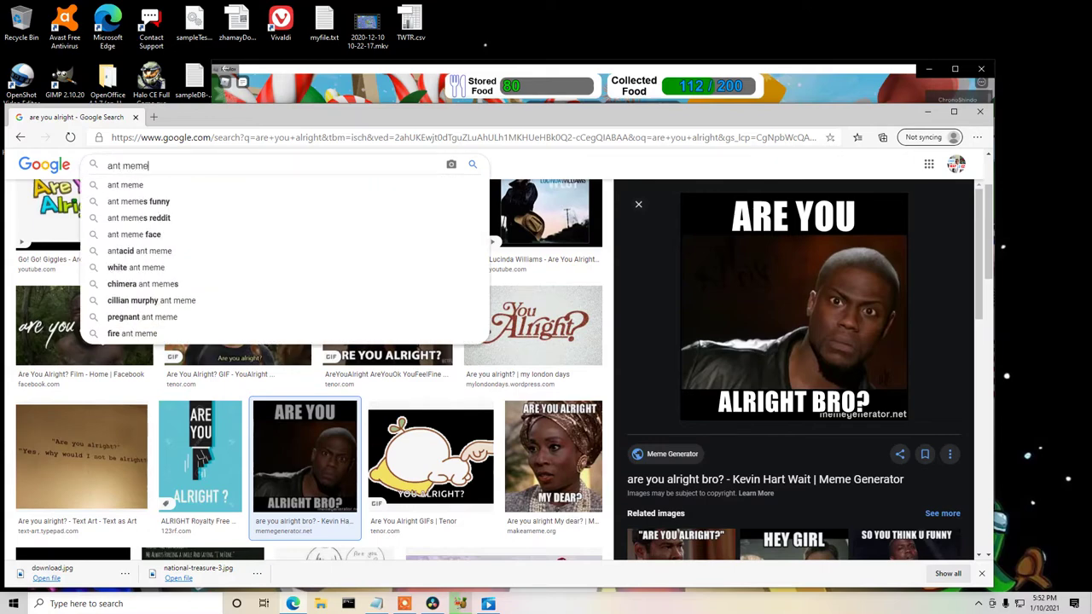
key(Return)
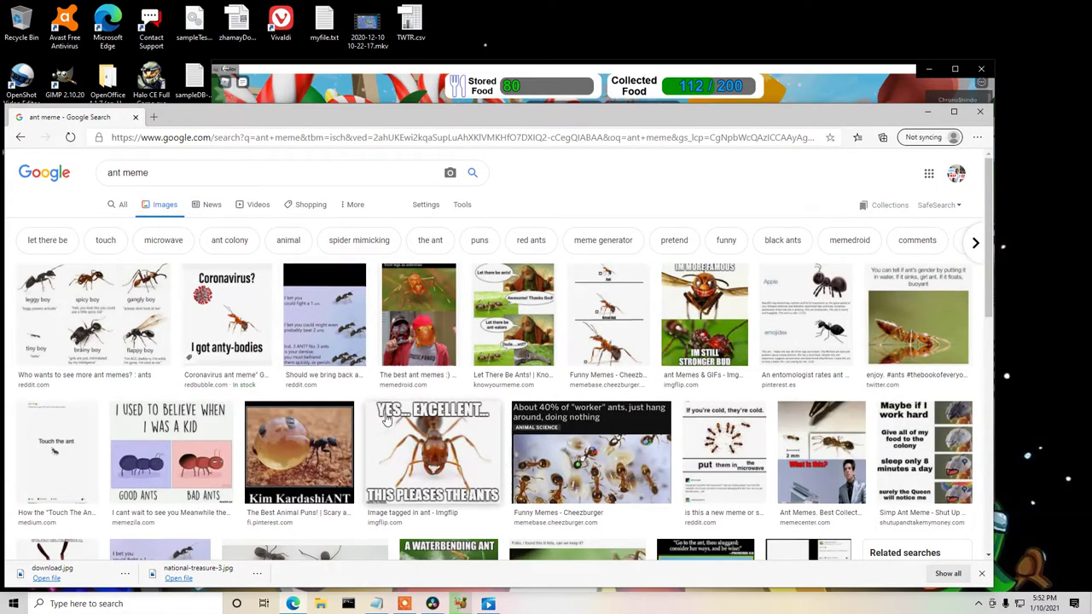
Save the "Yes... excellent... this pleases the ants" meme to the Desktop under its suggested file name and minimize the browser.
click(437, 450)
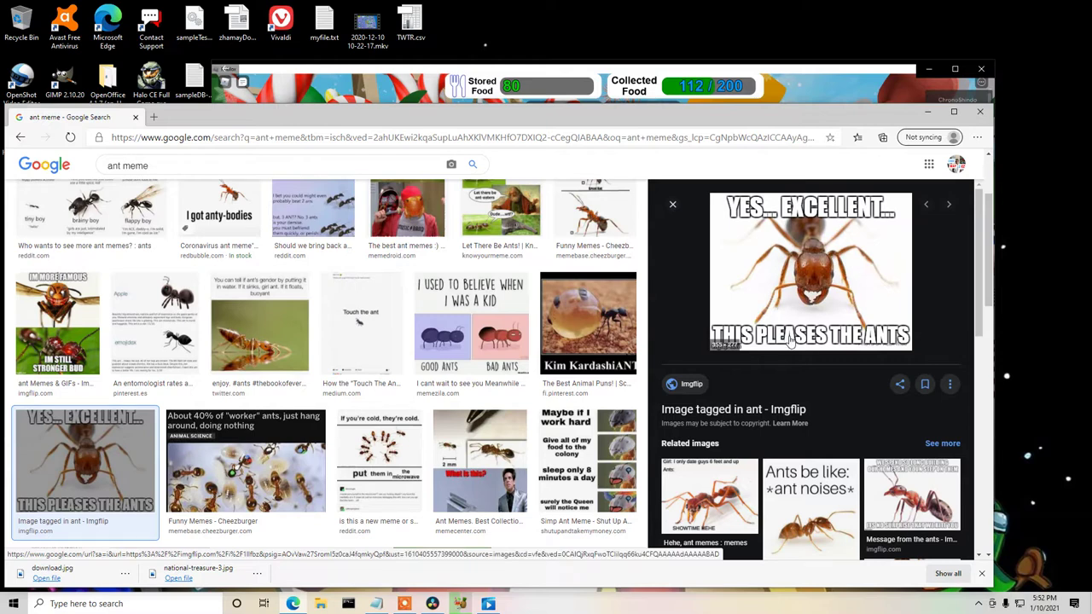
right_click(805, 273)
click(856, 401)
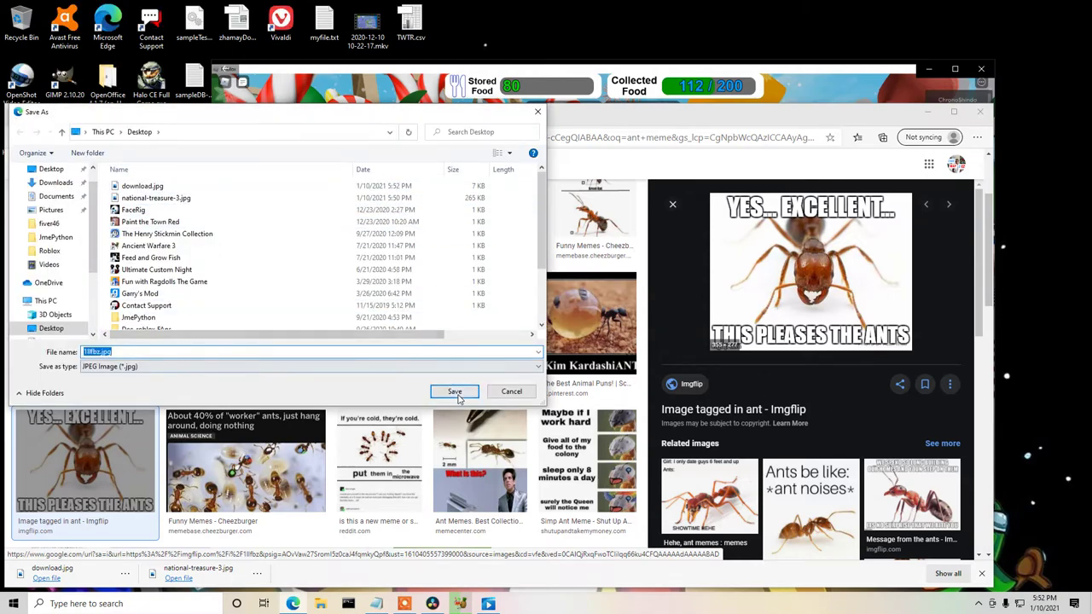
click(459, 394)
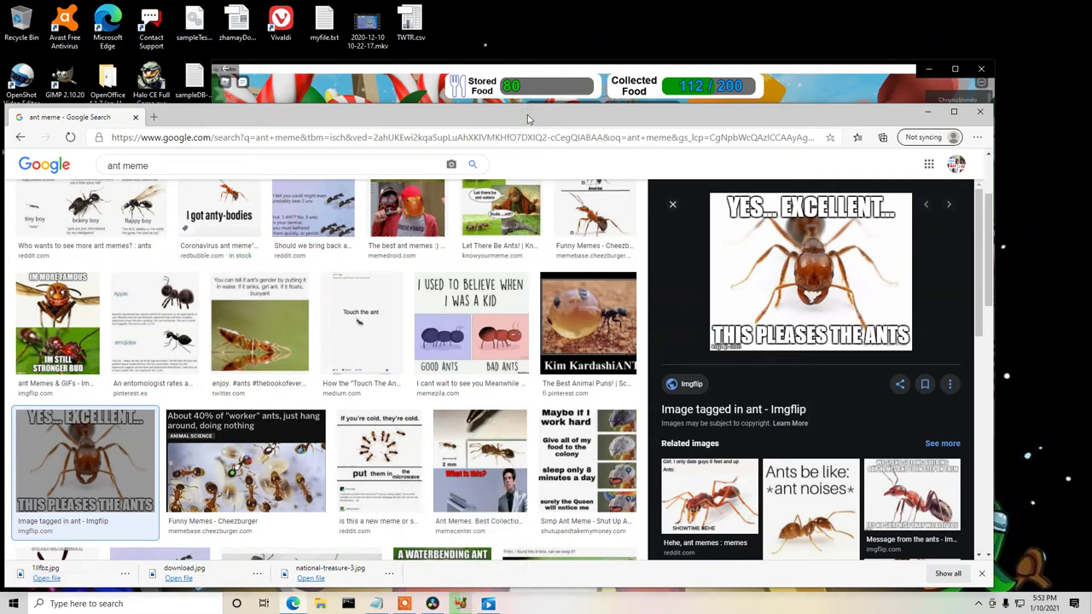
click(930, 113)
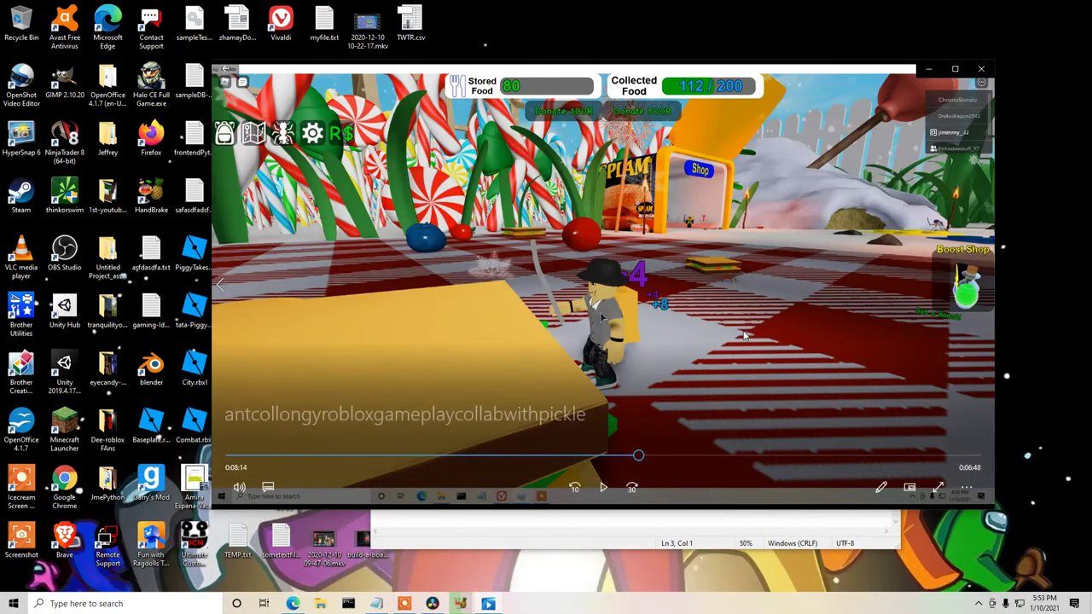
Switch to Notepad and add the edit note "half way insert ant meme.." on the third line.
click(383, 606)
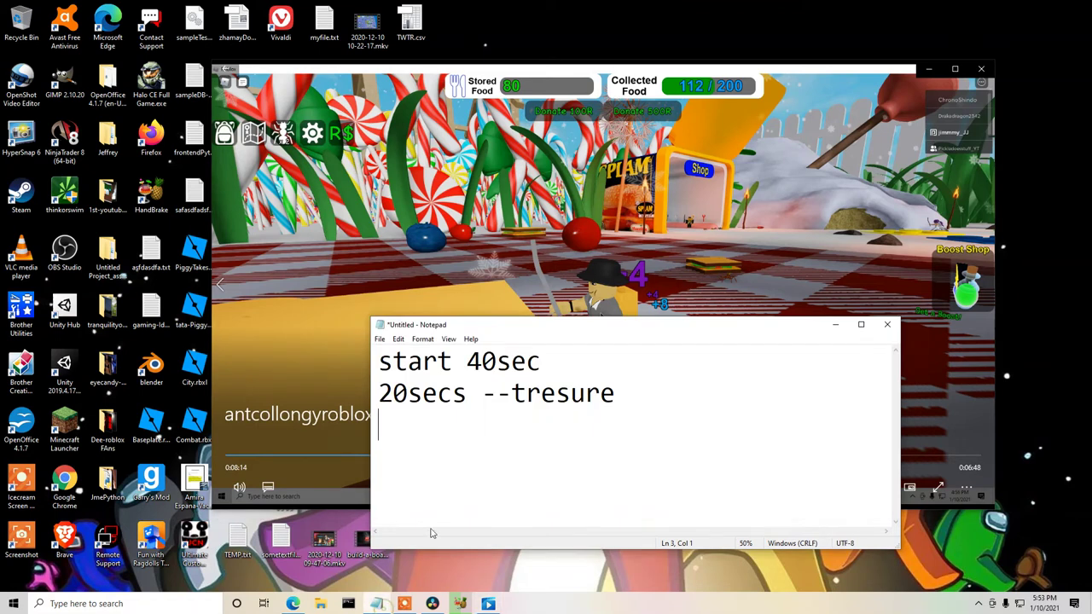
text(hal)
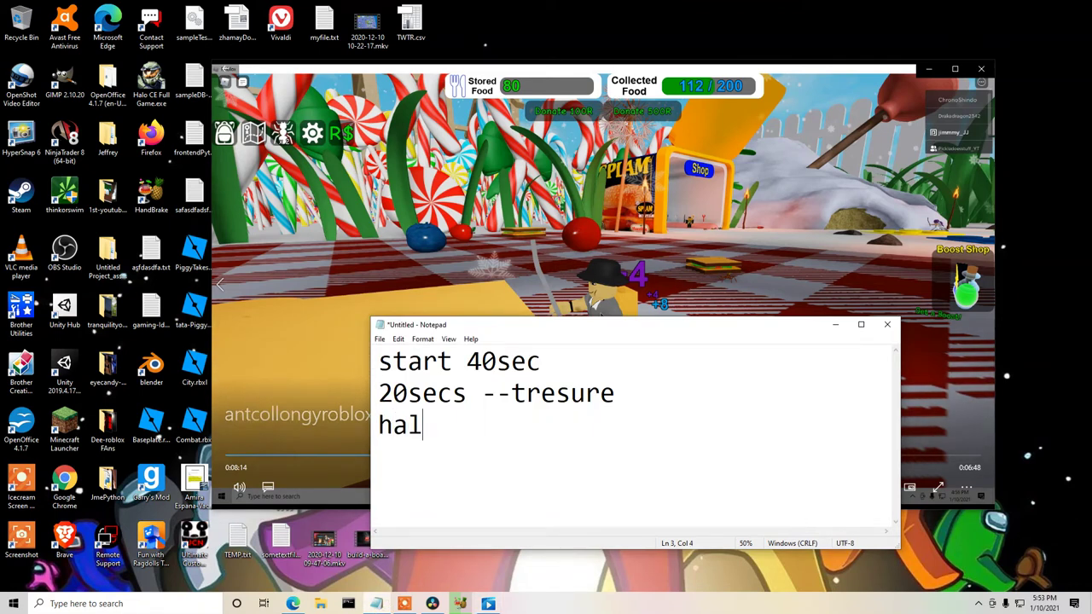
text(f way in)
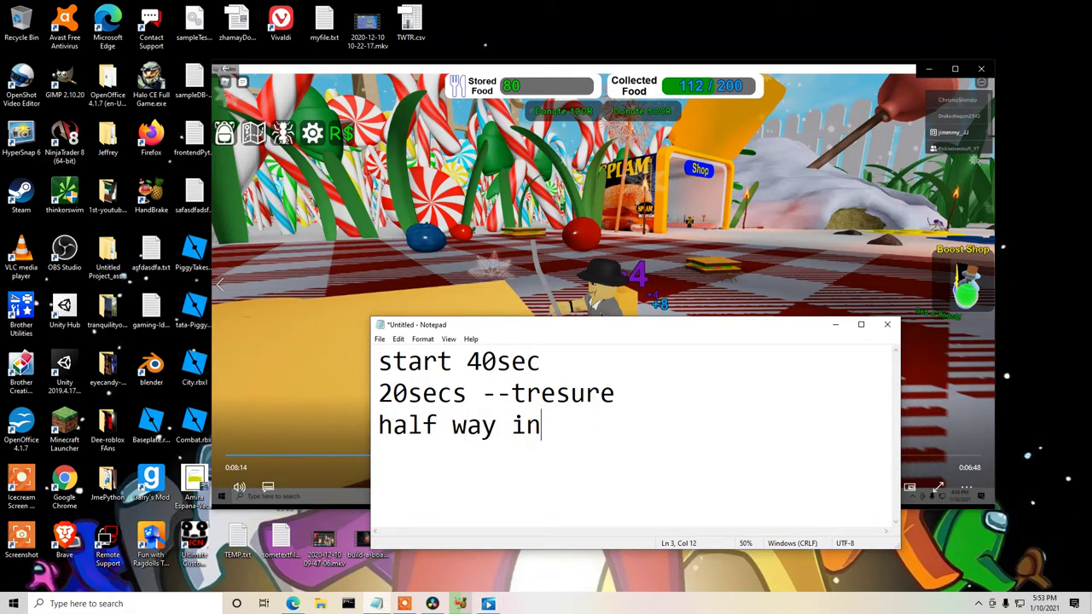
text(sert ant m)
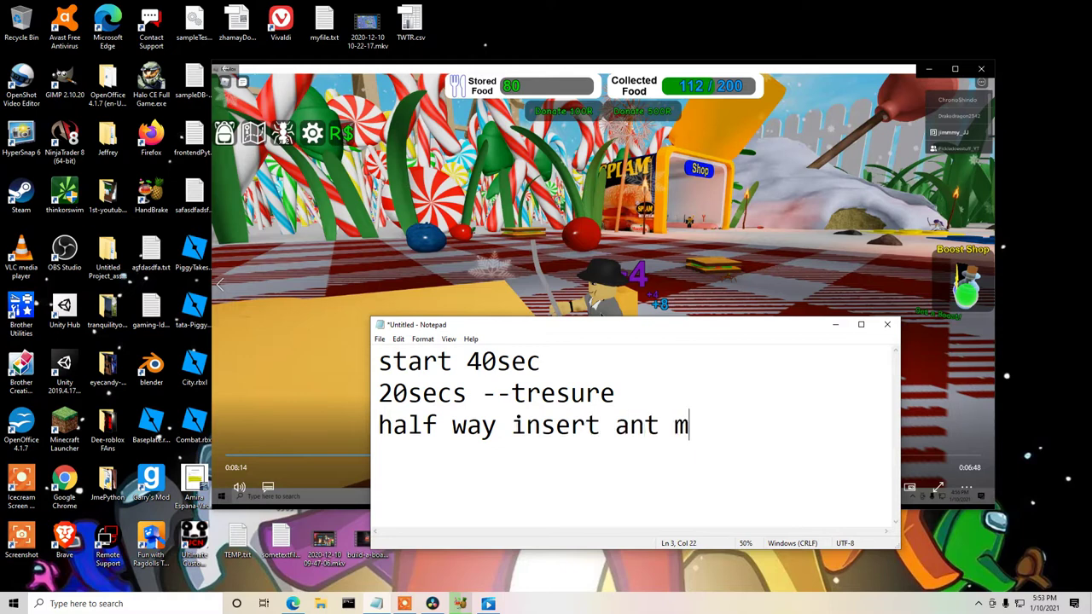
text(eme..)
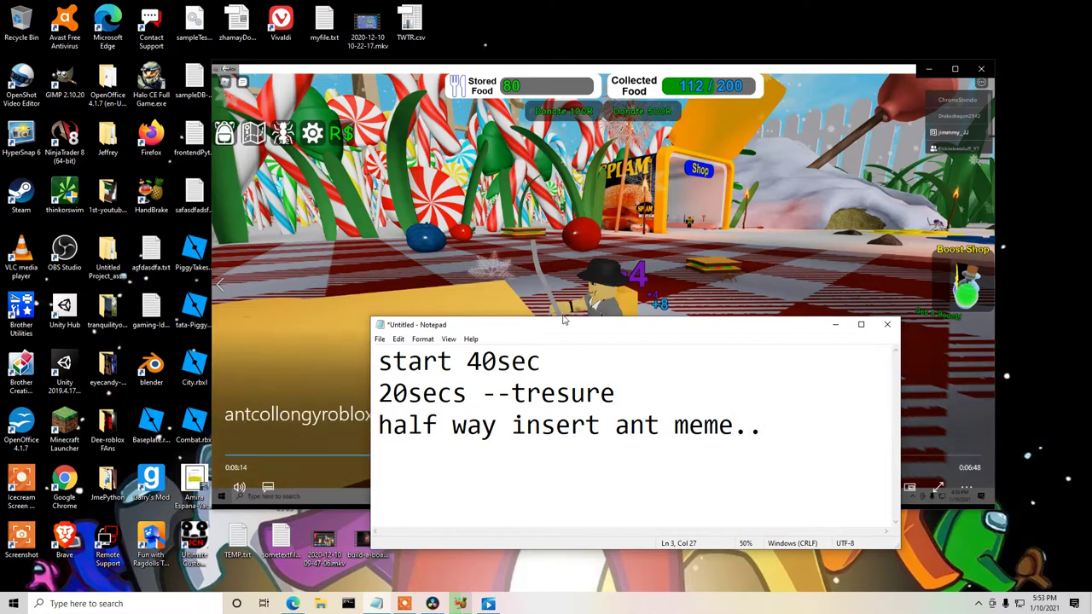
Move the notes window lower, return to the video player, skip to 11:51, play the gameplay and pause it at 12:04.
drag(567, 327, 522, 371)
click(684, 24)
click(694, 72)
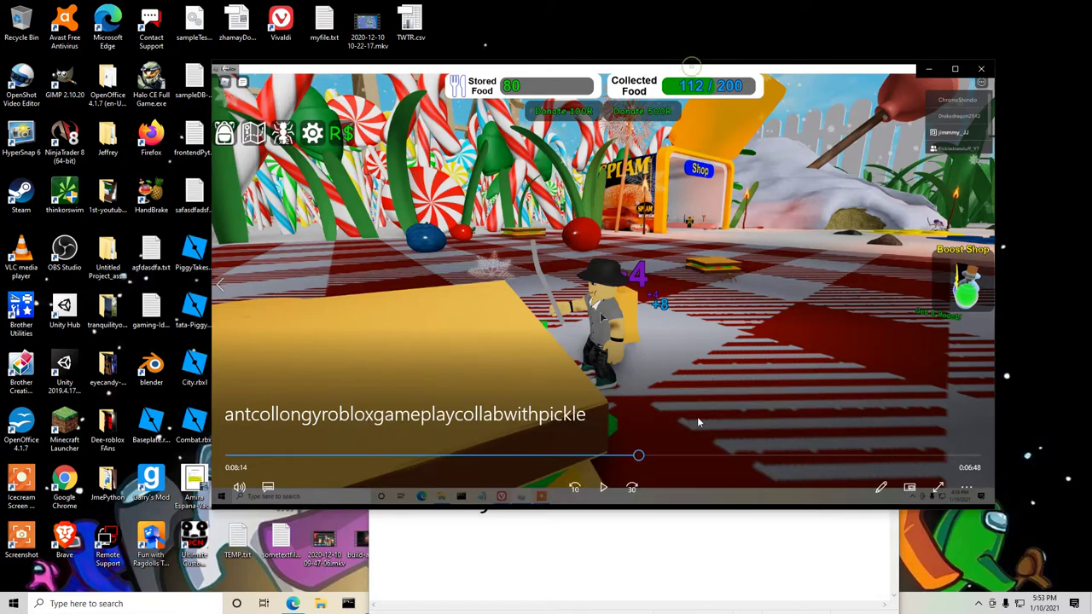
click(816, 454)
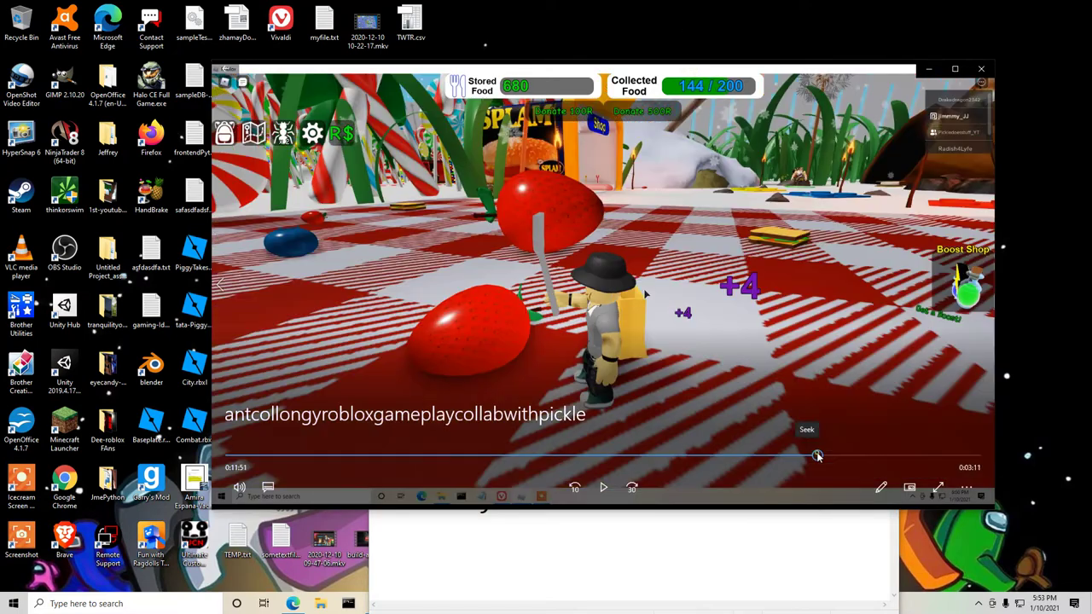
click(604, 489)
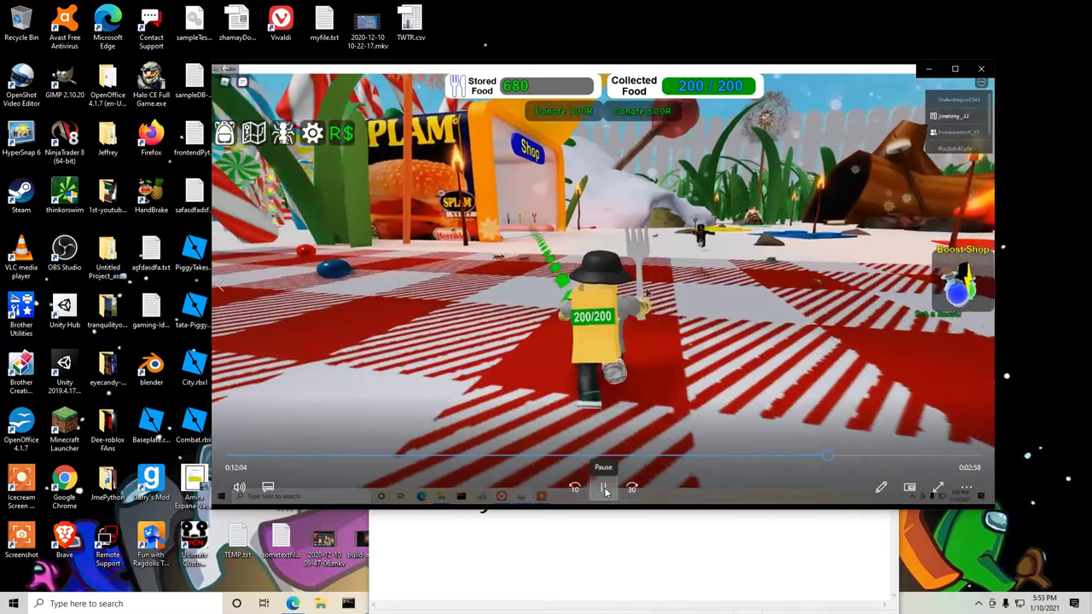
click(604, 488)
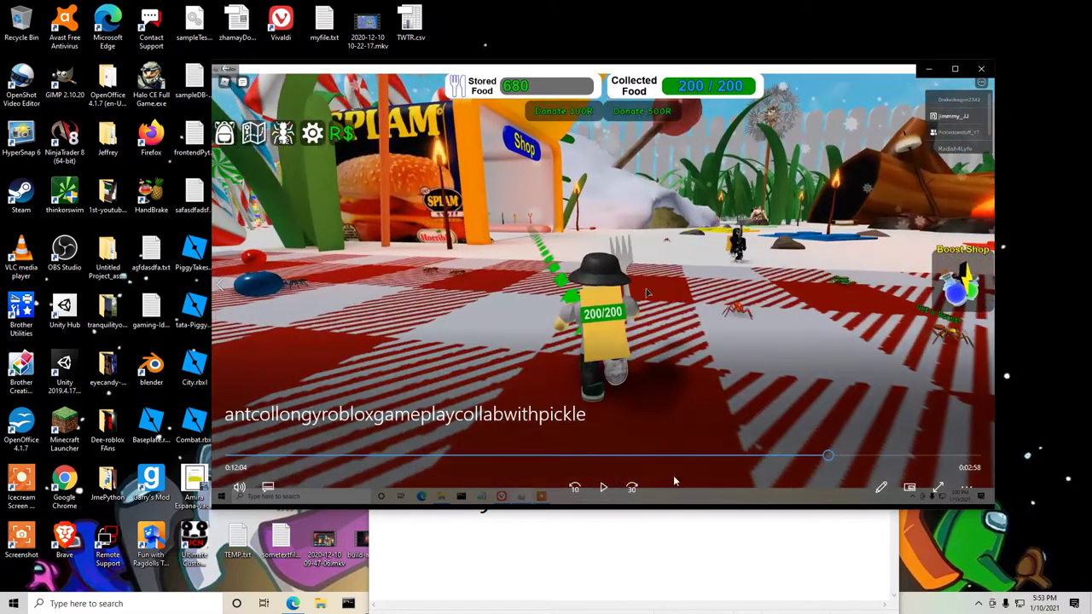
Return to the browser, run an image search for "technical difficulties meme" and open the Darth Vader result.
click(293, 603)
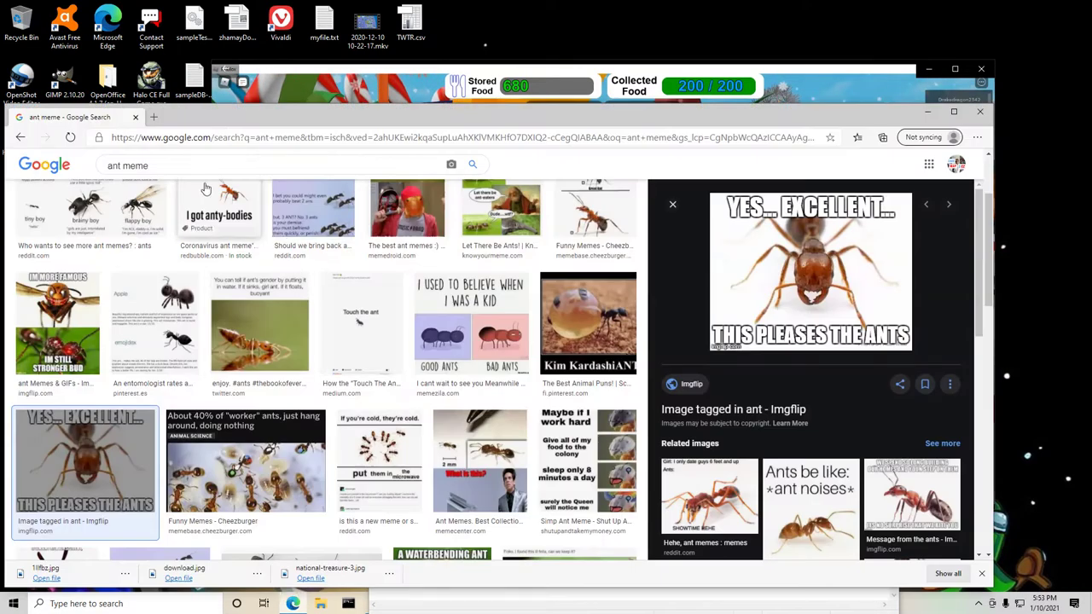
double_click(86, 165)
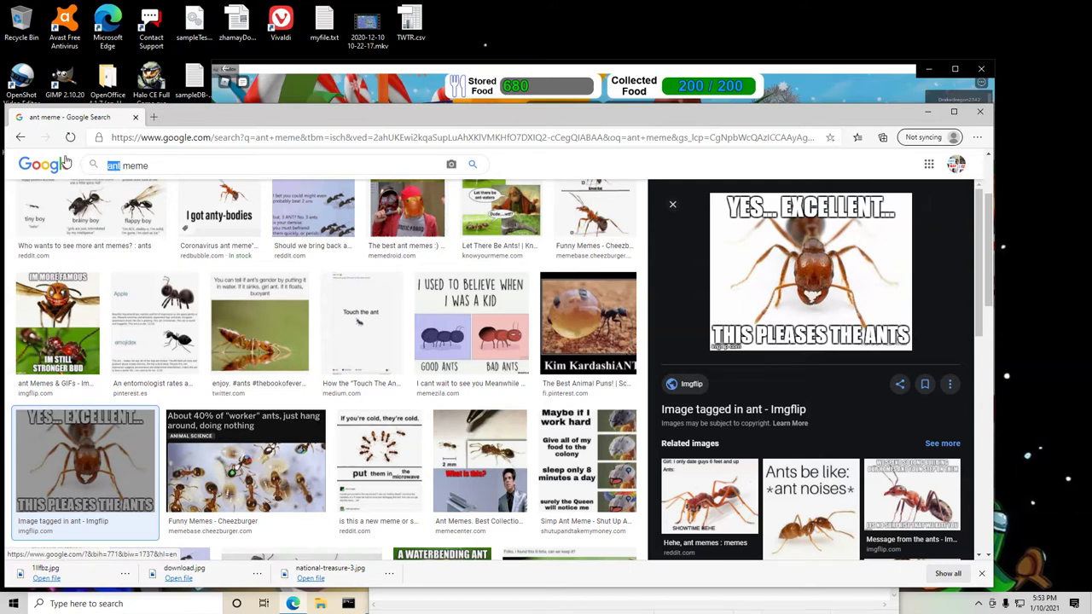
text(technical)
key(Down)
key(Down)
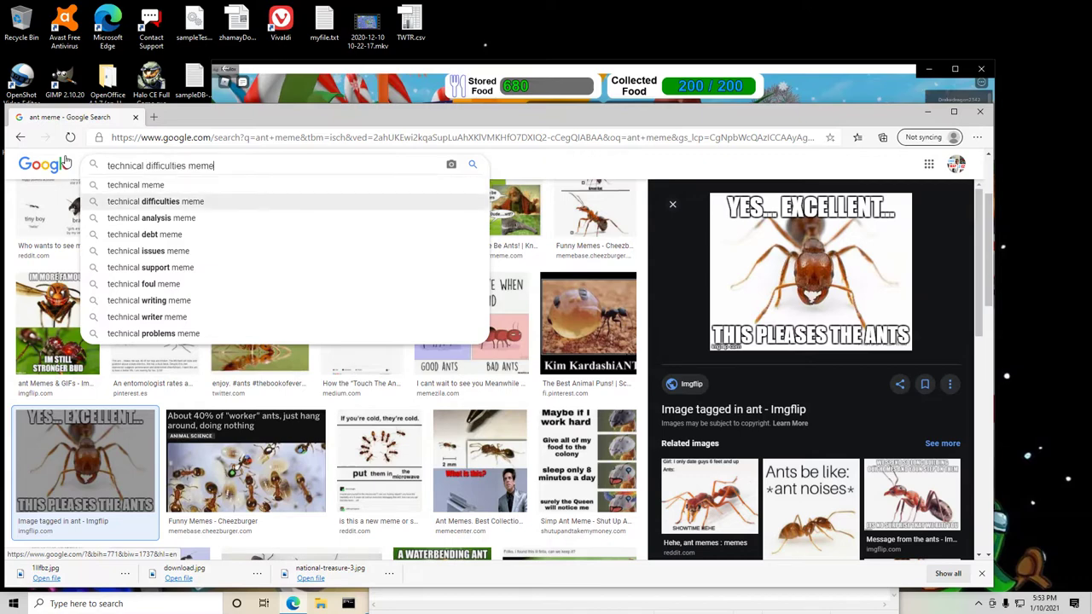
key(Return)
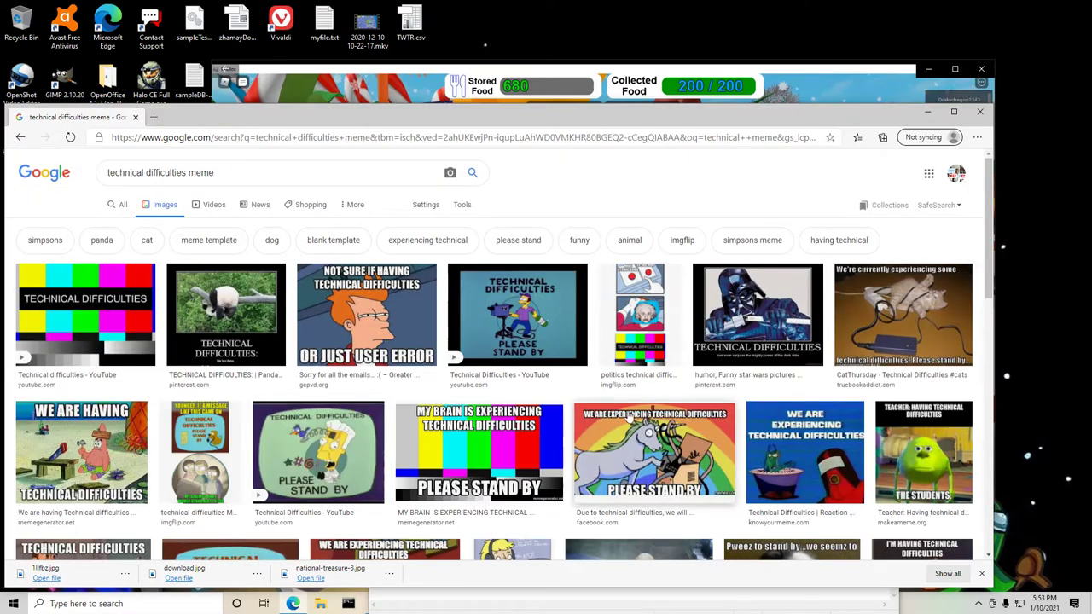
click(781, 314)
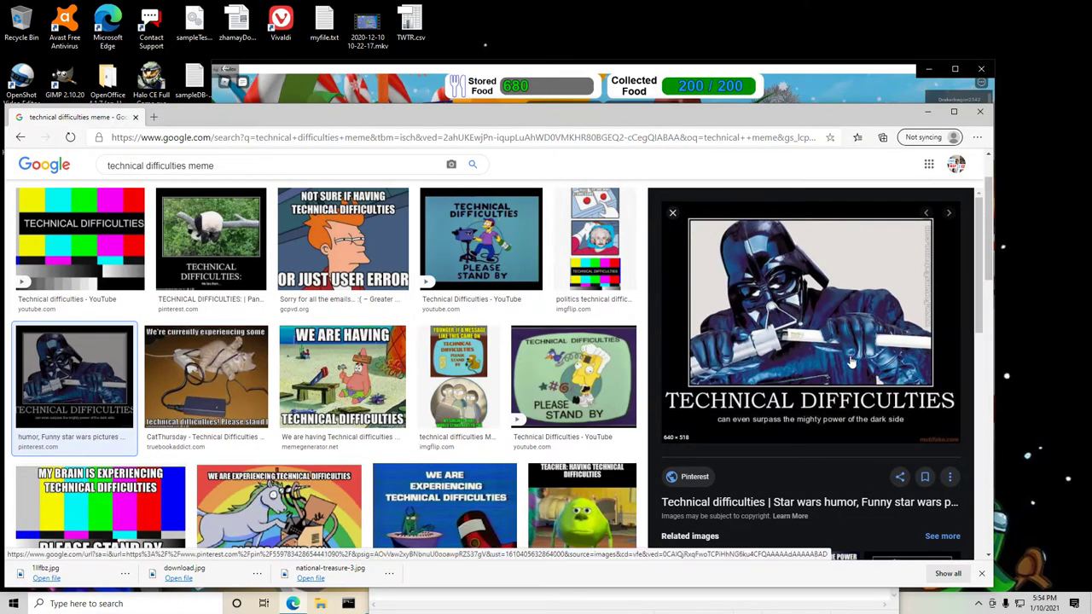
Save the Darth Vader "Technical Difficulties" image to the Desktop under its suggested file name and minimize the browser.
right_click(785, 292)
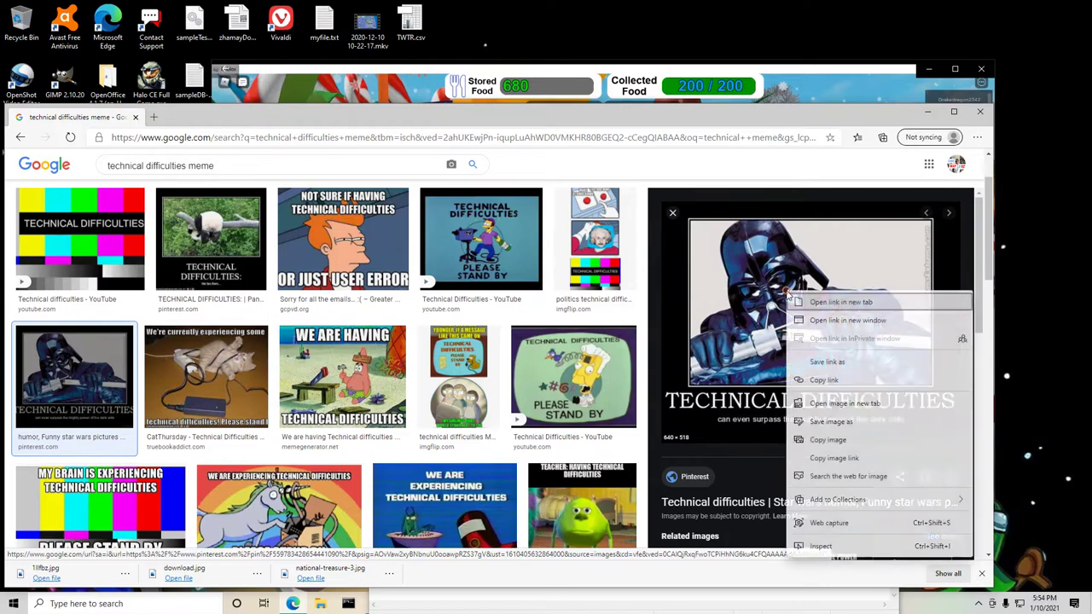
click(825, 423)
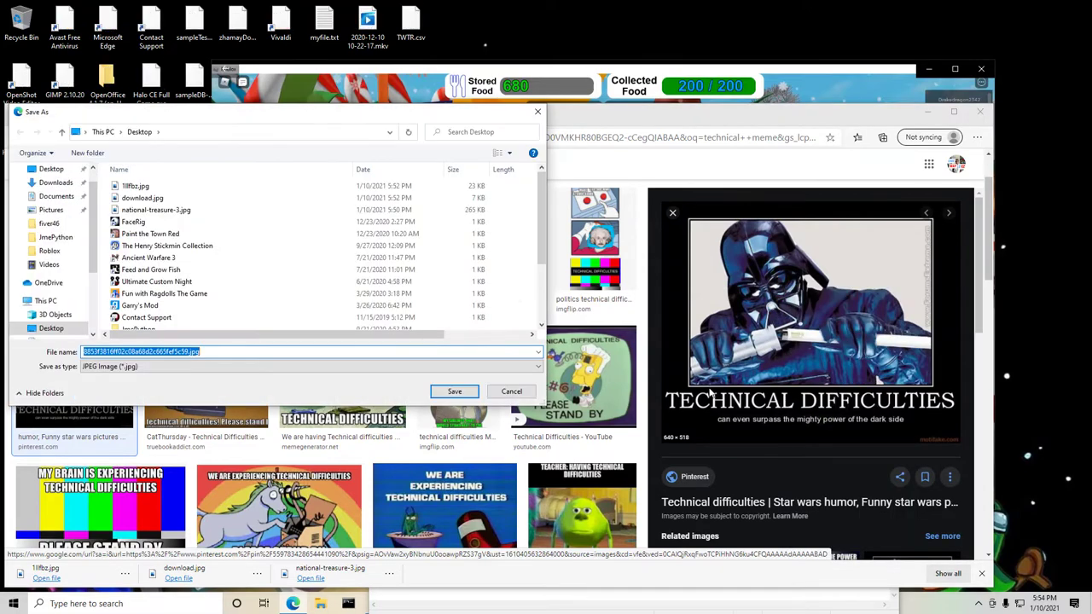
click(455, 392)
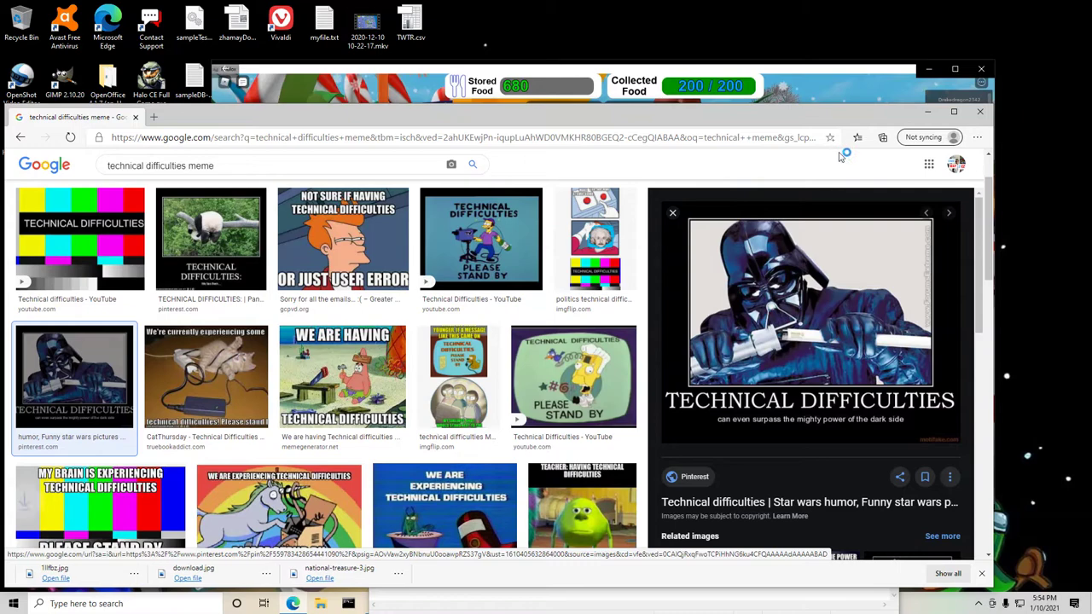
click(927, 115)
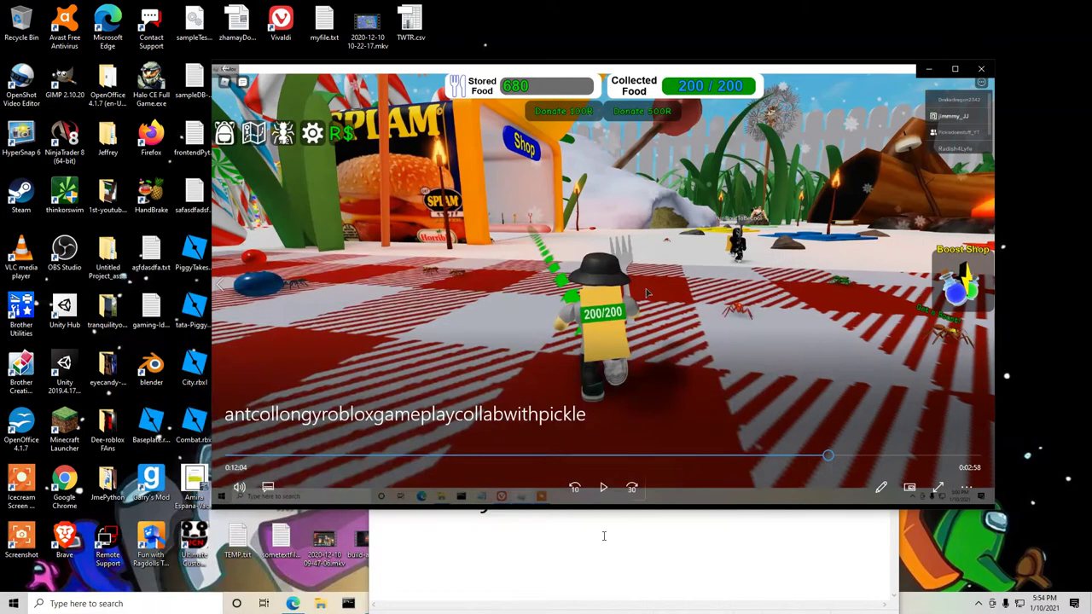
Switch to Notepad and add the edit note "3/4 of the way insert dark vader" on the fourth line.
click(352, 601)
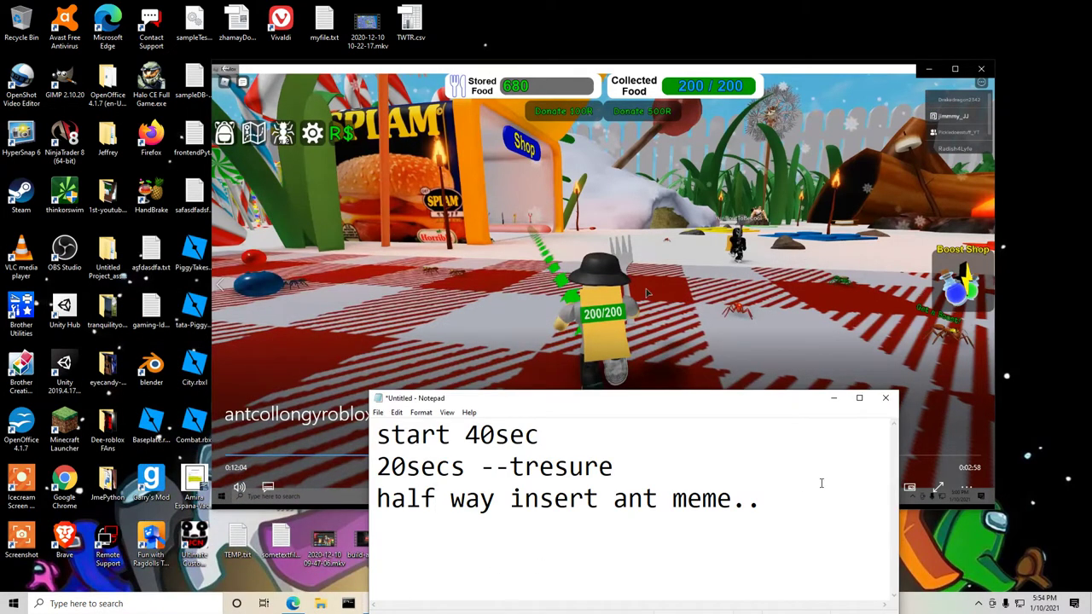
text(3/)
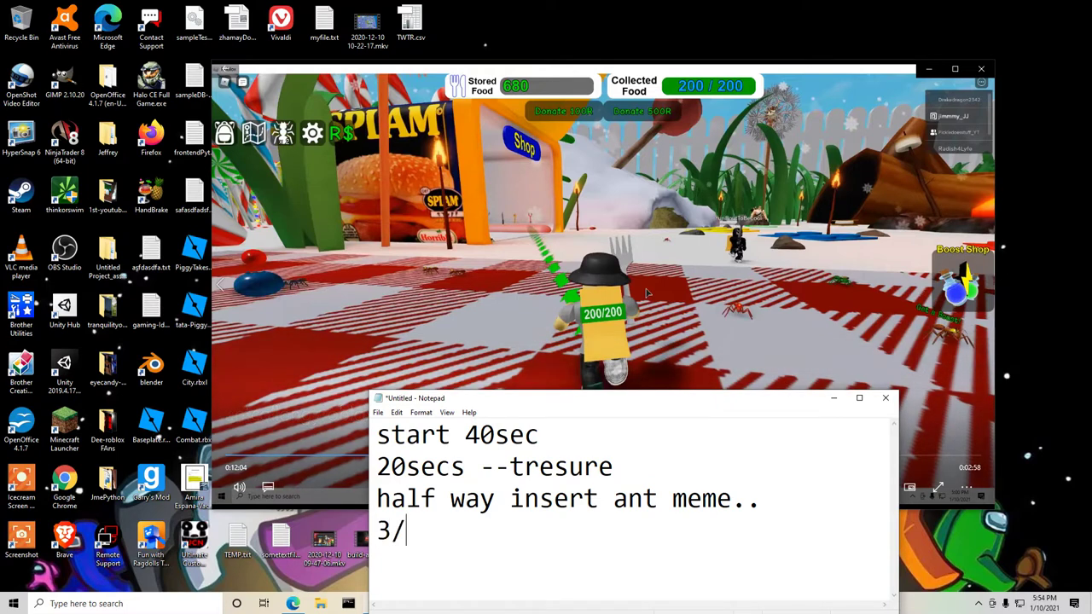
text(4 of the wa)
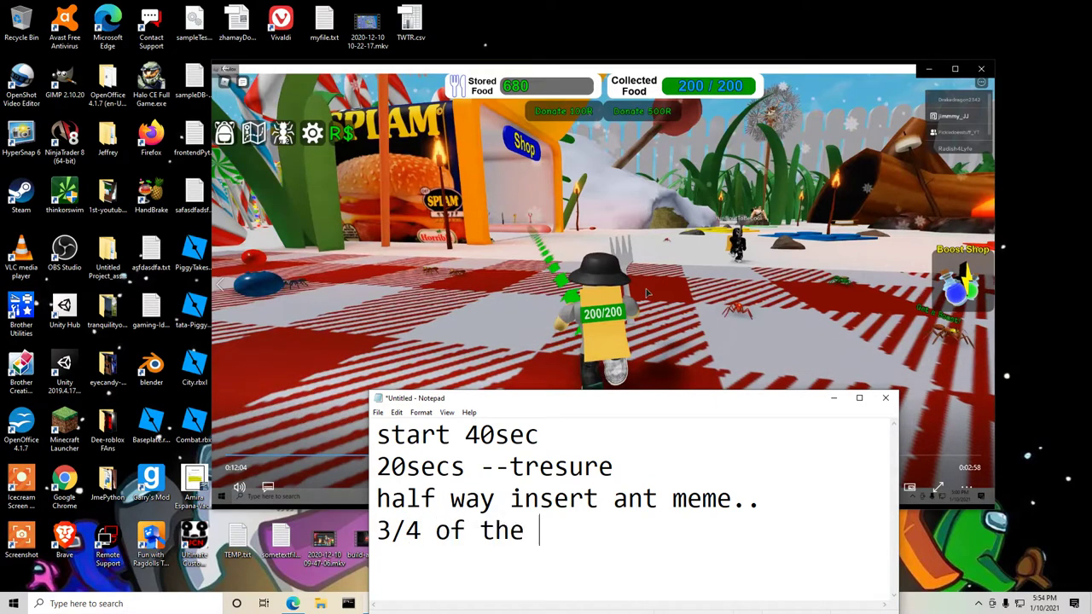
key(BackSpace)
text(way insert dark vader)
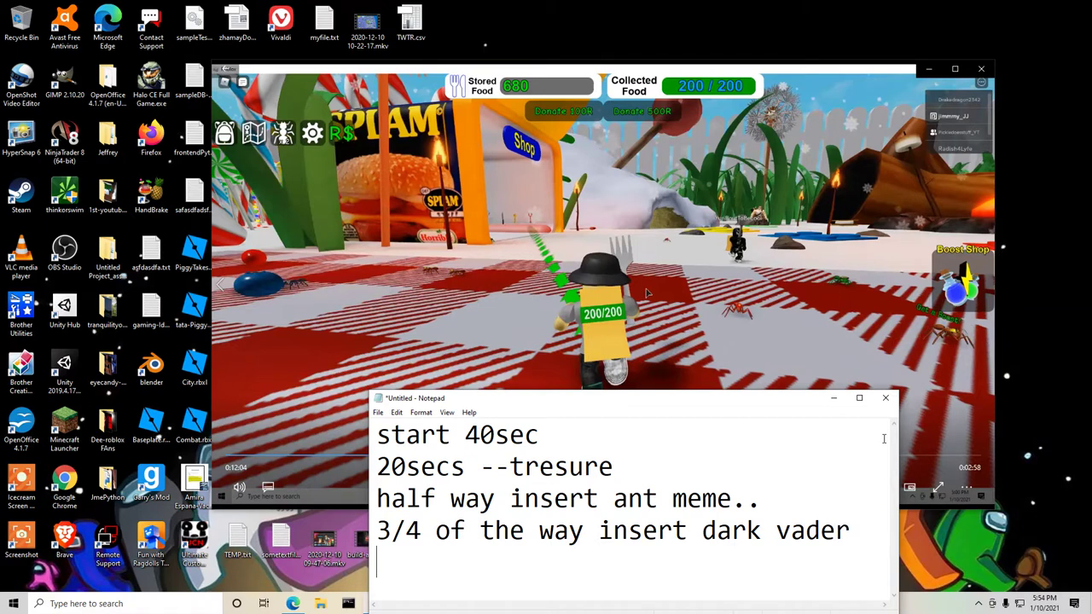
Minimize the notes window, bring up HandBrake to check the encoding progress, and minimize it again.
click(791, 71)
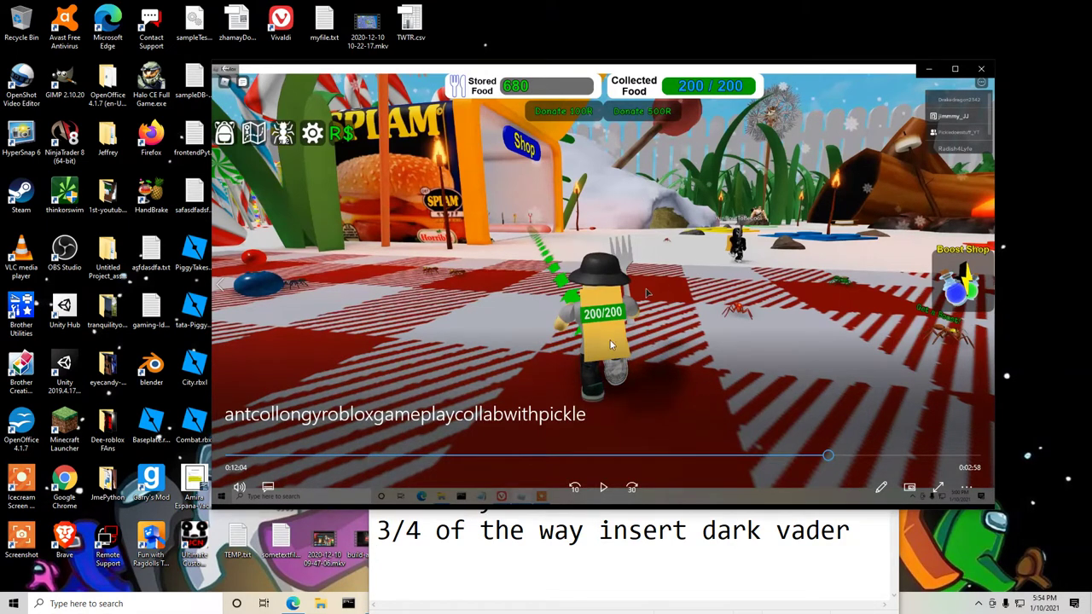
click(440, 584)
click(833, 399)
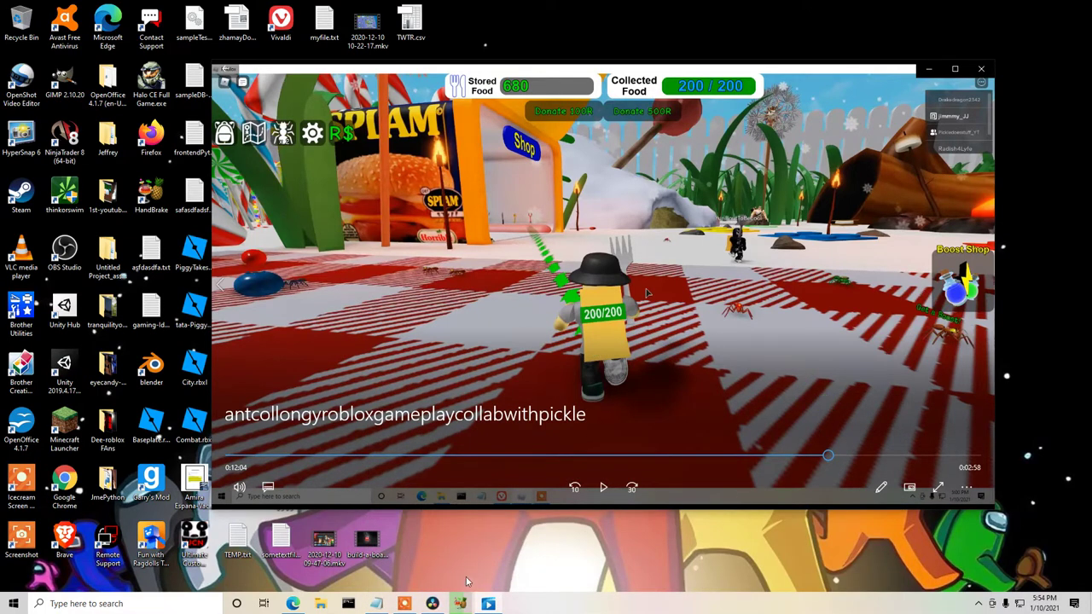
click(459, 604)
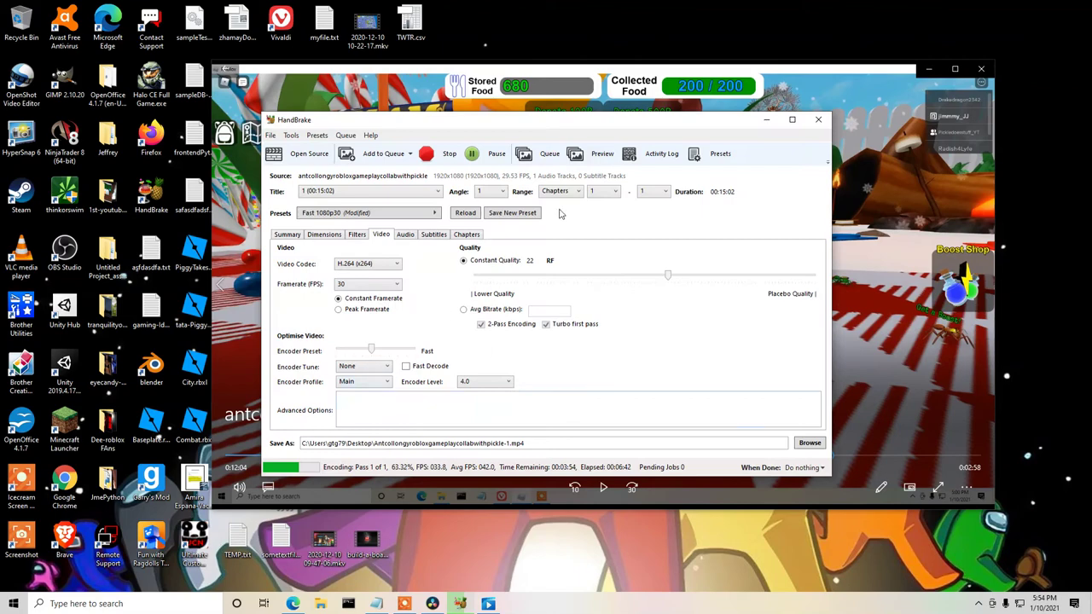
click(766, 119)
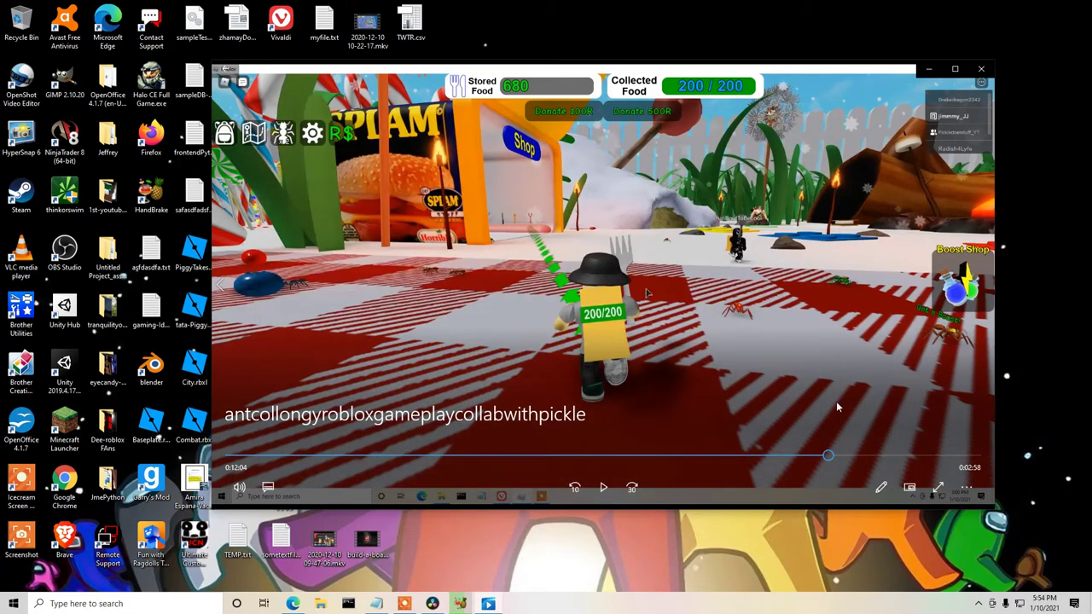
Play the gameplay video's ending from 14:52, then move back near the end and pause at 14:51.
click(967, 457)
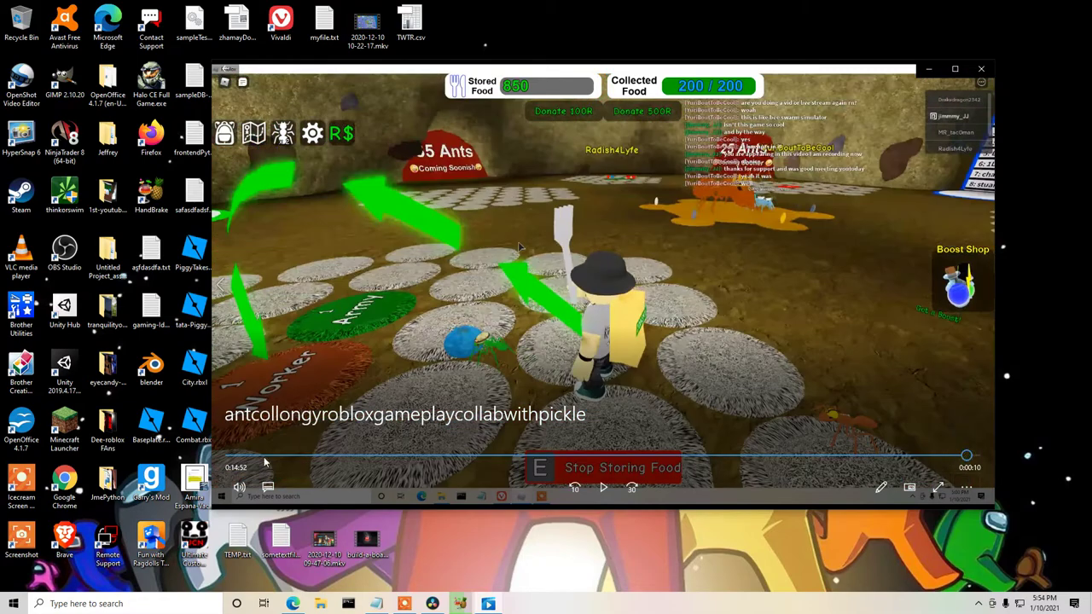
click(604, 490)
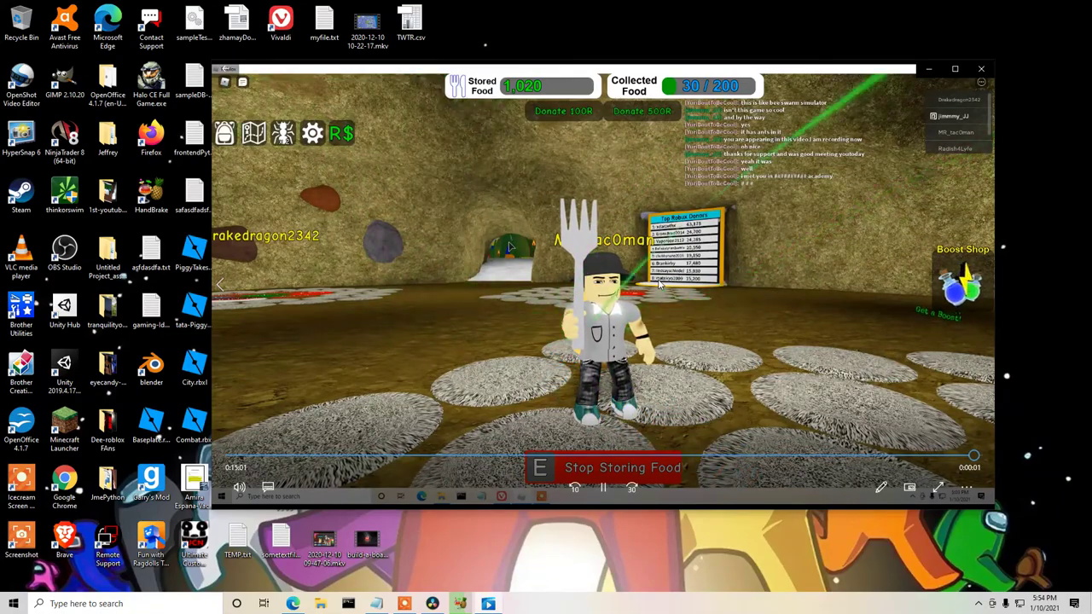
click(958, 459)
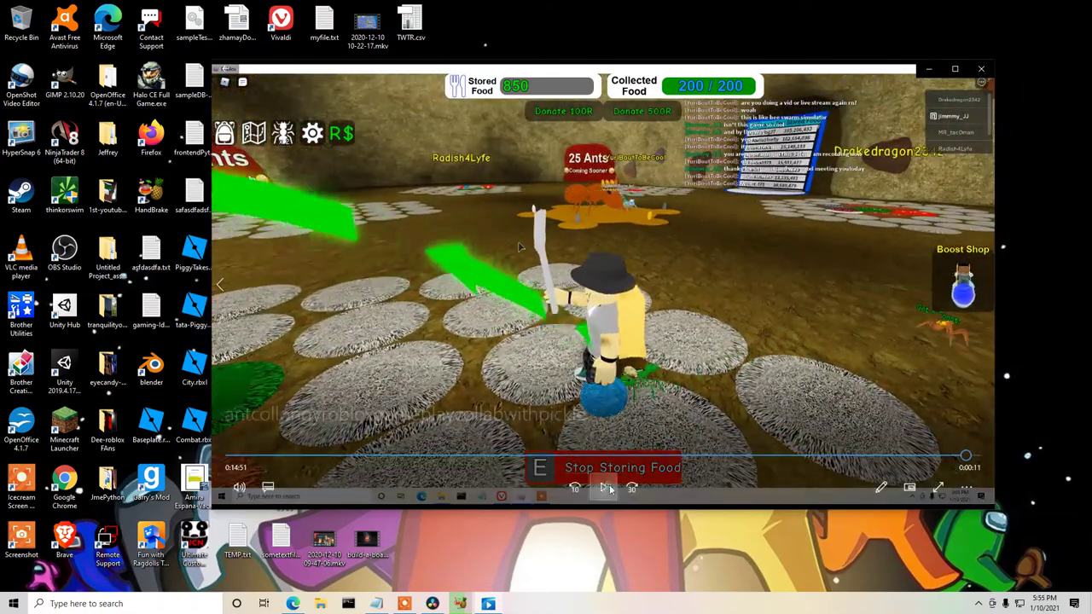
click(609, 488)
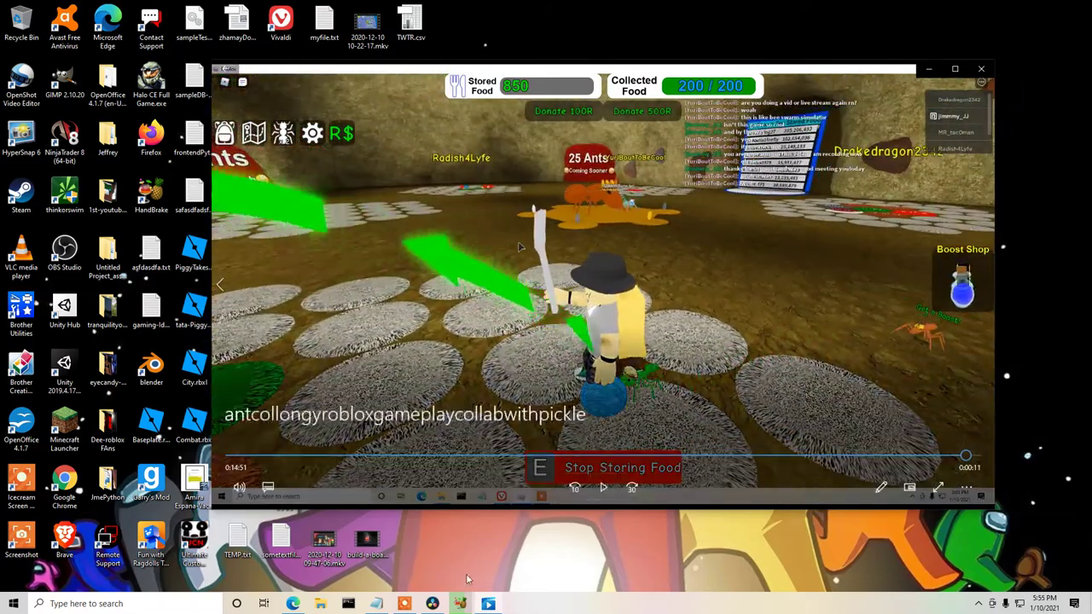
Return to the browser, run an image search for "working hard meme" and open the "Hard work pays off" result.
click(292, 603)
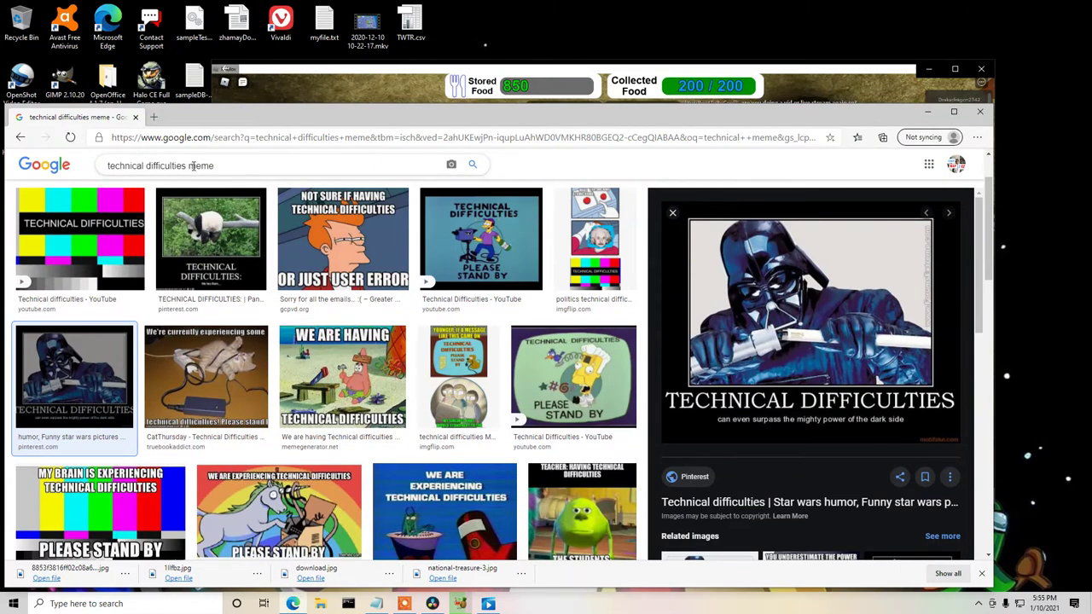
drag(187, 166, 49, 164)
text(w)
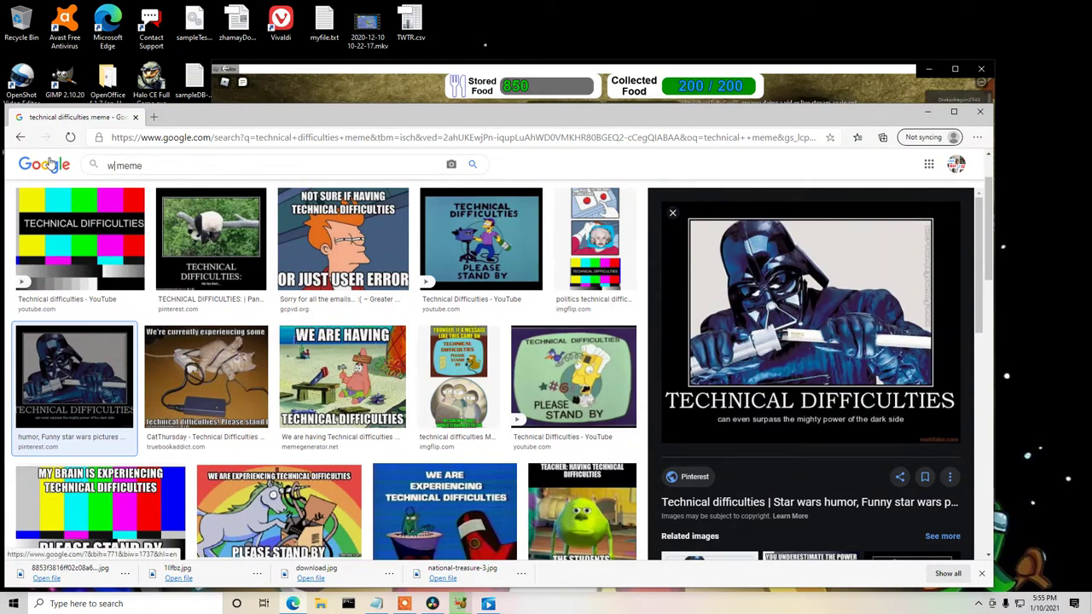
text(orking hard)
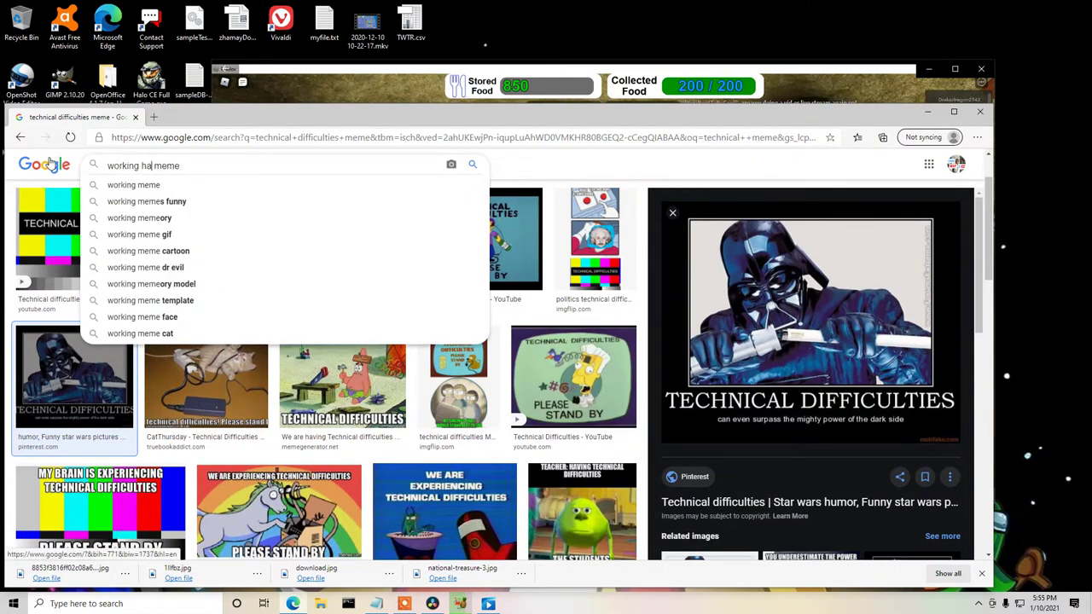
key(Return)
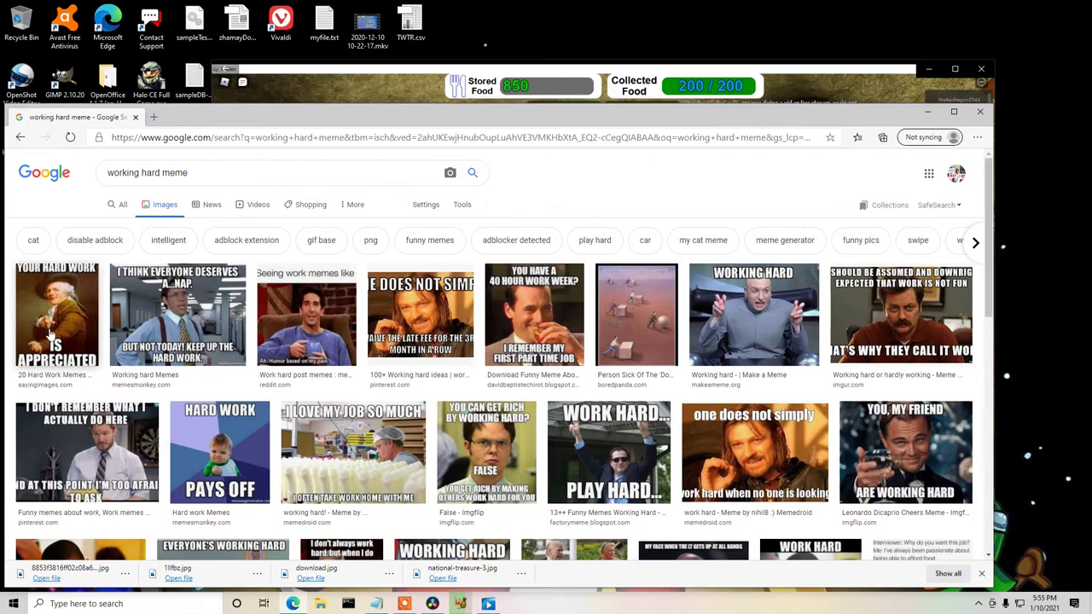
click(56, 303)
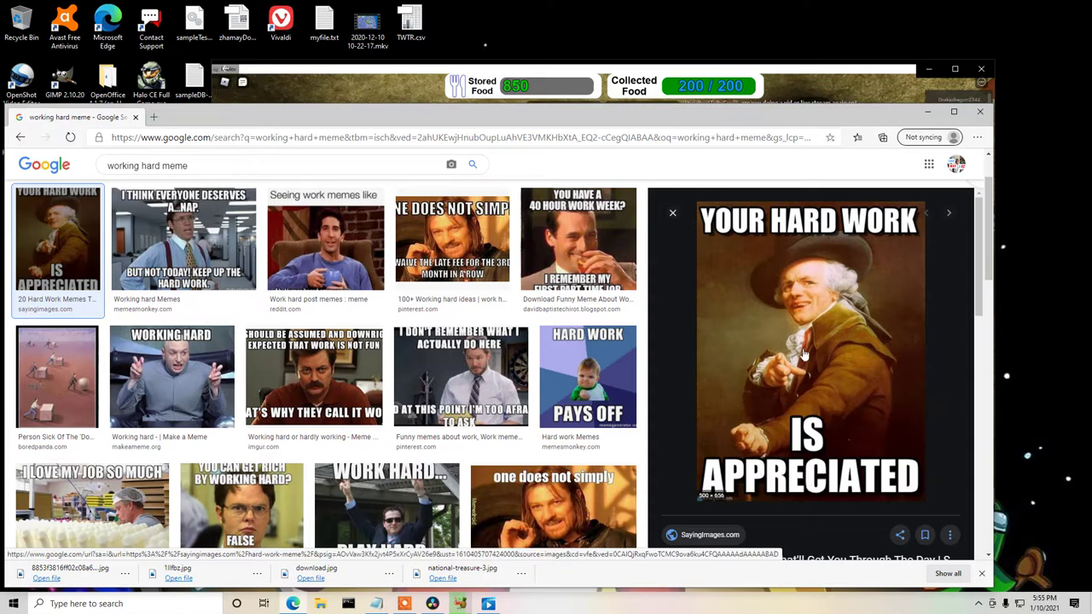
right_click(788, 292)
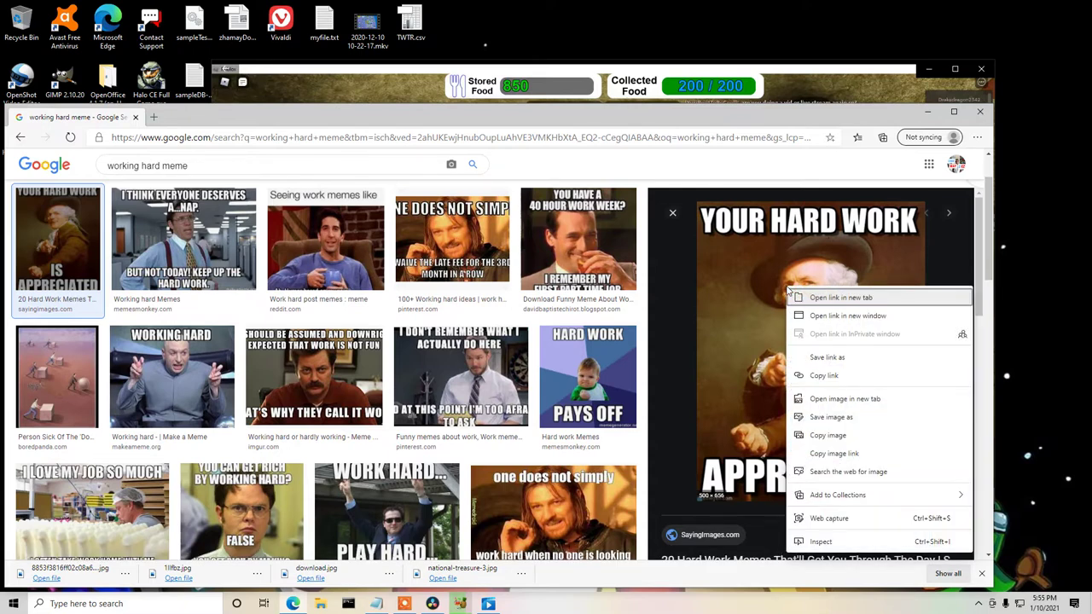
click(578, 365)
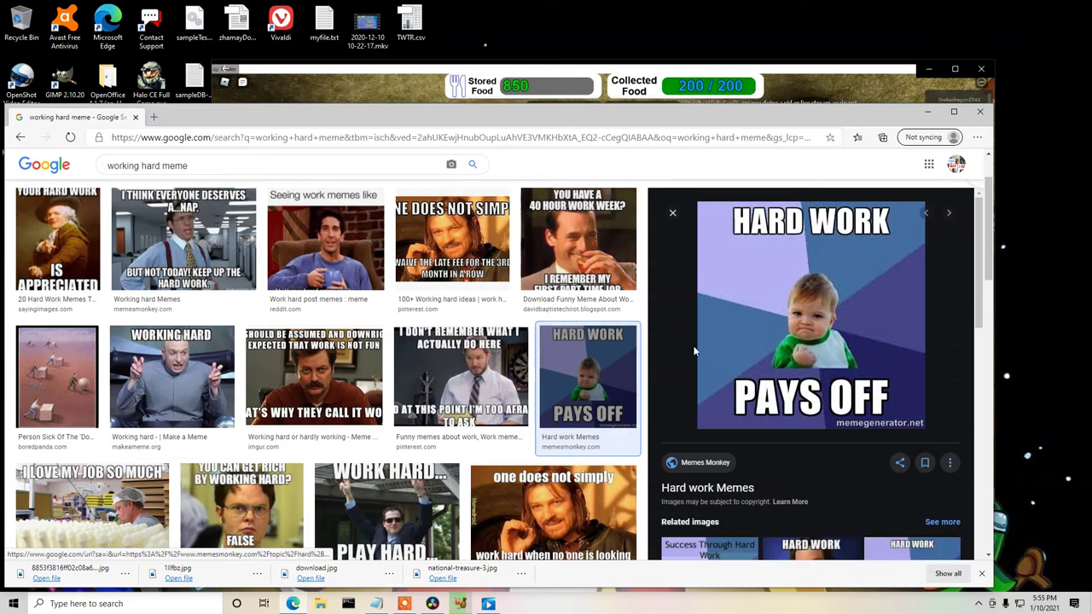
Save the "Hard work pays off" meme to the Desktop under its suggested file name and minimize the browser.
right_click(784, 298)
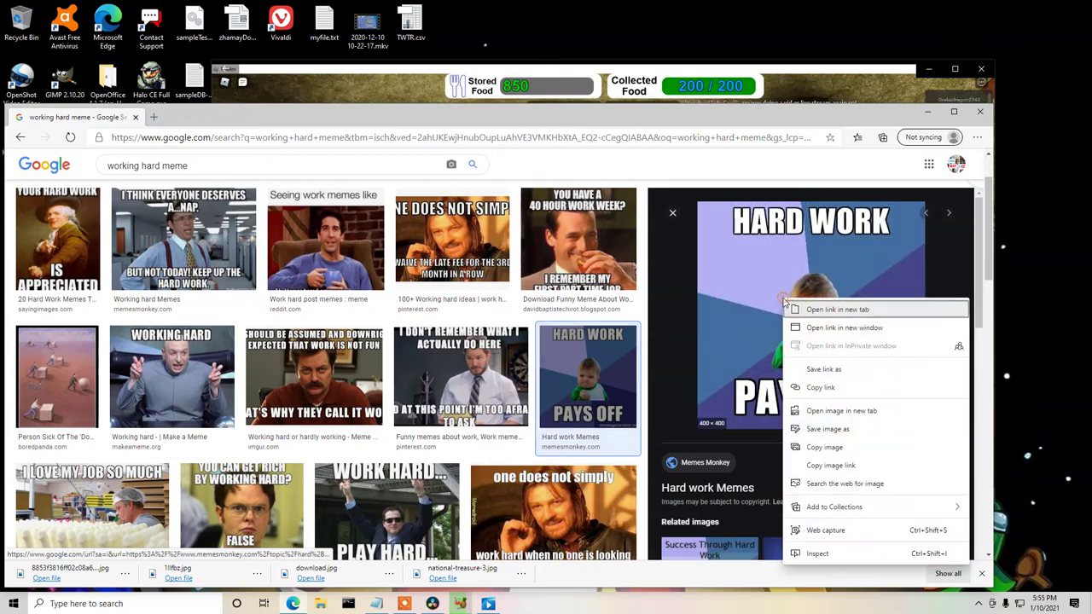
click(837, 432)
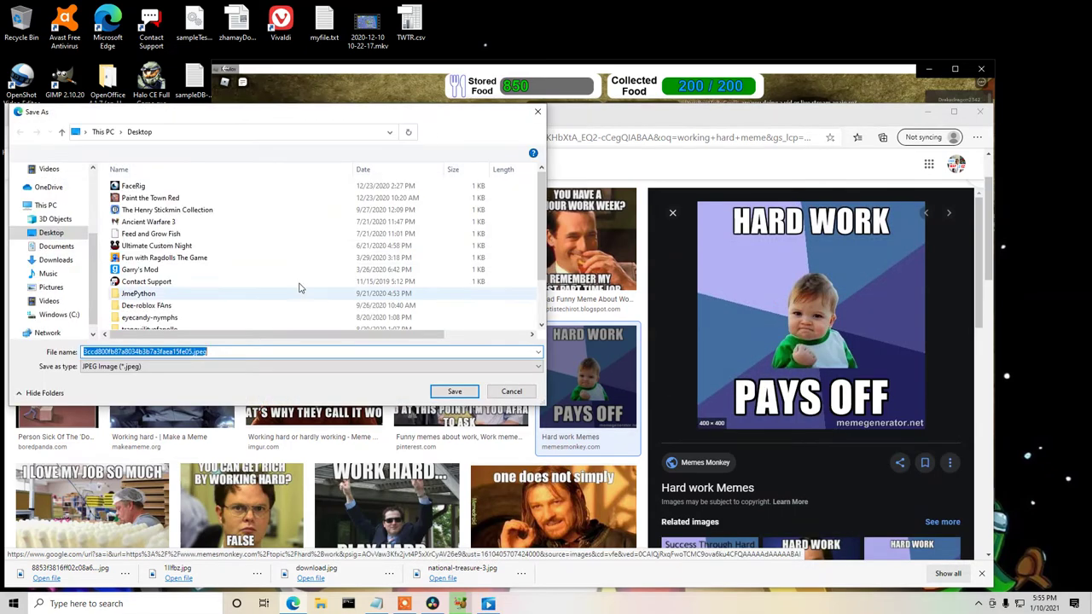
click(455, 391)
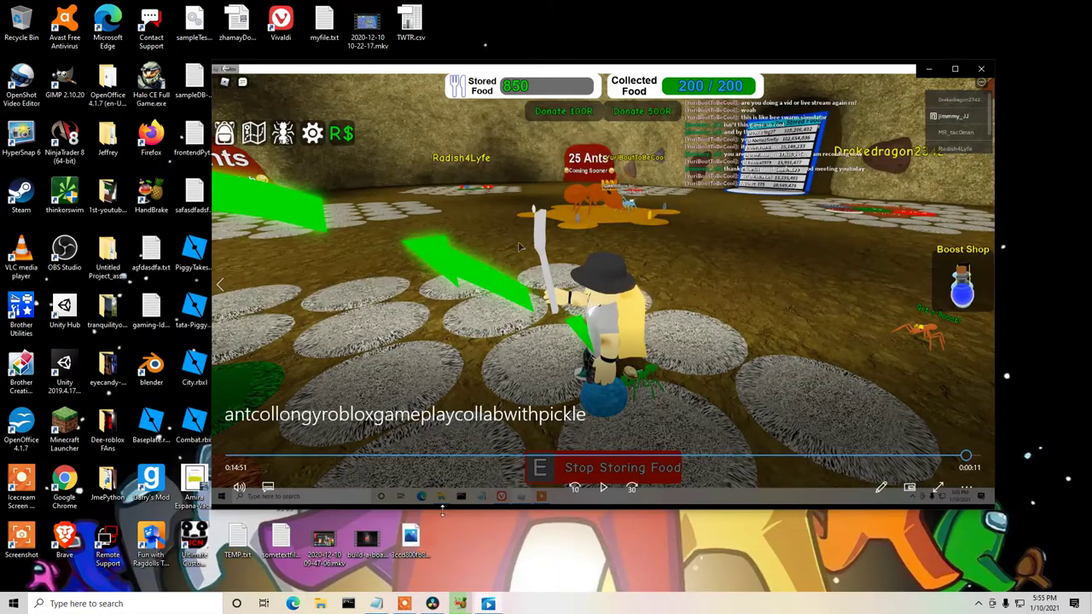
Switch to Notepad and add the edit note "last part almost end, insert hardWork" on the fifth line.
click(376, 603)
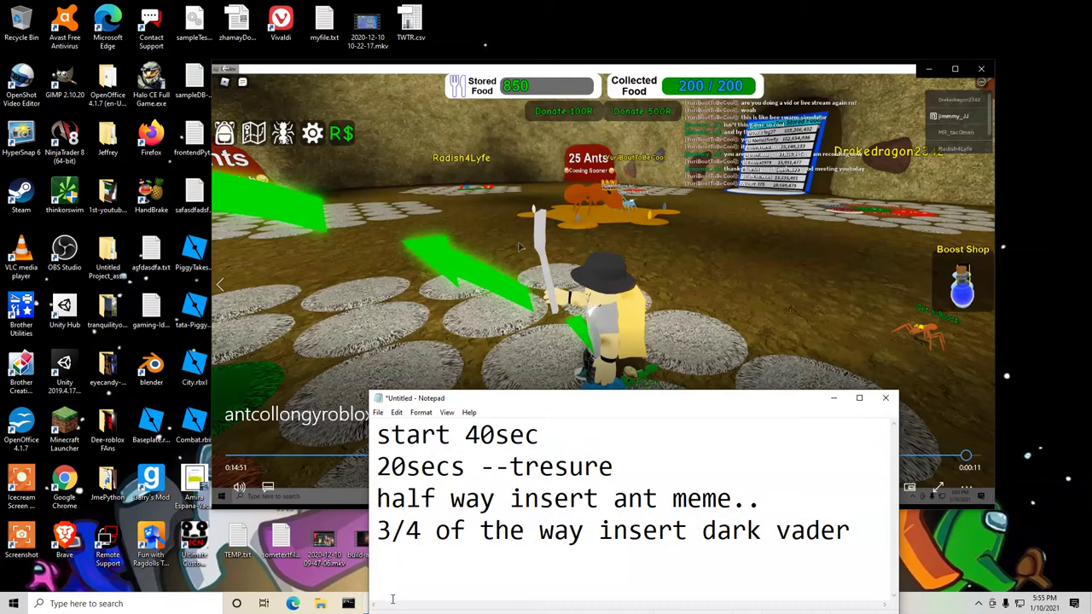
text(last part almost )
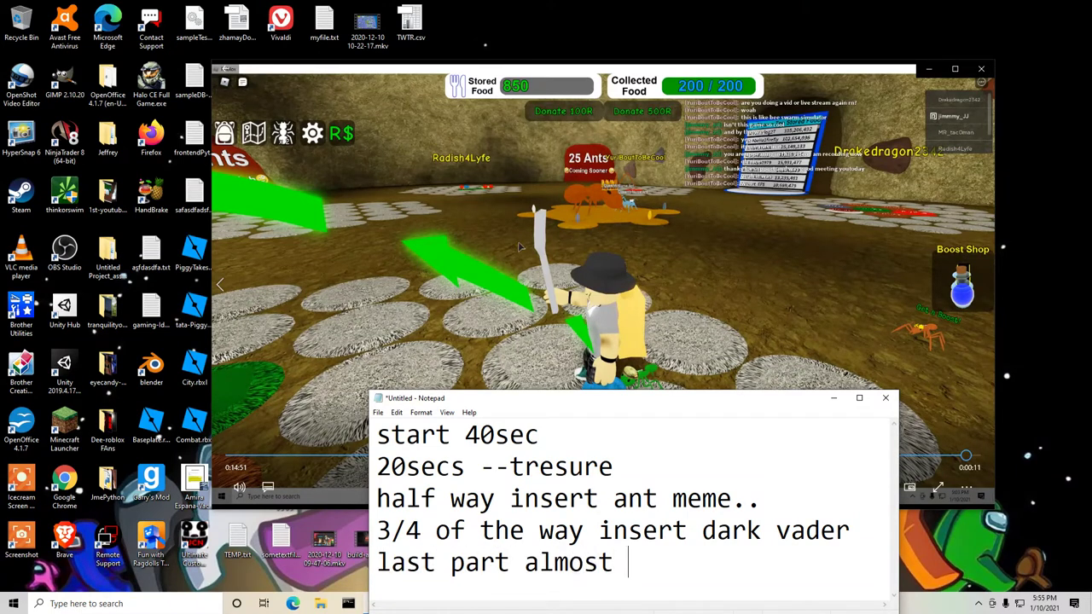
text(end, insert hardWork)
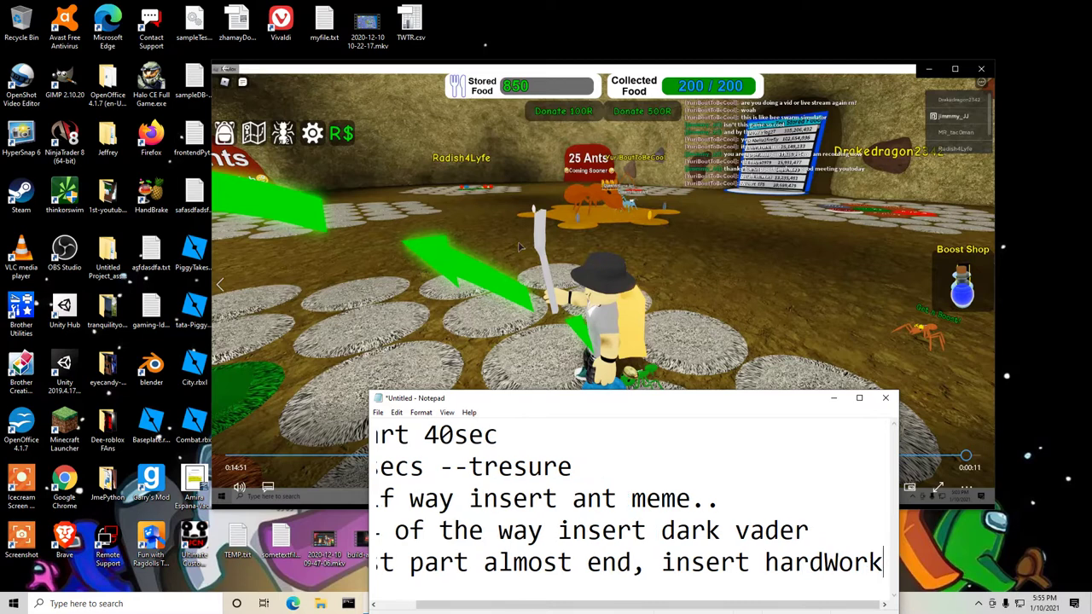
key(Return)
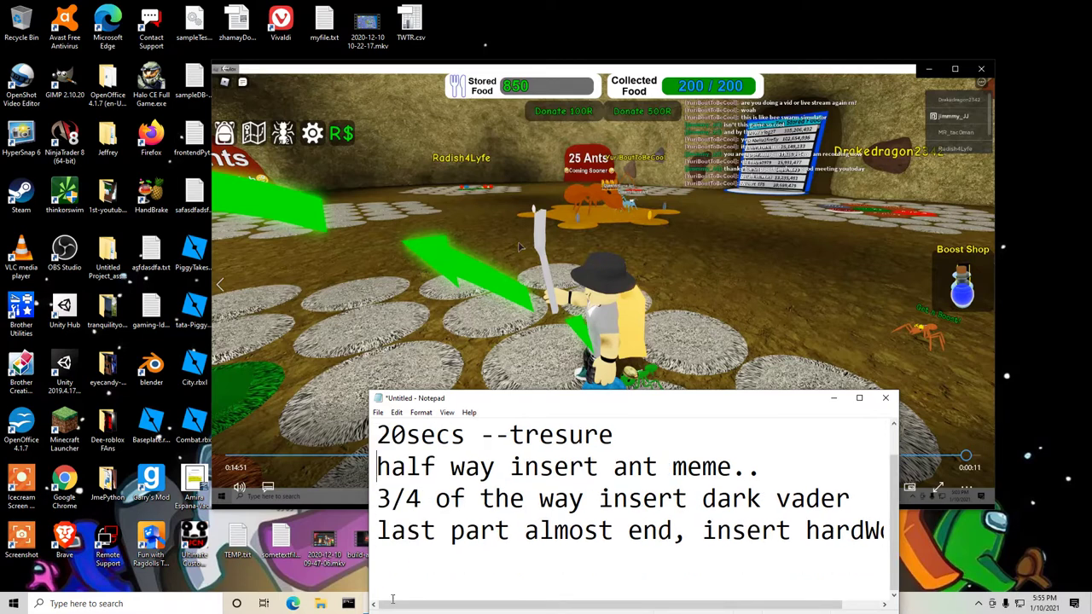
Review the edit notes line by line from the start point to the last meme insertion, highlighting each line.
key(Up)
key(Up)
key(shift+Down)
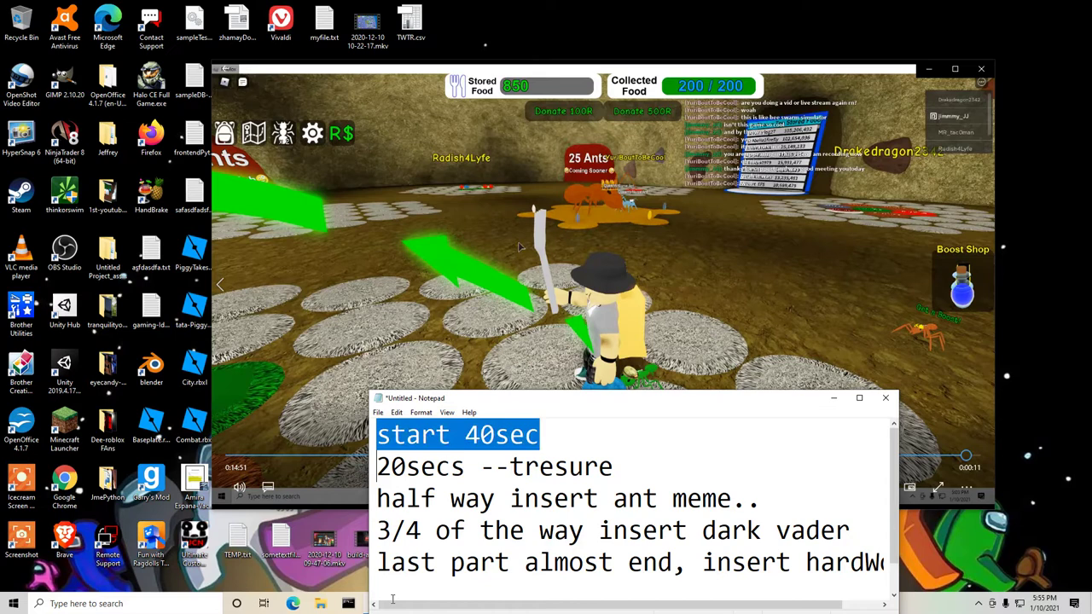
key(Up)
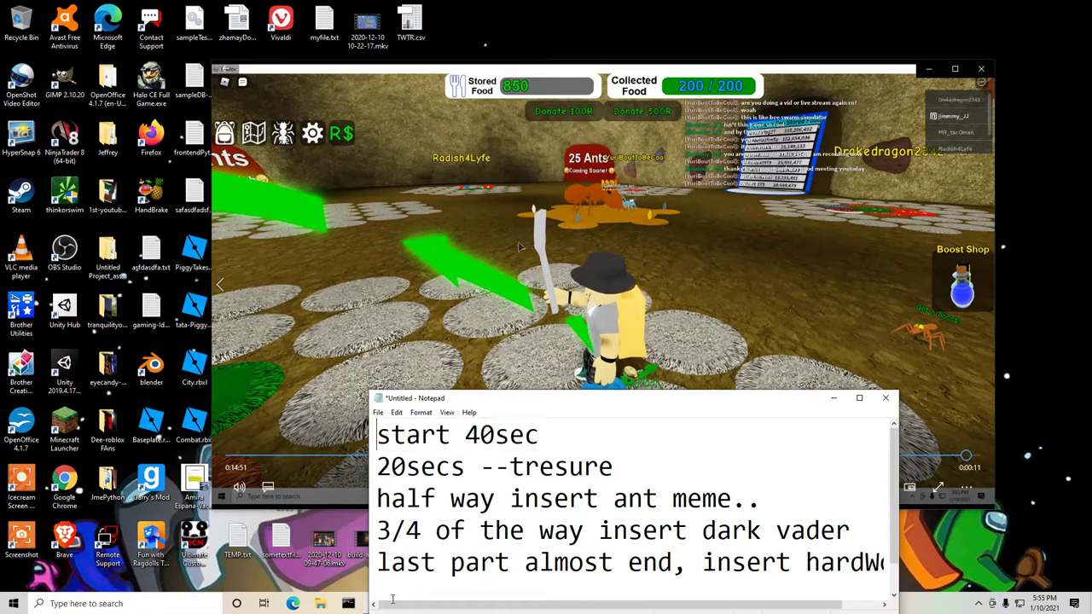
key(shift+Down)
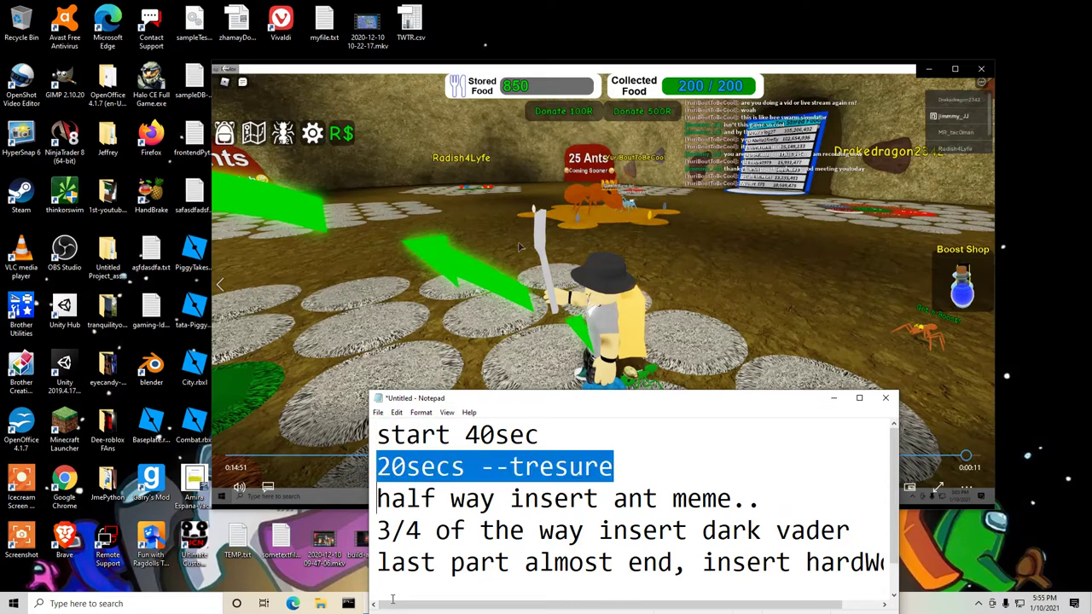
key(Down)
key(shift+Down)
key(Down)
key(shift+Down)
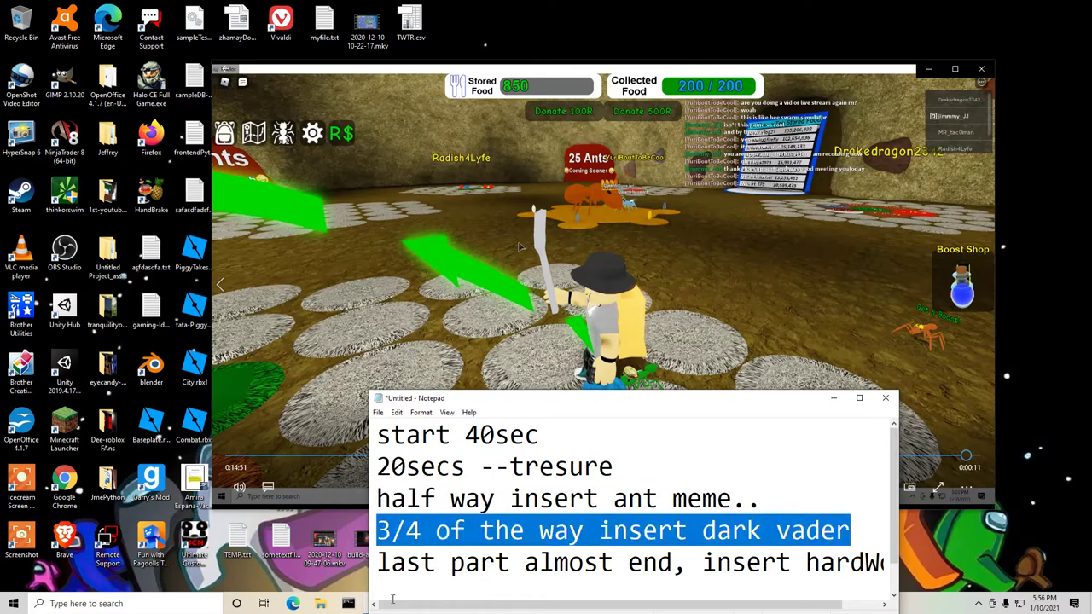
key(Up)
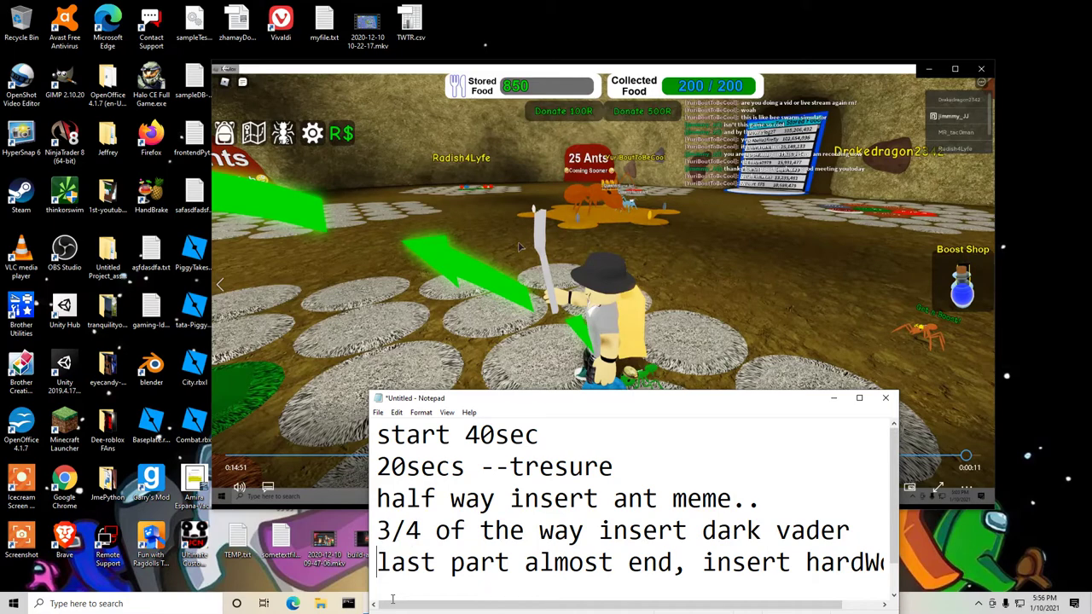
Highlight the final hardWork note line, return to the top of the edit notes and minimize Notepad.
key(shift+Down)
key(Up)
key(Up)
key(Up)
key(Up)
key(Up)
click(834, 398)
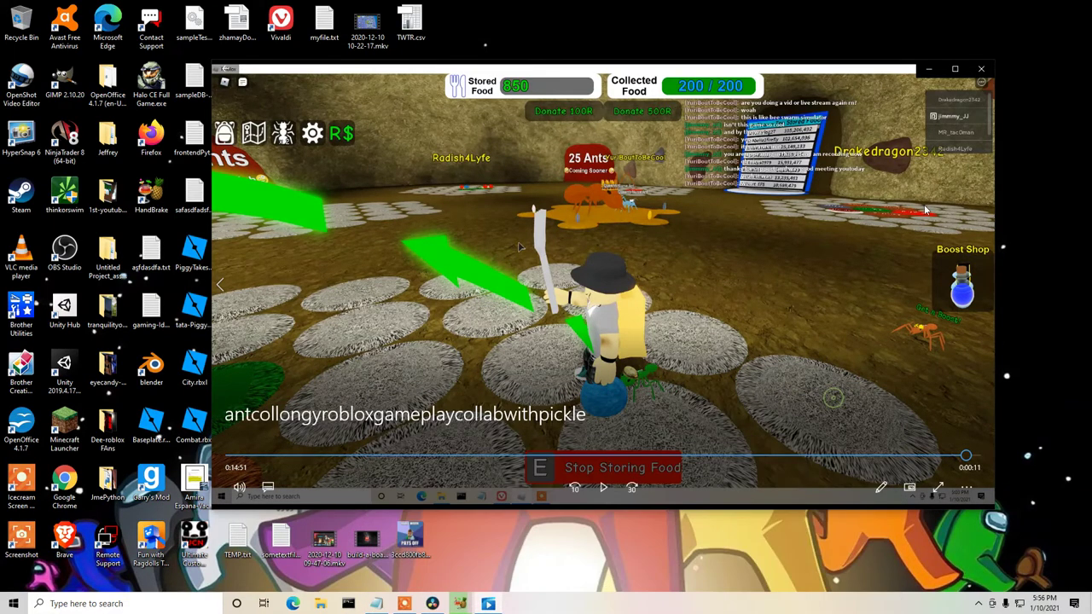
Switch to HandBrake to check the encode, closing the video player and moving HandBrake clear of the saved meme icons on the desktop.
click(463, 604)
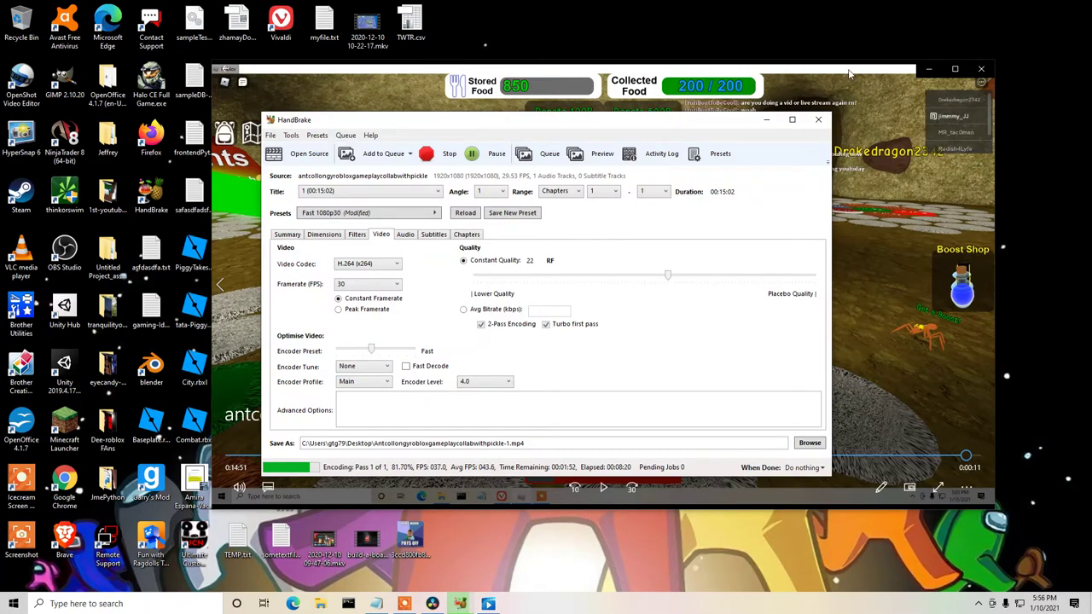
drag(709, 128, 790, 197)
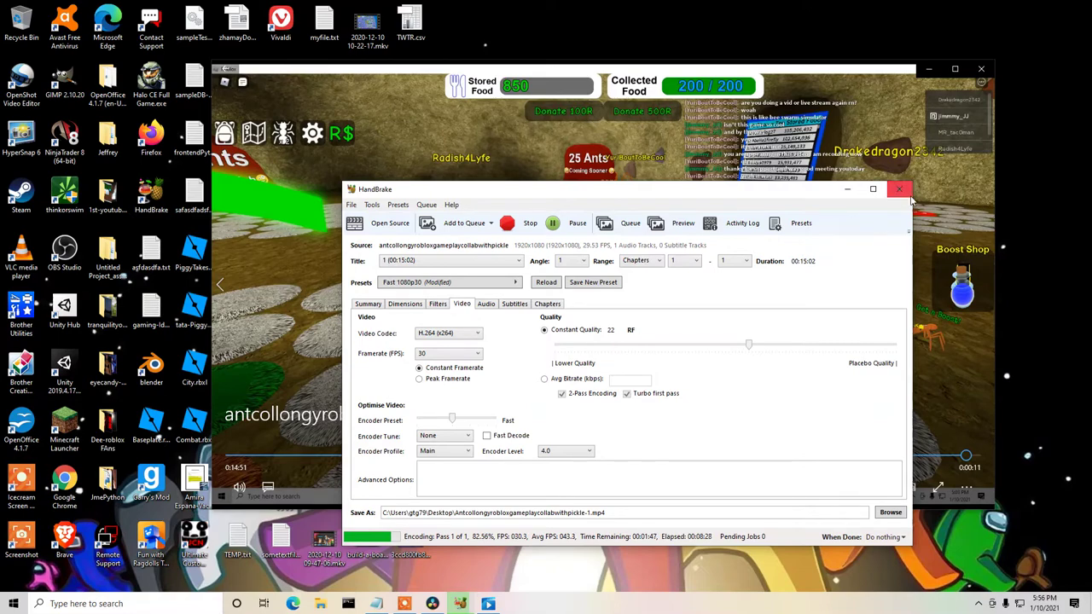
click(876, 70)
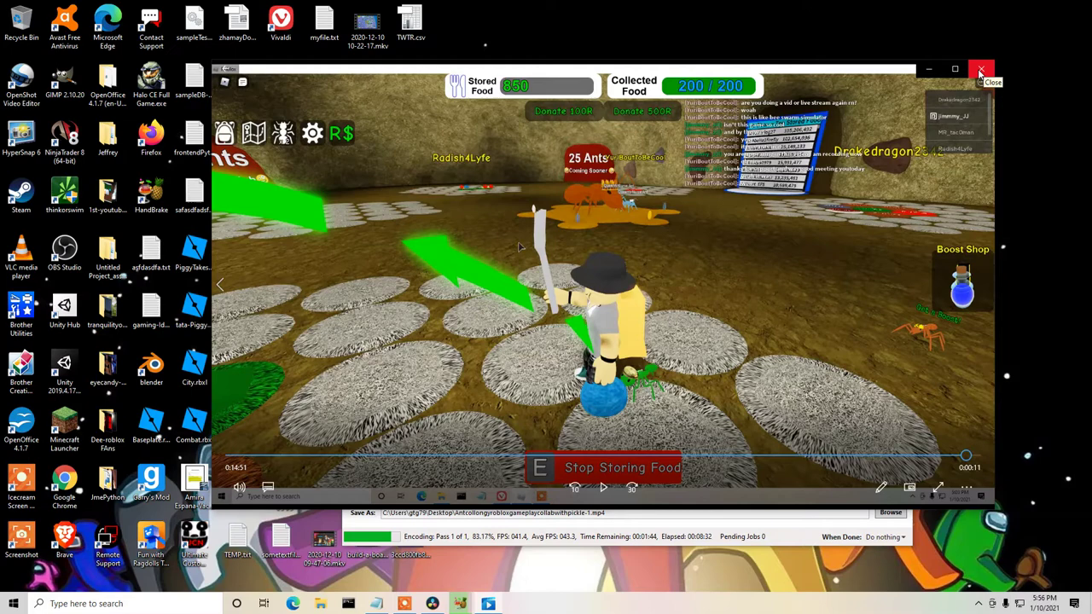
click(979, 74)
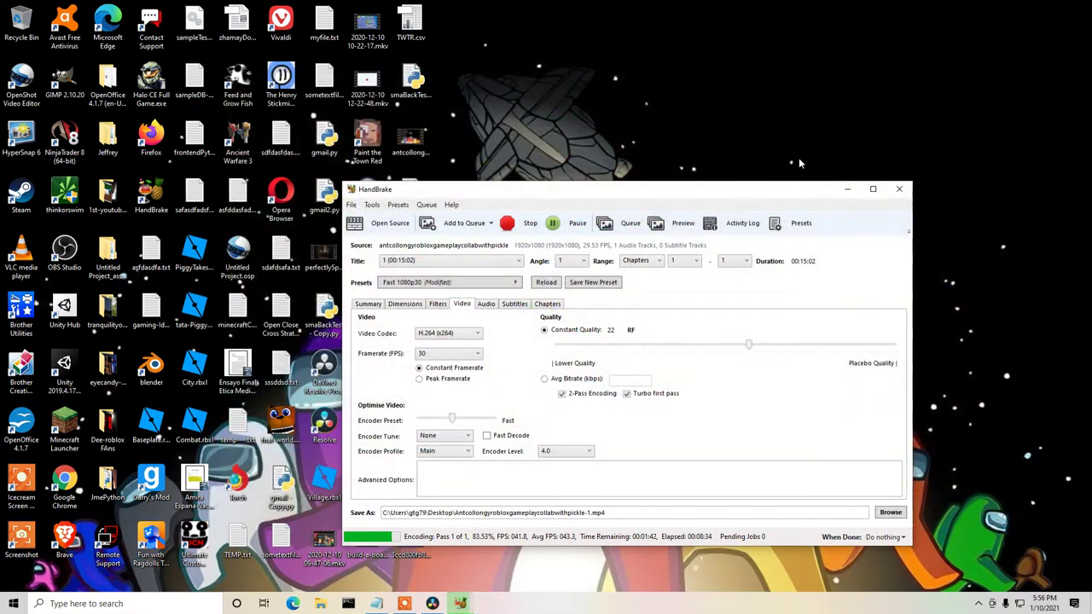
drag(591, 190, 714, 114)
click(441, 564)
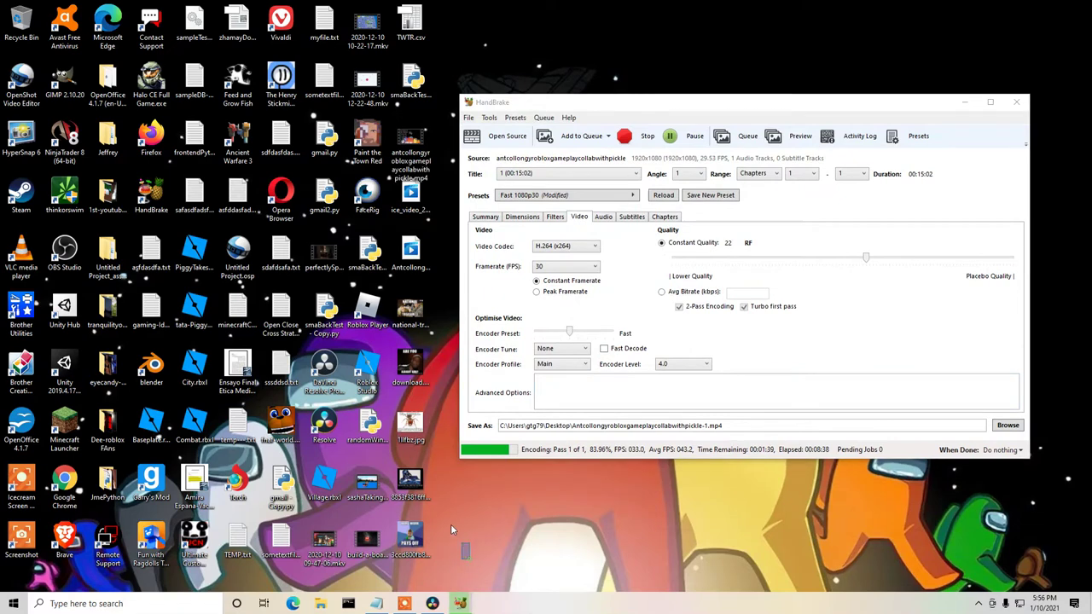
drag(452, 530, 427, 351)
Switch to DaVinci Resolve's Edit page and start a media import into the media pool.
click(431, 603)
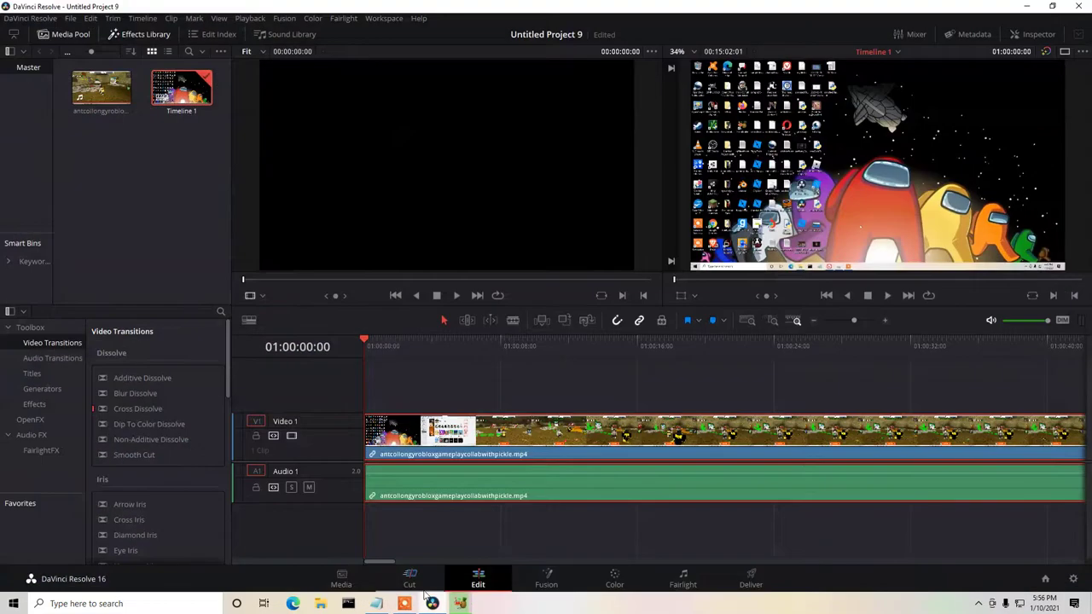
click(341, 582)
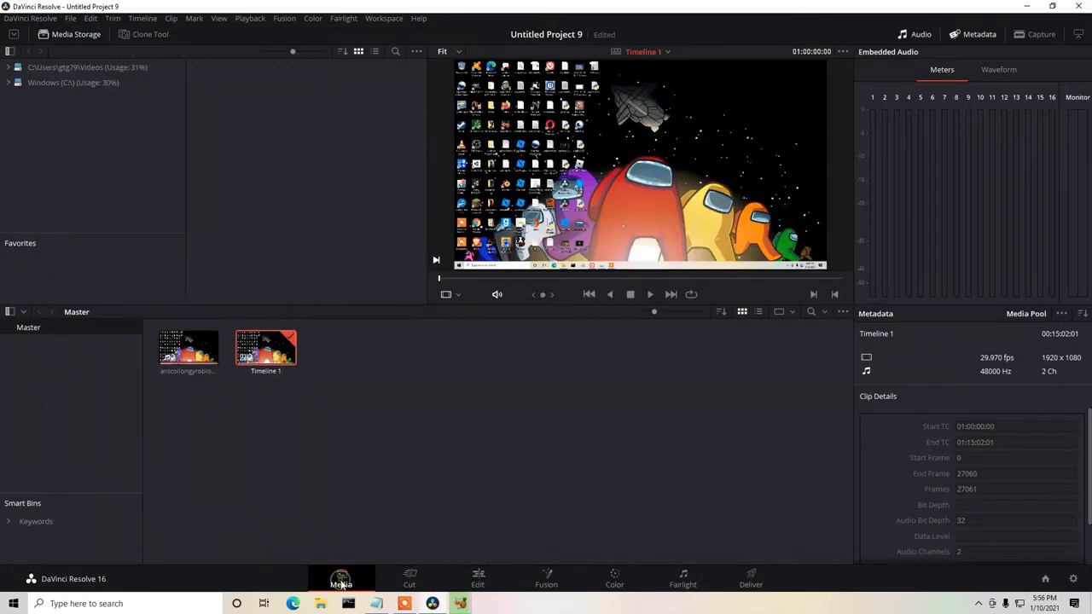
click(479, 579)
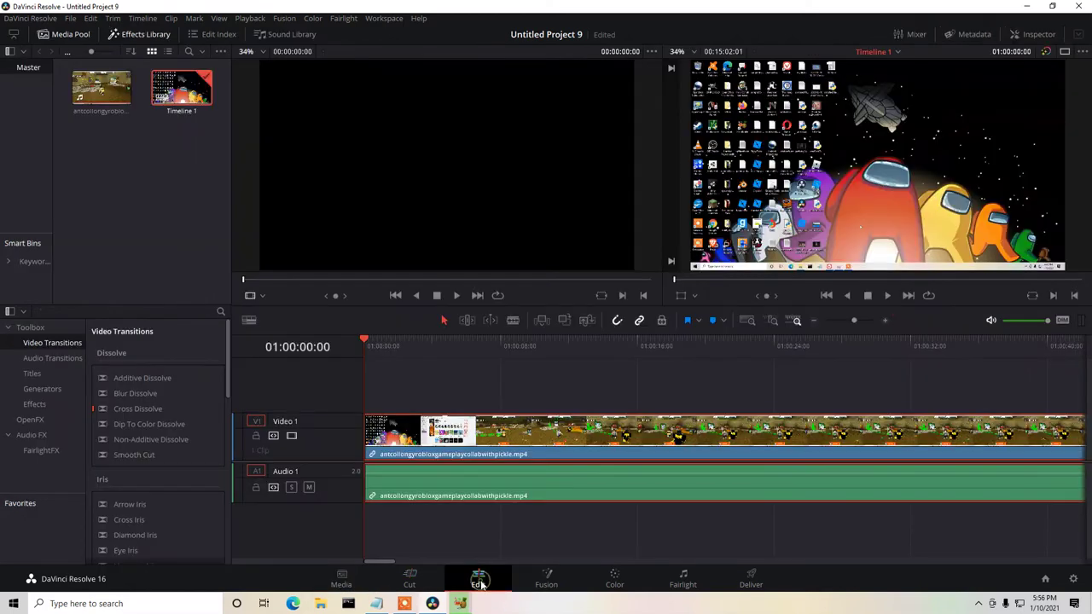
right_click(83, 163)
click(114, 247)
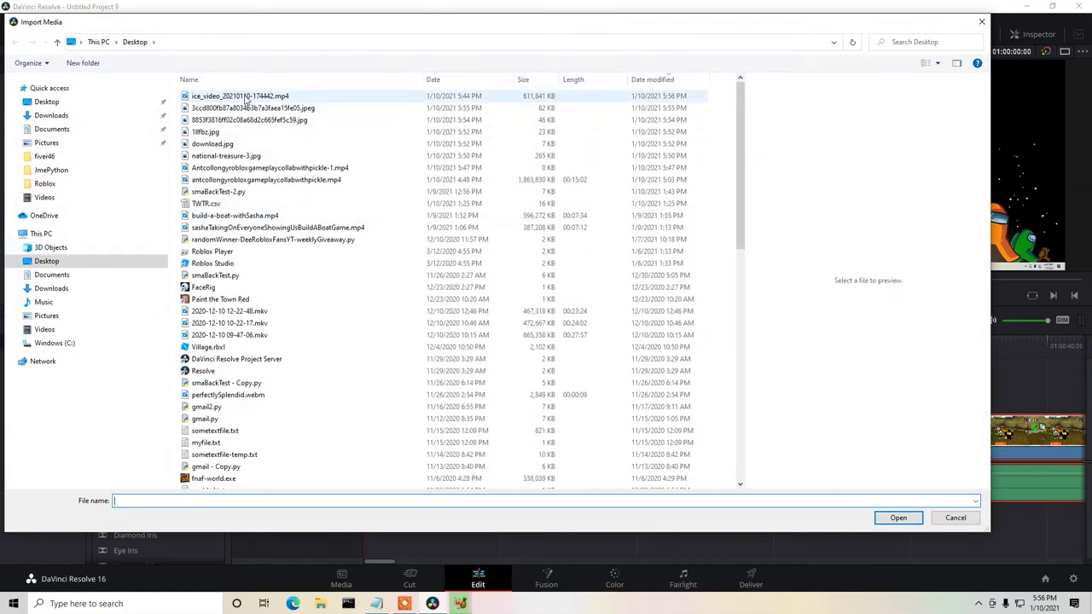
Import the Desktop images 8853f3816ff02c08a68d2c665fef5c59.jpg, 1llfbz.jpg, download.jpg and national-treasure-3.jpg into the media pool.
click(223, 133)
click(218, 146)
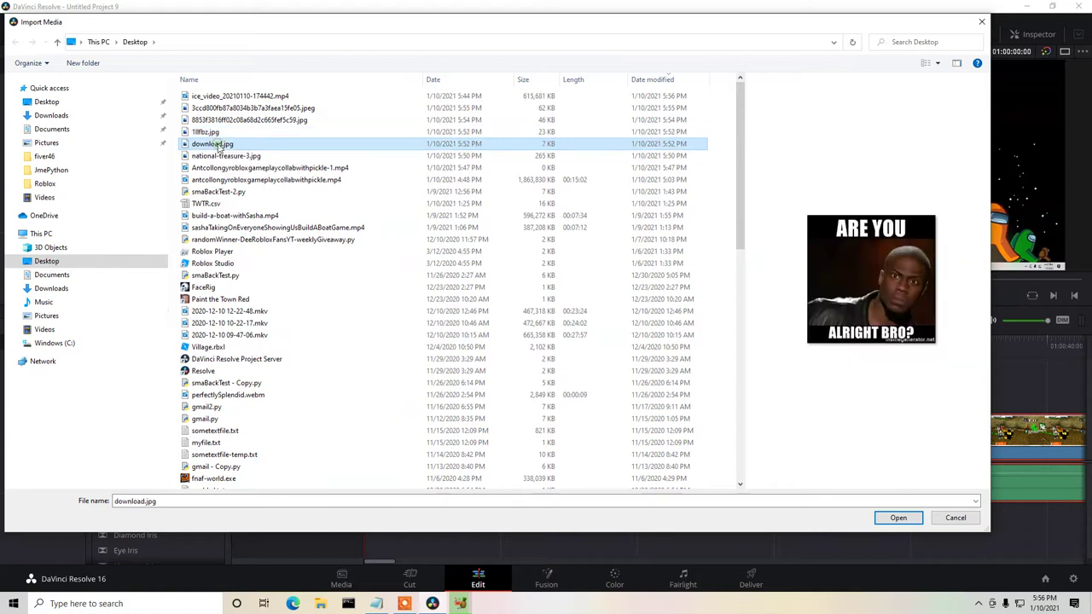
click(220, 156)
click(223, 168)
click(220, 156)
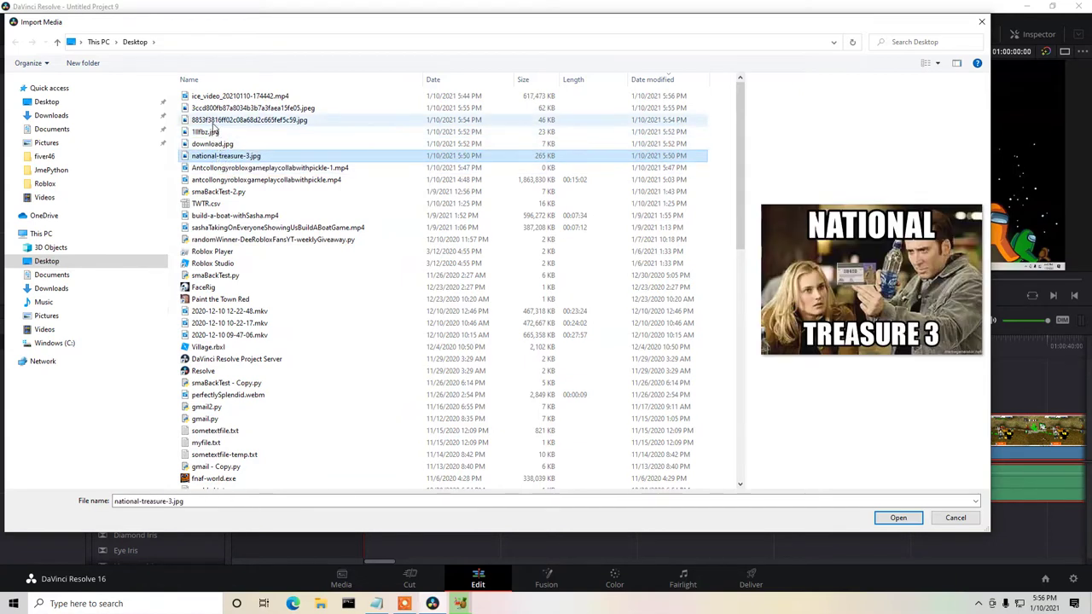
click(213, 121)
ctrl+click(207, 132)
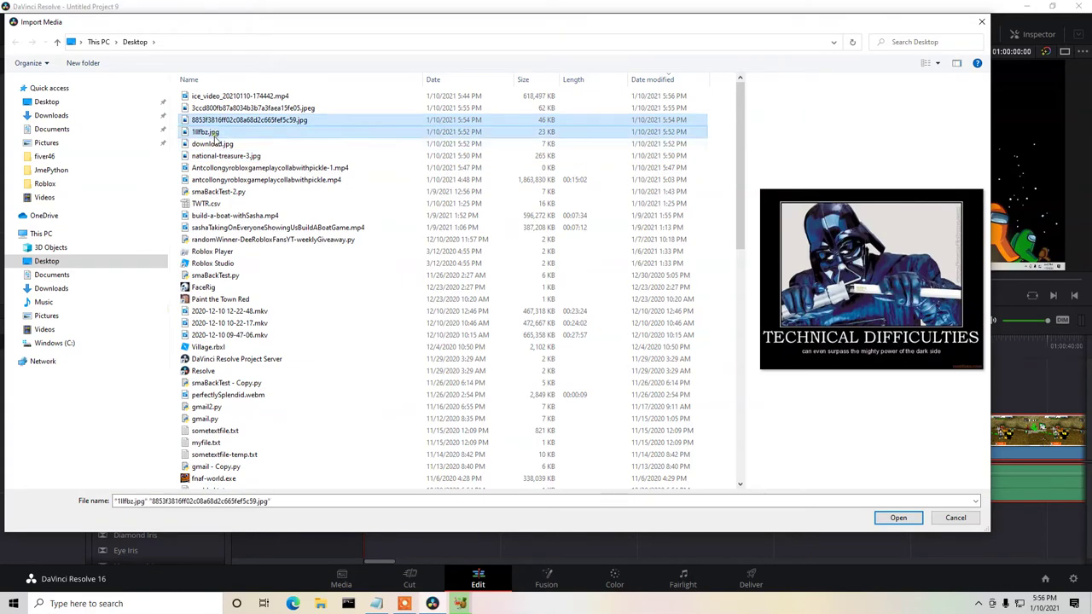
ctrl+click(213, 144)
ctrl+click(220, 156)
click(897, 518)
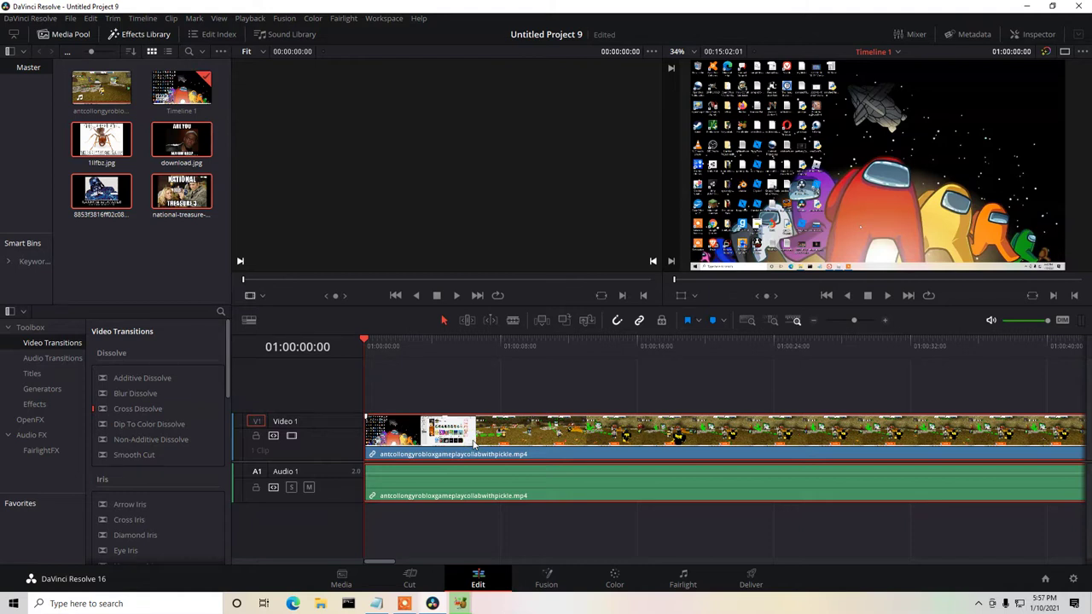
Delete the original antcollongyrobloxgameplaycollabwithpickle.mp4 clip from the timeline.
key(Delete)
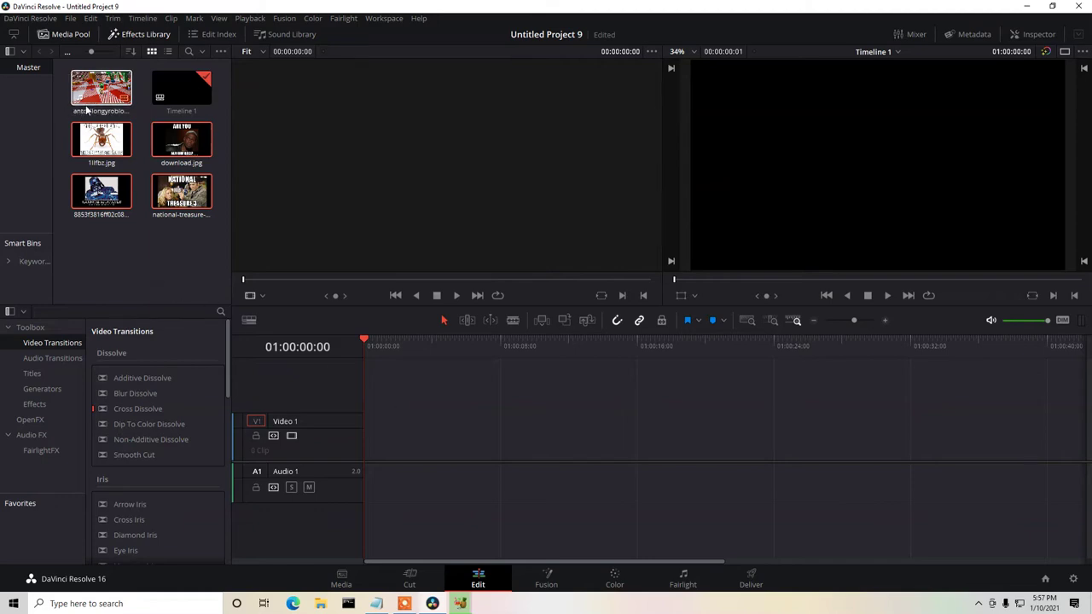
drag(95, 92, 440, 430)
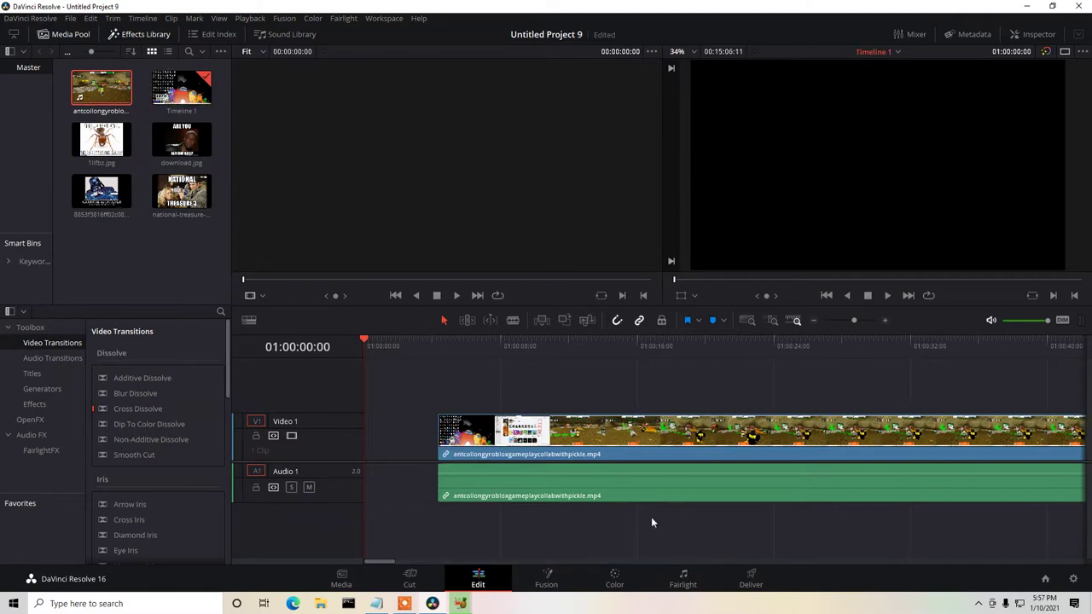
drag(576, 445, 498, 447)
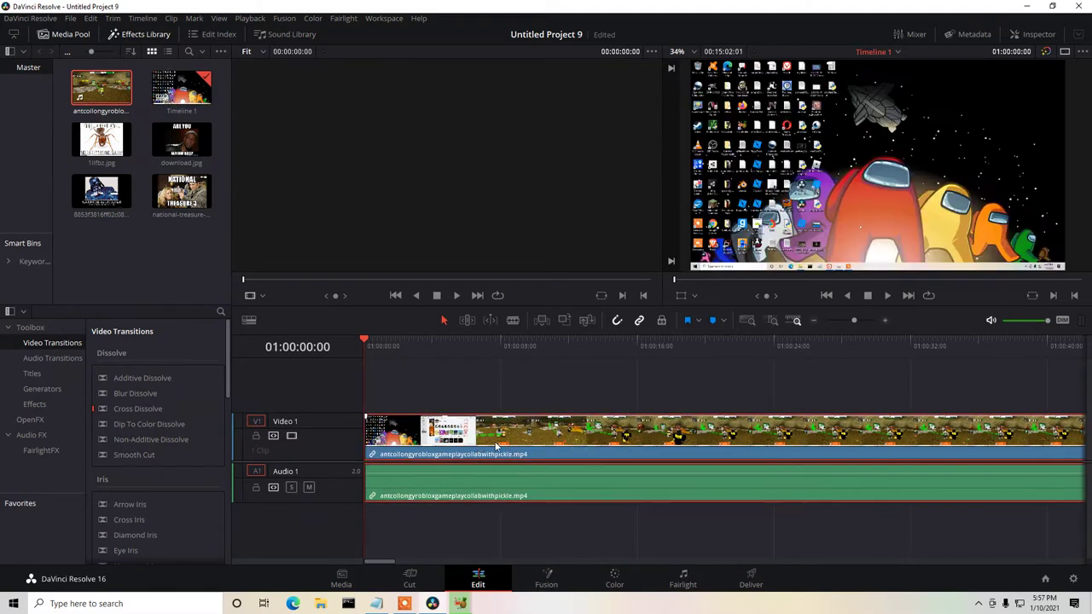
key(Delete)
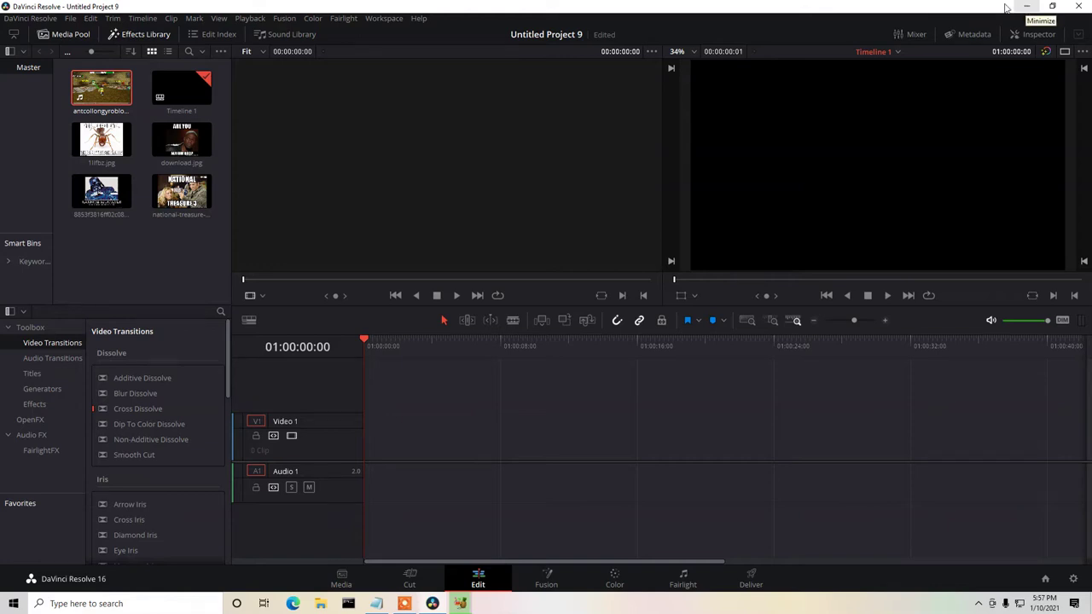
Import intro.mp4, Modern Electronic Logo.mp3 and Outro_End_Screen.mp4 from the Desktop folder Dee-roblox FAns into the media pool.
right_click(152, 267)
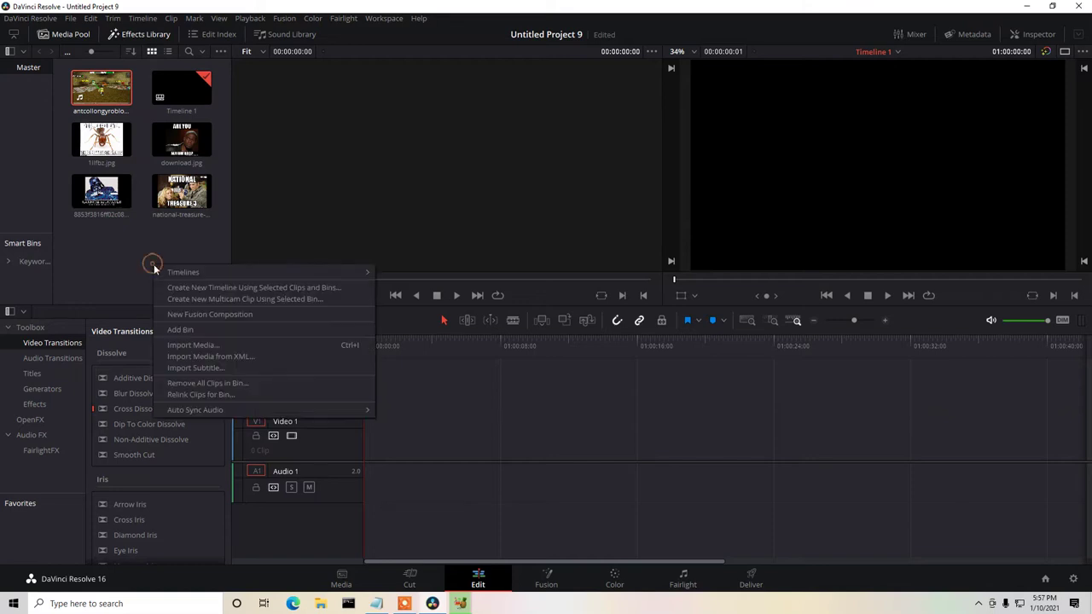
click(195, 345)
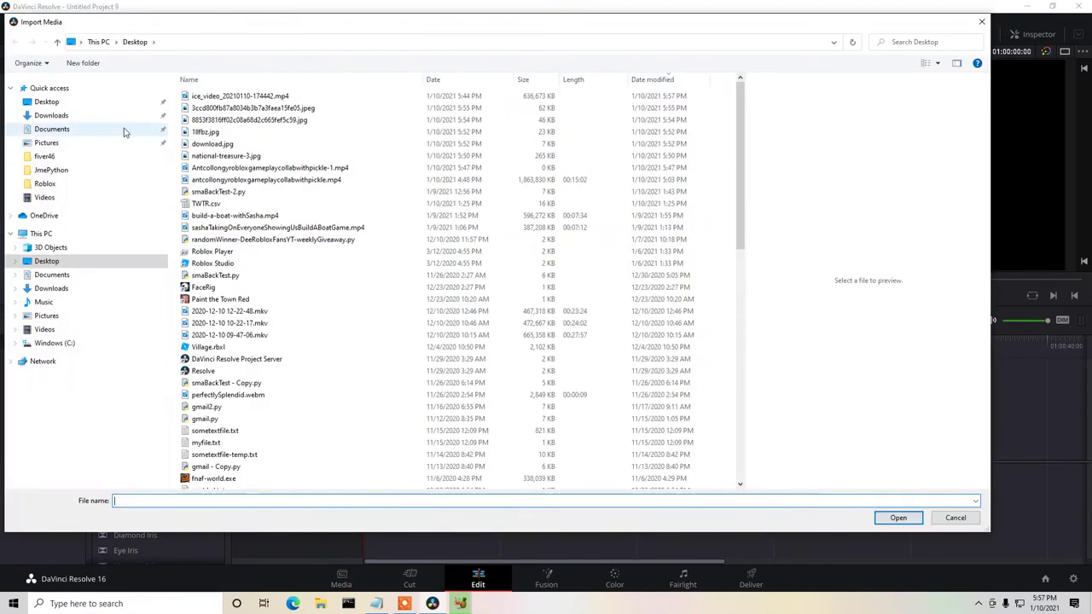
click(48, 103)
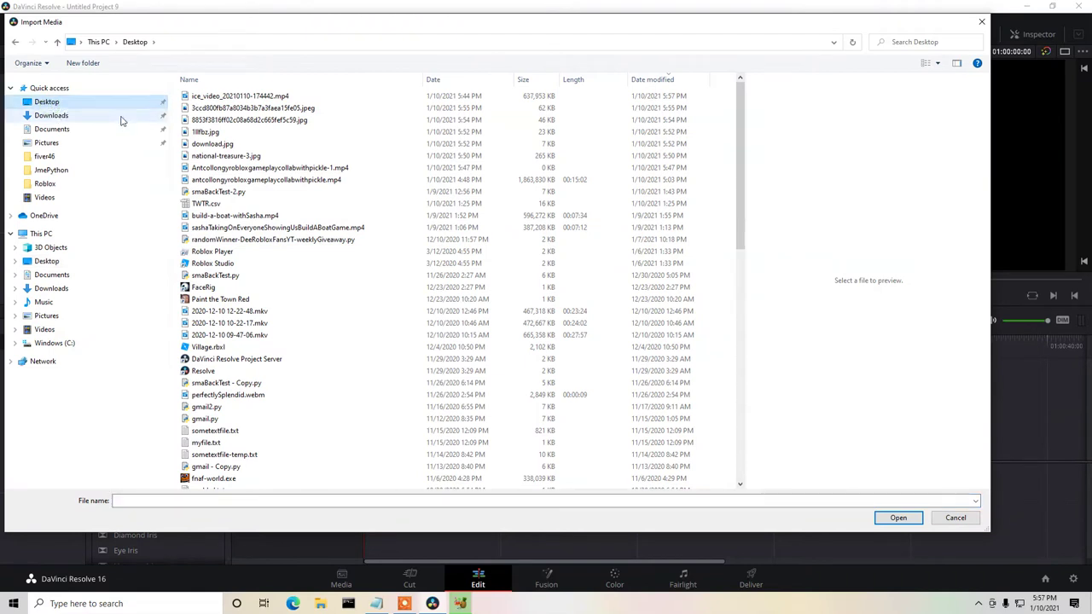
click(679, 80)
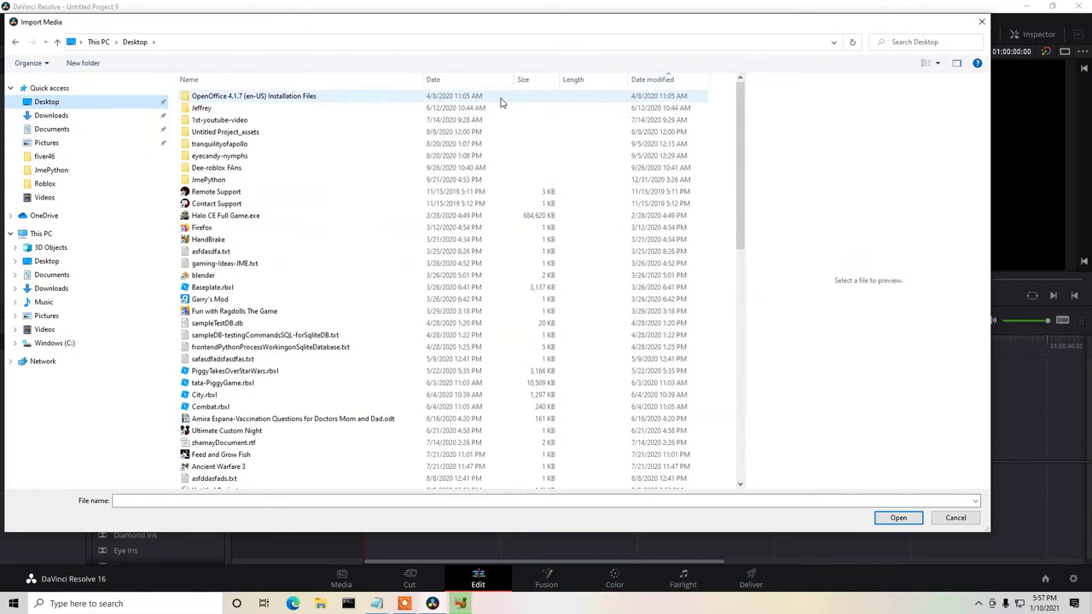
double_click(235, 170)
drag(419, 200, 211, 122)
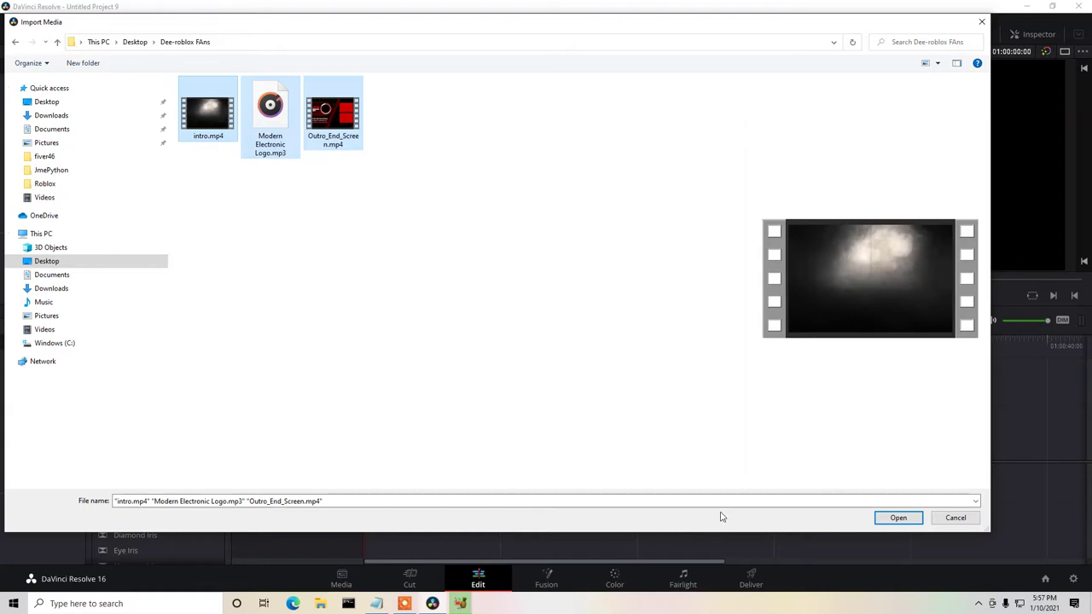
click(891, 517)
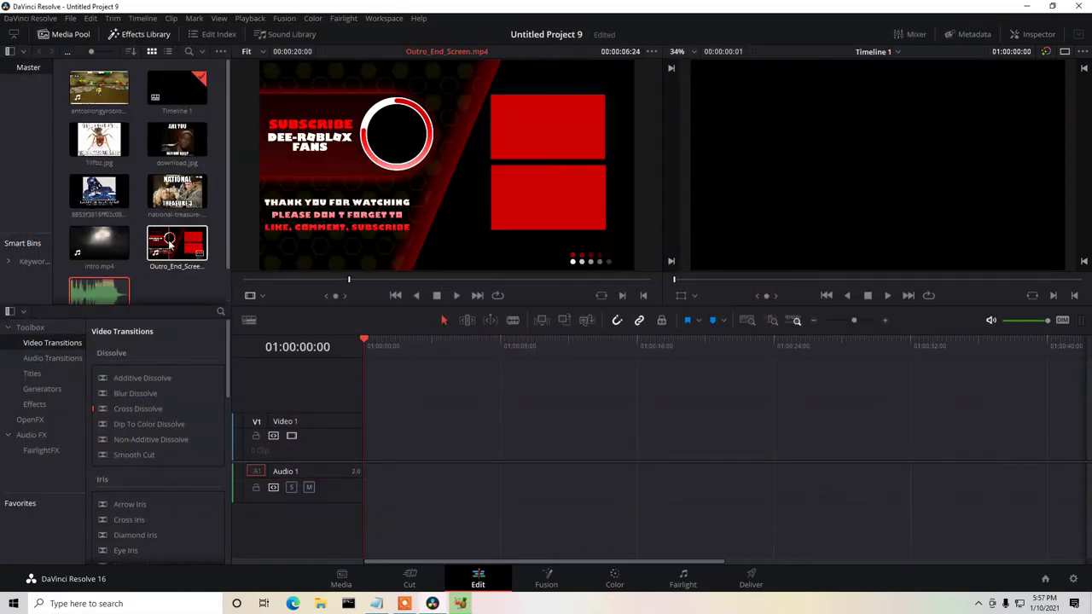
Place intro.mp4 at the start of the timeline with Modern Electronic Logo.mp3 beneath it on a second audio track.
drag(105, 218, 441, 444)
click(99, 256)
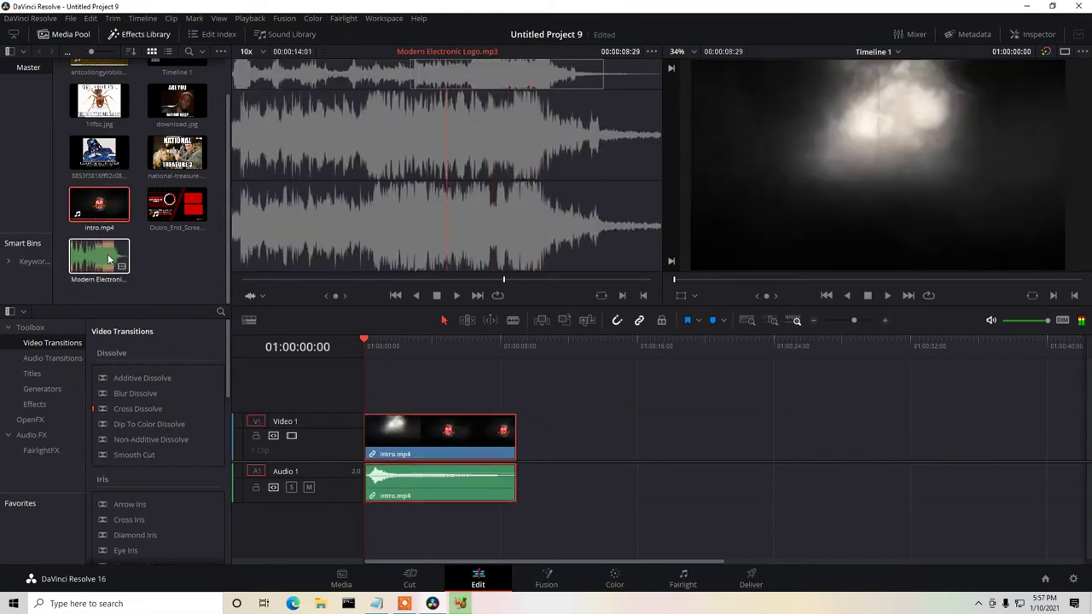
drag(98, 256, 443, 521)
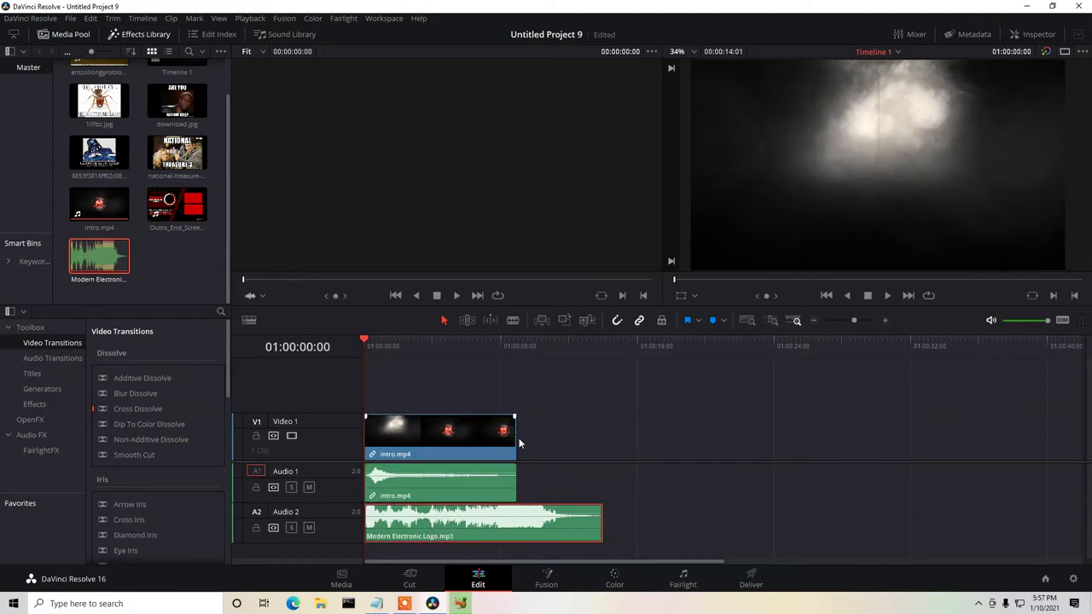
Trim the intro clip and the logo music to the same 06:23 length, and play the intro back from the start.
drag(517, 437, 480, 441)
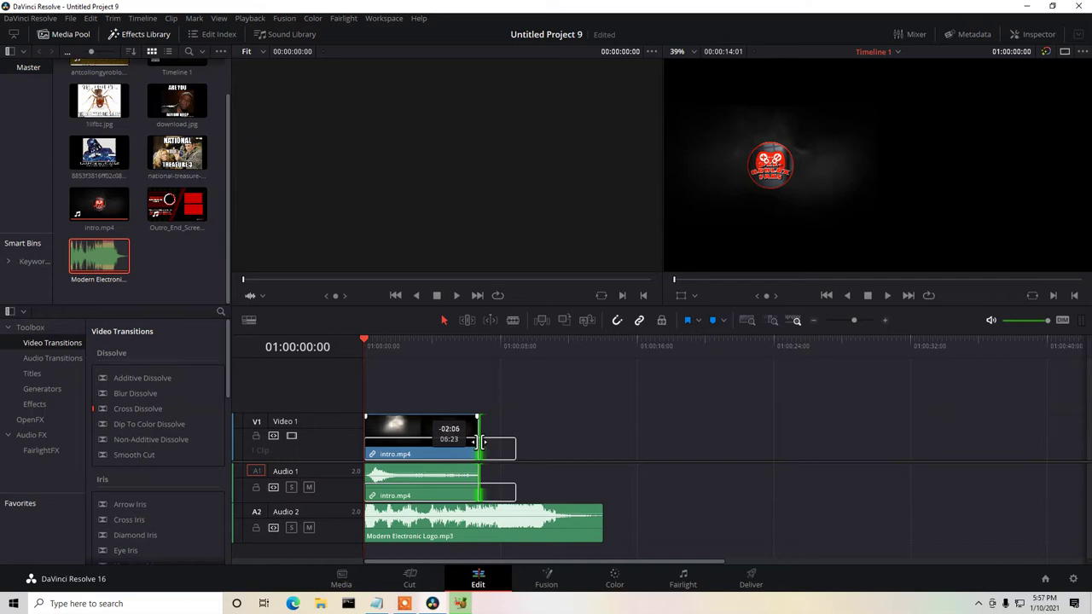
drag(482, 441, 482, 444)
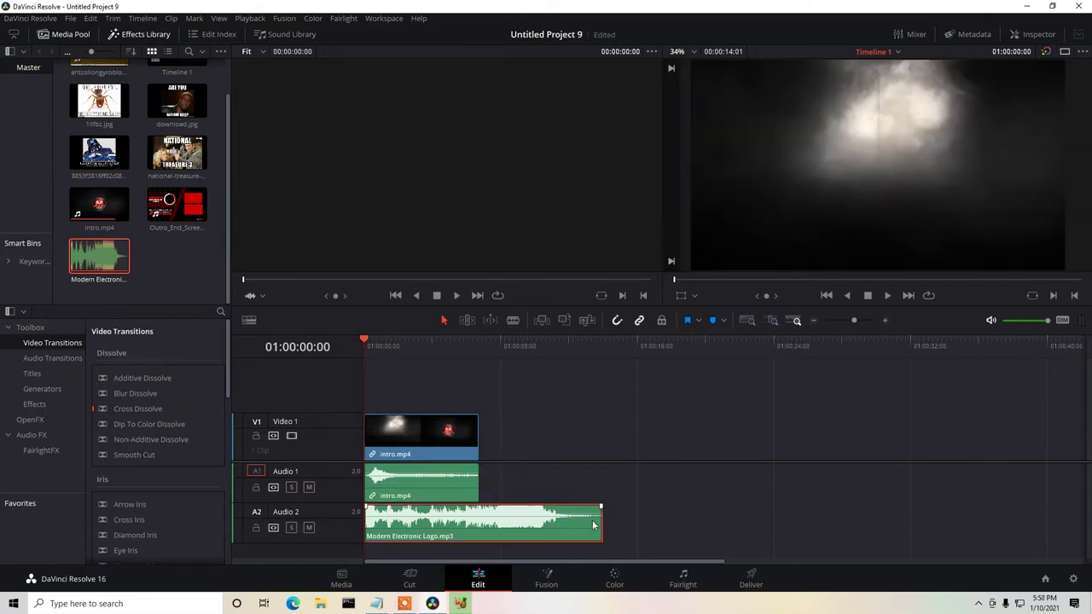
drag(603, 521, 483, 515)
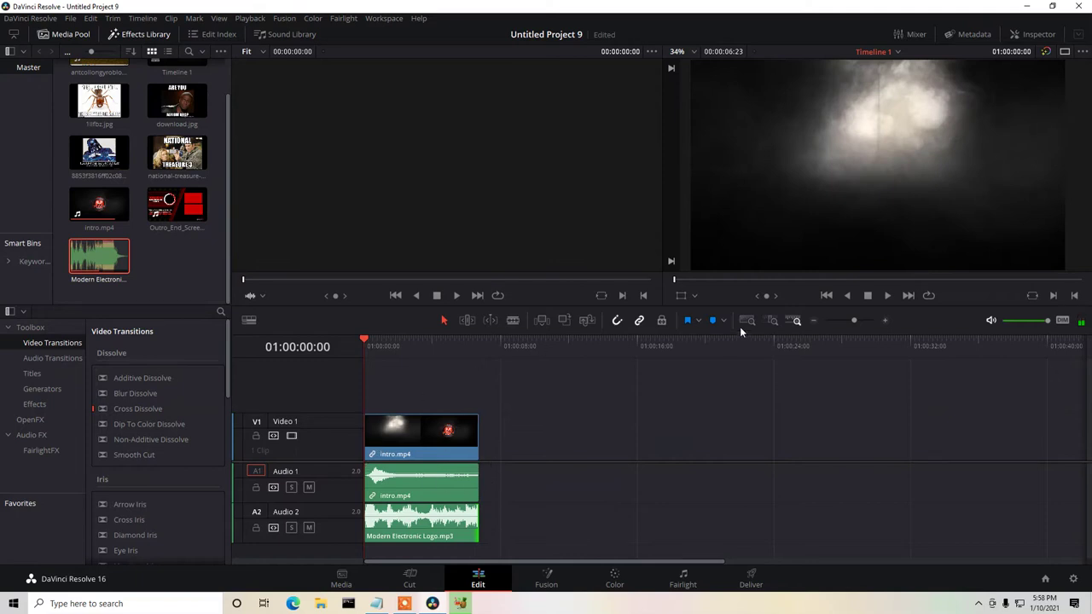
click(888, 296)
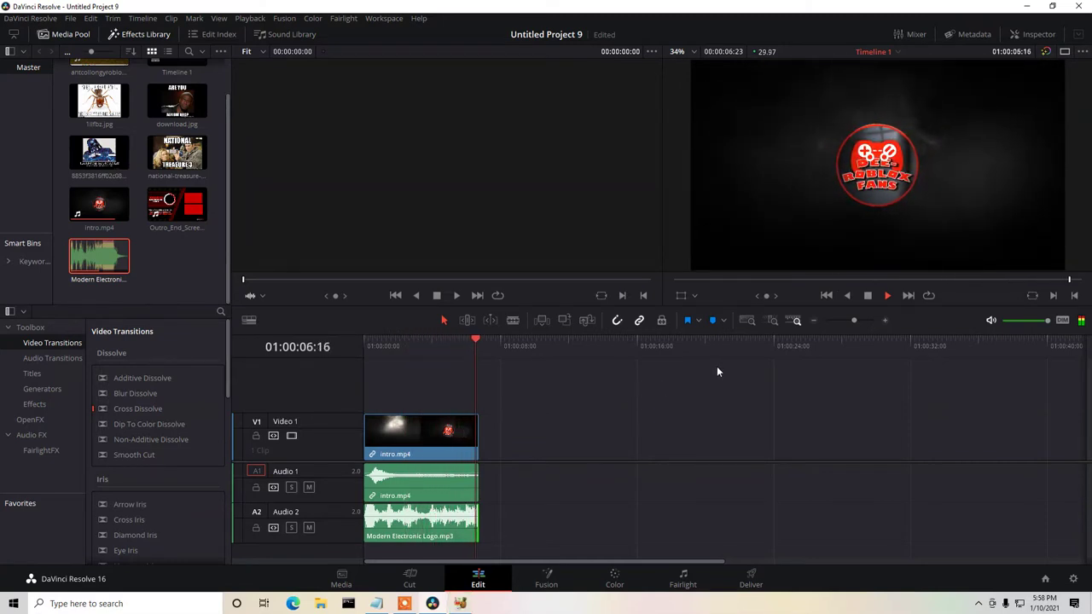
click(826, 296)
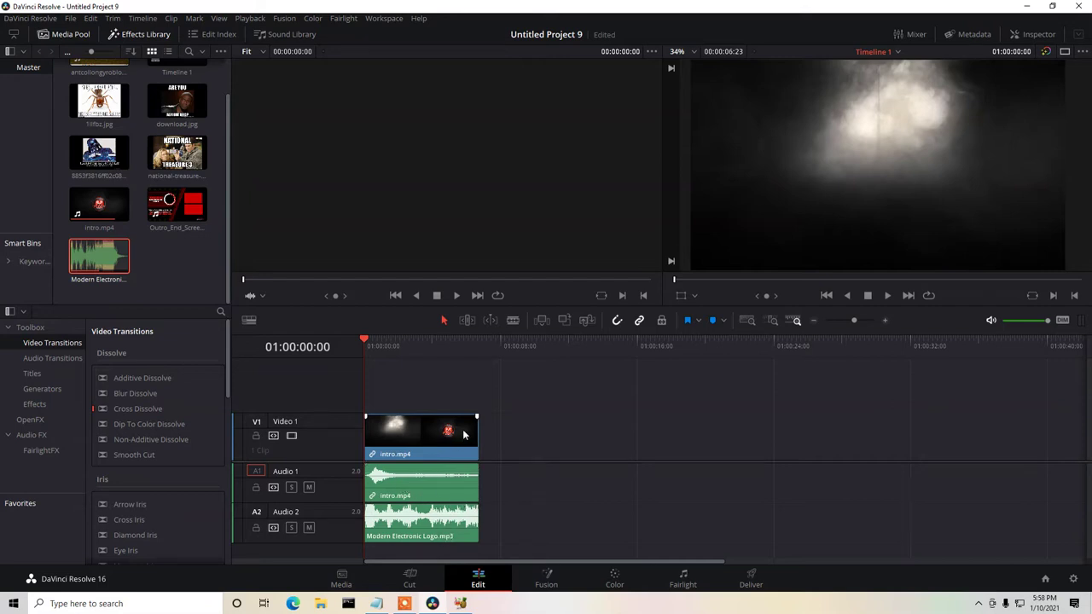
Close HandBrake, whose encode is done, and go to the desktop to refresh its icons.
click(459, 604)
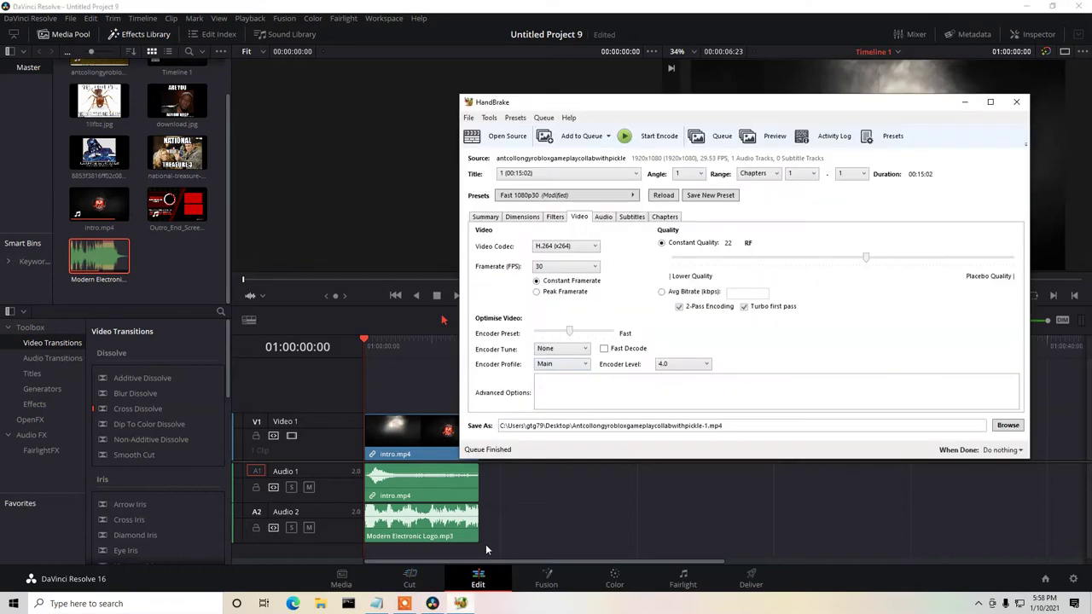
click(1015, 102)
click(1028, 7)
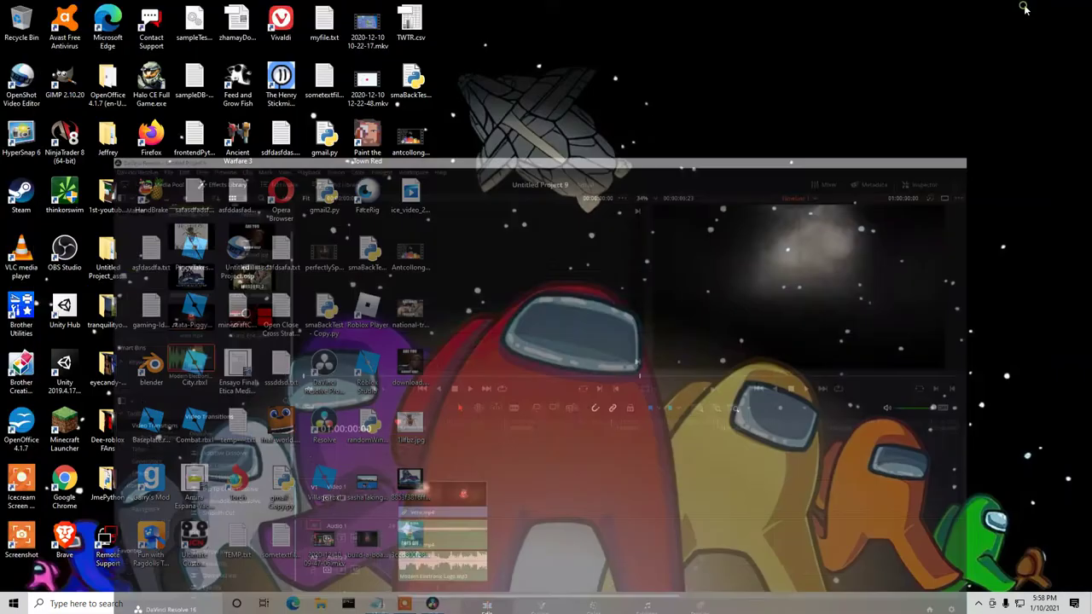
right_click(615, 246)
click(653, 276)
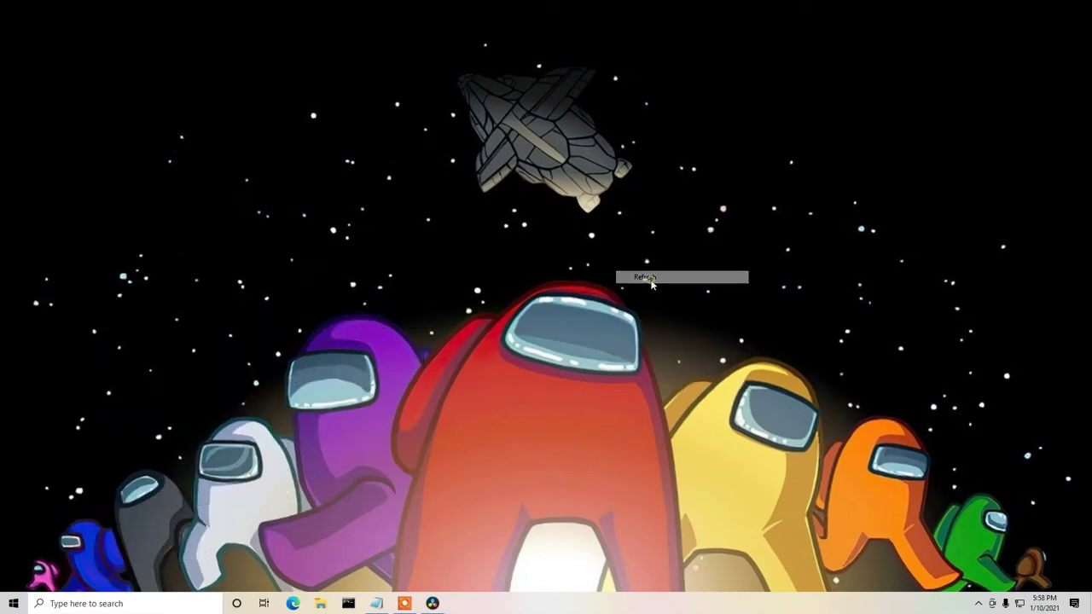
click(420, 486)
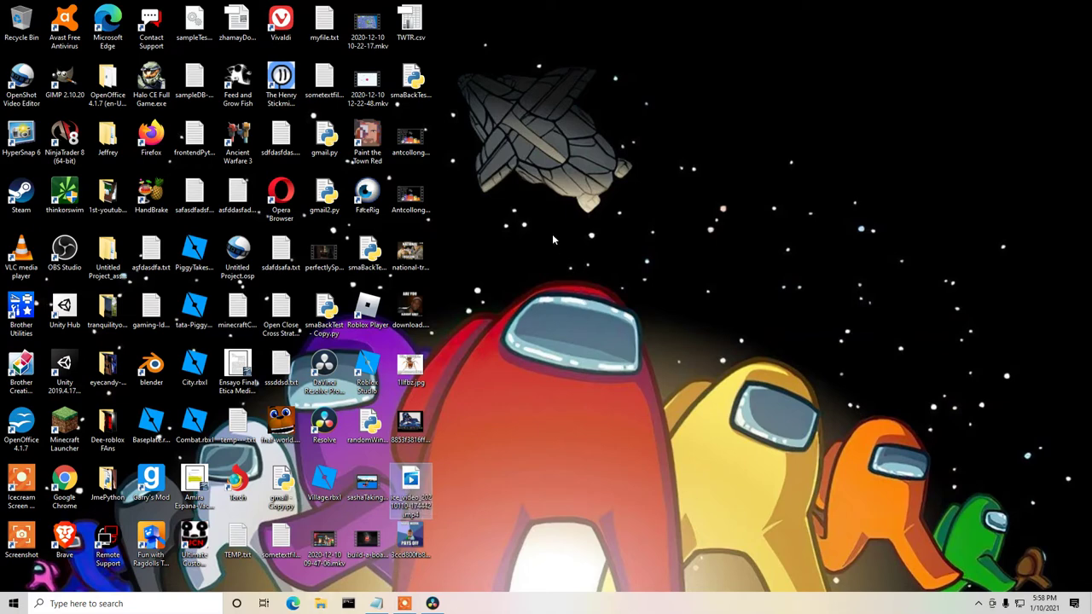
Check the encoded gameplay file on the desktop, switch to DaVinci Resolve, and import Antcollongyrobloxgameplaycollabwithpickle-1.mp4 from the Desktop into the media pool.
click(417, 197)
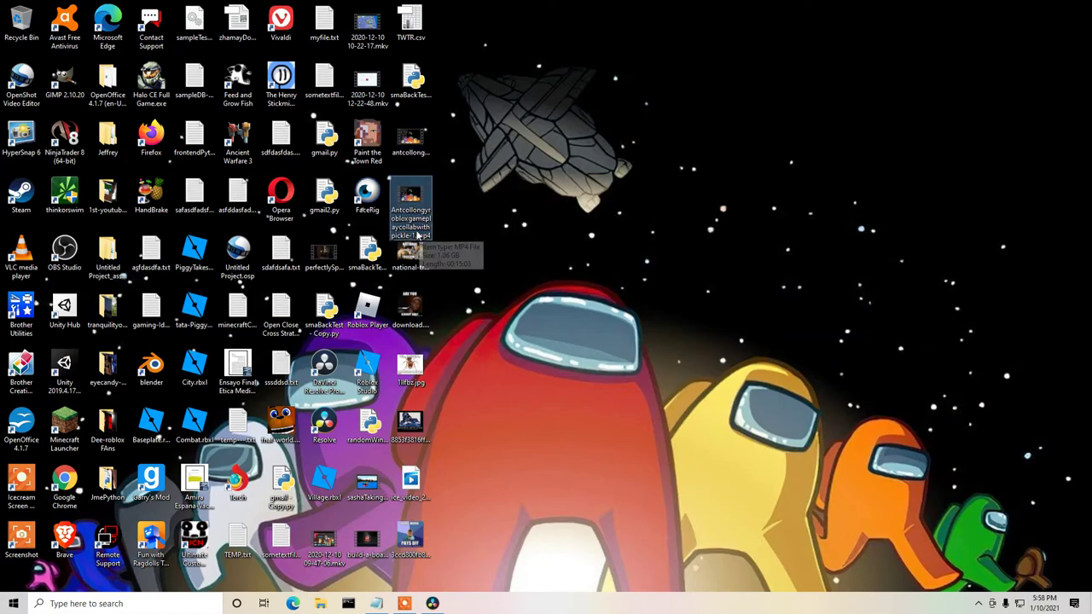
click(495, 274)
click(432, 603)
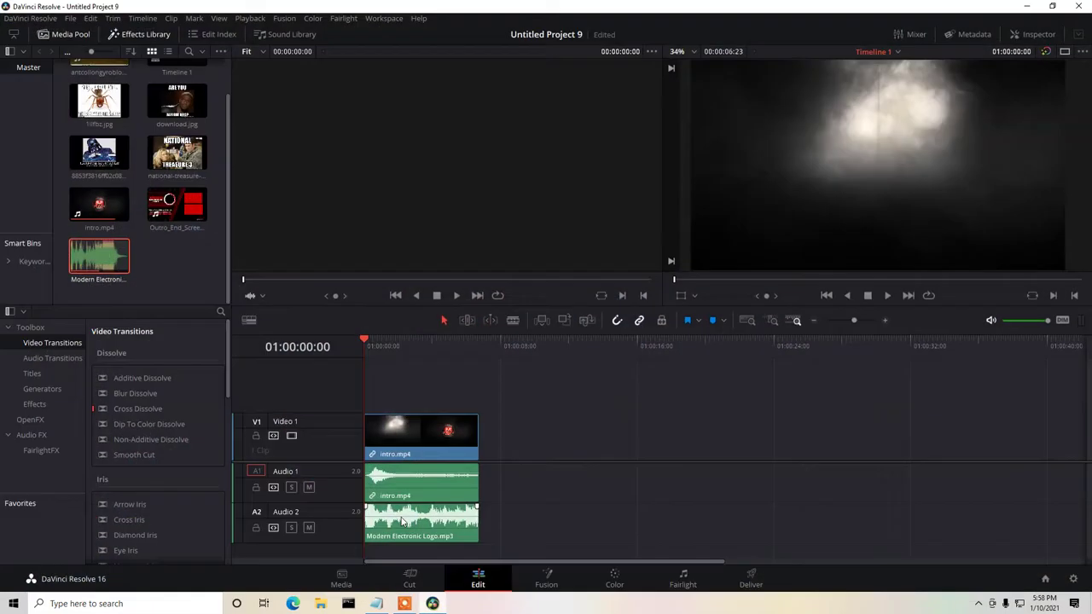
right_click(170, 267)
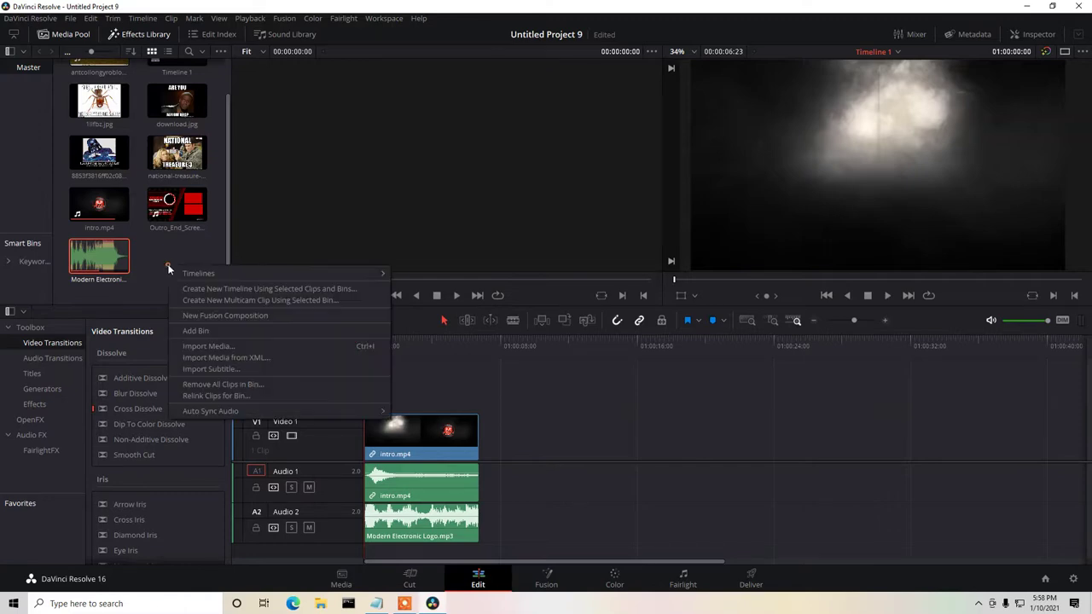
click(202, 345)
click(75, 103)
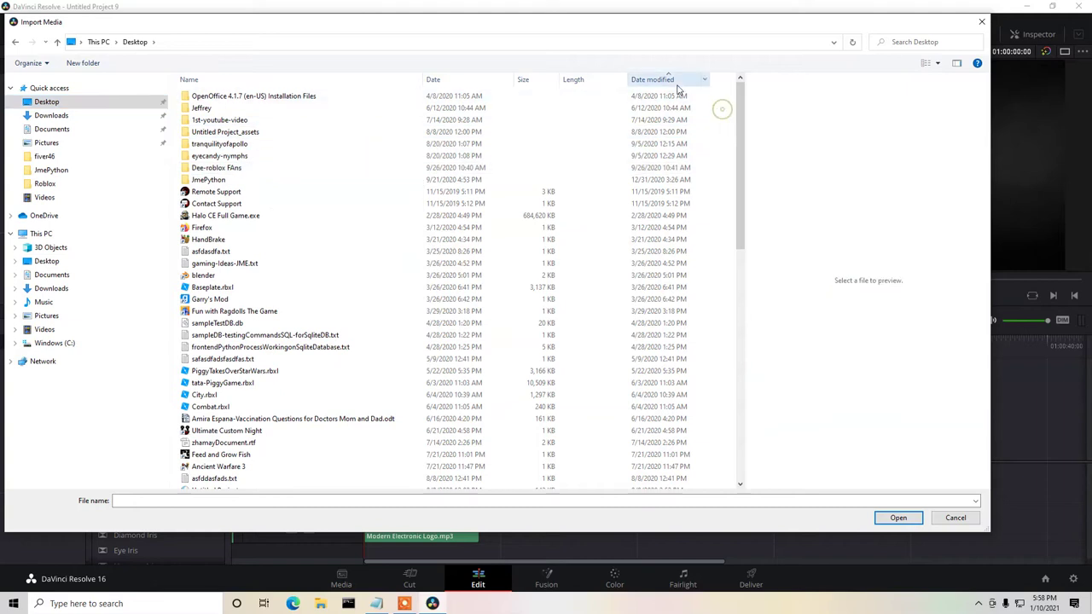
click(662, 80)
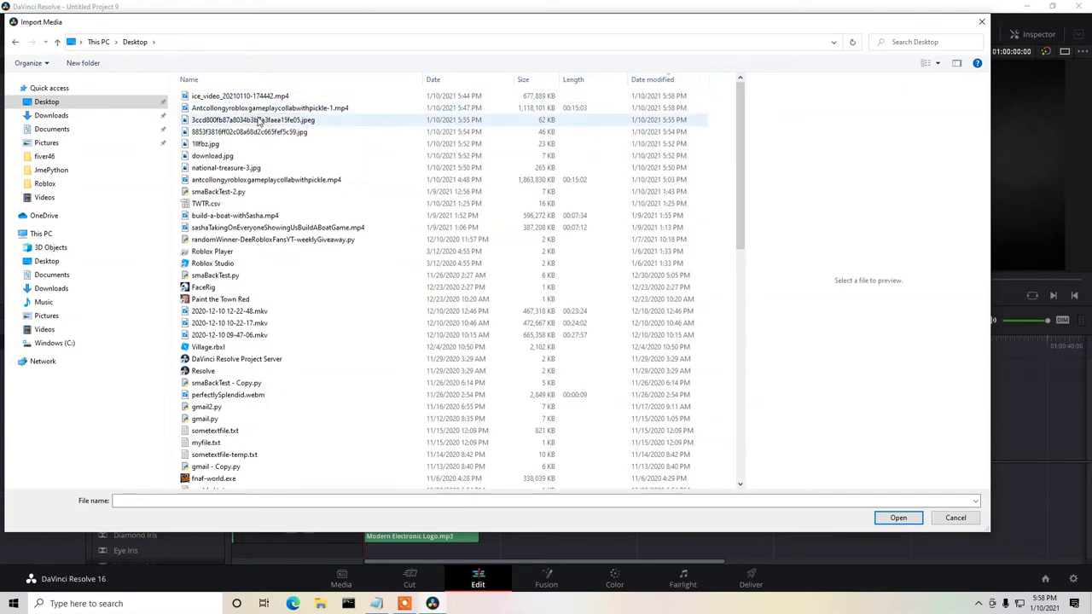
click(289, 109)
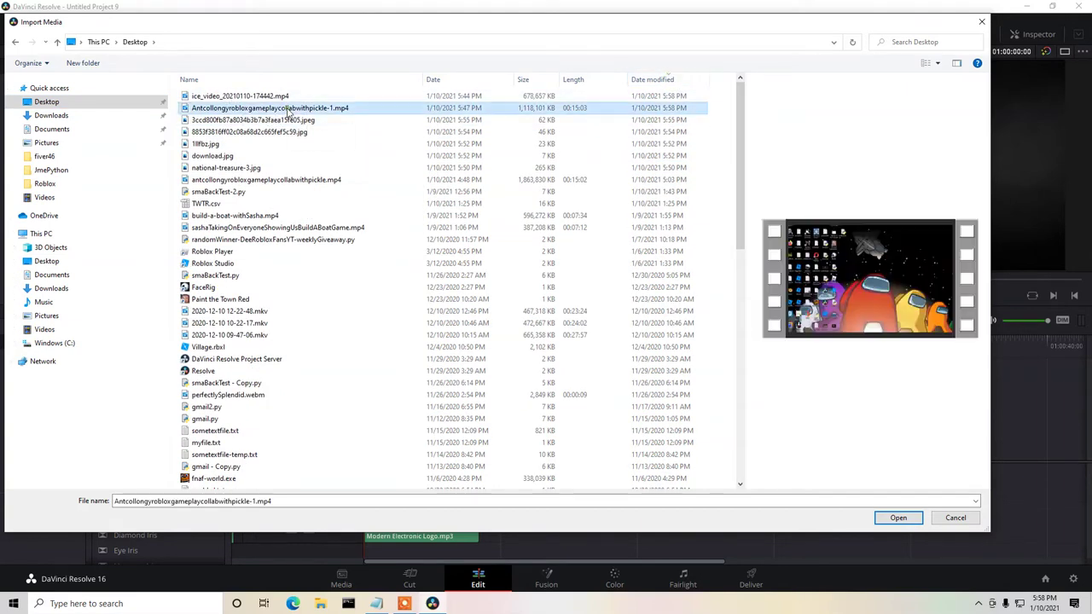
click(912, 518)
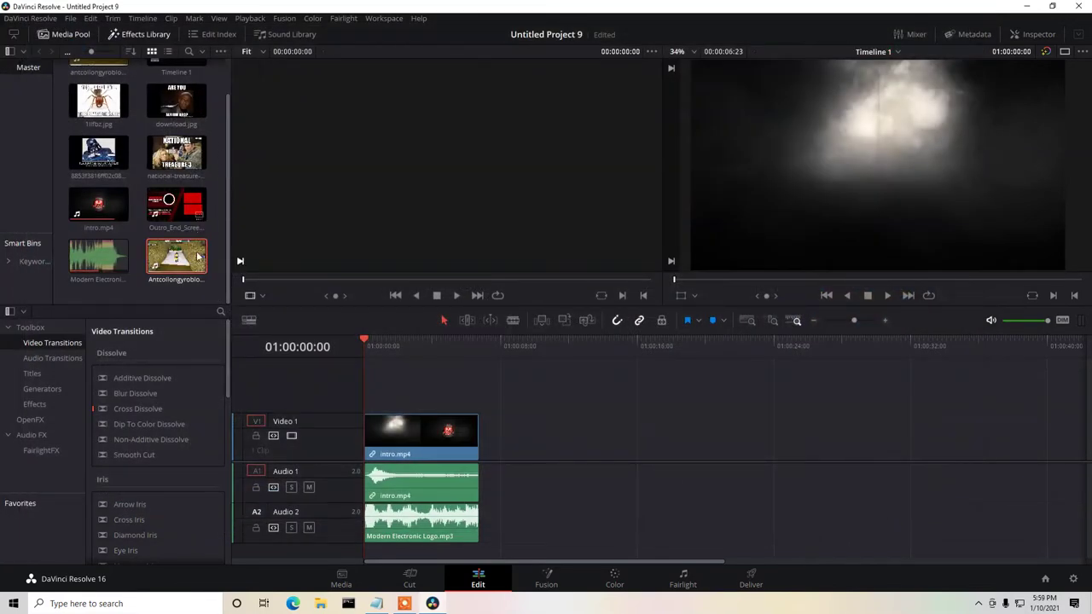
Place the encoded gameplay clip on Video 1 directly after intro.mp4, and play its opening from 01:00:06:23.
drag(177, 256, 532, 445)
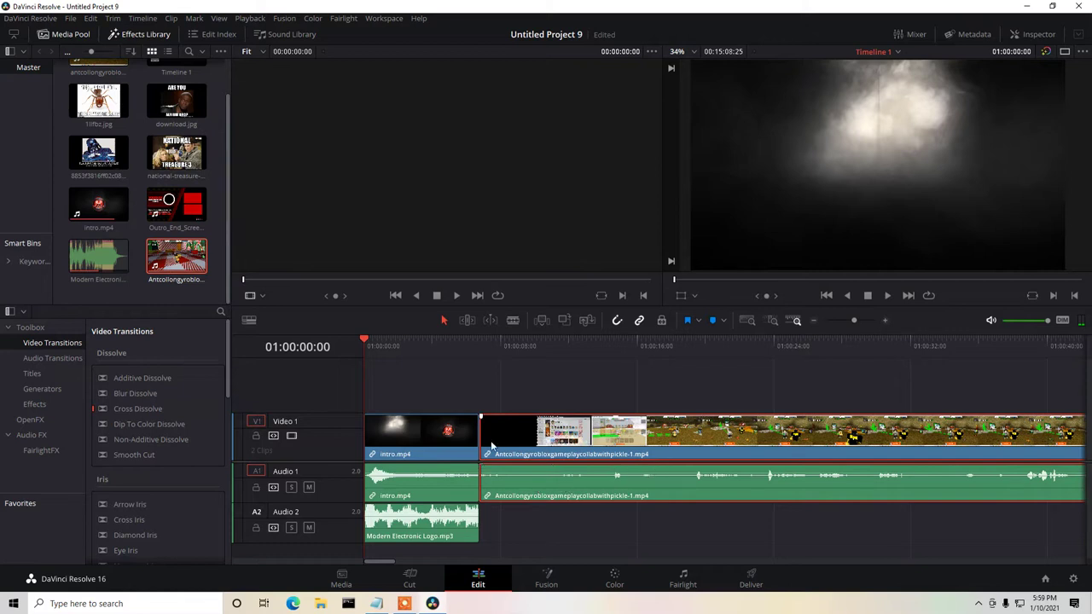
drag(359, 344, 472, 348)
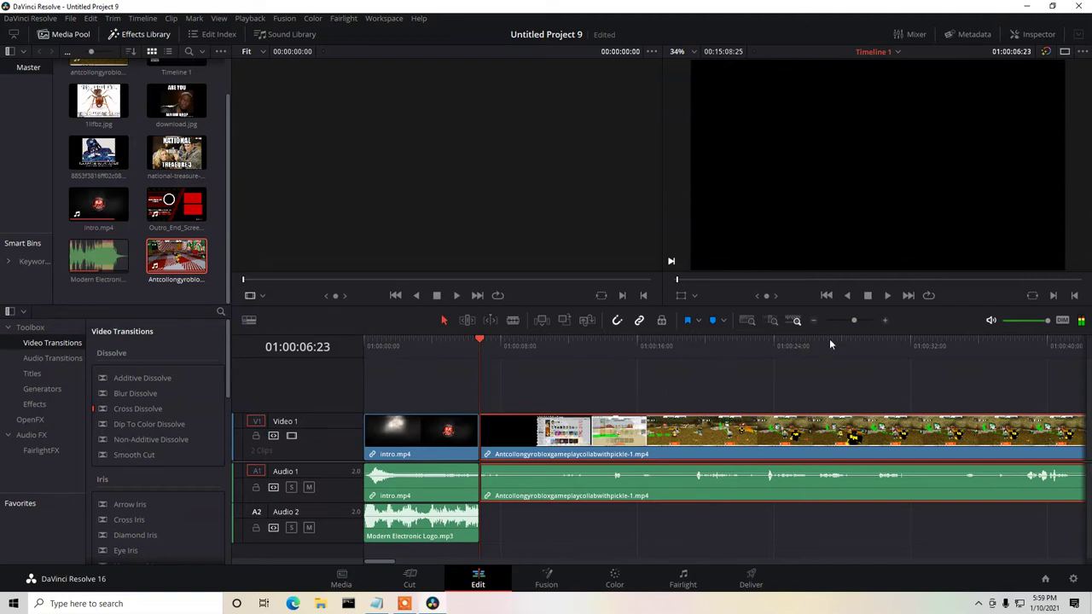
click(887, 295)
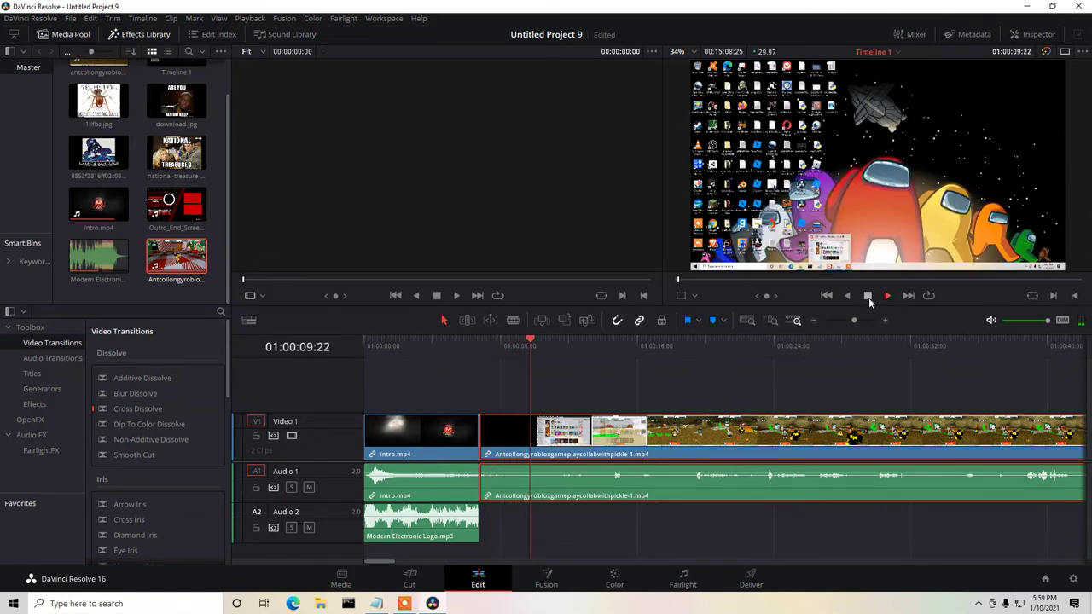
drag(548, 343, 483, 344)
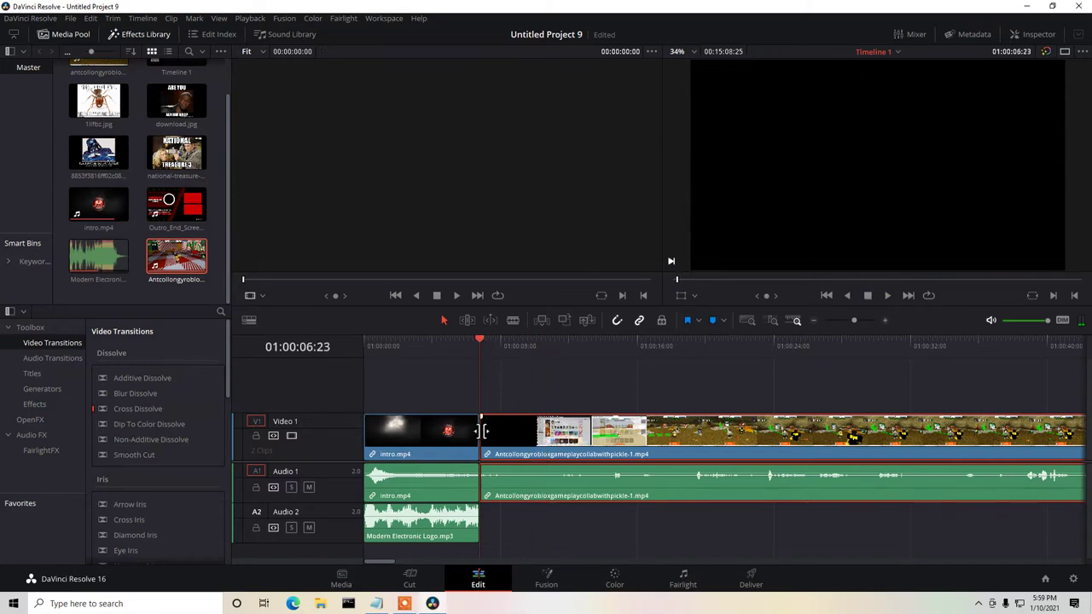
Trim the gameplay clip's start past the desktop and Roblox home page footage to about 01:00:16, playing back between cuts.
drag(497, 435, 575, 440)
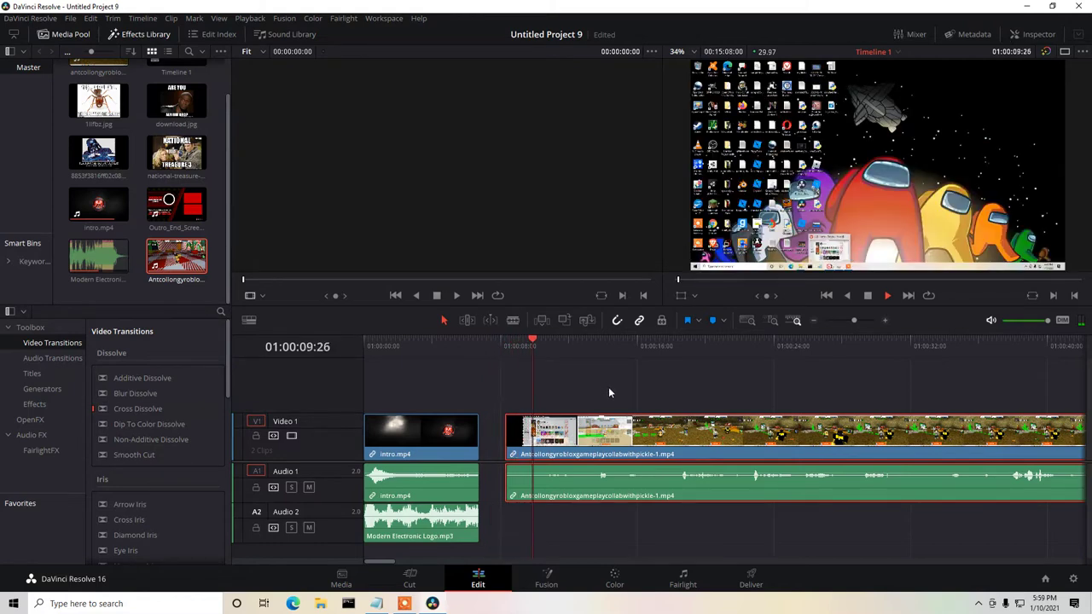
click(866, 295)
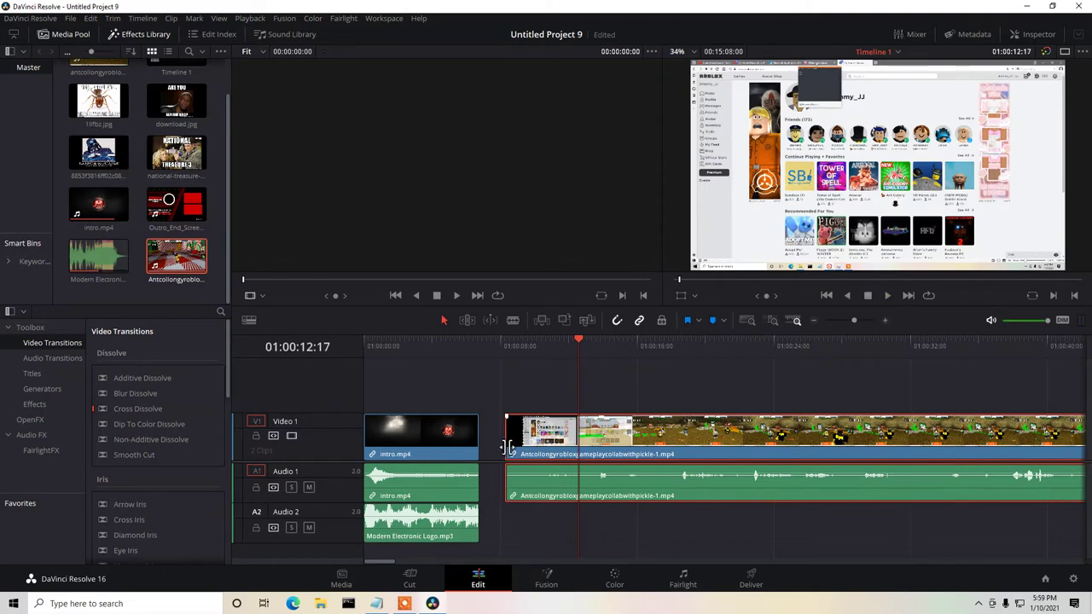
drag(507, 447, 590, 439)
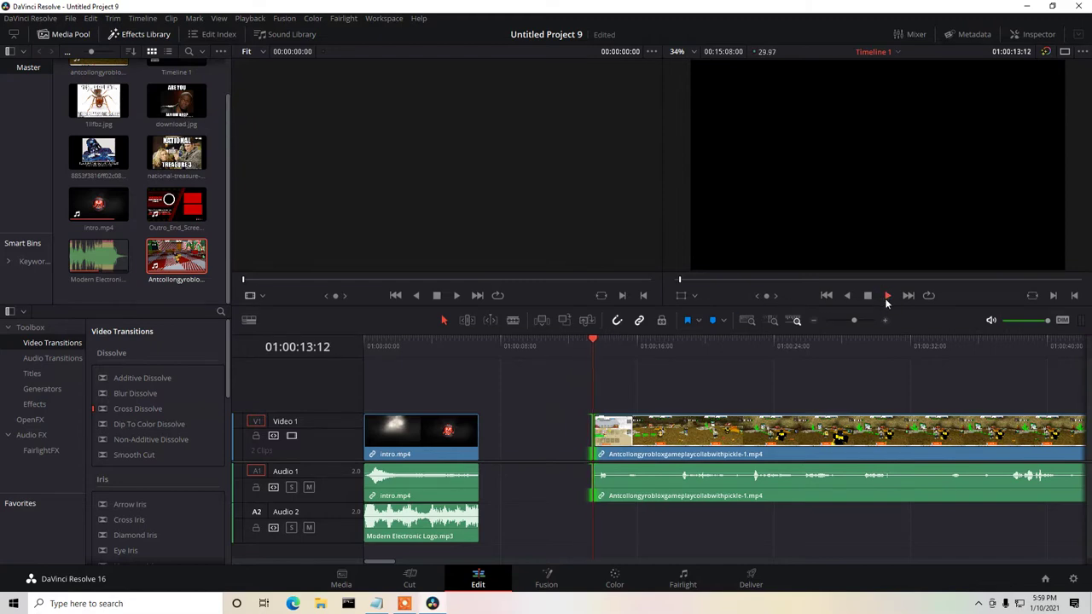
click(887, 296)
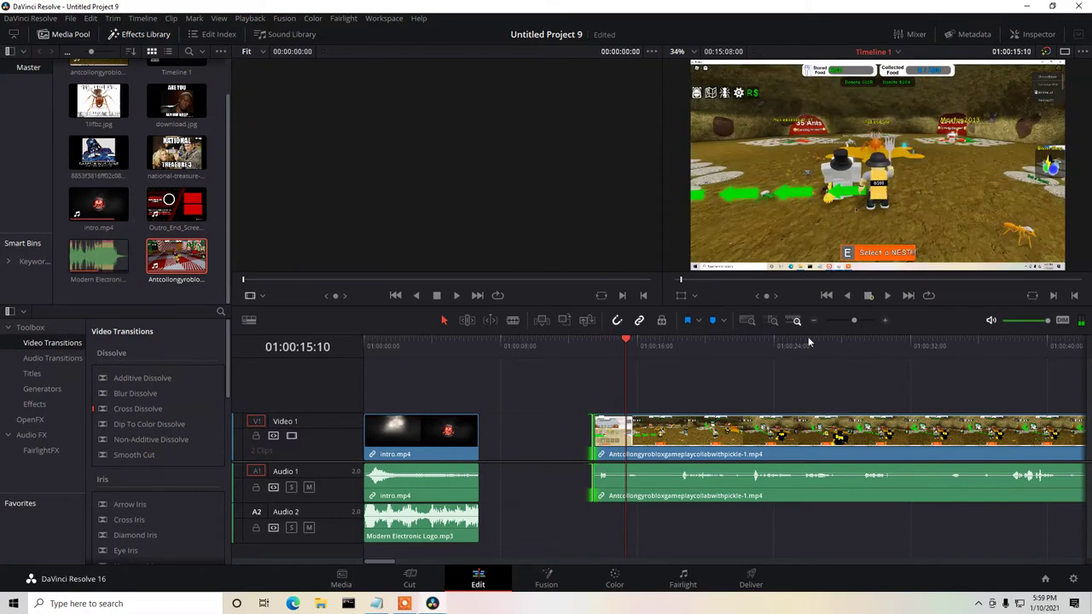
drag(594, 441, 645, 441)
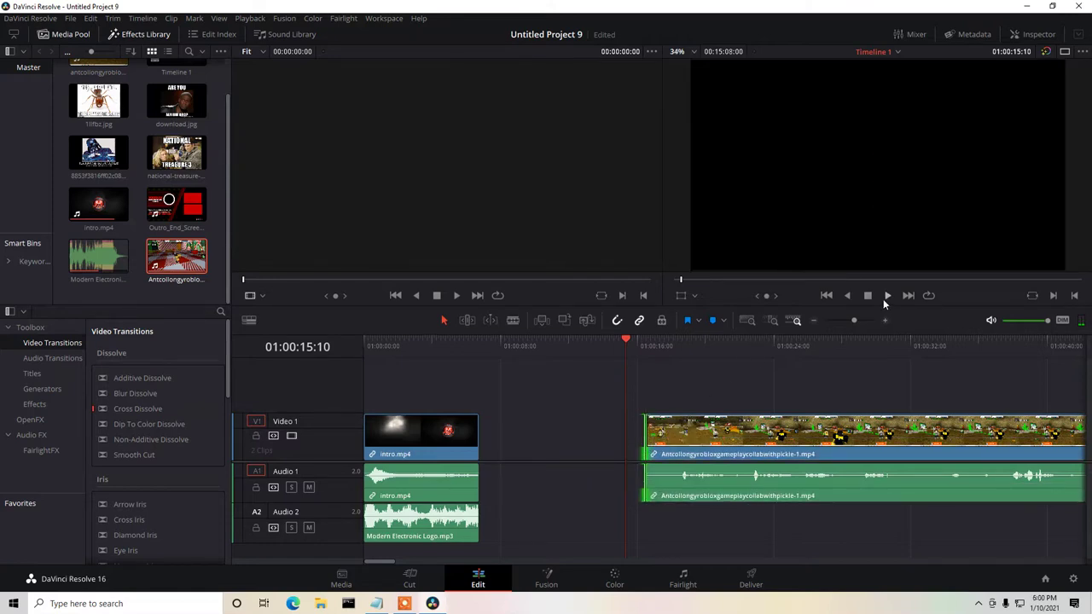
Play the gameplay clip's opening and trim its start in two passes, to 01:00:21:03 and about 01:00:23.
click(887, 296)
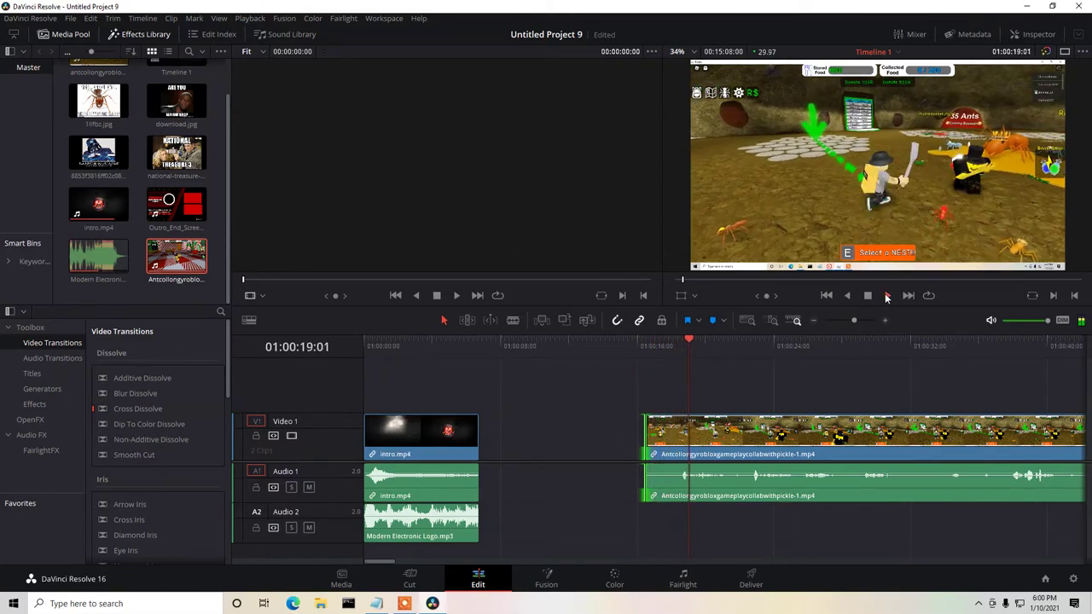
click(868, 297)
drag(655, 429, 740, 431)
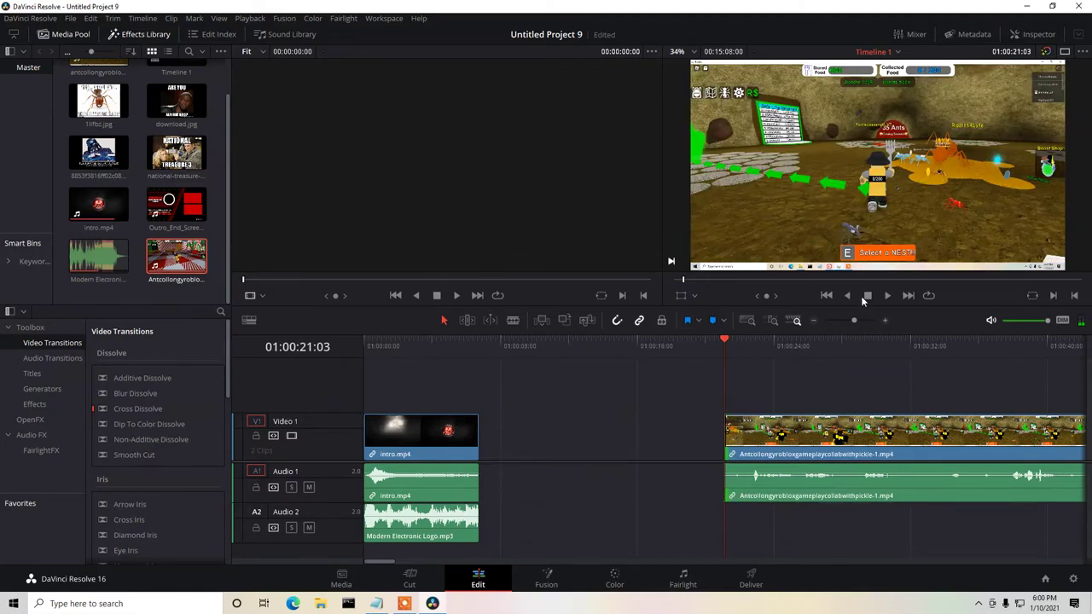
click(887, 296)
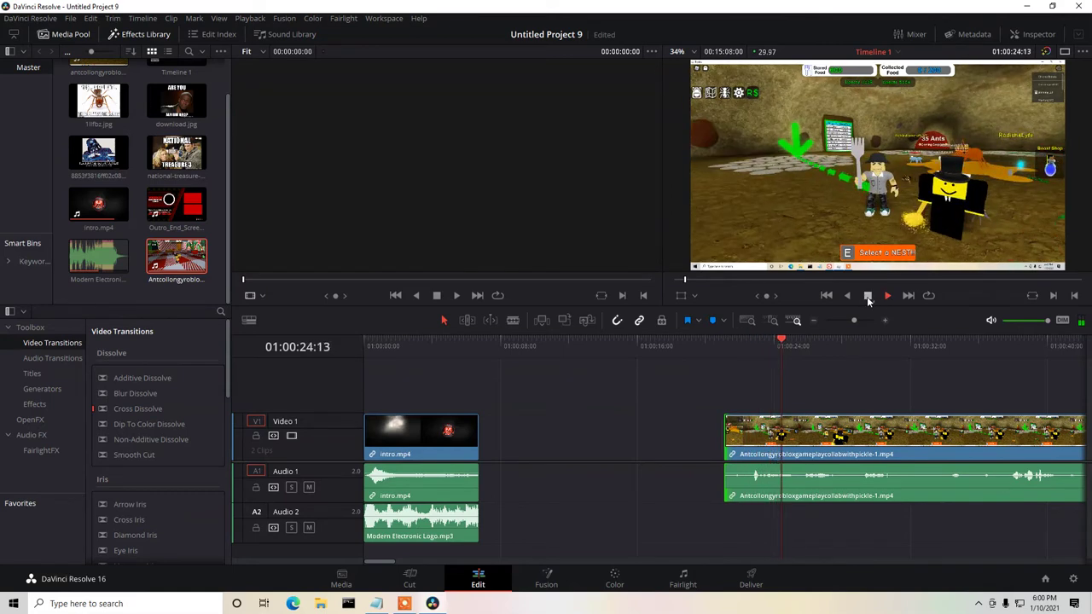
click(866, 296)
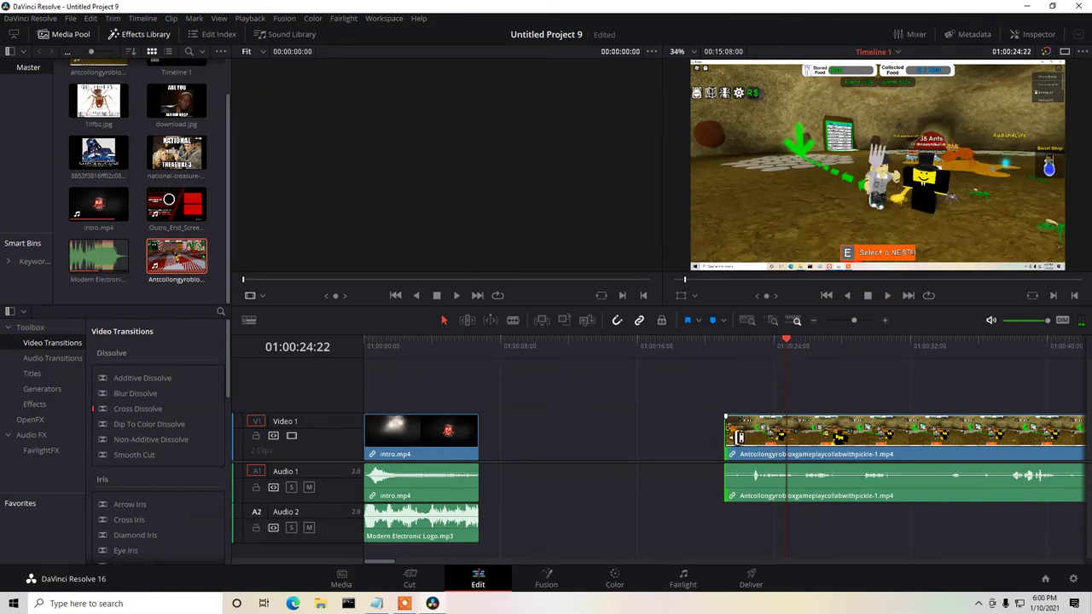
drag(733, 435, 756, 434)
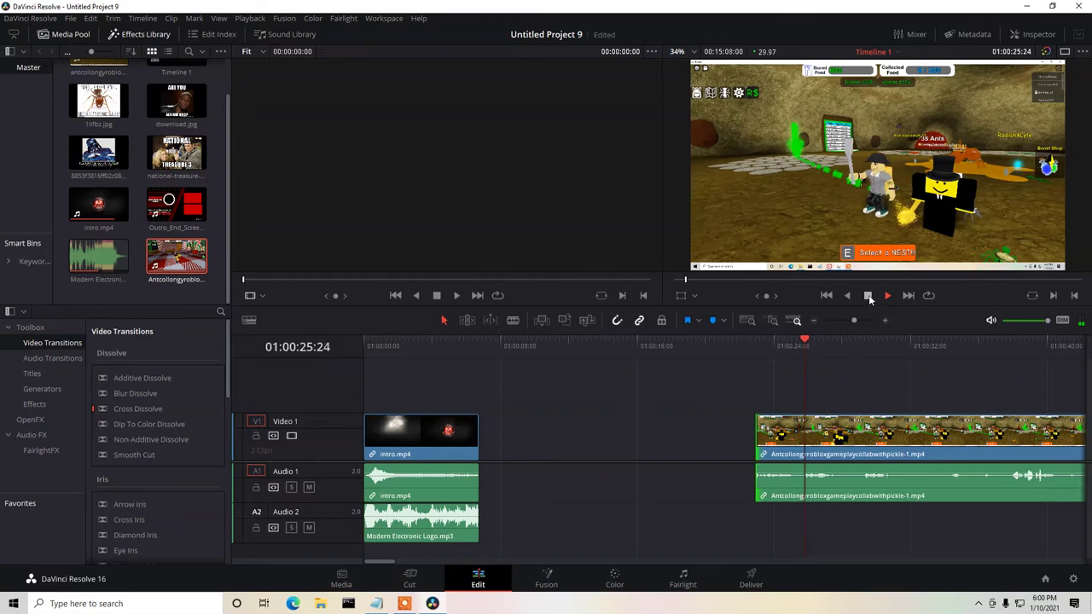
Trim the gameplay clip's start further to about 01:00:26 and to 01:00:31:05, playing the footage between the two cuts.
click(867, 295)
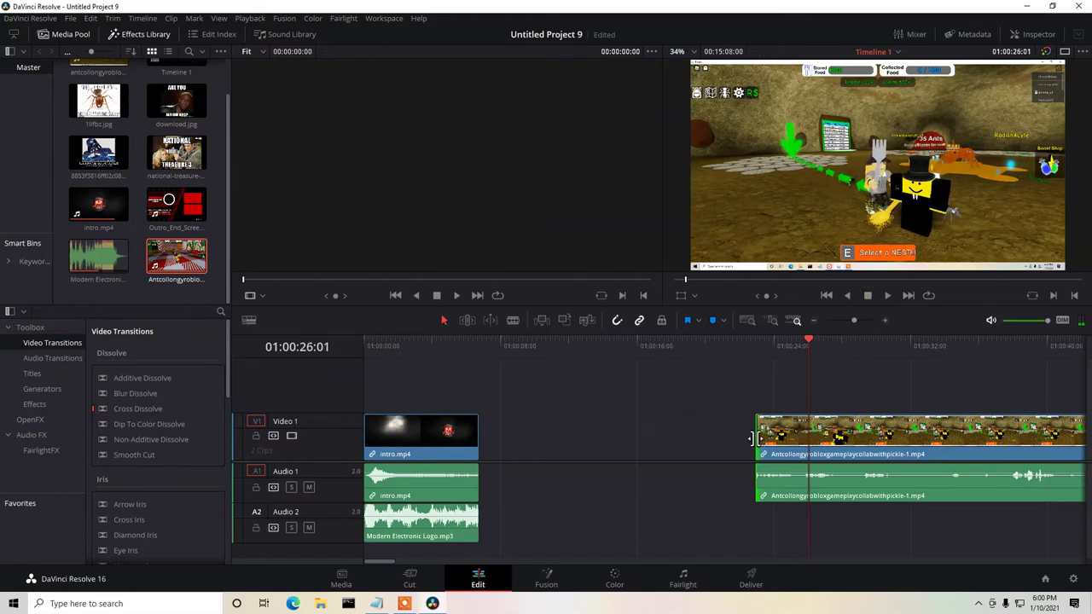
drag(755, 437, 802, 435)
click(887, 296)
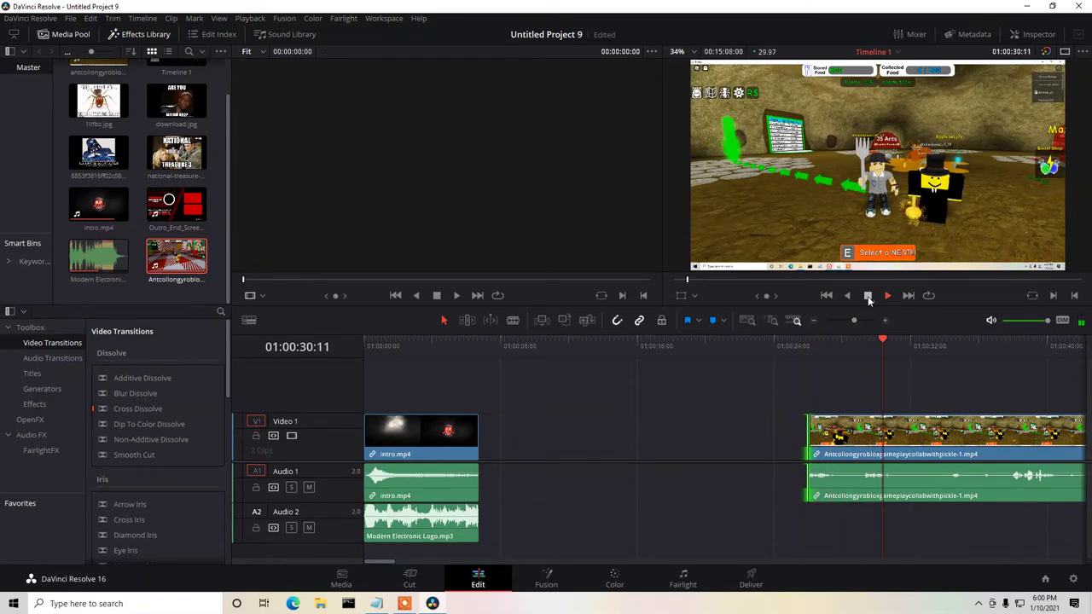
click(867, 296)
drag(817, 428, 896, 426)
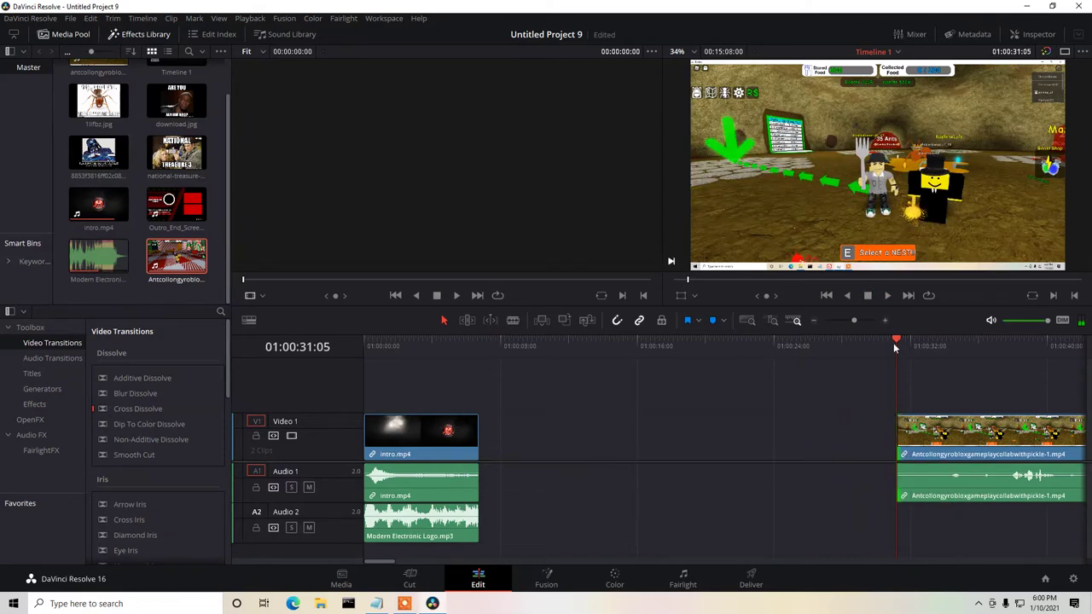
Review and trim the gameplay clip's start to about 01:00:38, and move the clip earlier to about 01:00:22.
click(887, 296)
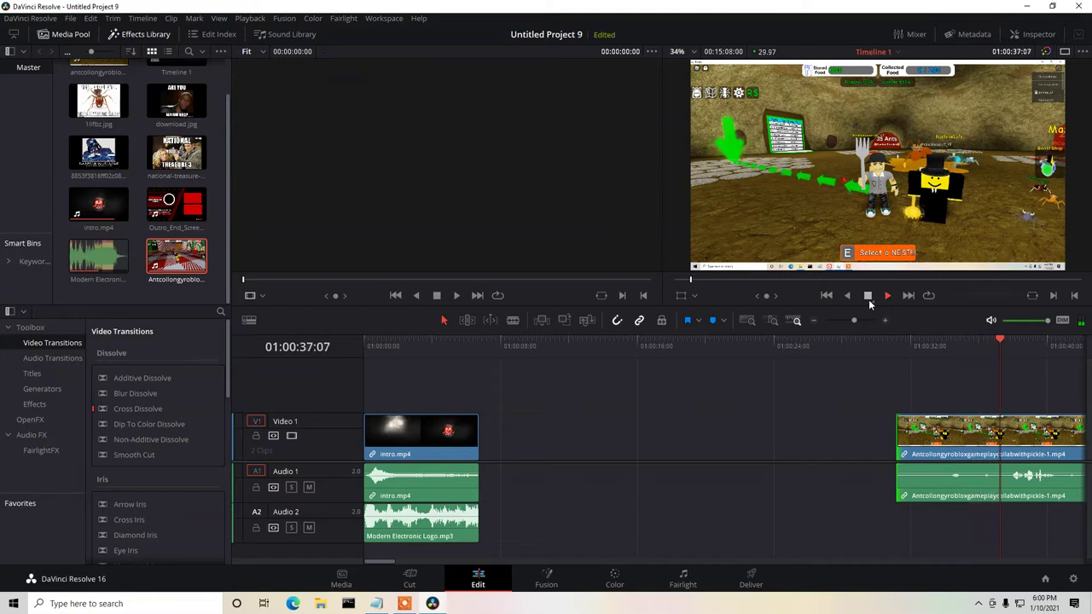
click(868, 298)
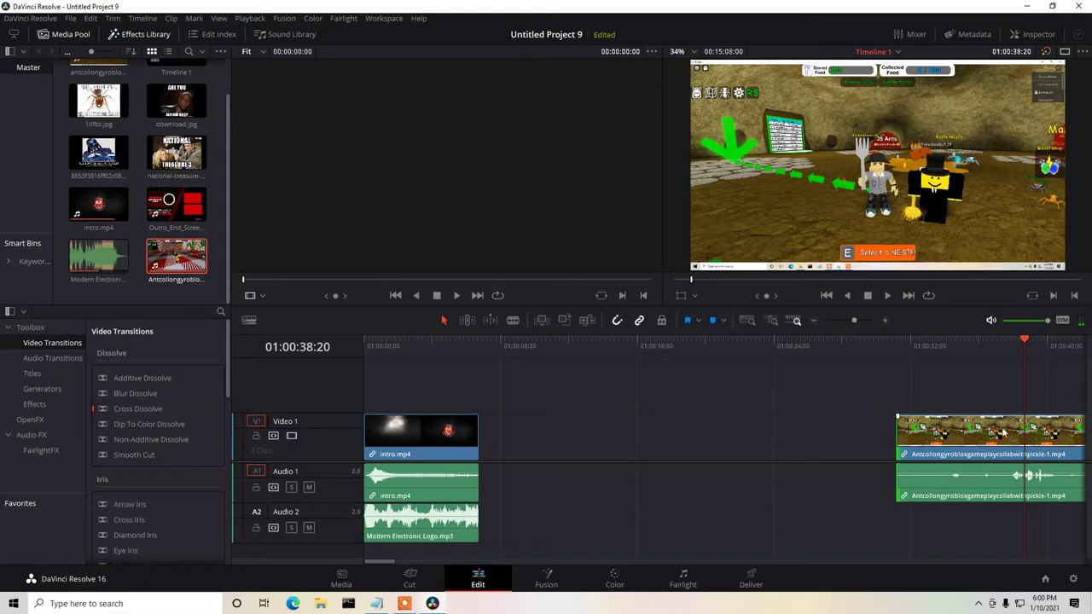
drag(907, 438, 1025, 448)
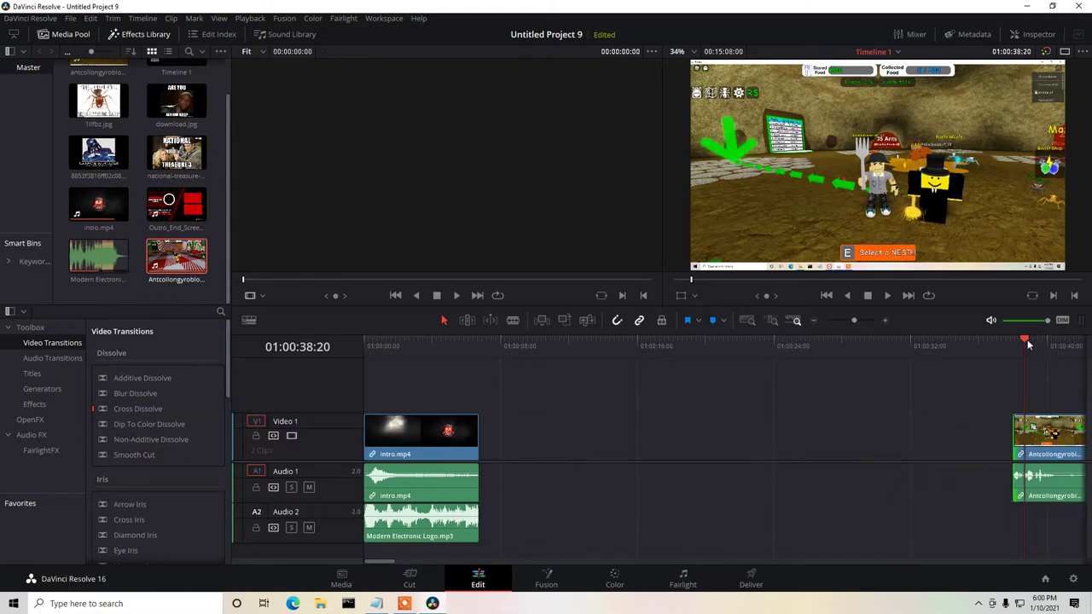
drag(1028, 344, 744, 343)
drag(1055, 429, 788, 428)
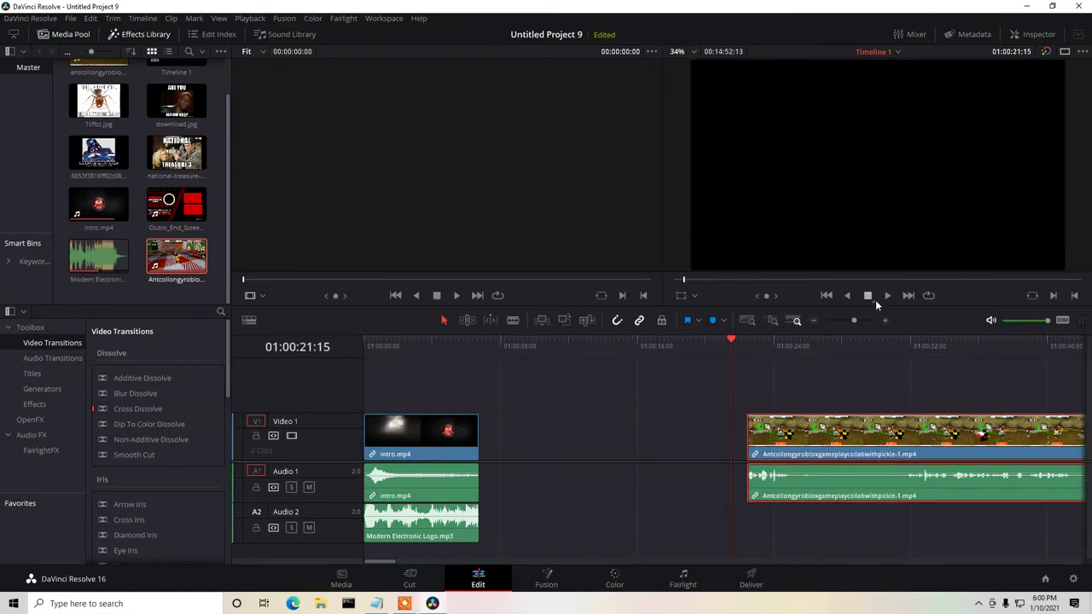
Play the moved gameplay clip and trim its start in two passes, to about 01:00:26 and about 01:00:32.
click(887, 295)
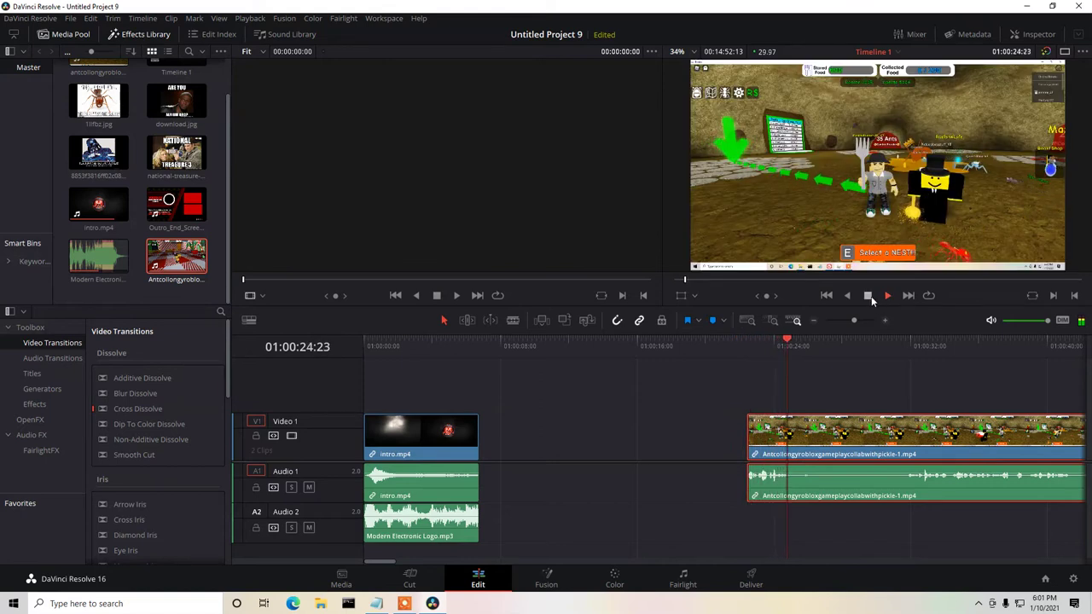
click(867, 295)
drag(747, 435, 814, 431)
click(885, 296)
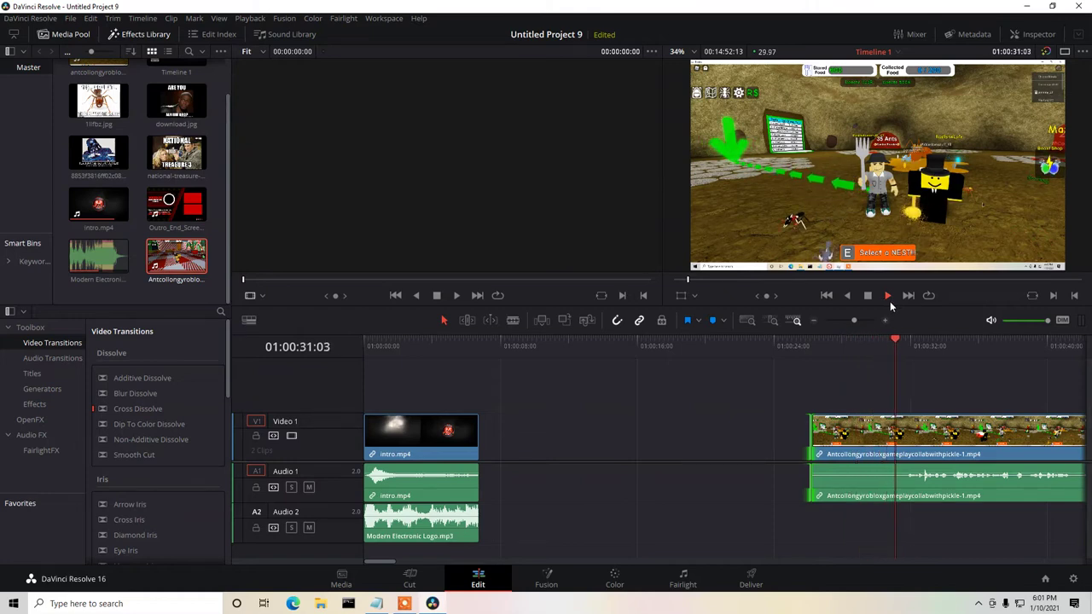
click(867, 296)
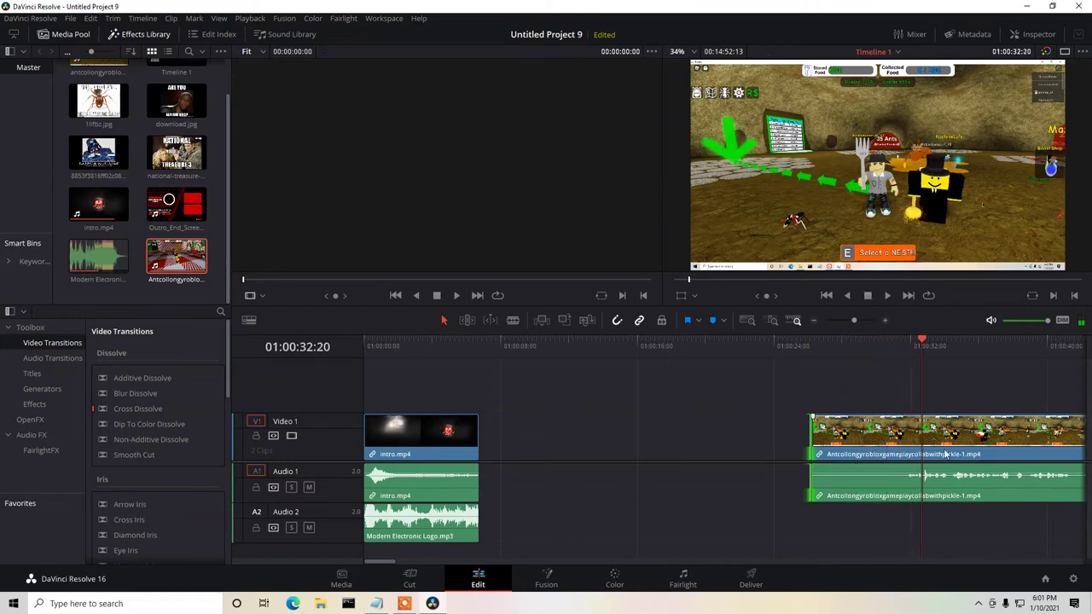
drag(808, 440, 905, 441)
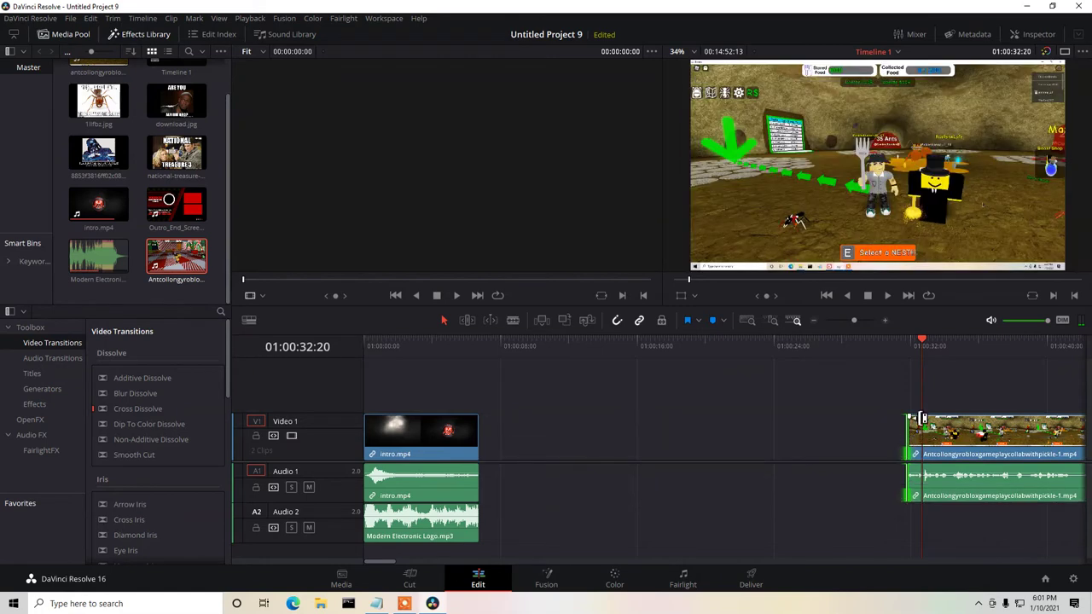
Play the trimmed opening, move the gameplay clip against the end of intro.mp4, and set the playhead at their join, 01:00:06:23.
drag(922, 345, 884, 345)
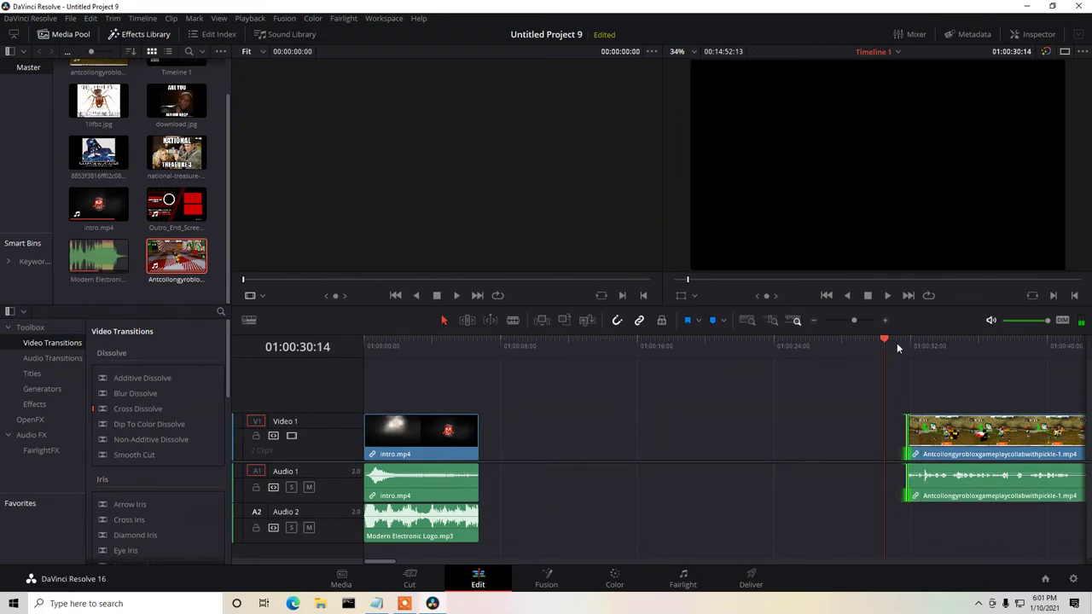
click(869, 296)
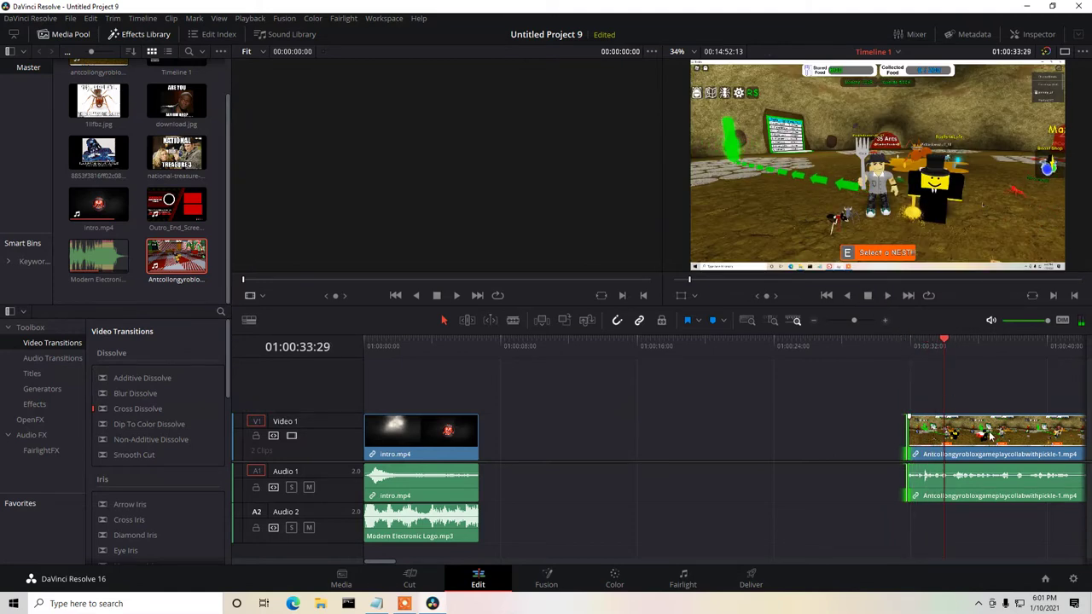
drag(993, 452, 563, 462)
drag(930, 344, 485, 352)
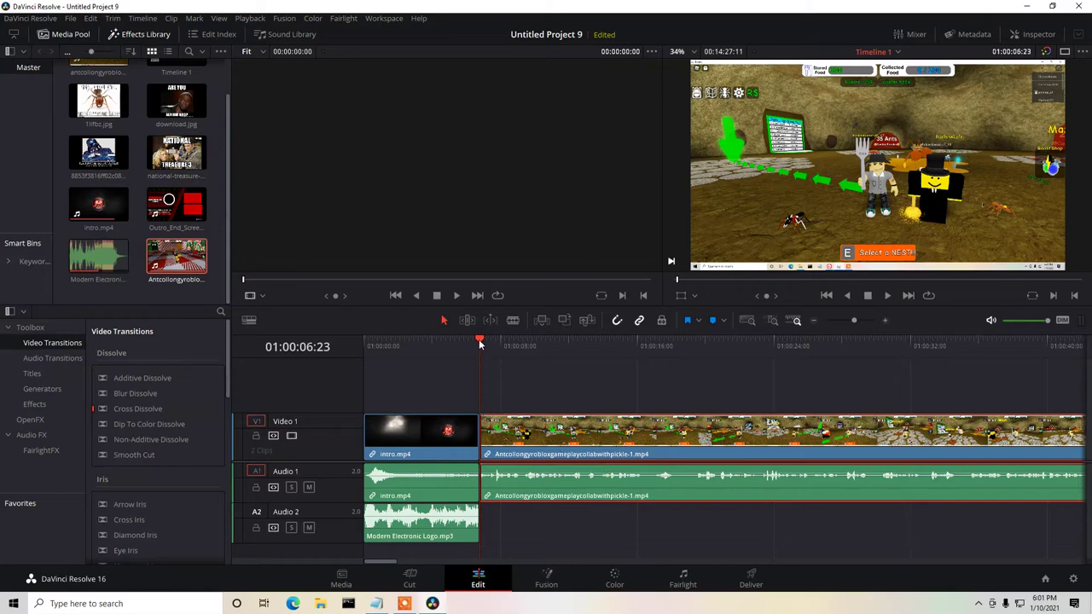
Play the join between intro.mp4 and the gameplay clip through to about 01:00:13.
drag(479, 342, 467, 341)
click(886, 296)
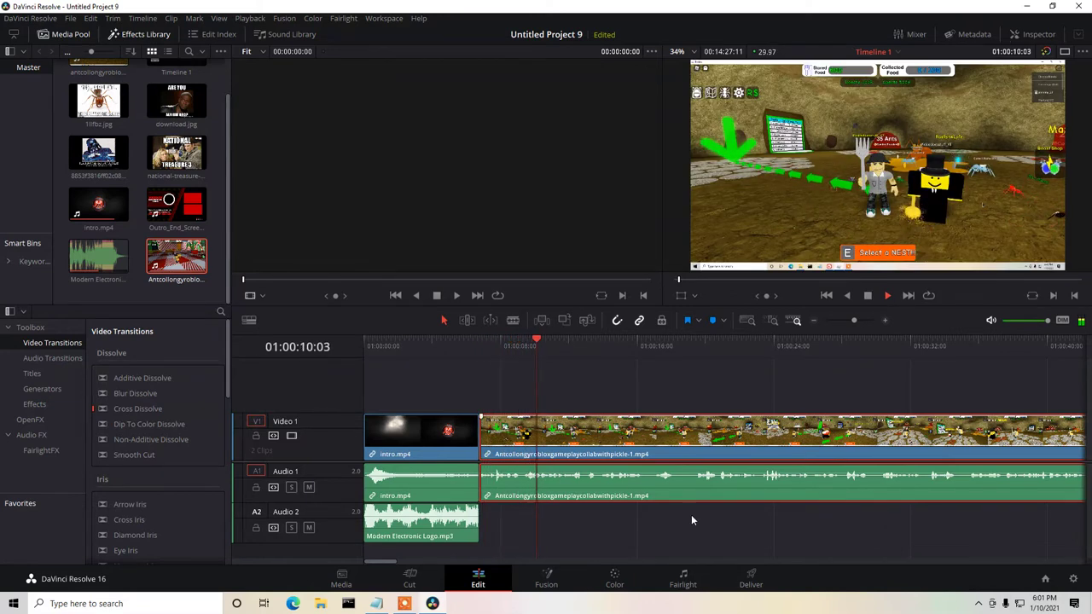
click(867, 296)
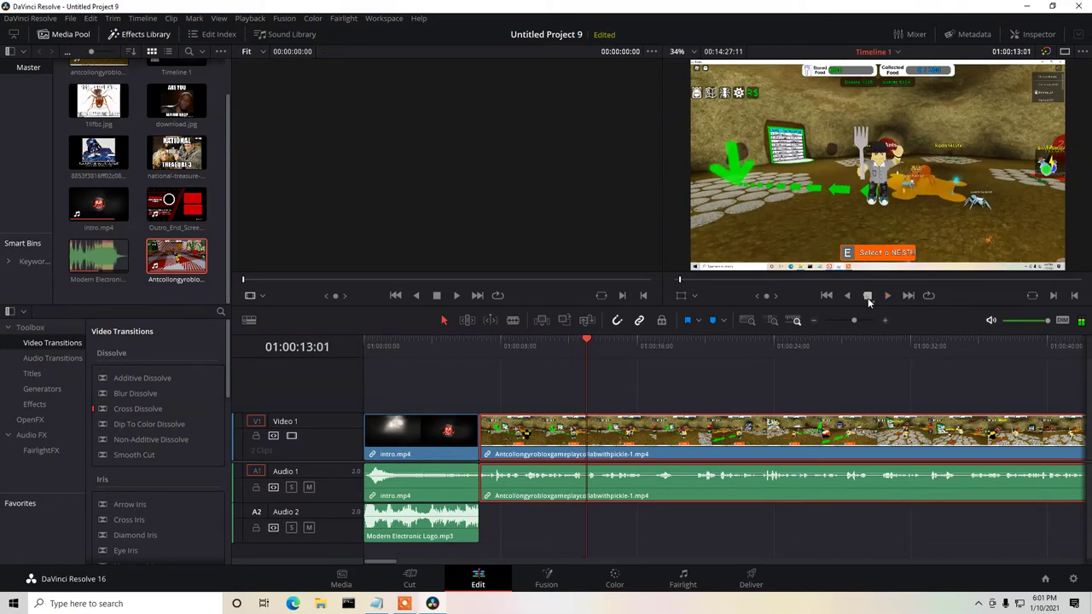
Check the editing notes in Notepad, highlighting the "start 40sec" line, and return to the DaVinci Resolve timeline.
click(377, 603)
drag(599, 405, 366, 239)
drag(323, 277, 143, 274)
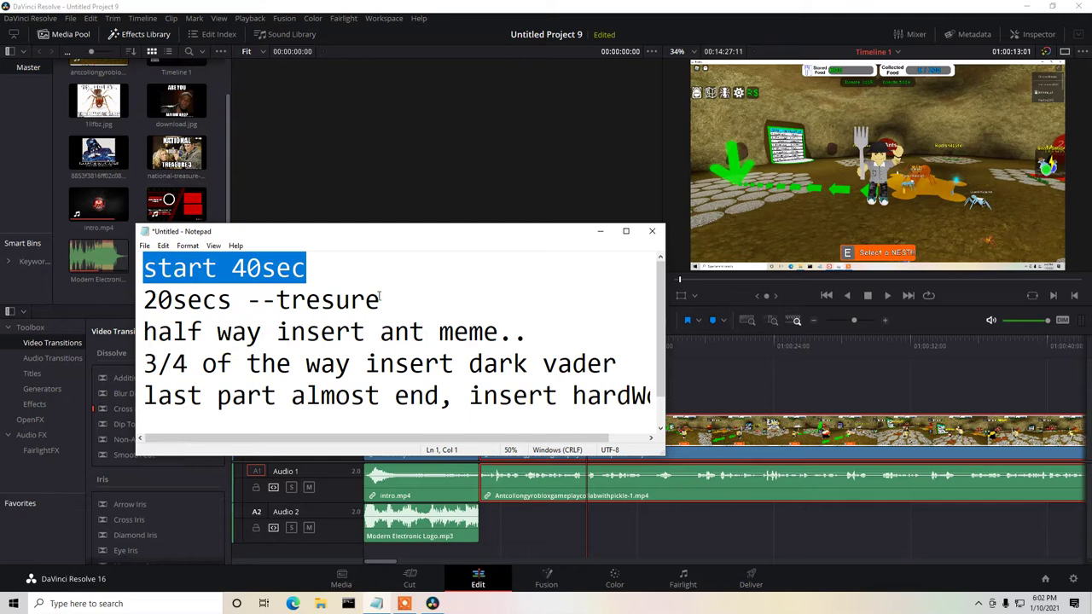
click(603, 233)
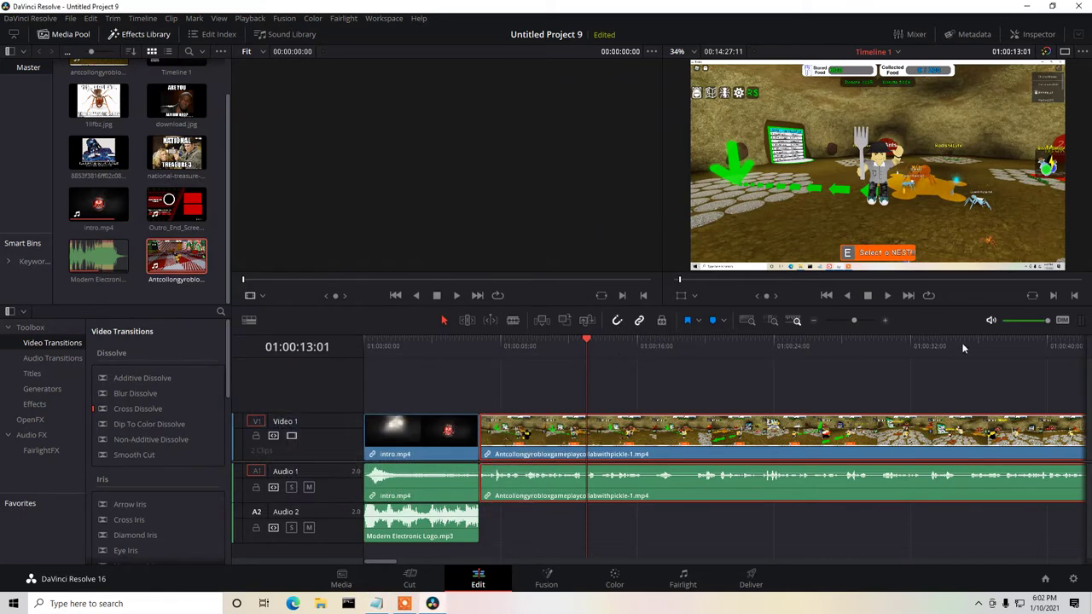
Find a spot for the national-treasure meme in the gameplay and place the image on a new Video 2 track at 01:00:24:15.
click(887, 294)
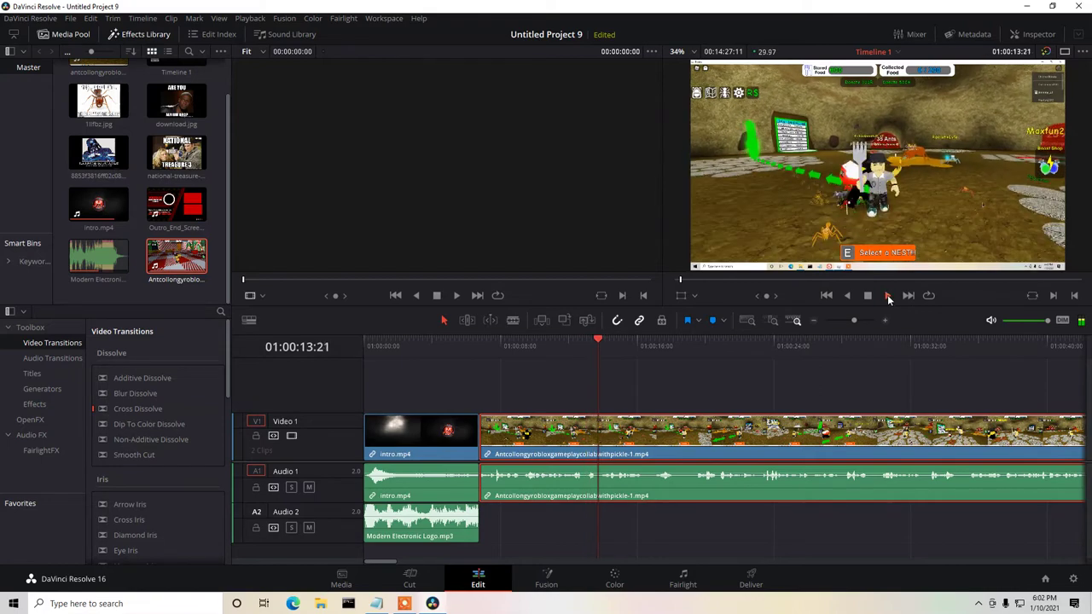
click(867, 295)
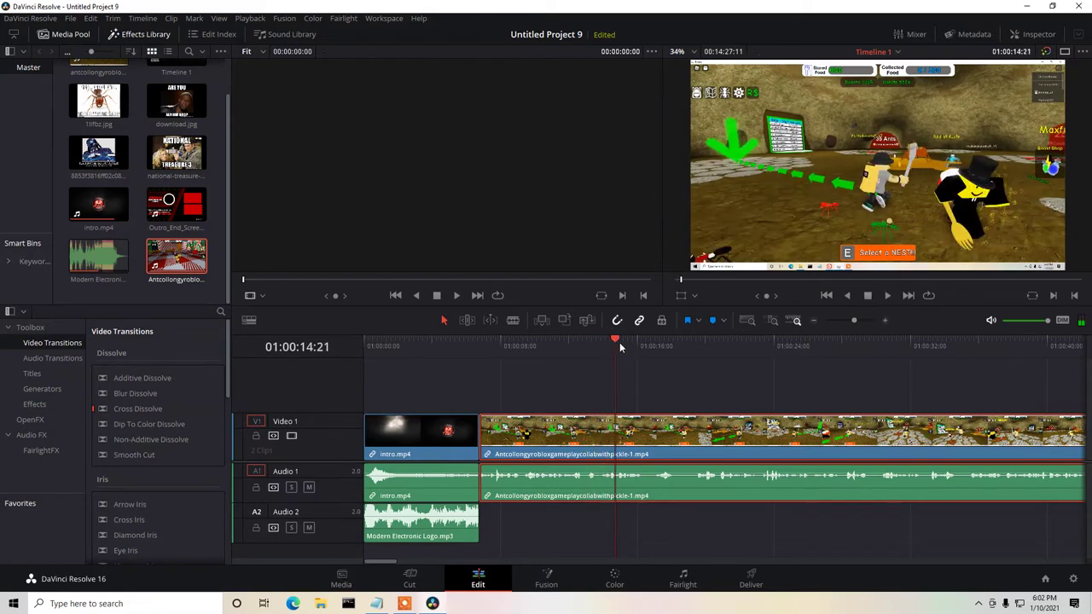
drag(617, 342, 773, 358)
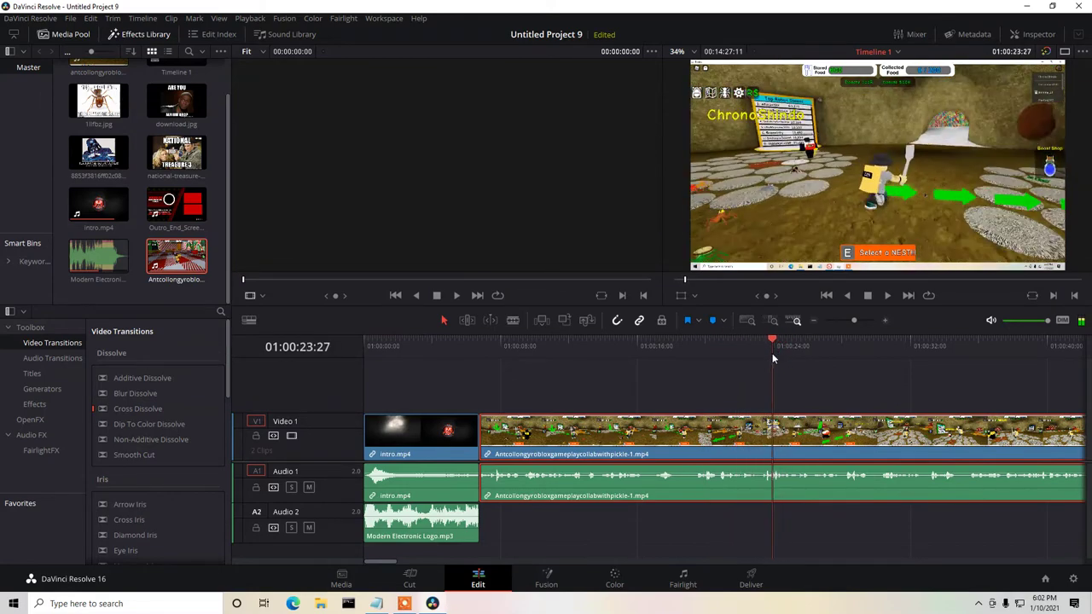
click(886, 296)
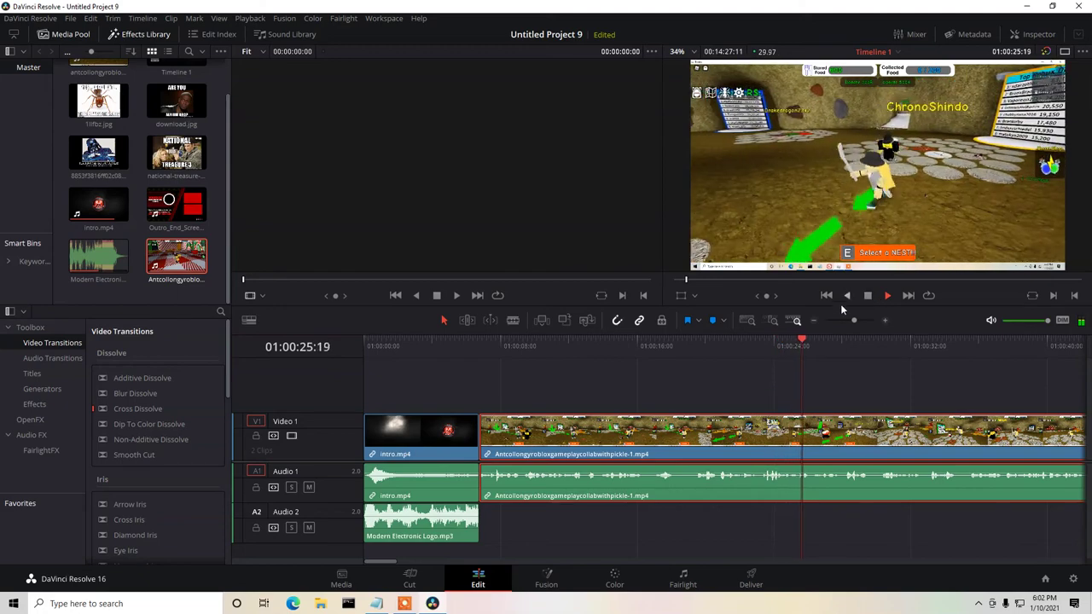
click(867, 295)
click(746, 350)
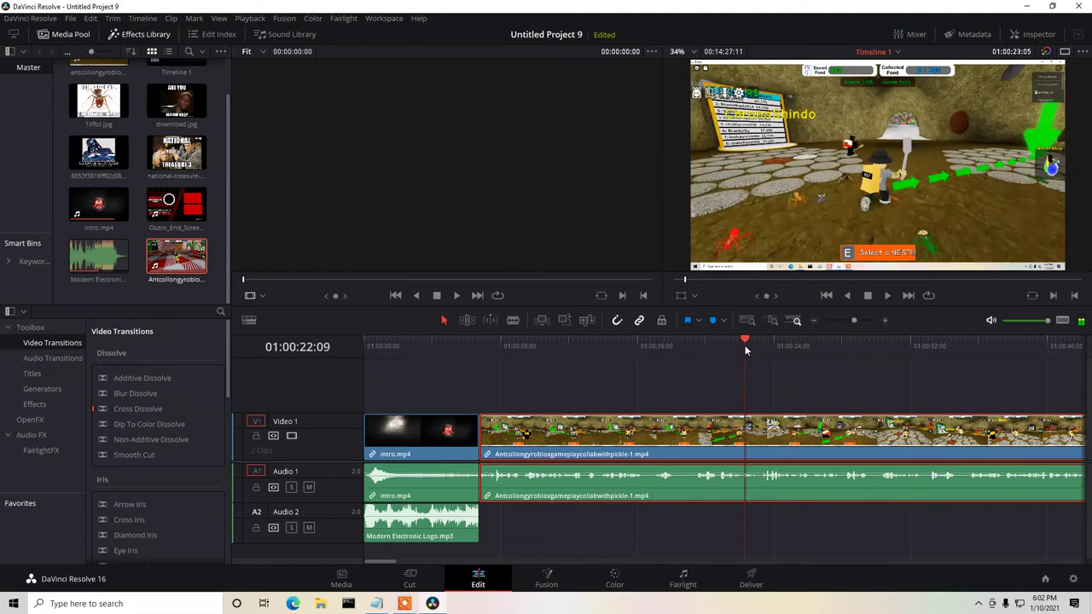
drag(746, 350, 743, 350)
key(space)
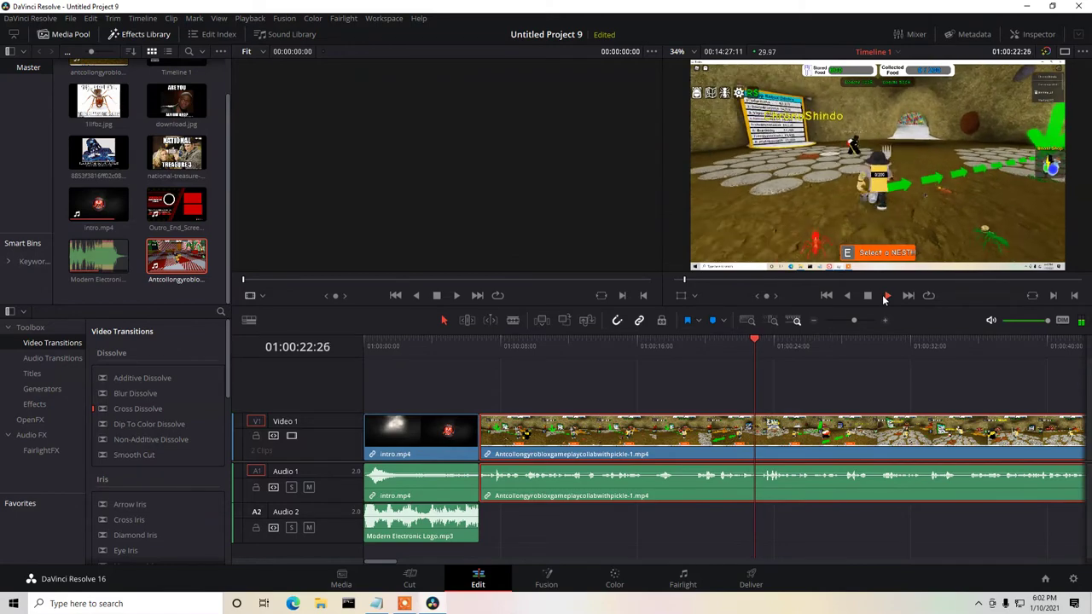
click(867, 295)
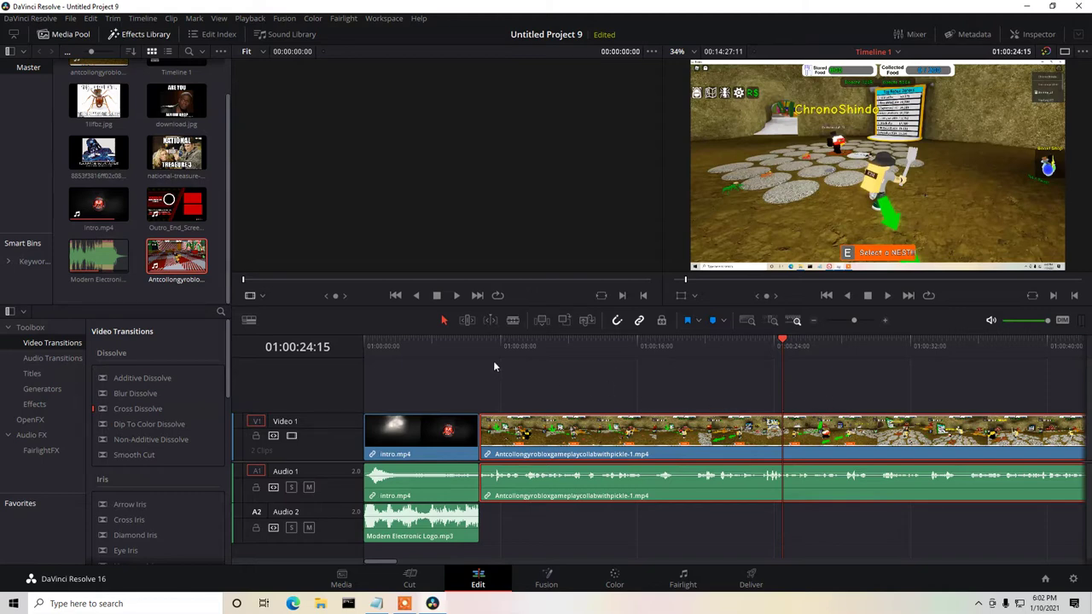
drag(179, 158, 843, 394)
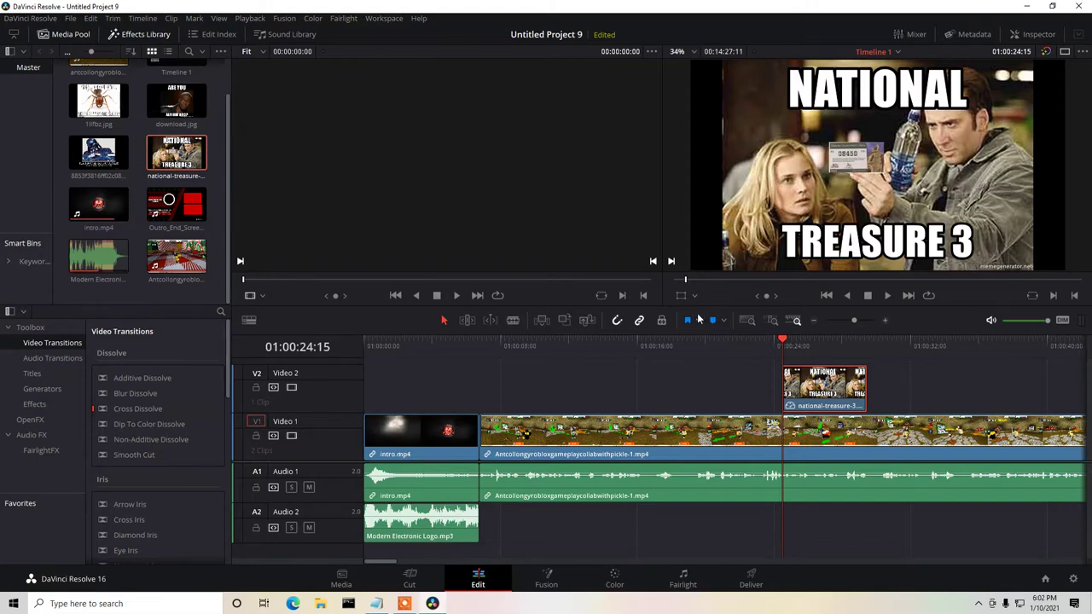
Scale the treasure meme to about 0.441 in the picture's lower-left area and shorten its clip to end near 01:00:27:20.
click(693, 296)
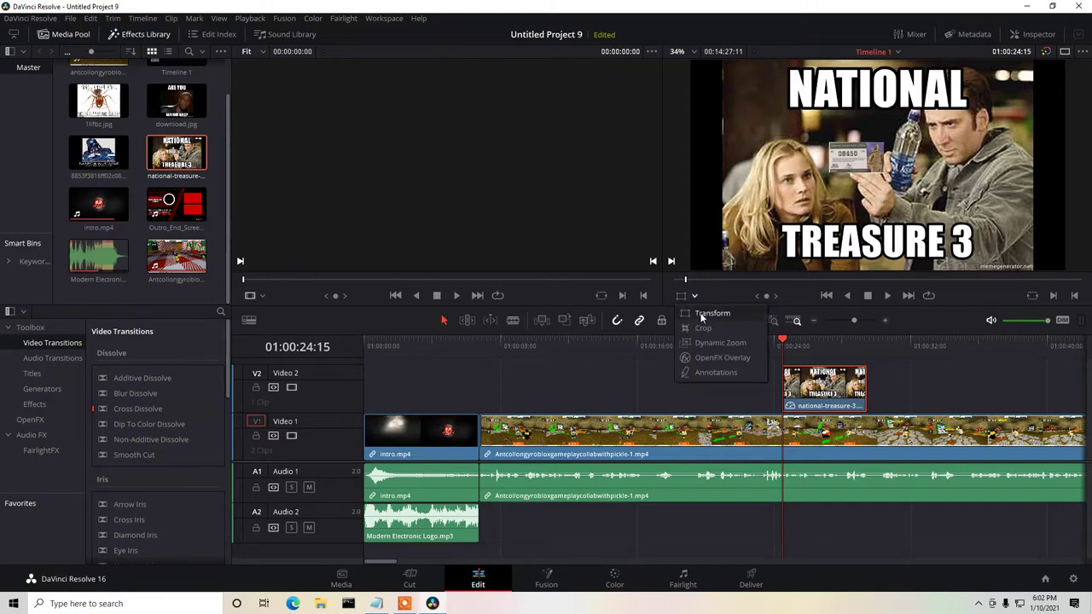
click(702, 314)
drag(723, 272, 811, 213)
drag(913, 160, 799, 202)
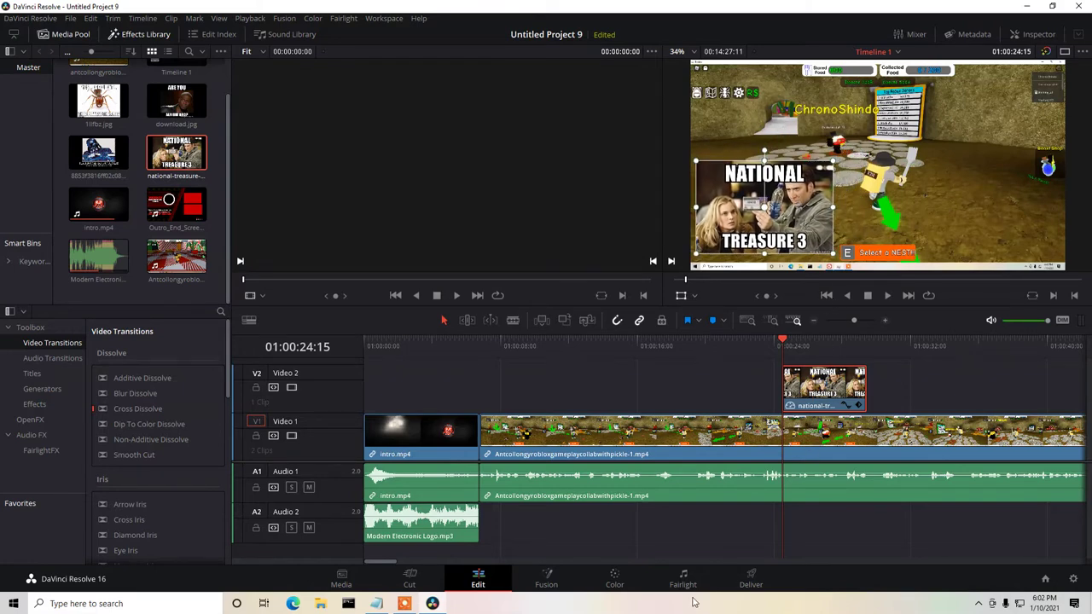
drag(392, 560, 407, 568)
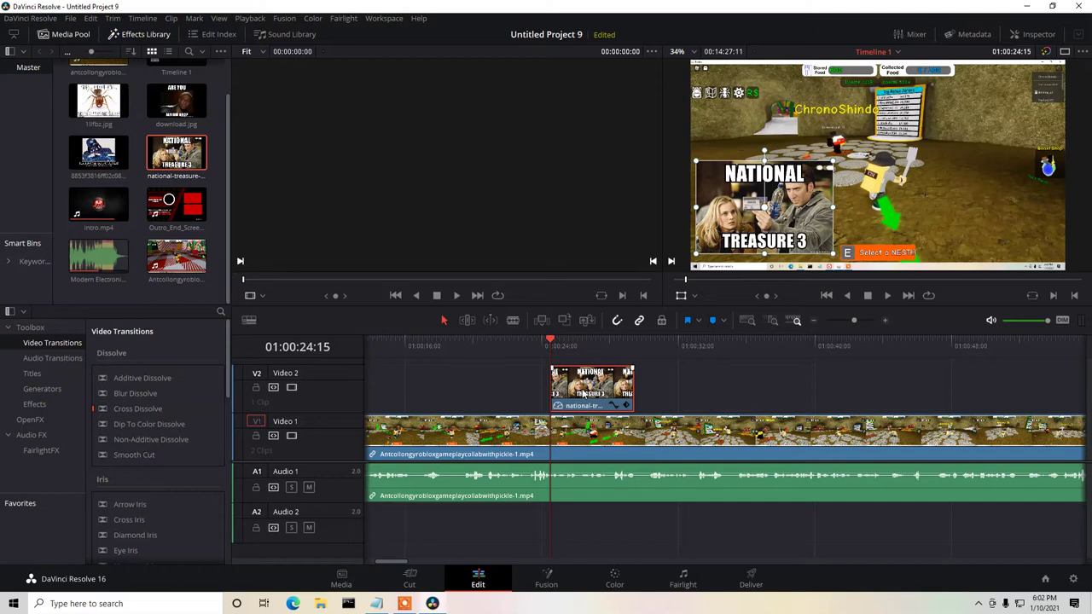
drag(632, 388, 603, 388)
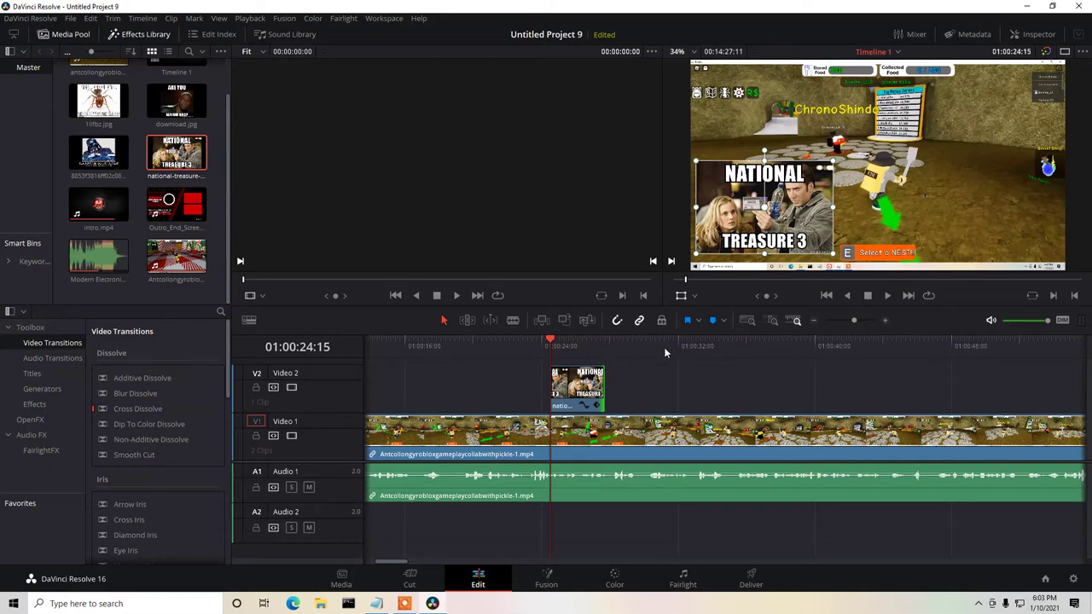
Keyframe the treasure meme's transform at 01:00:24:15 and animate it by 01:00:27:22 to zoom 0.217, position X 744.334, Y 338.595.
click(583, 388)
click(1034, 35)
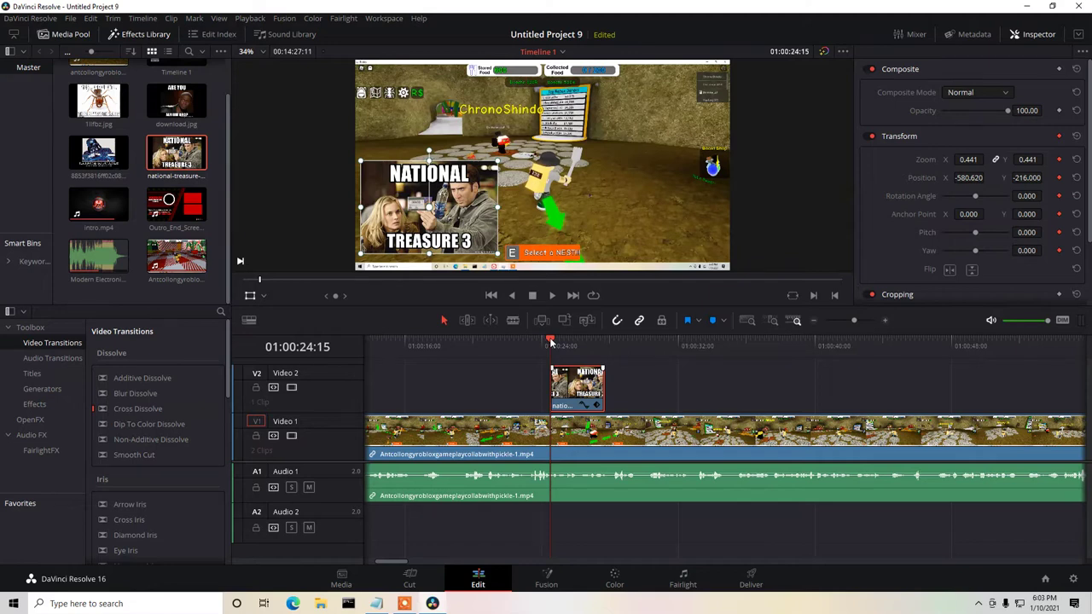
drag(586, 341, 597, 341)
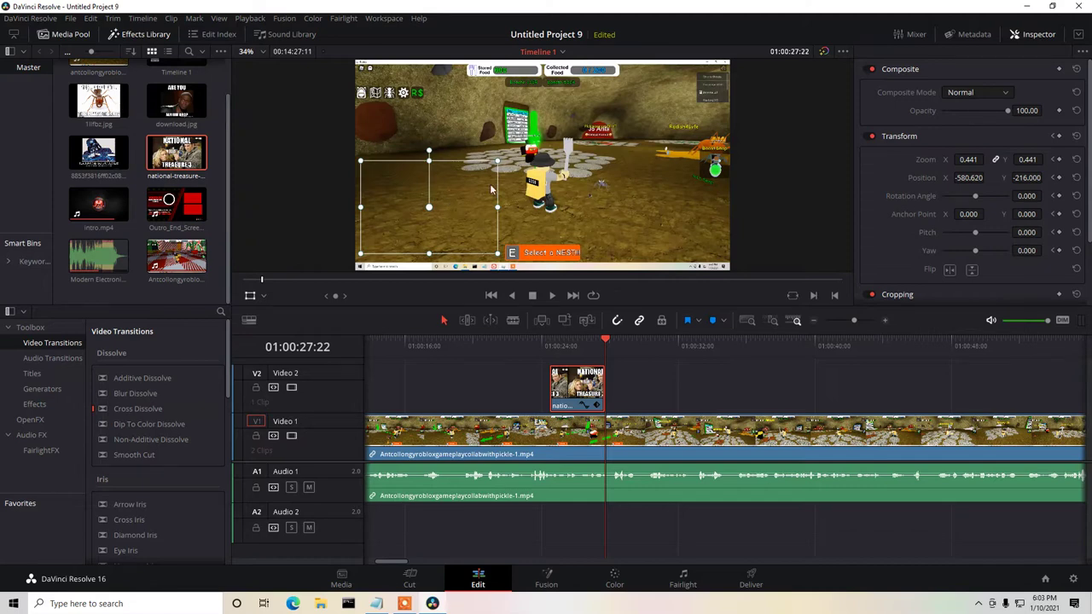
drag(460, 200, 654, 129)
drag(573, 177, 689, 102)
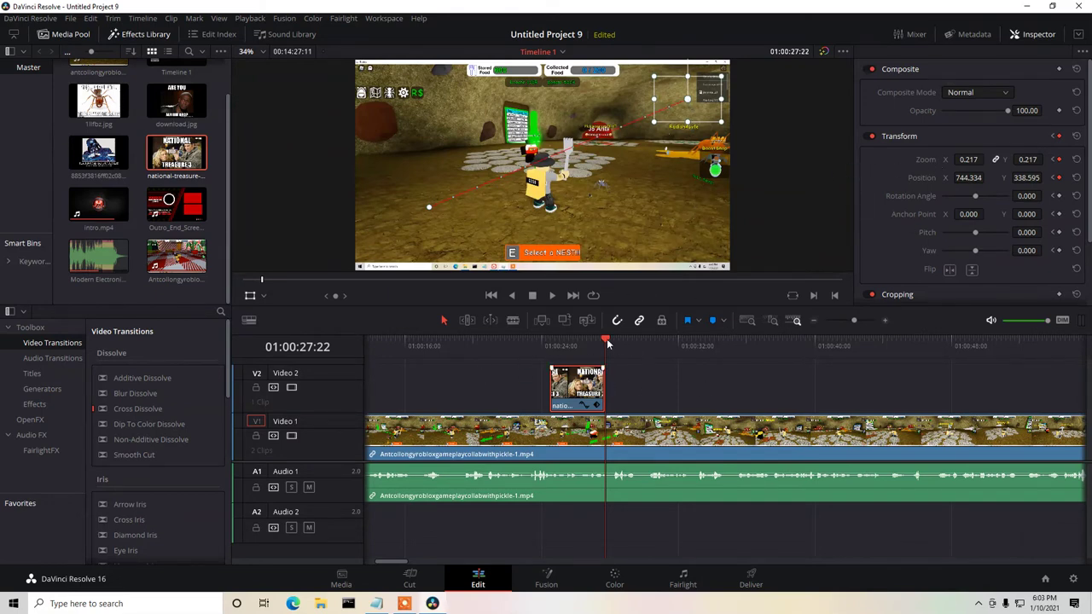
Play back the treasure meme's animation from about 01:00:23:11 until just past its end.
drag(608, 341, 531, 339)
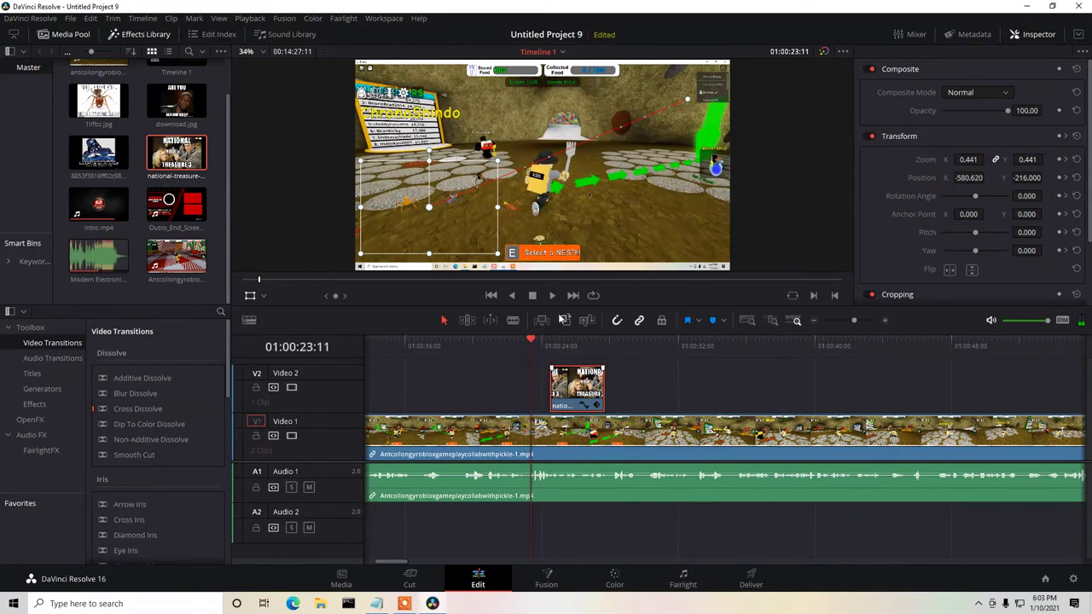
click(551, 297)
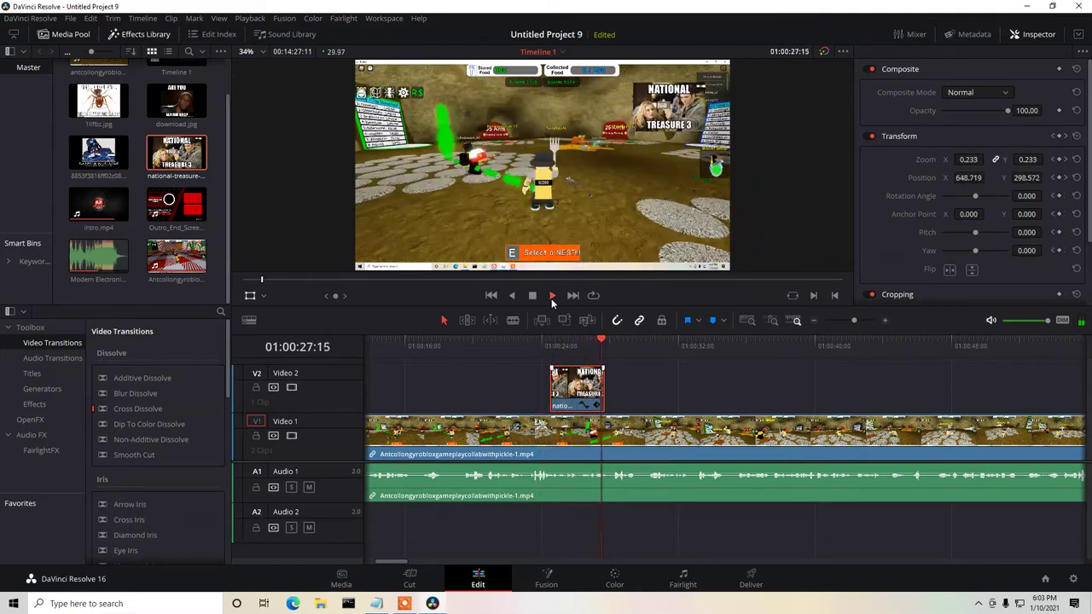
click(528, 296)
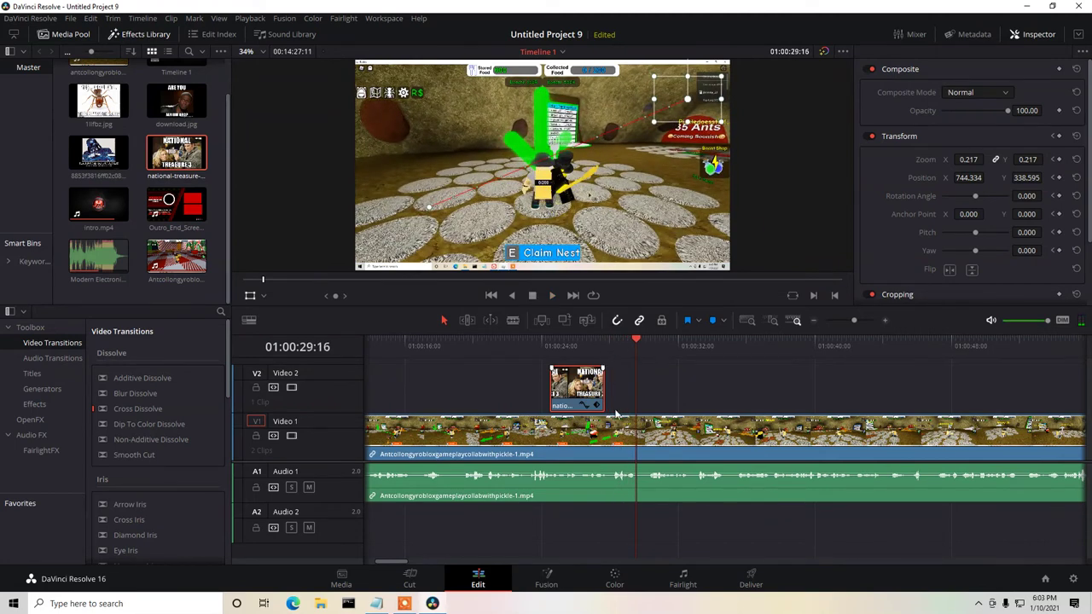
Delete the finished "start 40sec" and "20secs --tresure" lines from the Notepad notes and return to DaVinci Resolve.
drag(392, 563, 401, 561)
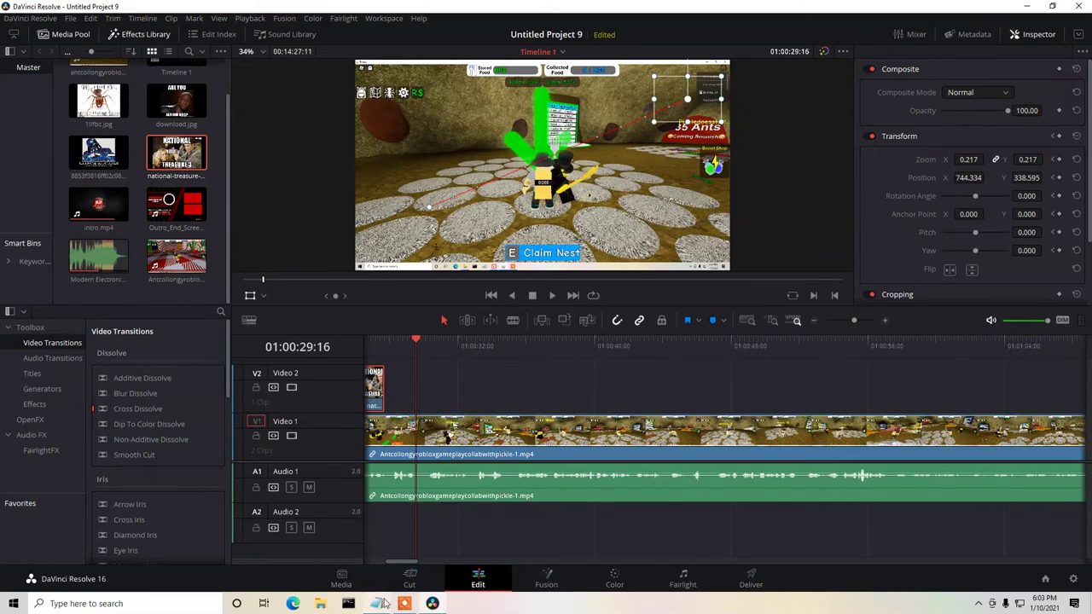
click(376, 603)
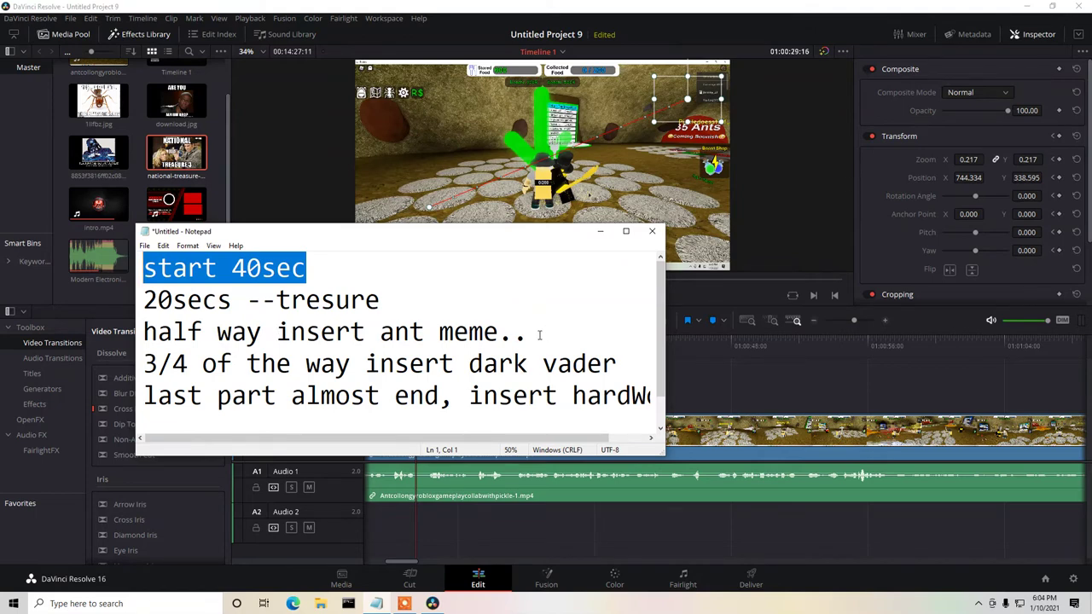
drag(452, 310, 146, 249)
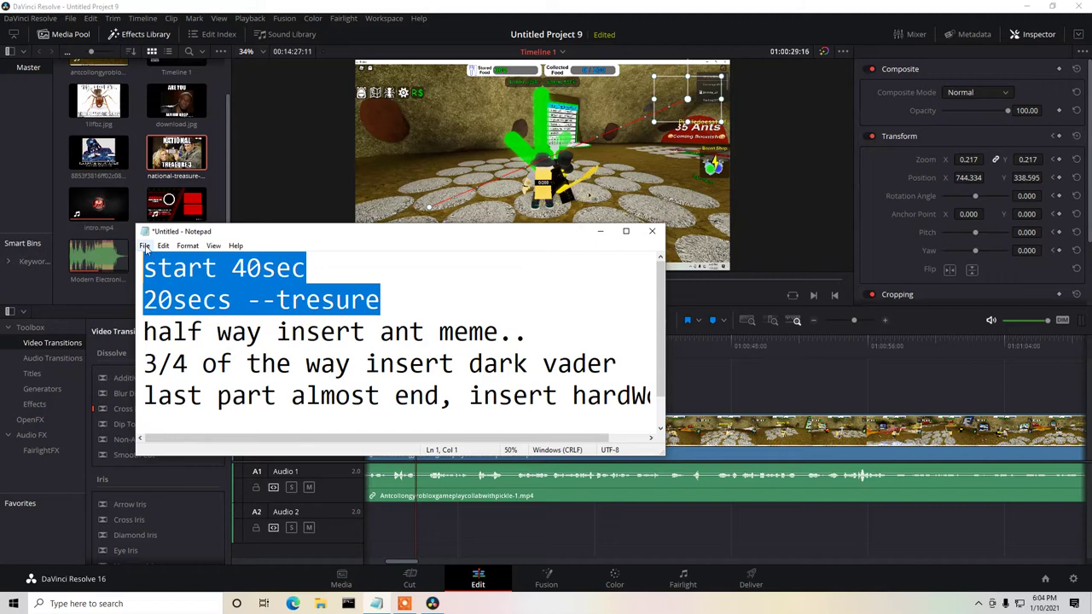
key(BackSpace)
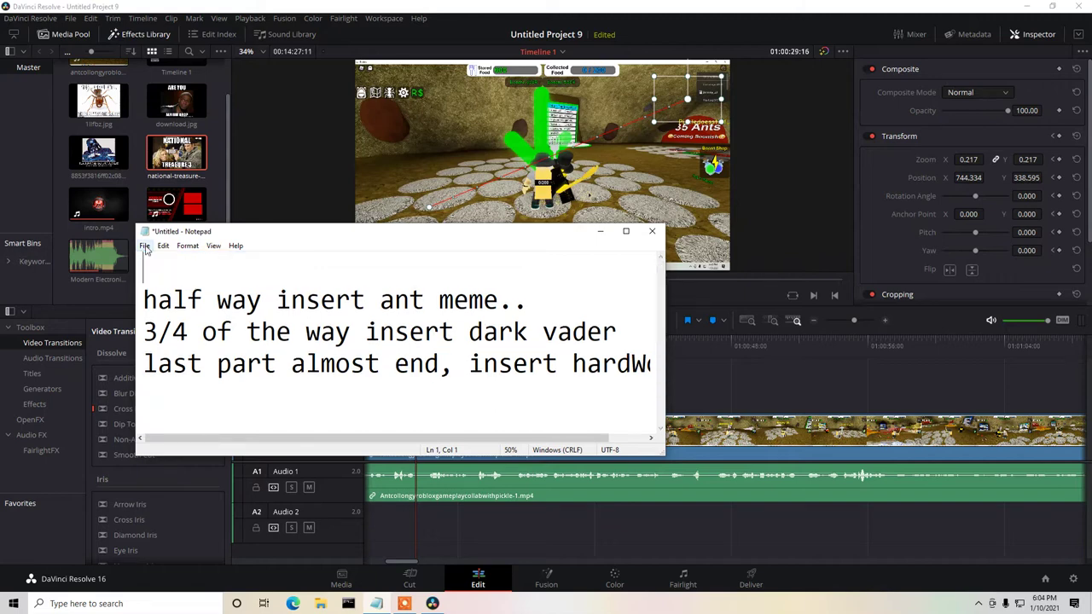
click(785, 6)
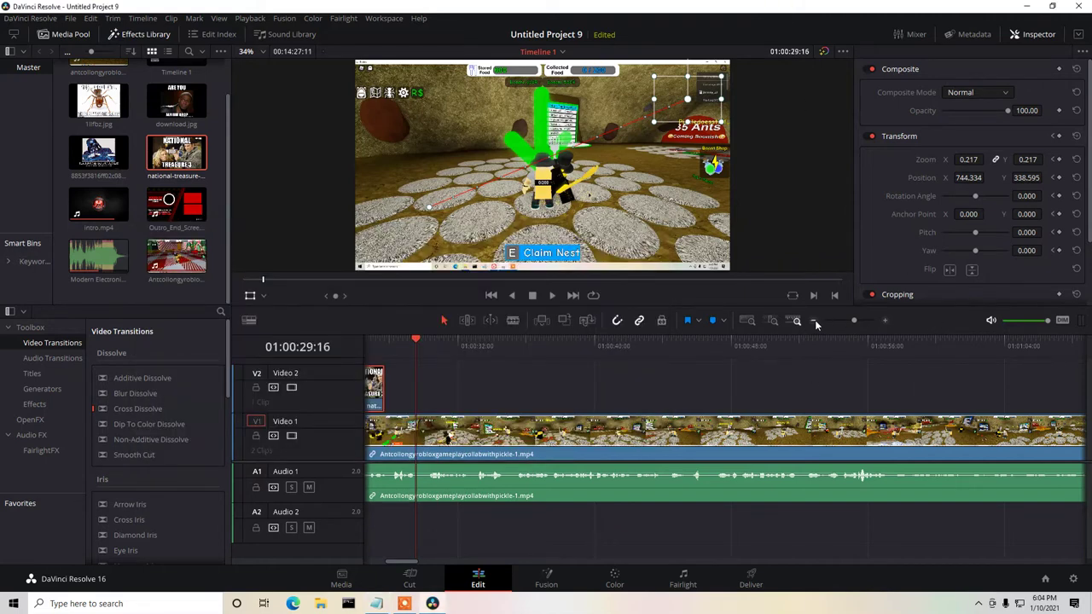
Review the gameplay's midpoint from about 01:07:15, set the playhead at 01:07:40:09, and open the ant meme image in the source viewer.
click(814, 320)
click(814, 321)
click(813, 320)
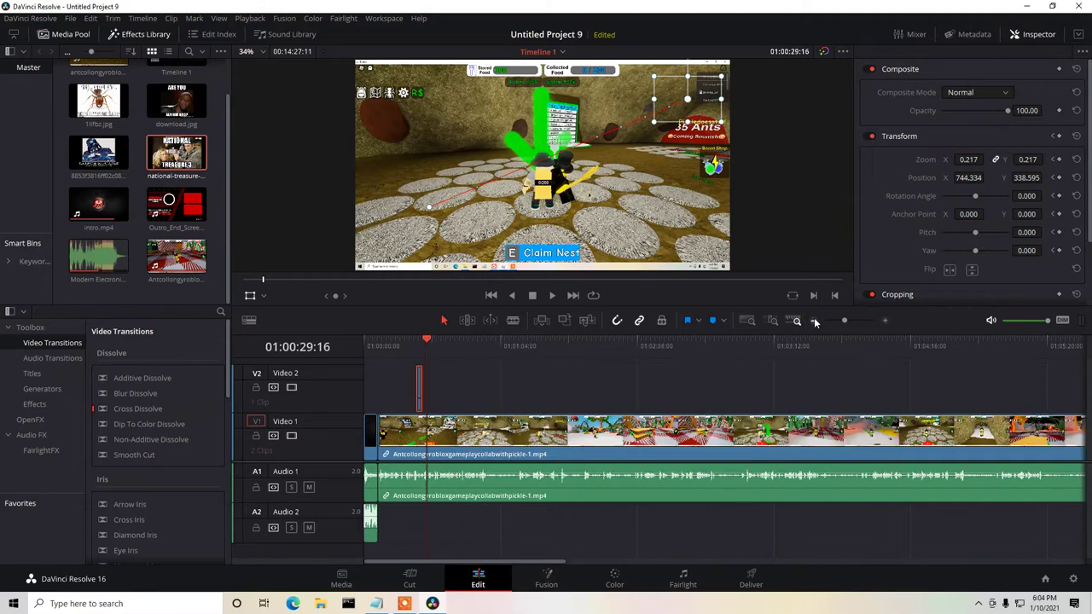
click(814, 321)
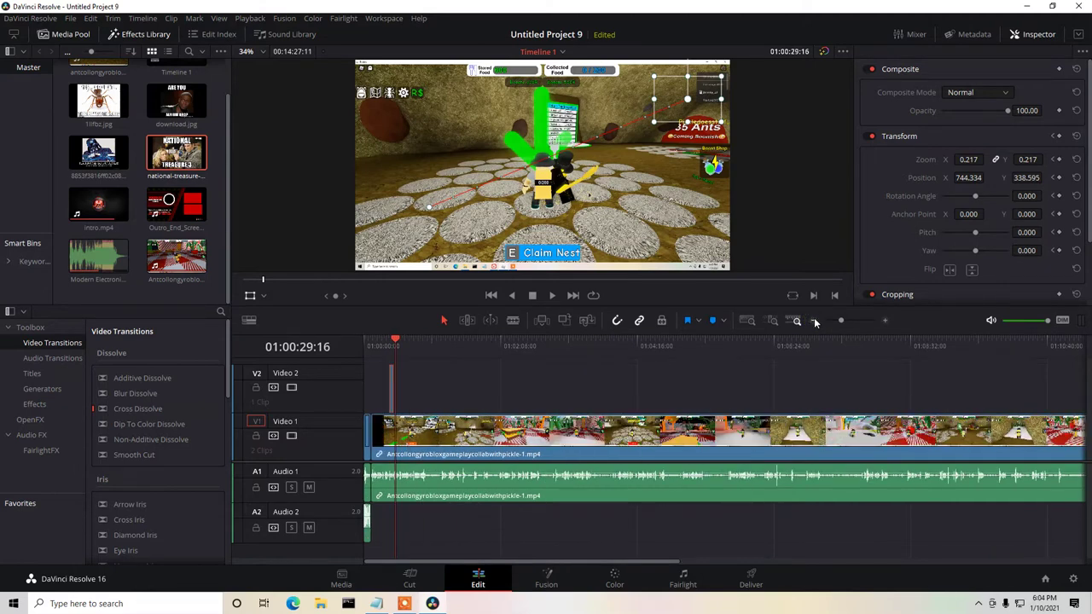
click(814, 321)
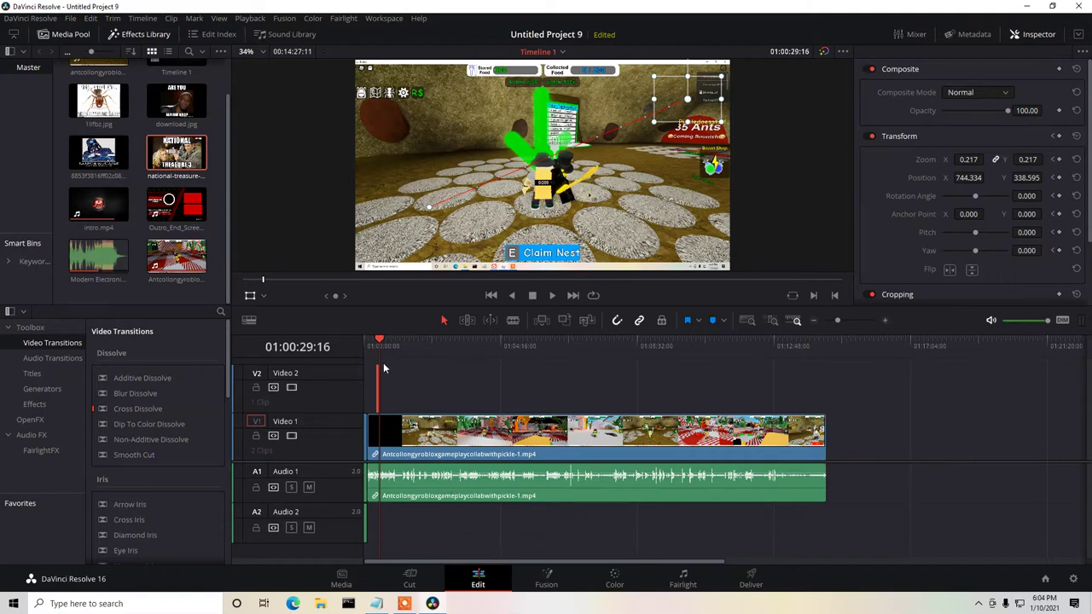
drag(381, 340, 596, 340)
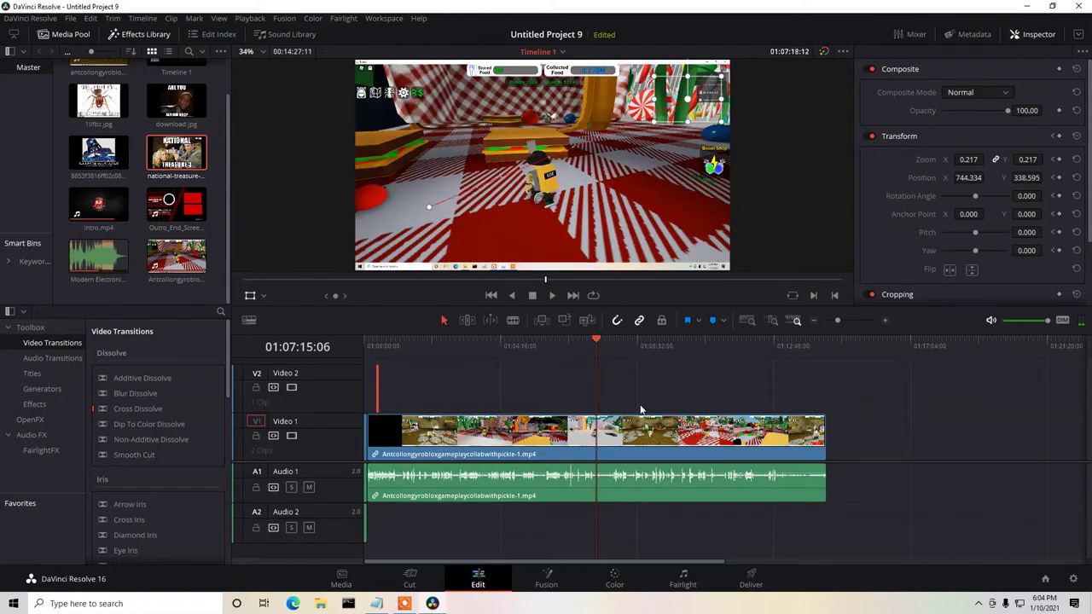
click(552, 296)
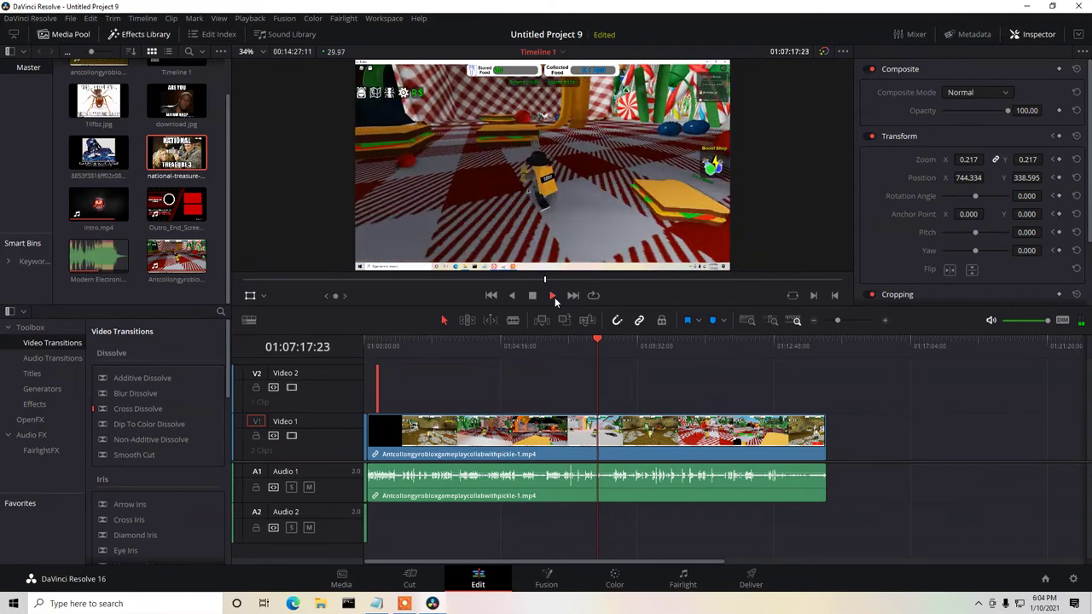
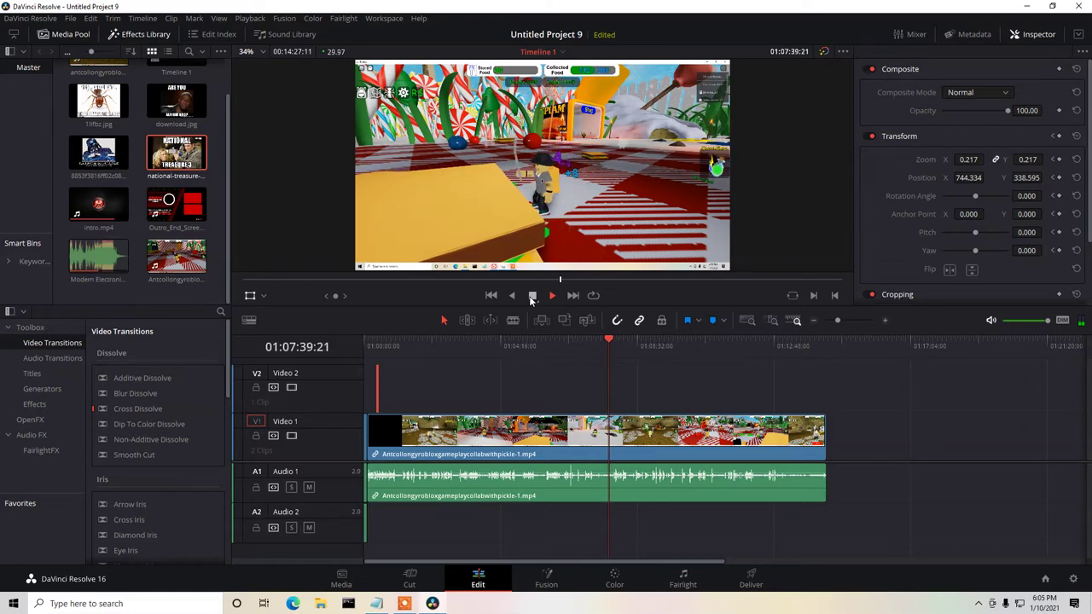
click(531, 295)
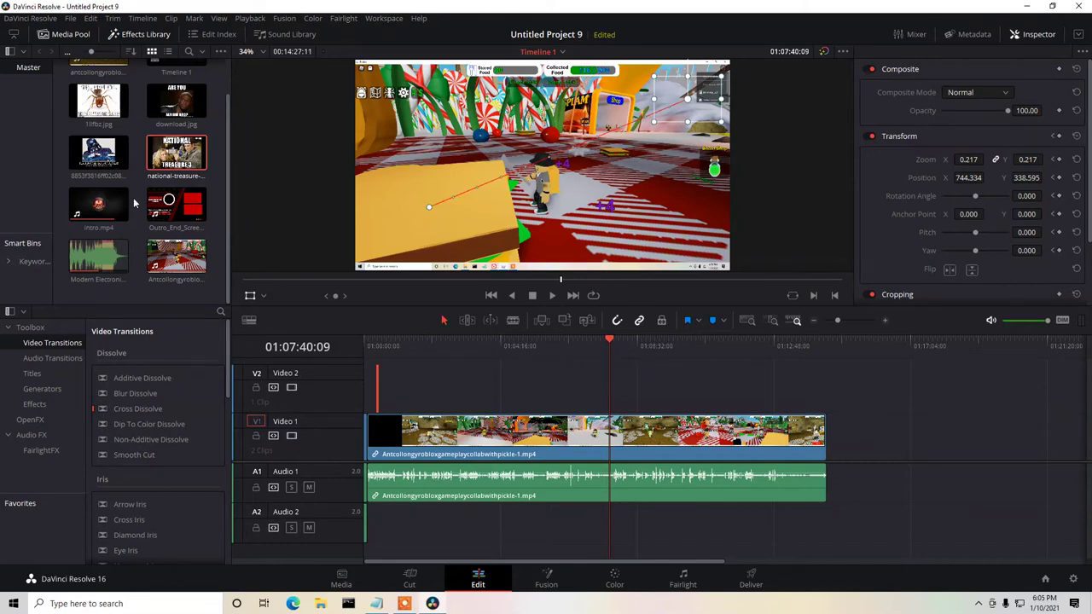
double_click(99, 101)
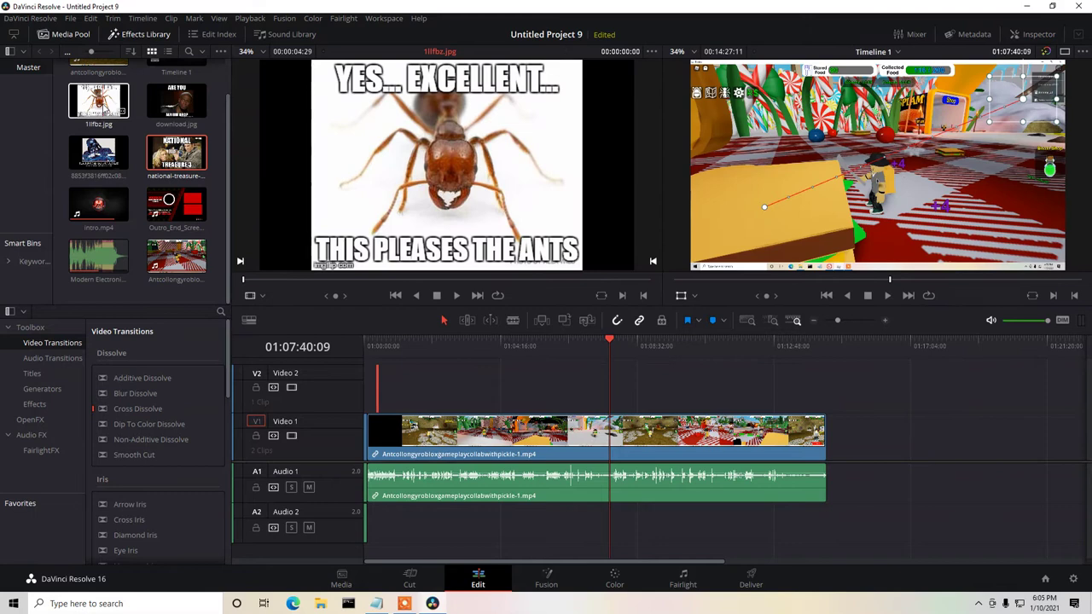
drag(100, 100, 624, 385)
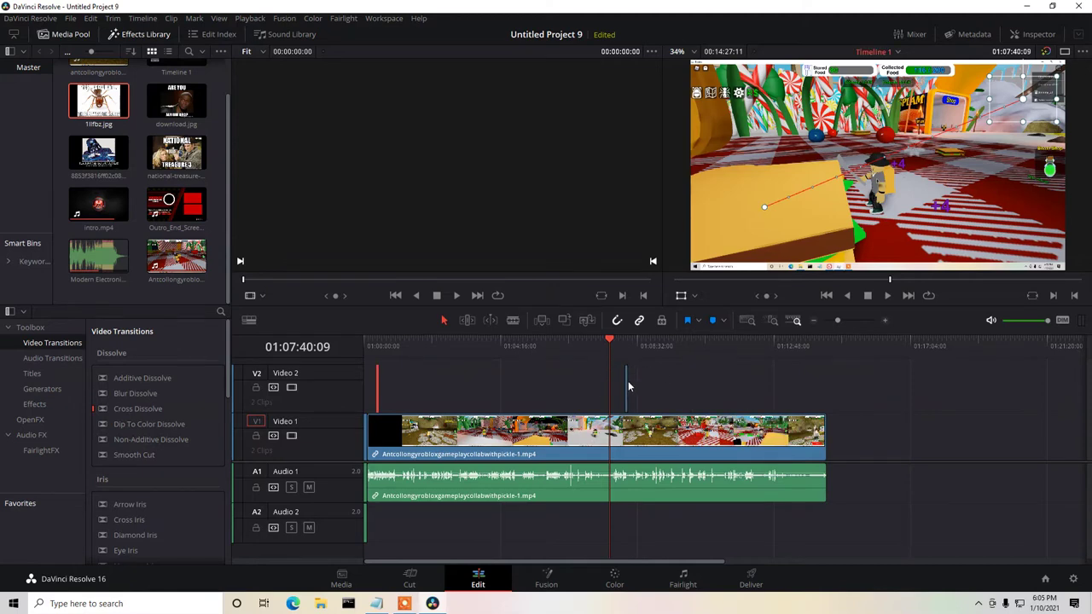
click(625, 383)
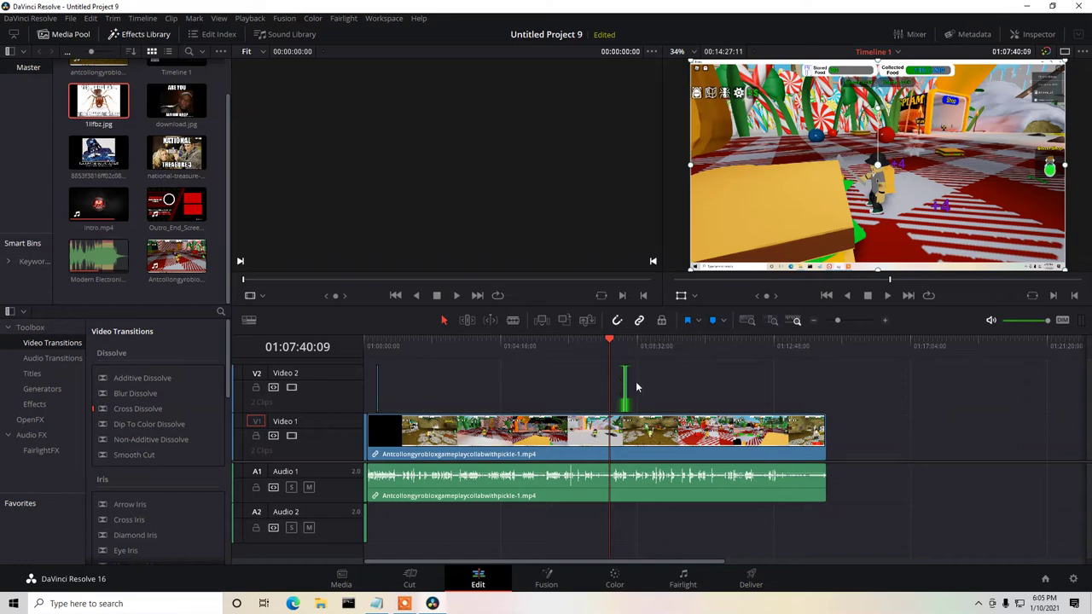
key(ctrl+z)
Place the ant meme image on the Video 2 track, starting at the playhead at 01:07:40:09.
click(886, 322)
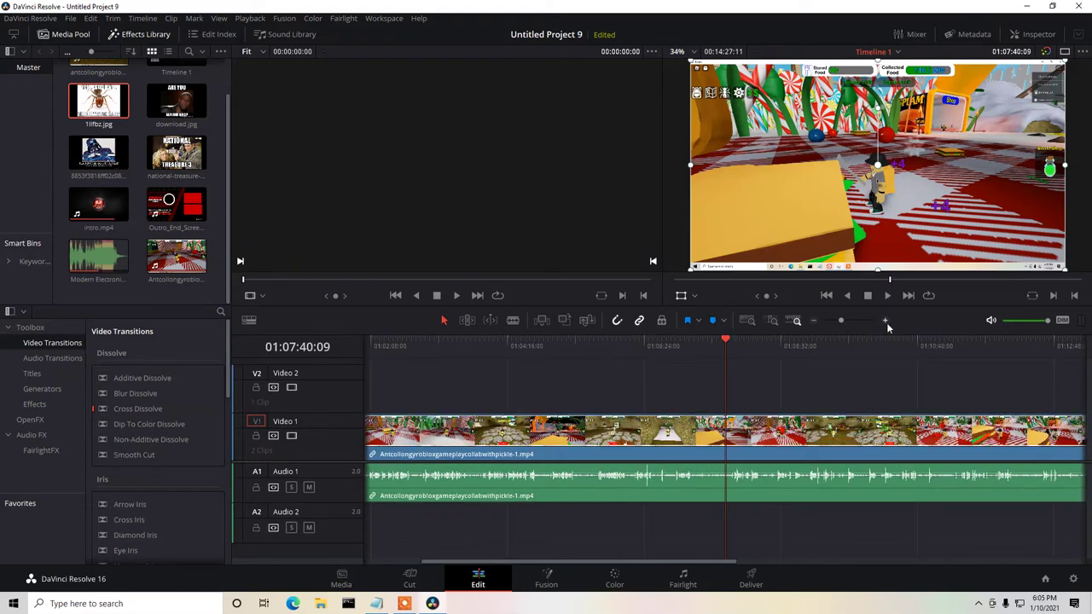
click(886, 322)
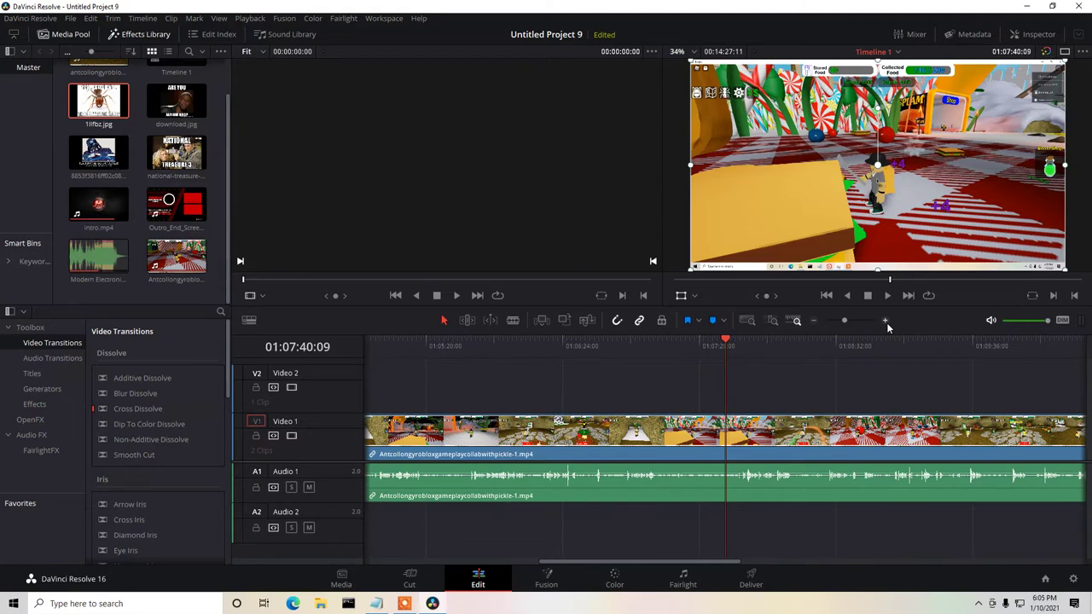
click(886, 321)
drag(99, 100, 740, 397)
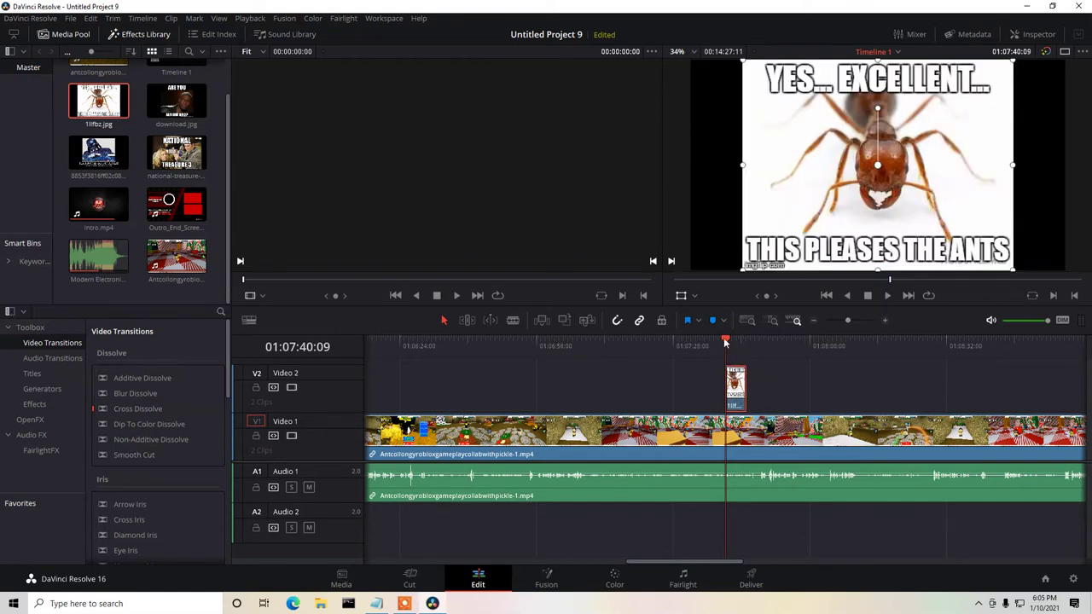
Play back the timeline from 01:07:37:18 until just past the end of the ant meme clip.
click(714, 341)
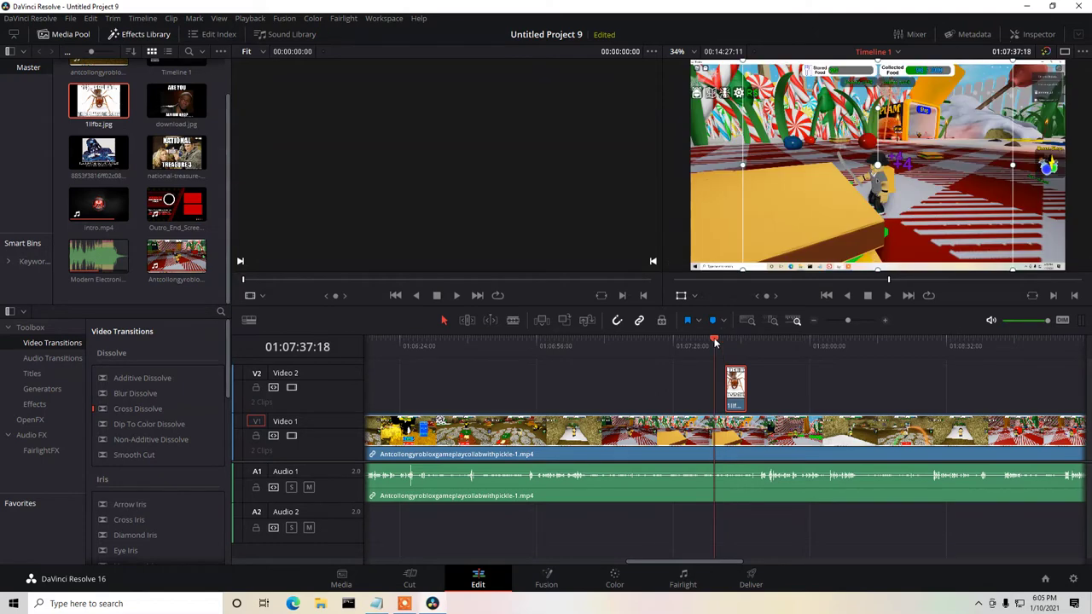
click(888, 296)
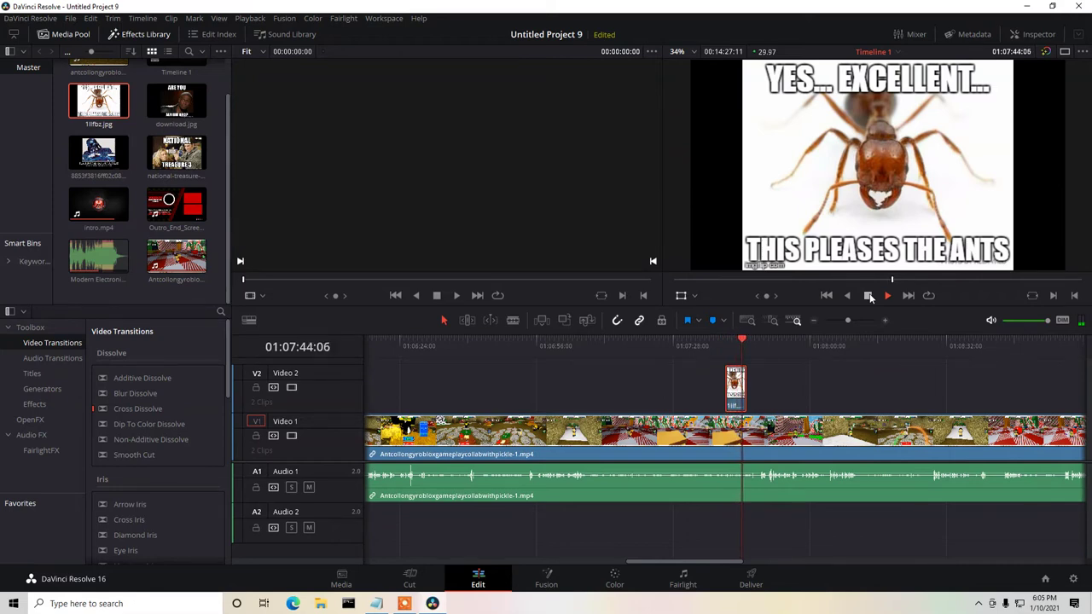
click(869, 296)
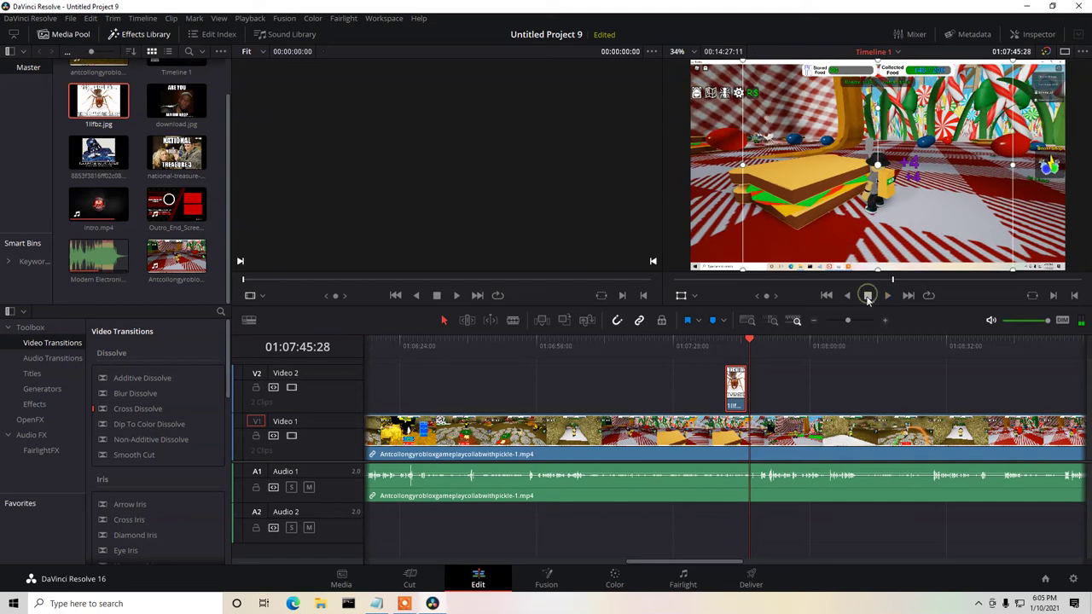
Shrink the ant meme to zoom 0.506 at position X -580.816, Y 233.514, and keyframe its transform at 01:07:40:09.
drag(751, 342, 726, 339)
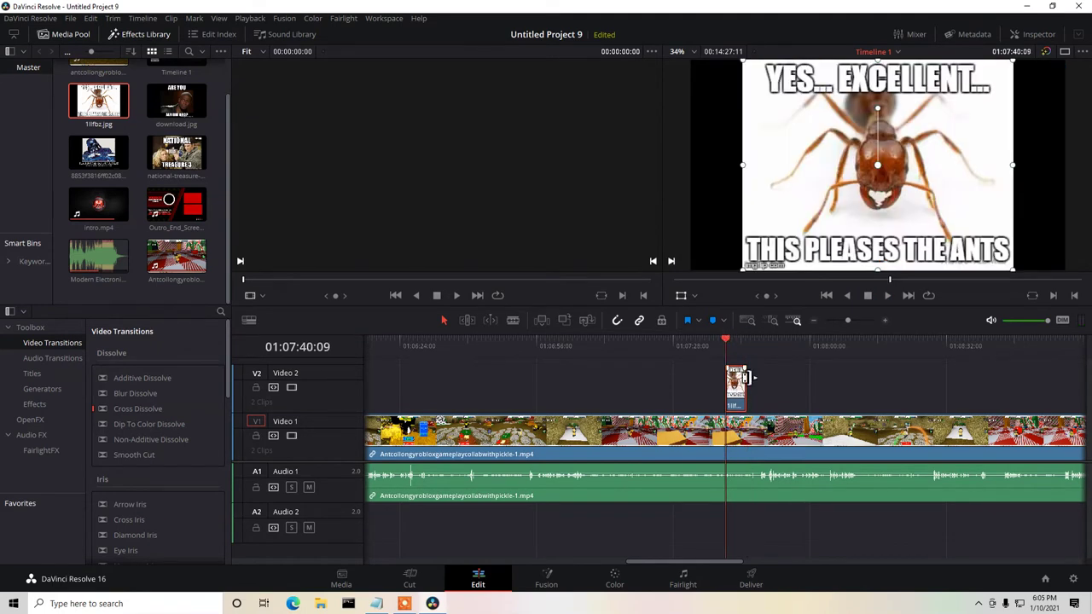
click(682, 296)
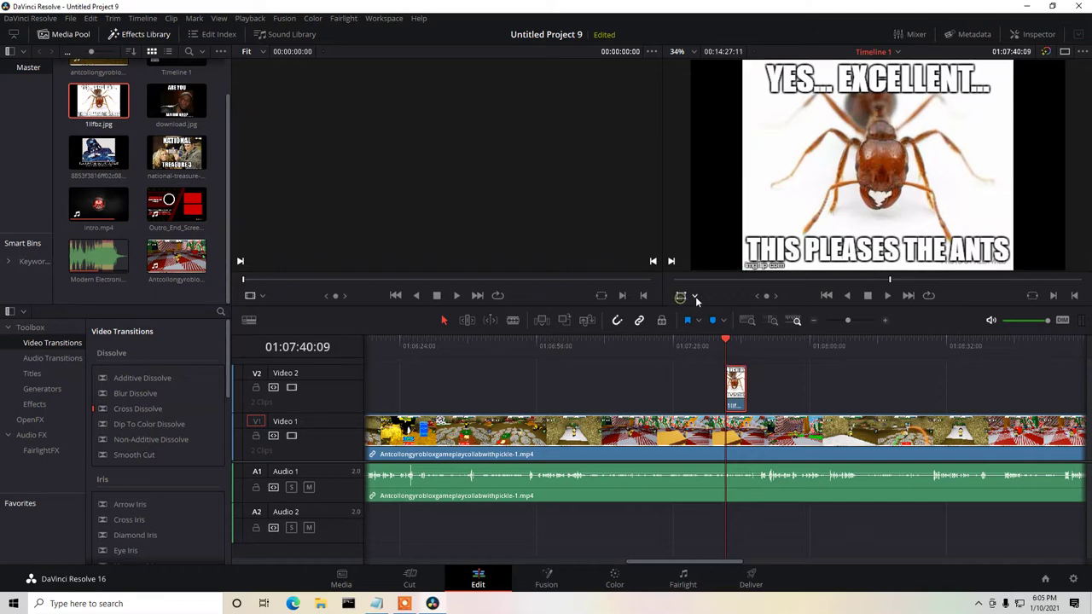
click(694, 296)
click(711, 313)
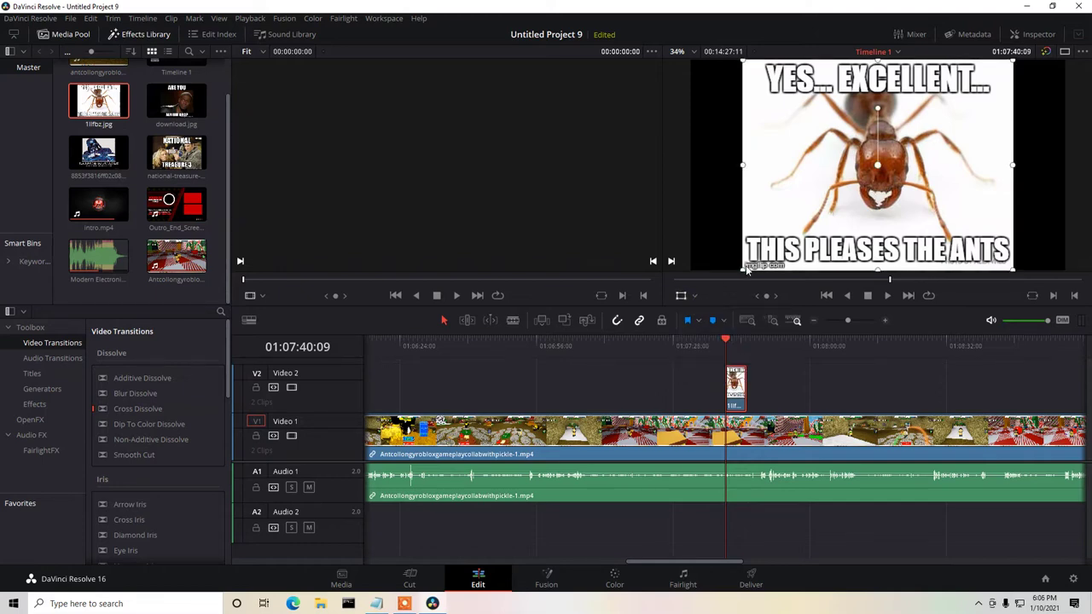
drag(743, 271, 810, 197)
drag(913, 166, 799, 121)
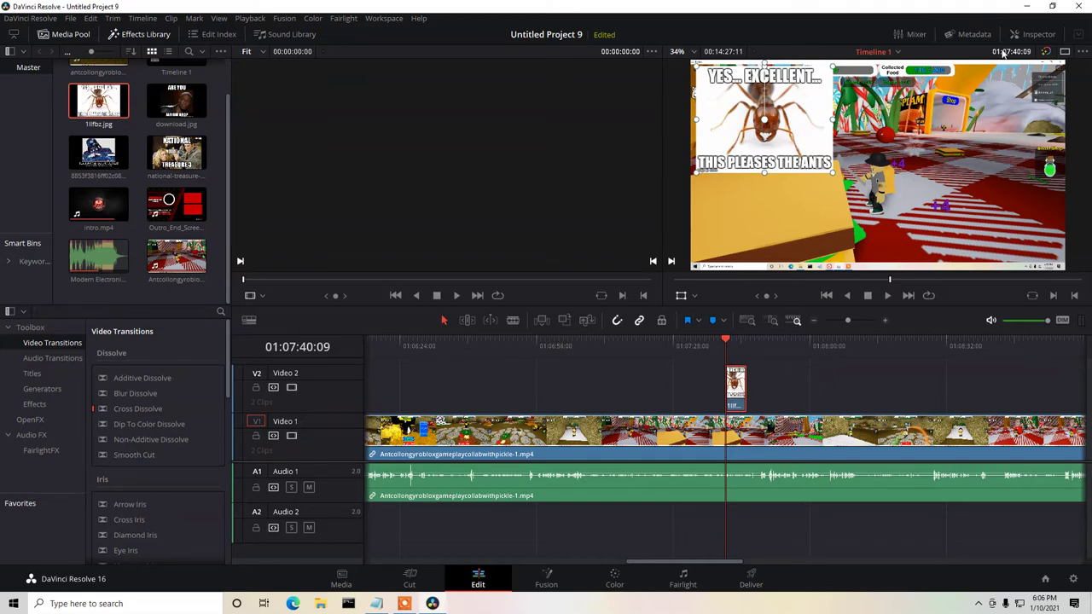
click(1036, 34)
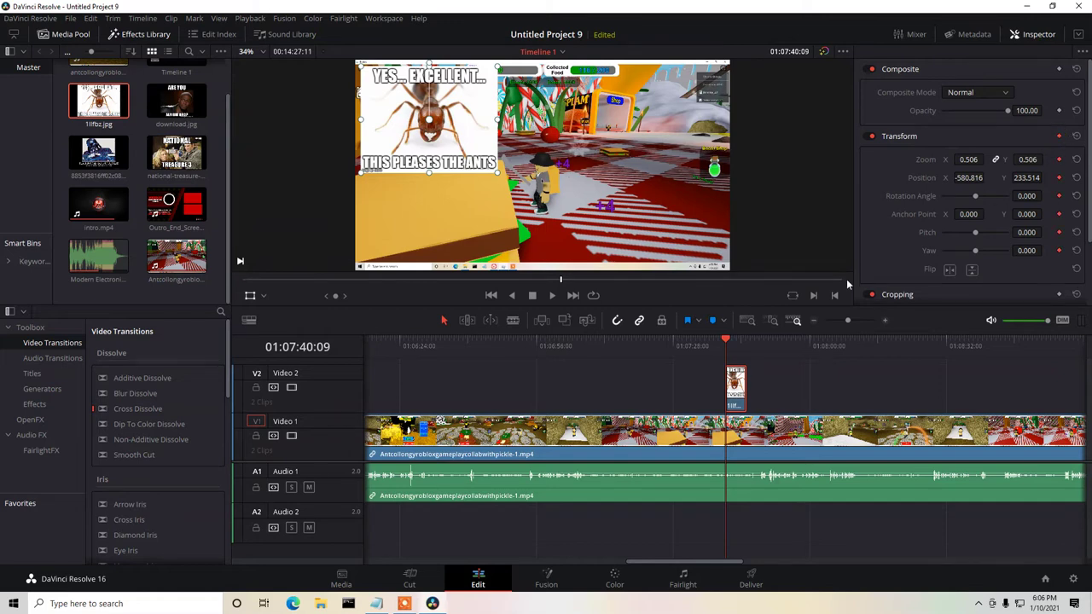
Animate the ant meme by 01:07:45:08 to zoom 0.234, position X -641.784, Y -373.622 and rotation angle 30.600.
click(744, 341)
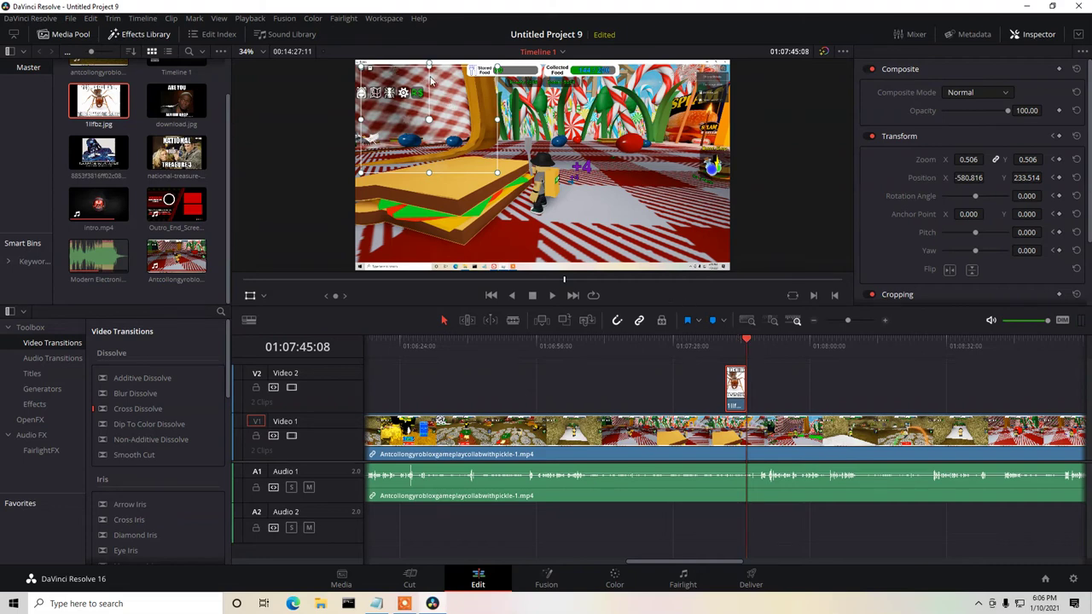
drag(449, 91, 450, 184)
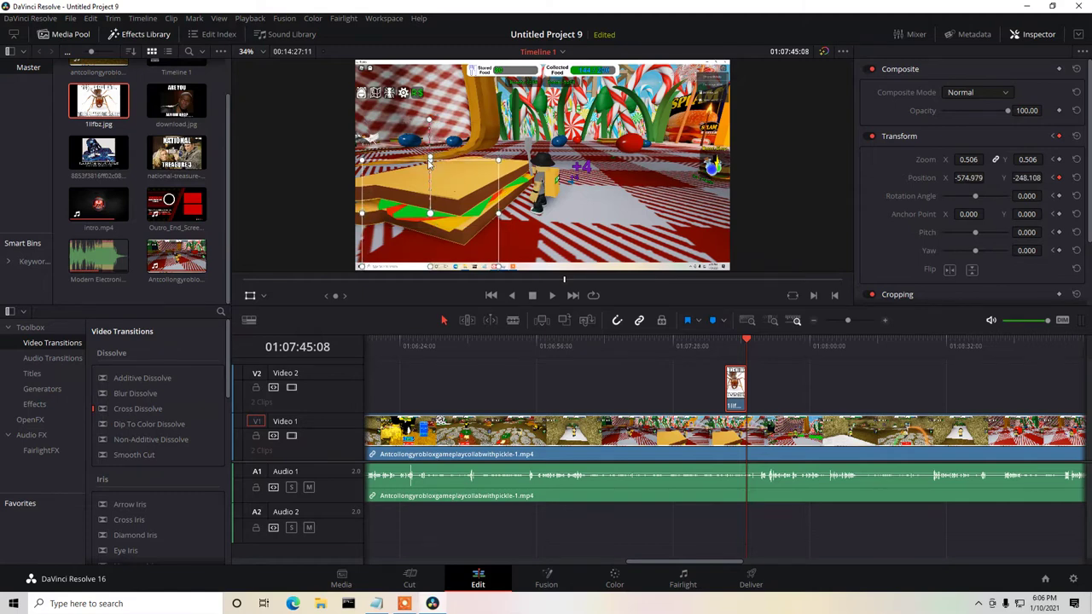
drag(362, 160, 417, 240)
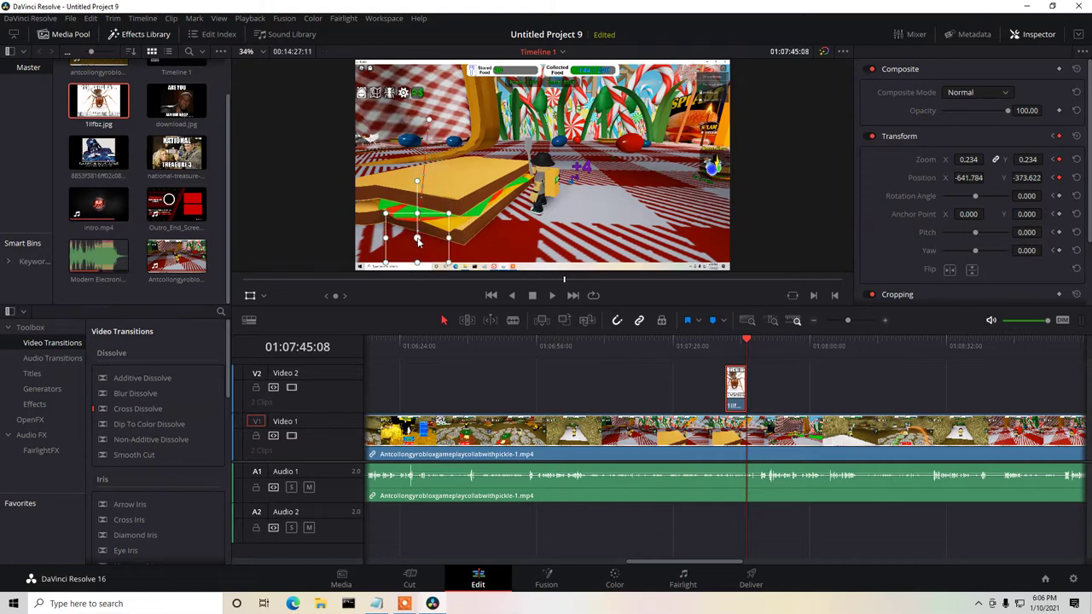
drag(417, 185, 385, 189)
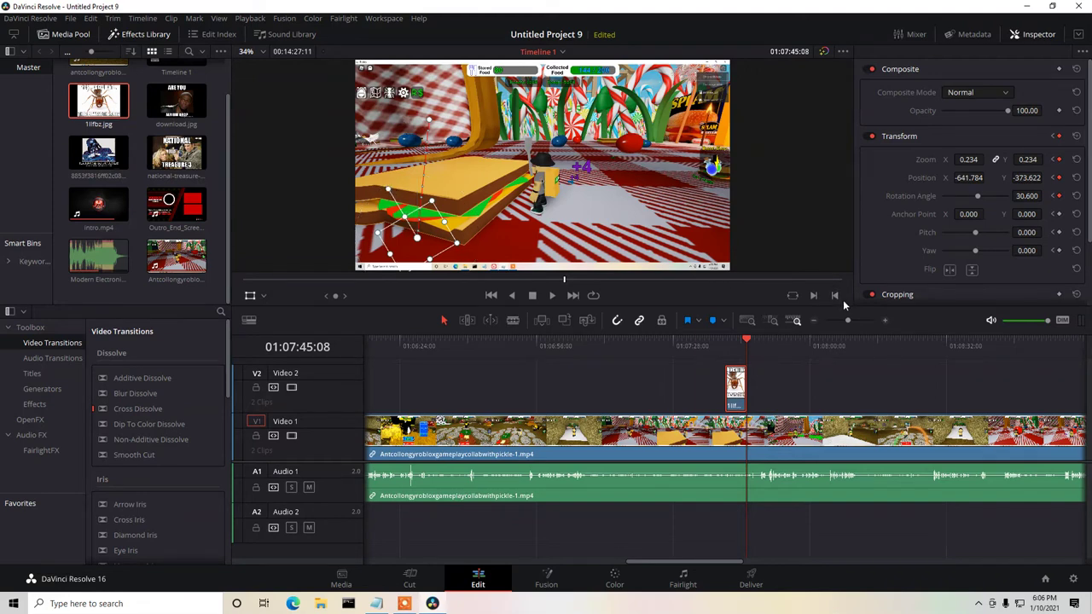
Play back the ant meme's animation from 01:07:37:18 until just past its end.
drag(747, 341, 715, 344)
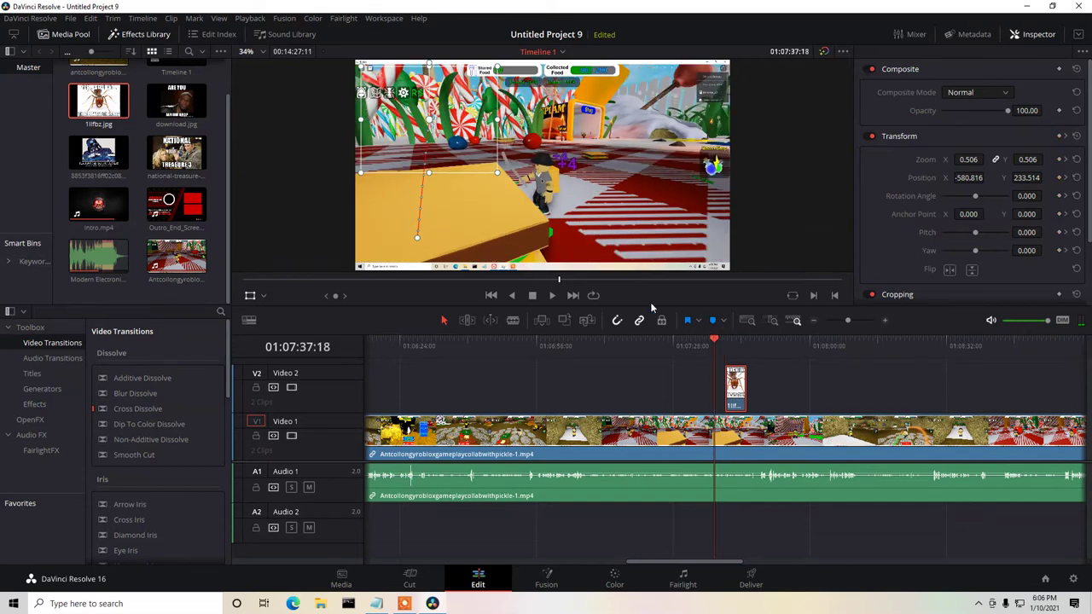
click(551, 295)
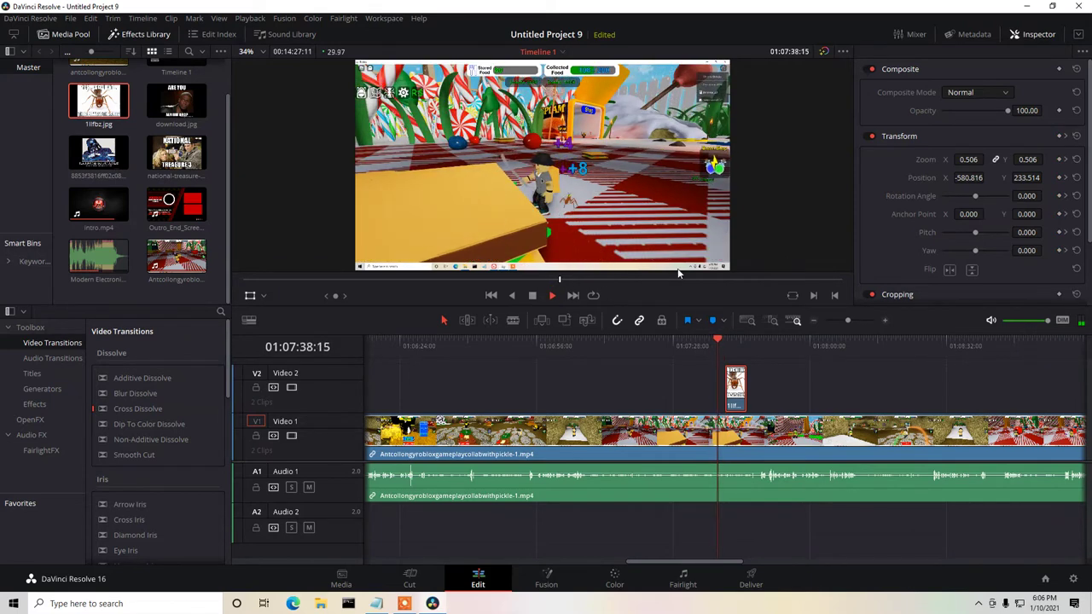
click(531, 296)
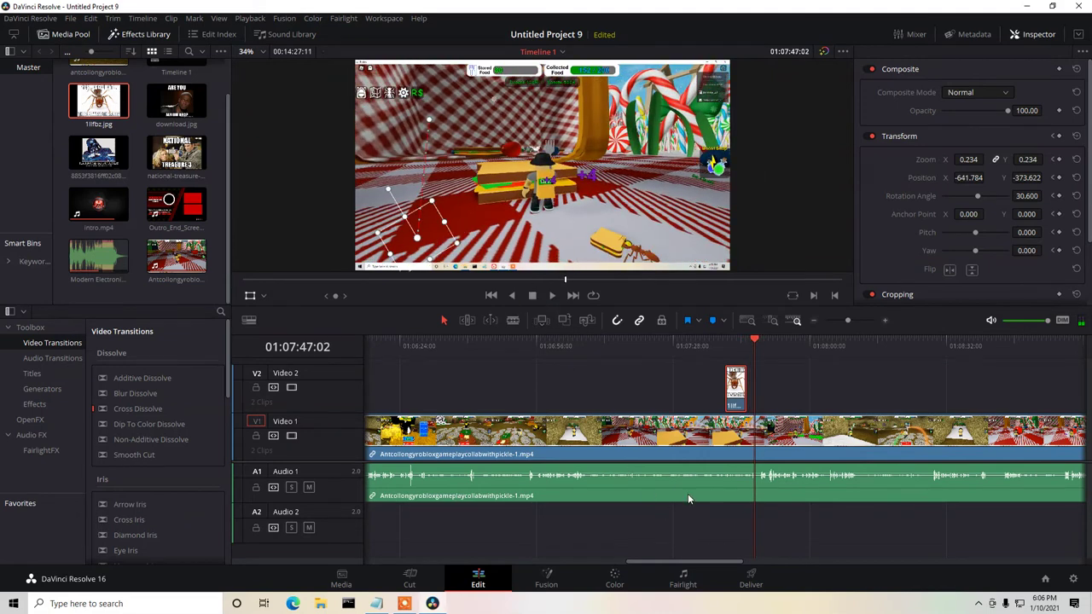
Delete the finished "half way insert ant meme.." line from the Notepad notes and return to DaVinci Resolve.
click(348, 603)
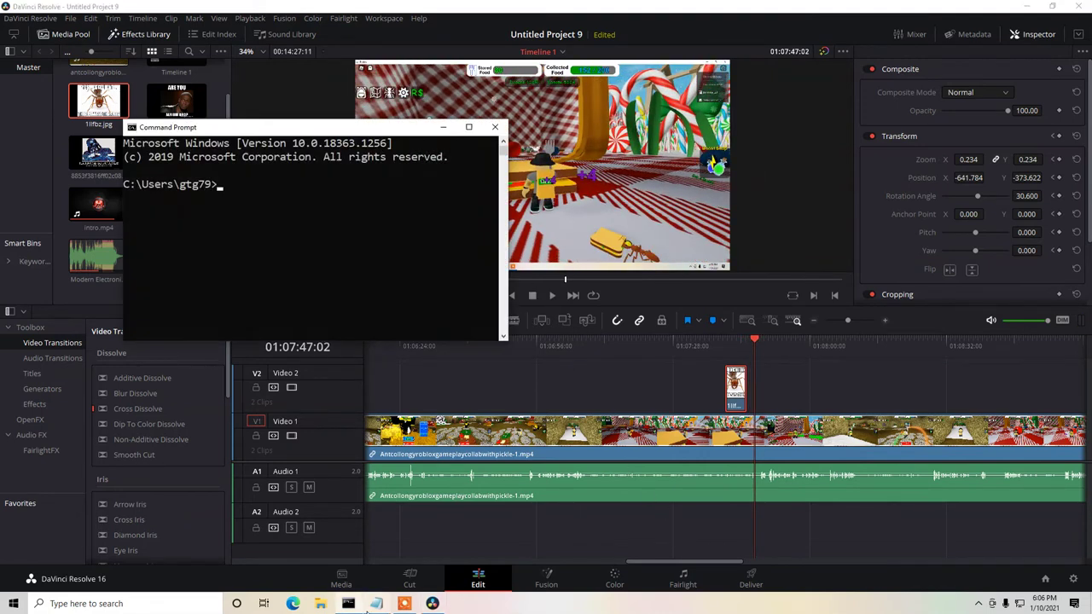
click(495, 127)
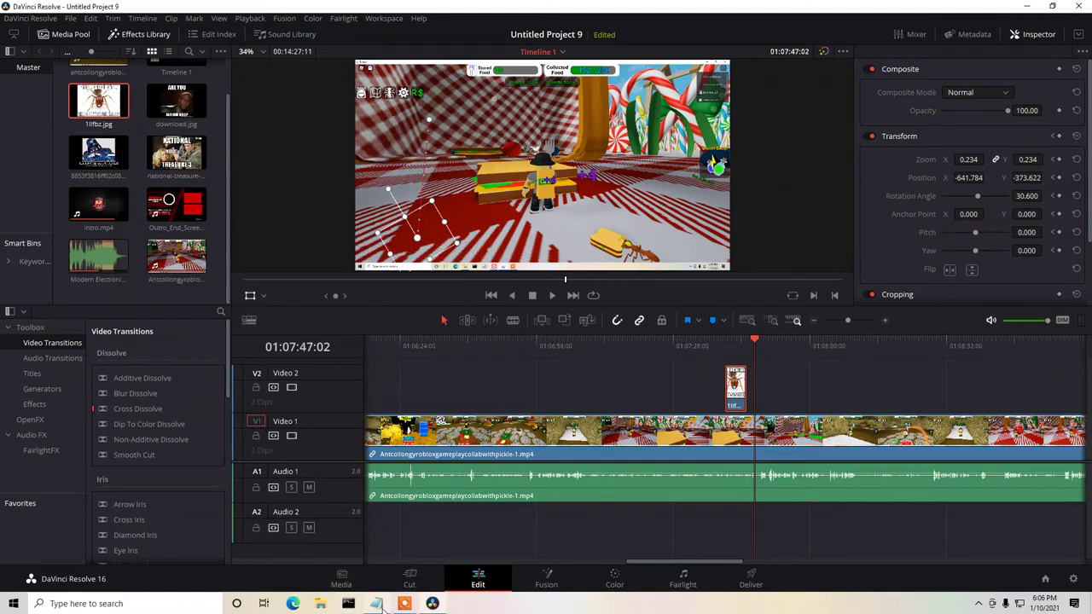
click(376, 603)
drag(535, 301, 141, 299)
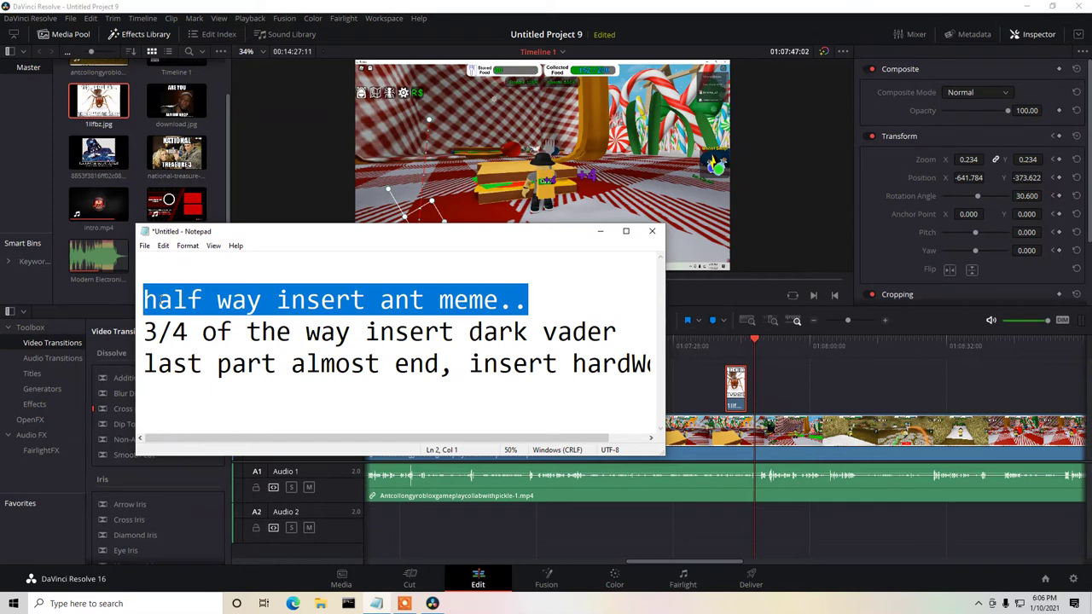
key(BackSpace)
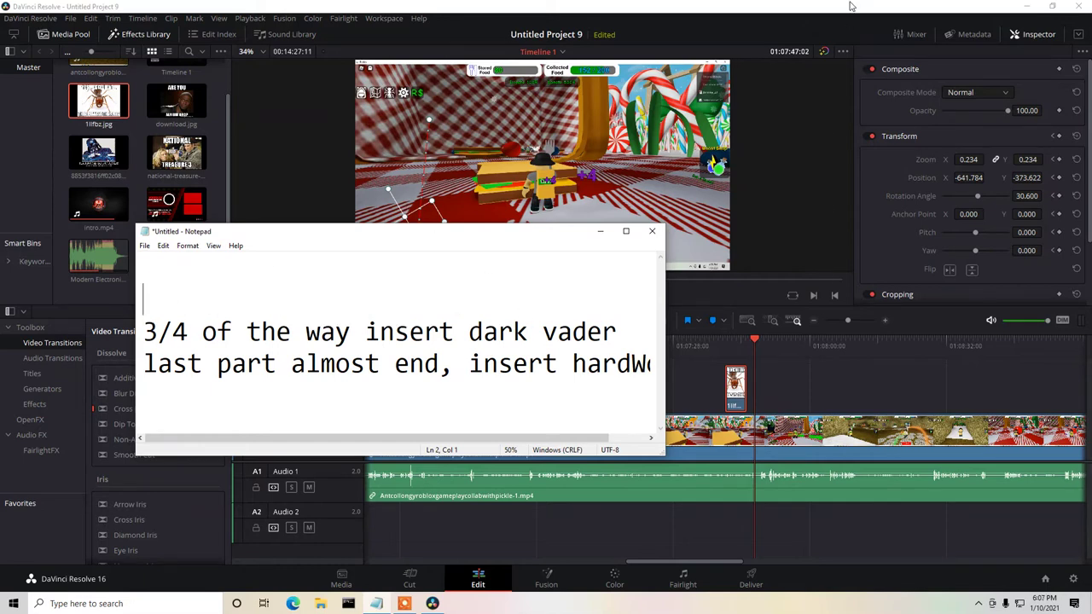
click(836, 247)
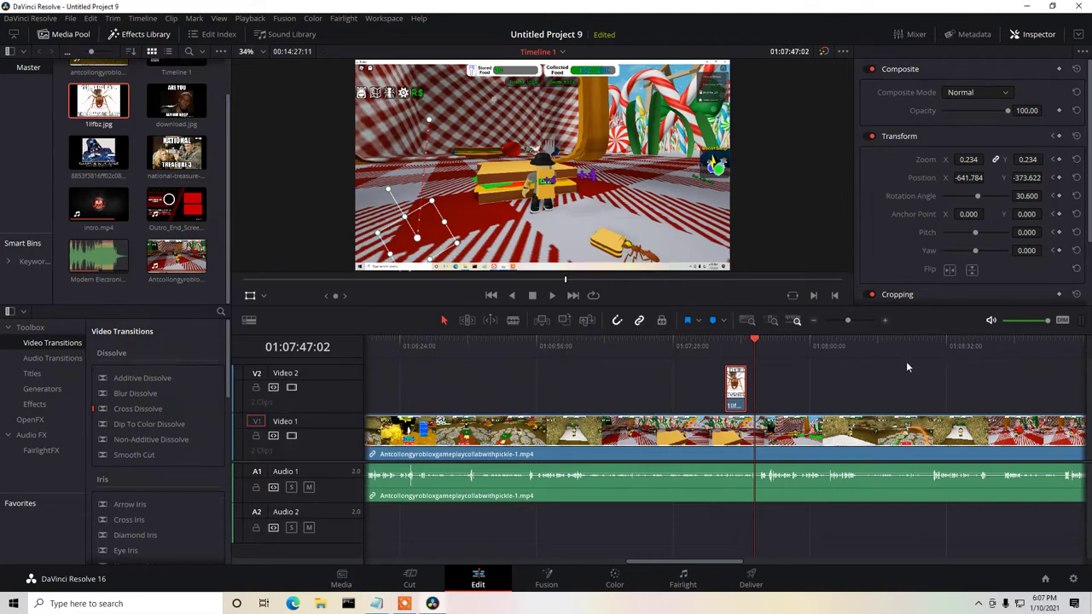
Review the gameplay about three quarters of the way through, from 01:10:48:16 to 01:11:10:28, for a spot for the next meme.
click(816, 323)
click(816, 323)
click(817, 323)
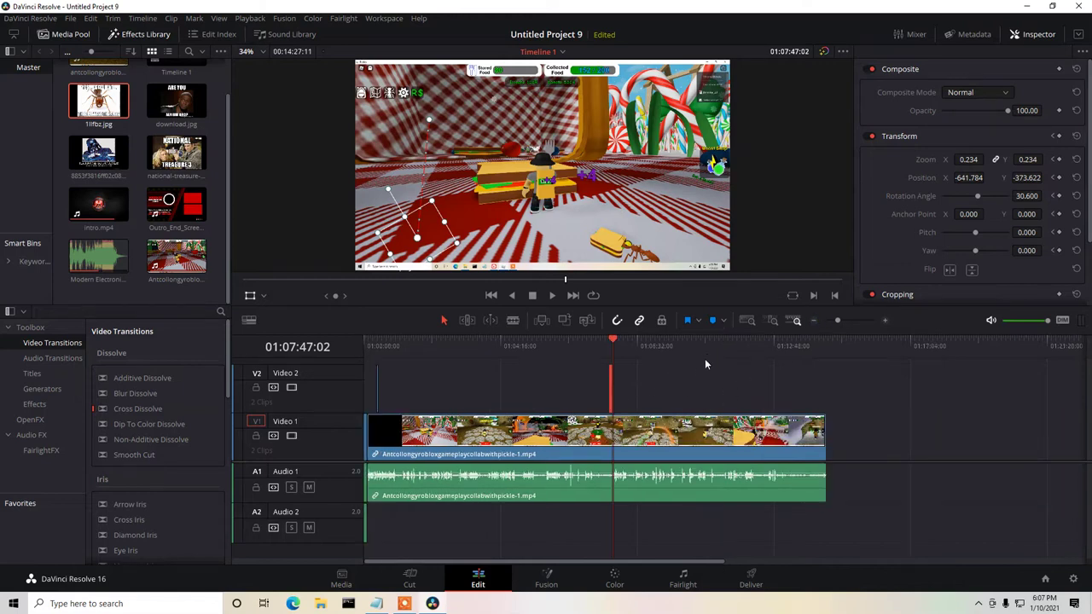
drag(613, 341, 709, 341)
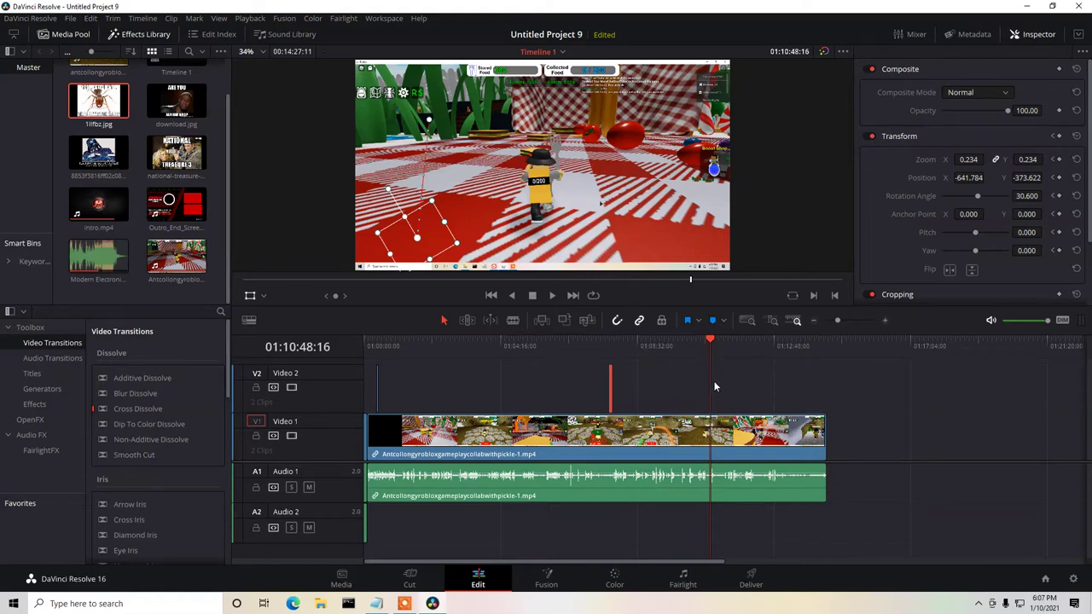
click(552, 296)
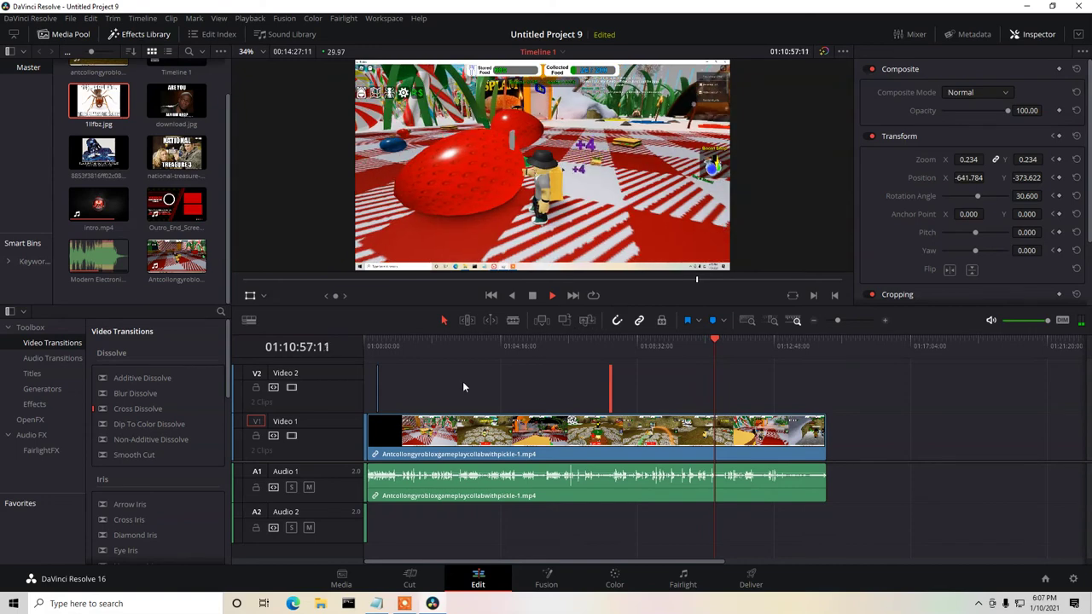
key(space)
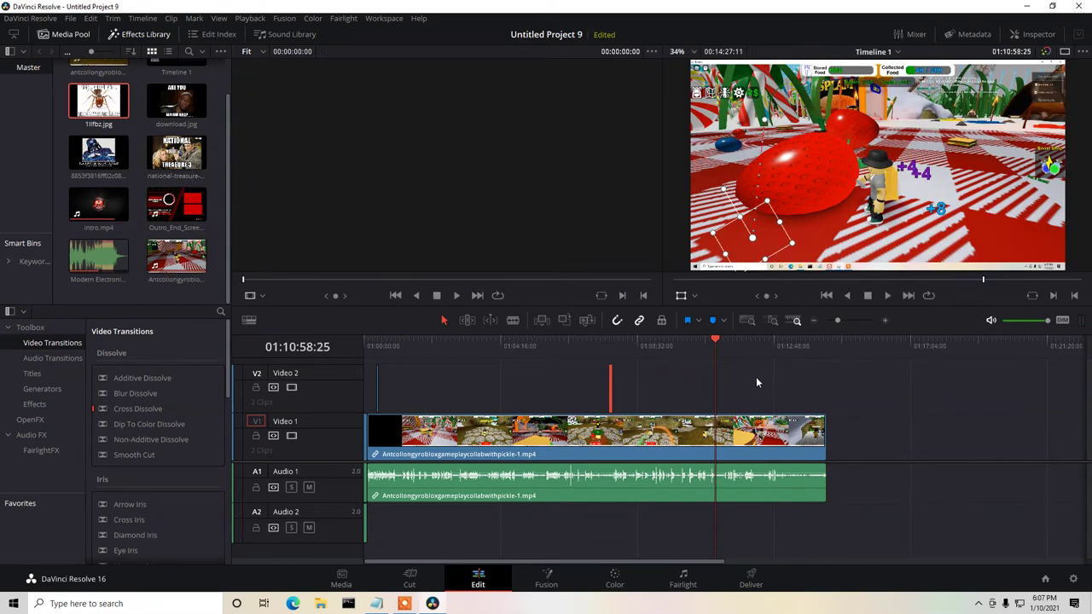
click(887, 296)
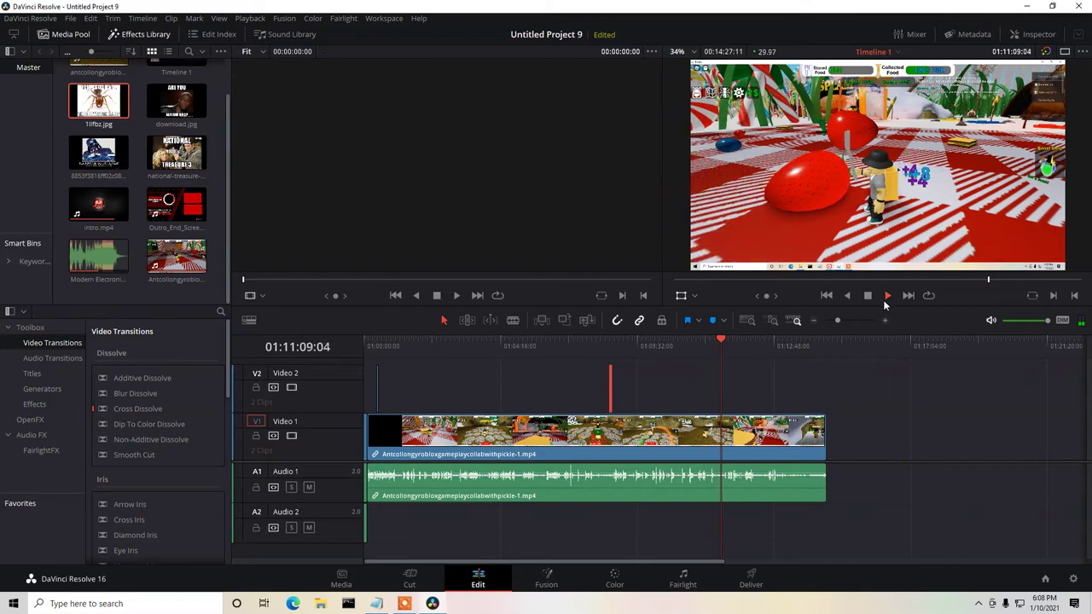
click(866, 299)
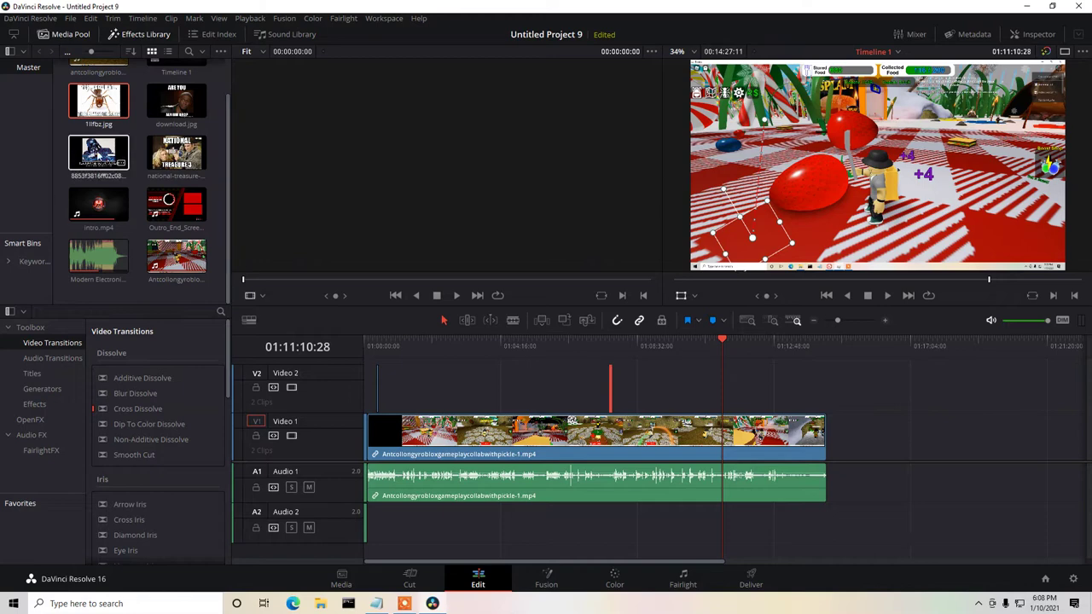
Check the Notepad notes for the next meme, then continue playing the gameplay in DaVinci Resolve until 01:11:29:17.
click(376, 603)
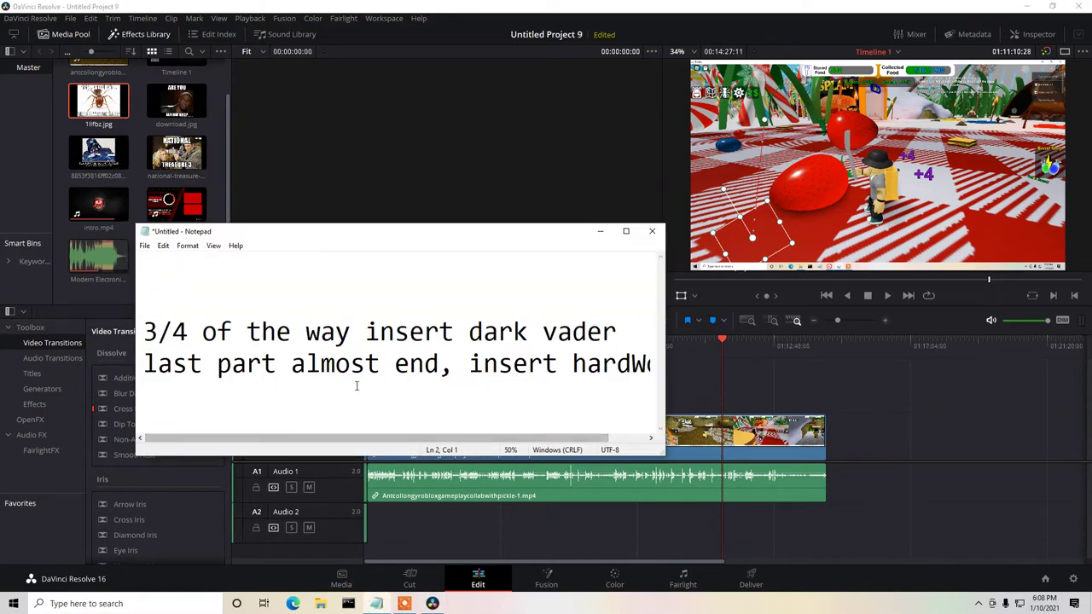
click(624, 6)
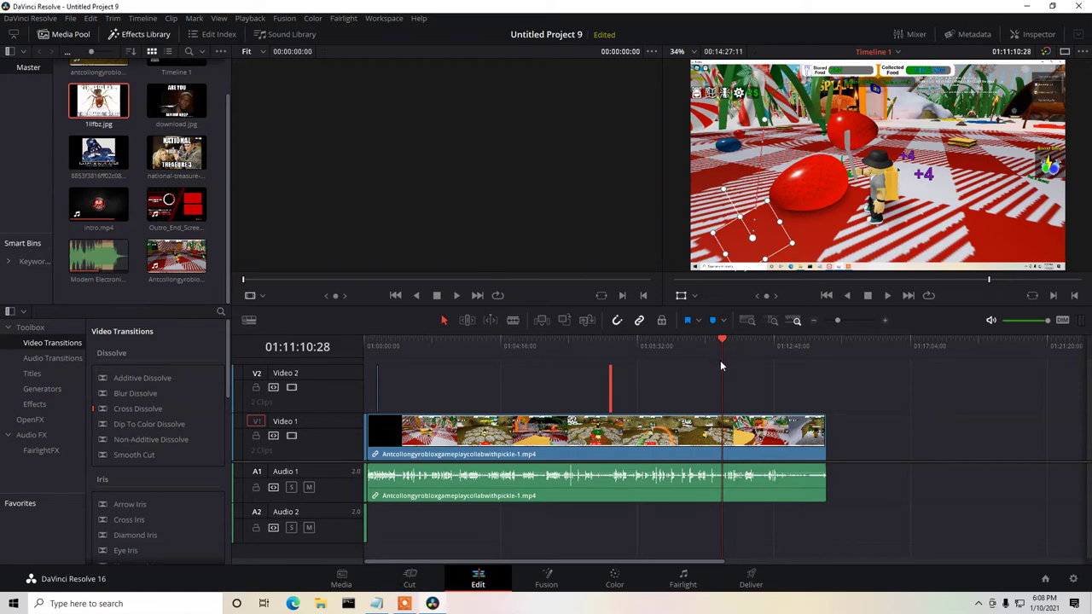
click(887, 295)
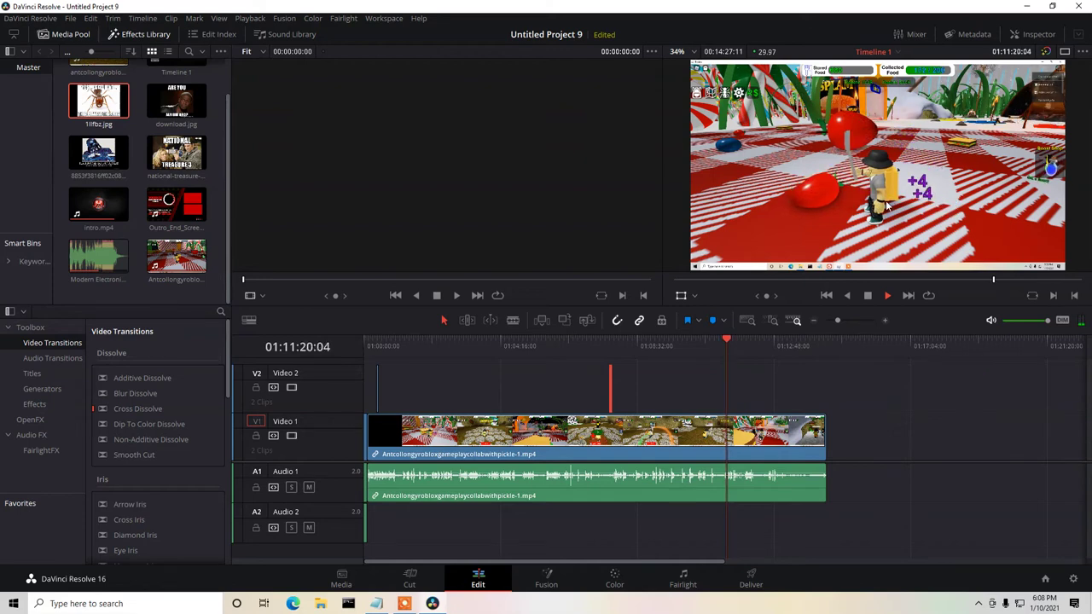
click(869, 296)
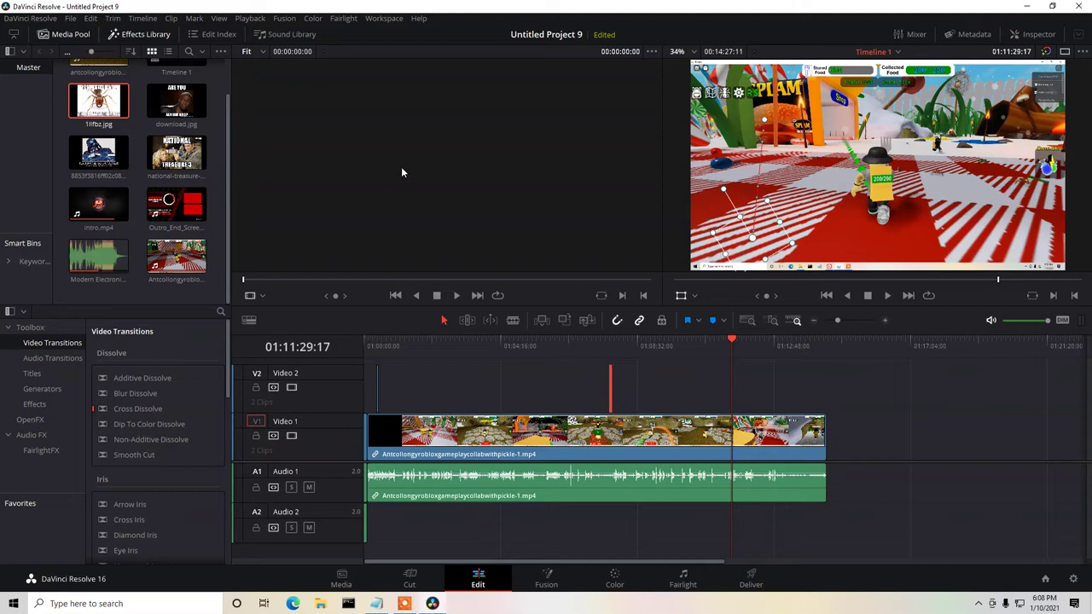
Place the Darth Vader "Technical Difficulties" meme on Video 2 at 01:11:29:17 and shrink it so gameplay shows around it.
click(98, 157)
click(887, 319)
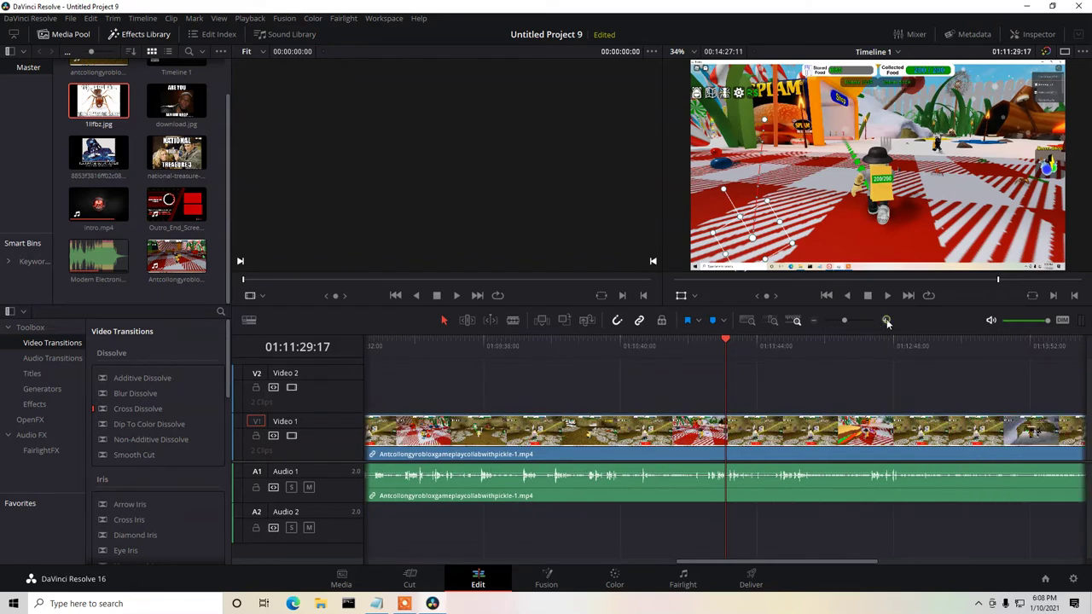
drag(119, 160, 754, 390)
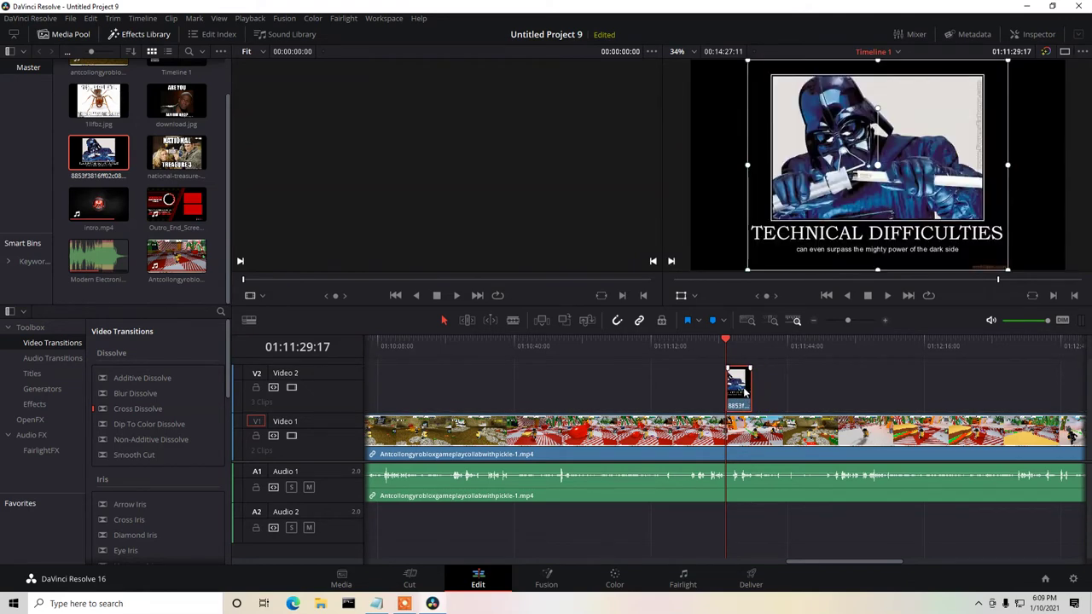
drag(748, 273, 765, 247)
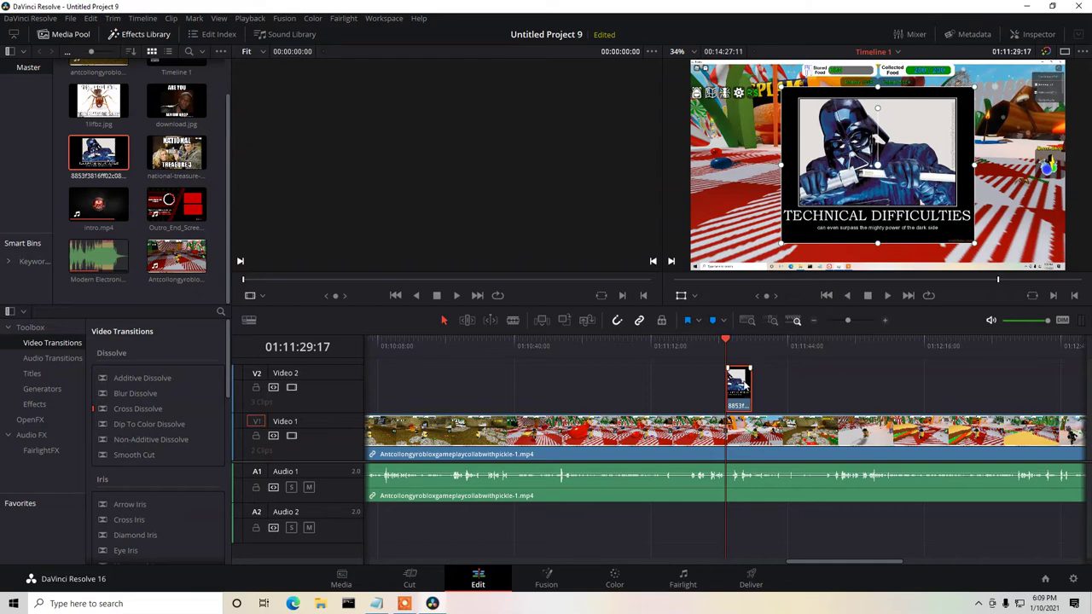
Shorten the "Technical Difficulties" meme clip to about half its length and play it back until 01:11:35:19.
drag(754, 383, 739, 384)
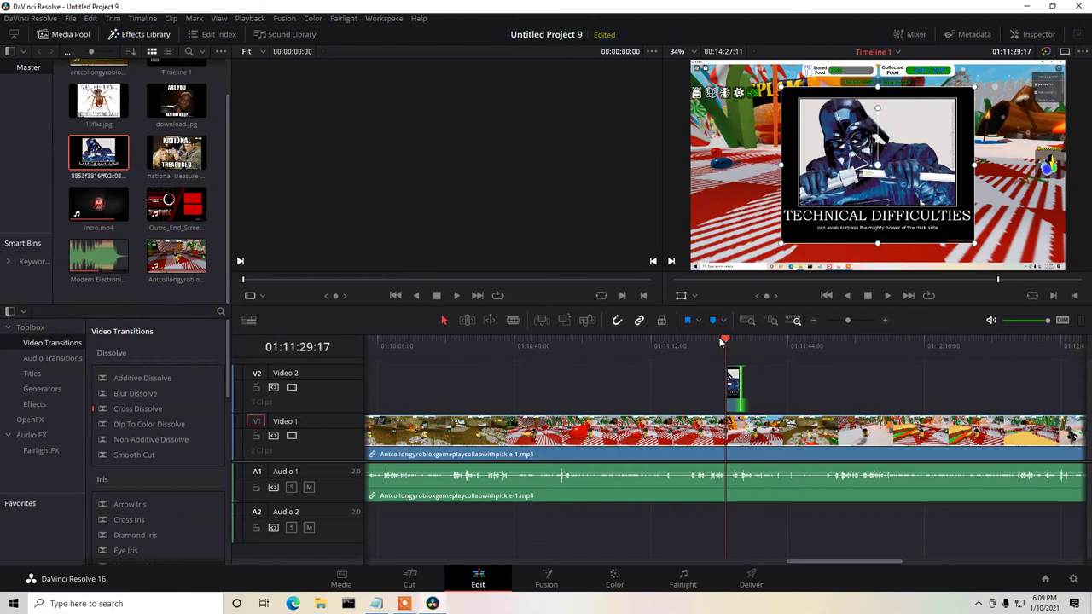
drag(719, 341, 715, 341)
click(887, 295)
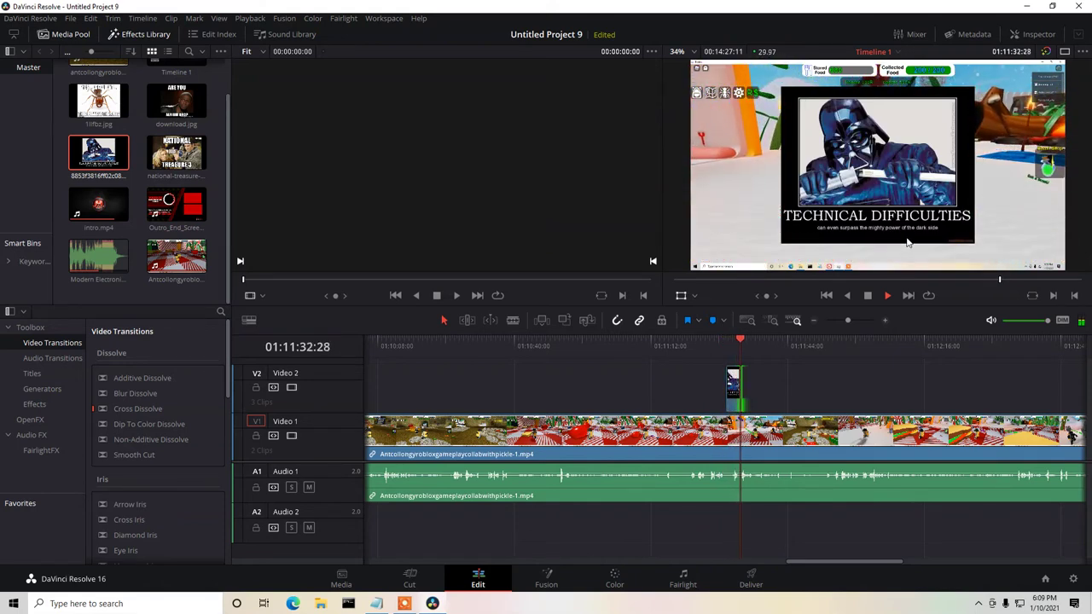
click(869, 295)
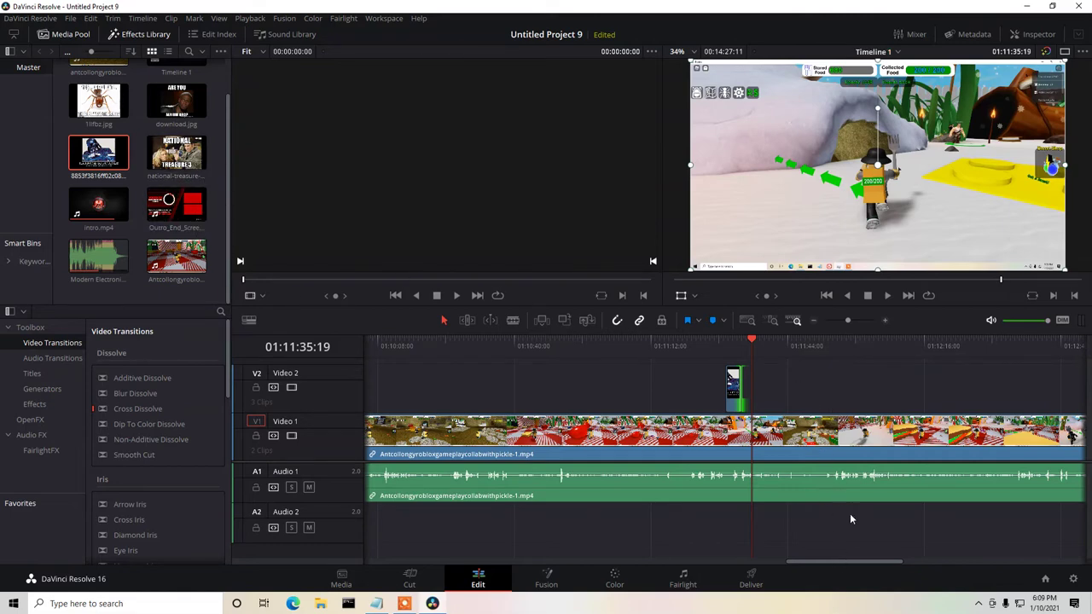
Play the gameplay near the end of the timeline from 01:14:10:04 to 01:14:13:12 to find a spot for another meme.
drag(863, 561, 947, 561)
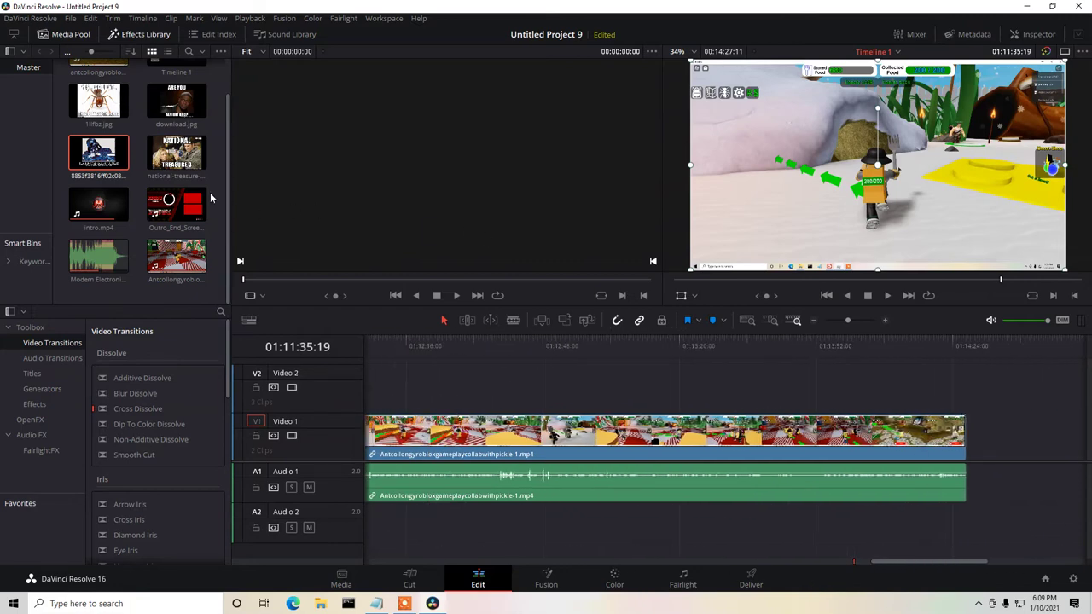
click(893, 343)
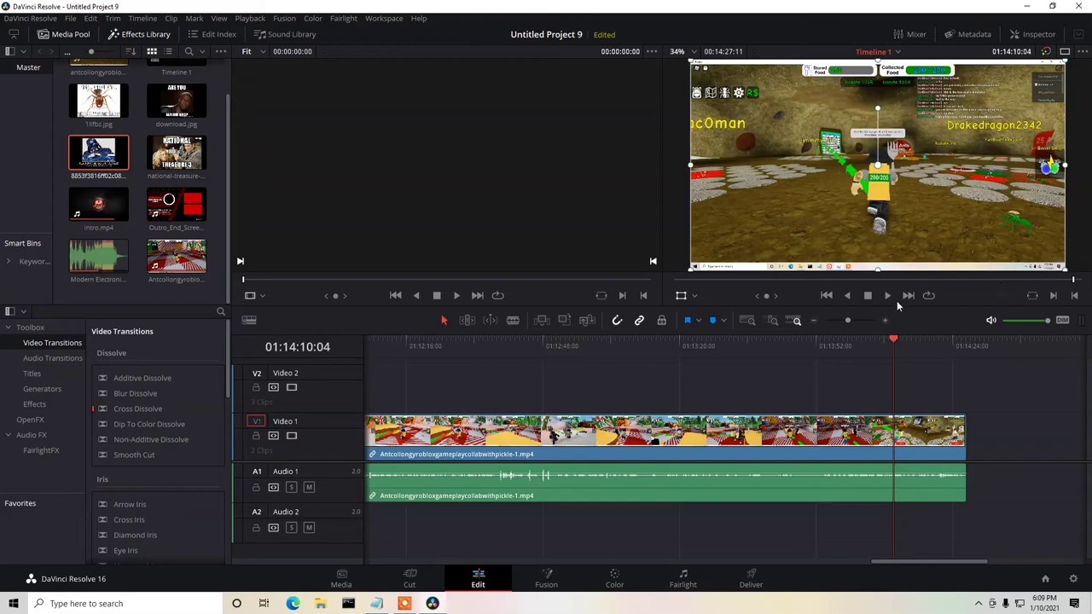
click(886, 298)
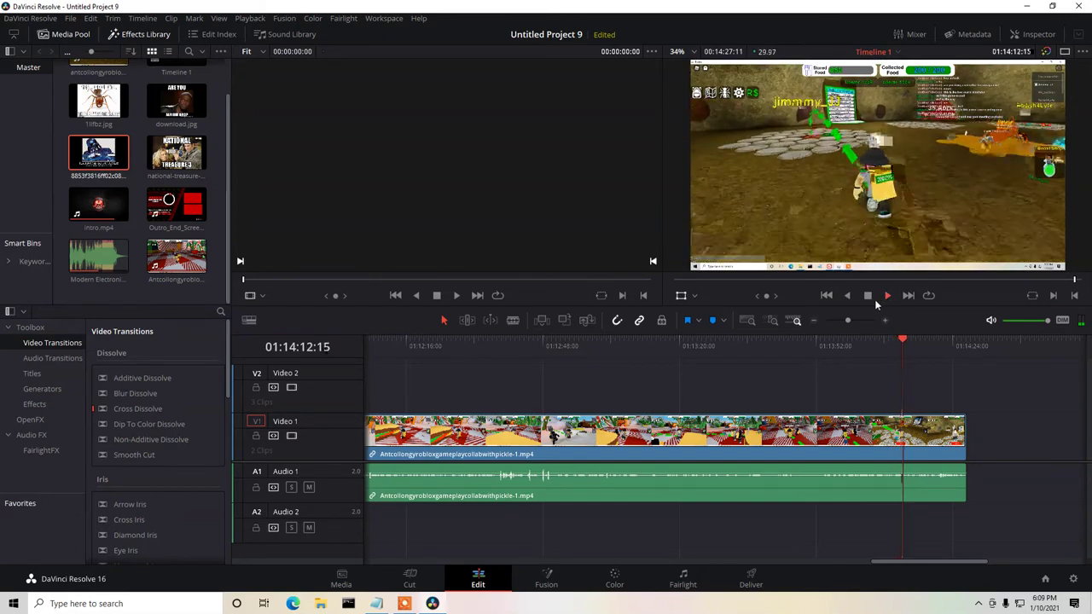
click(868, 297)
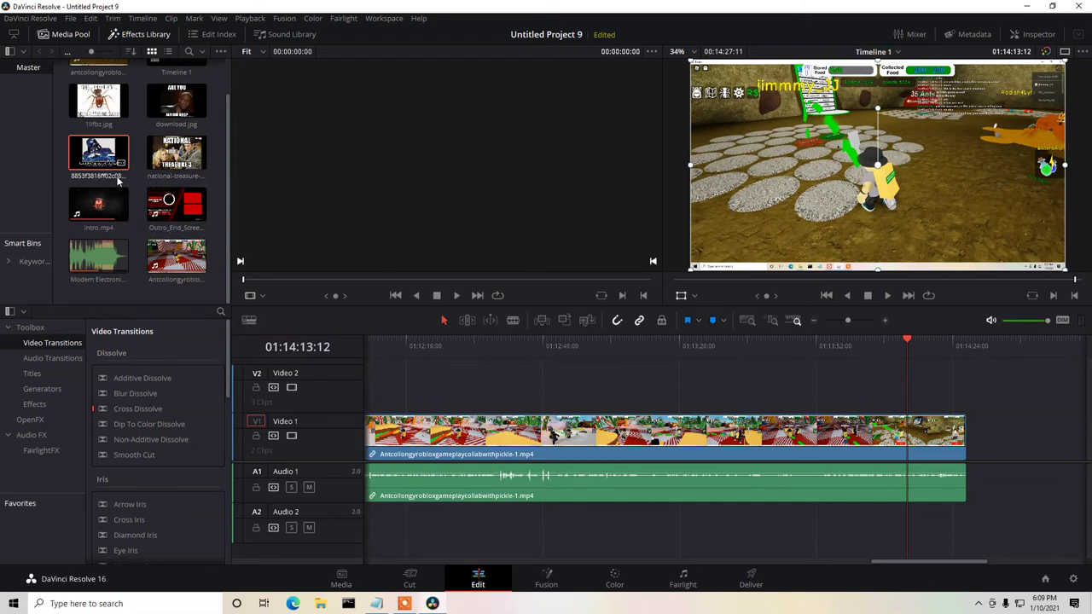
Look over the imported memes, then switch to Microsoft Edge and search Google Images for "hard work meme".
scroll(133, 168, up, 1)
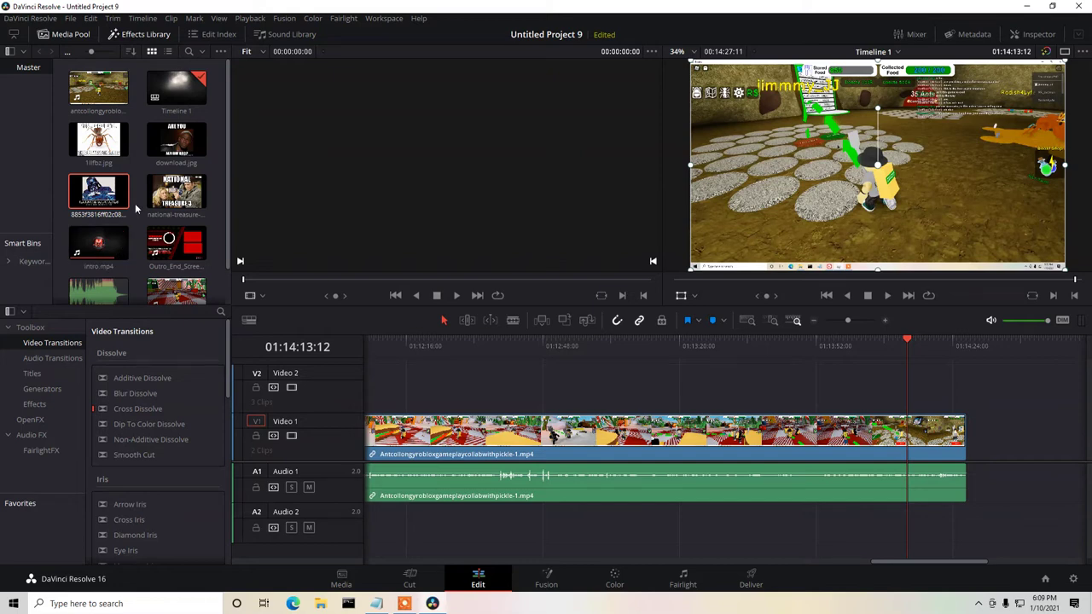
scroll(134, 203, down, 1)
click(292, 603)
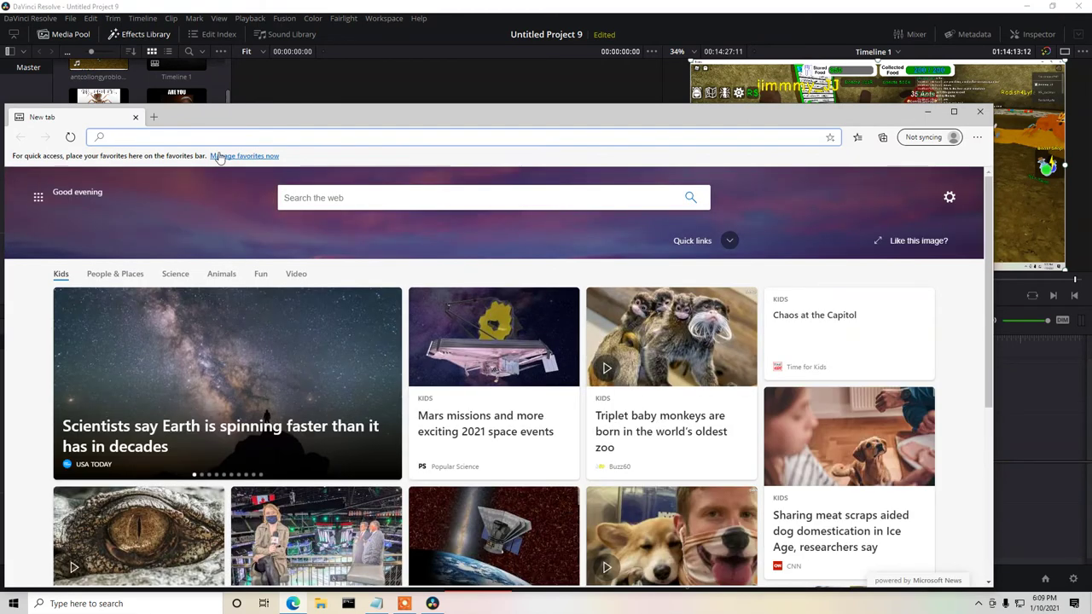
text(images.google.com)
key(Return)
text(hard work meme)
key(Return)
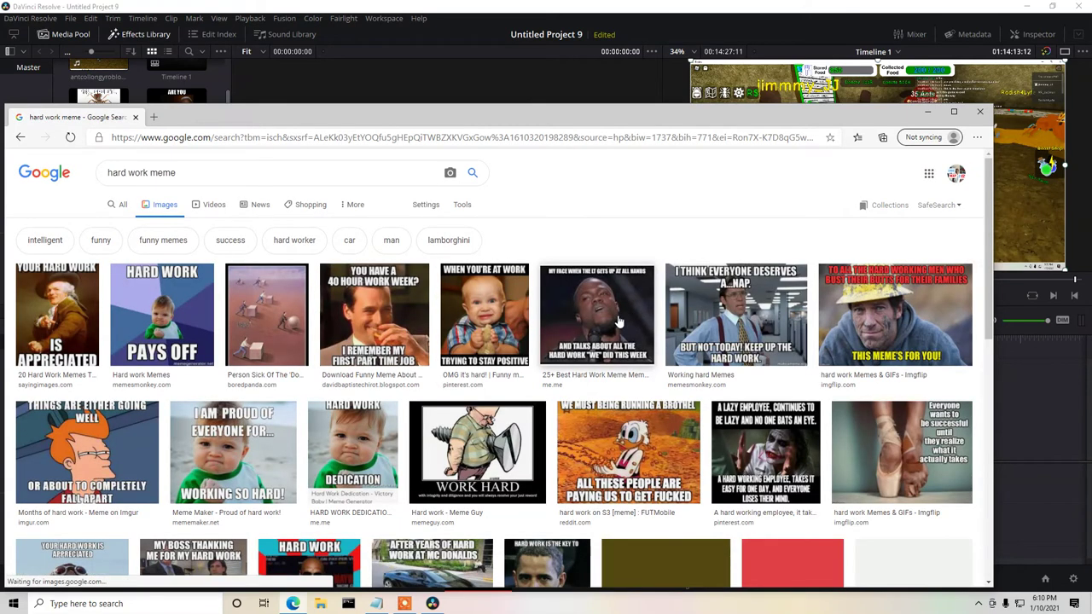
Save the "Hard Work Pays Off" baby meme to the Desktop as 3ccd800fb87a8034b3b7a3faea15fe05 (1).jpeg and return to DaVinci Resolve.
click(41, 306)
click(160, 239)
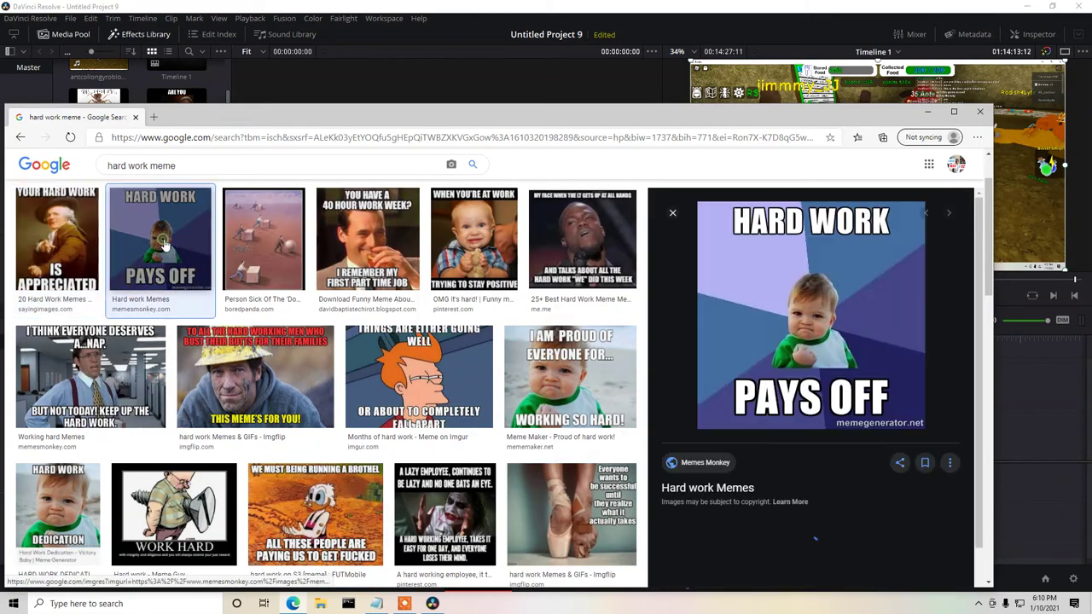
right_click(795, 309)
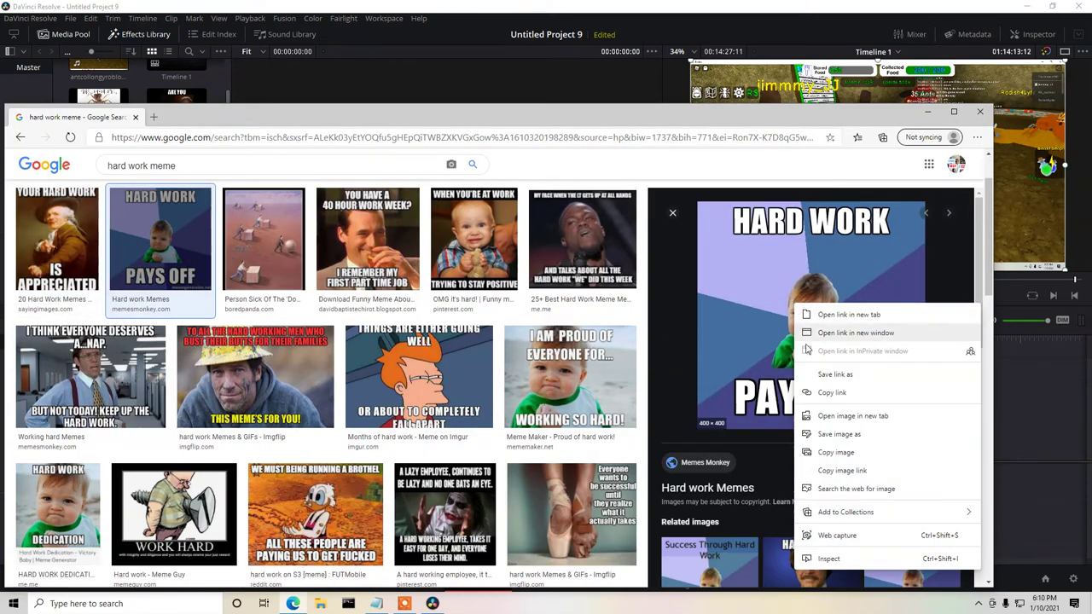
click(827, 438)
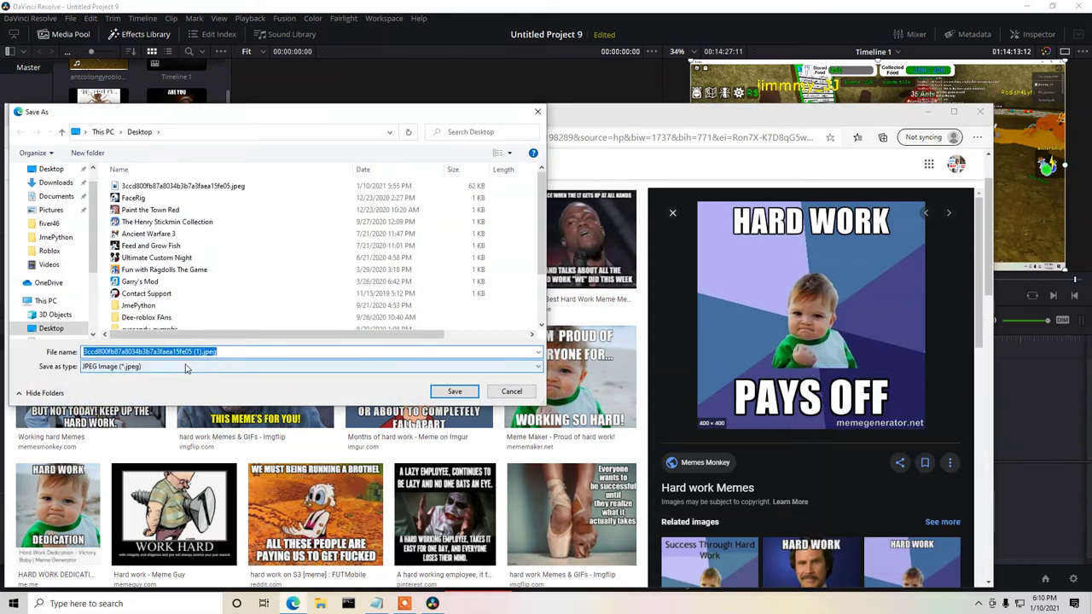
click(465, 397)
click(927, 111)
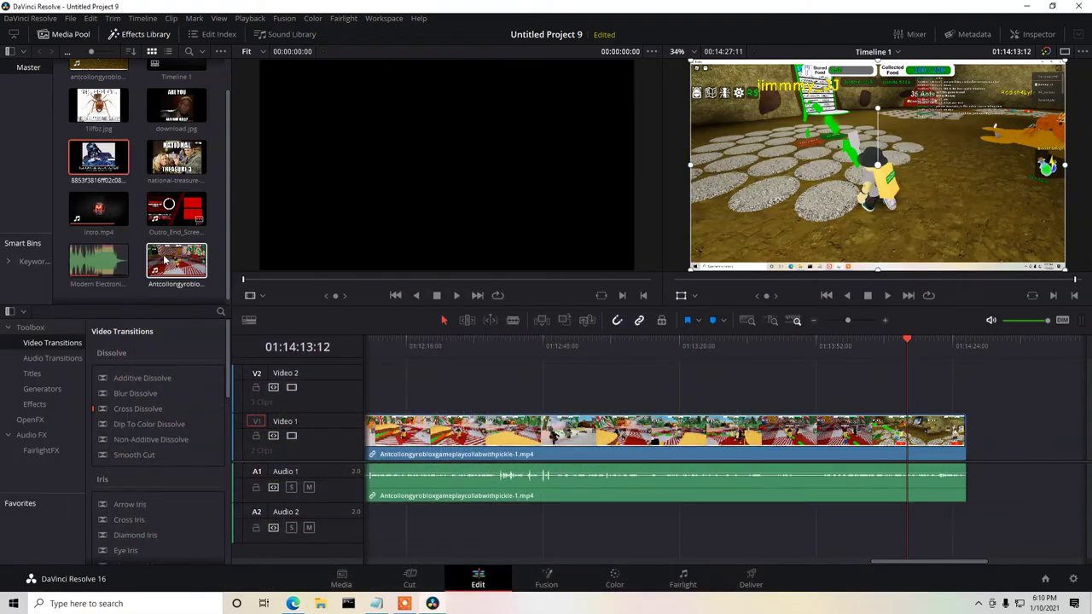
Import 3ccd800fb87a8034b3b7a3faea15fe05 (1).jpeg from the Desktop into the project's media.
scroll(170, 273, up, 1)
scroll(175, 285, down, 1)
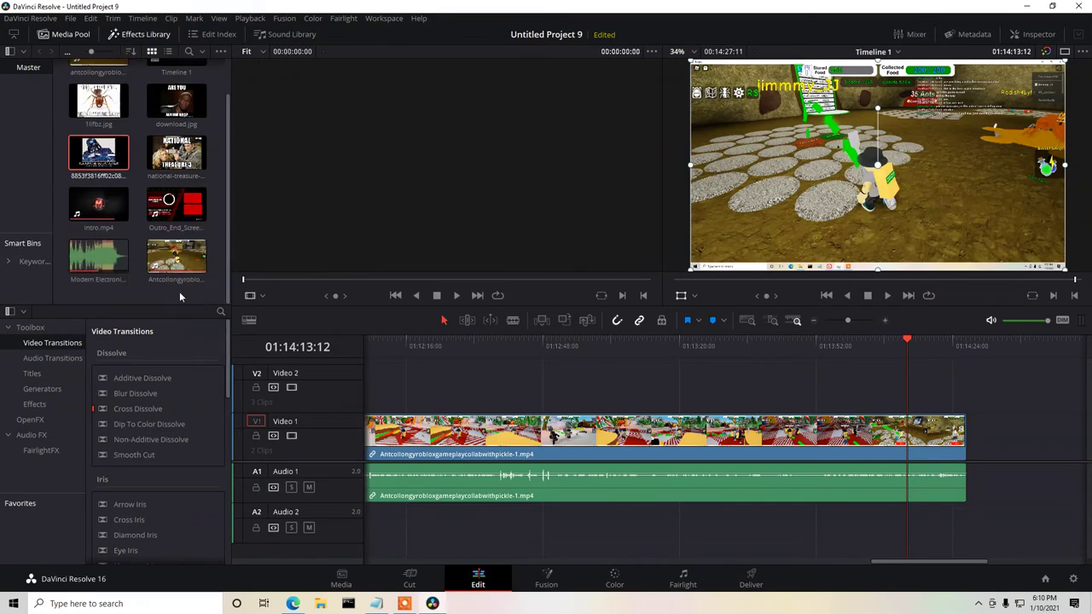
right_click(180, 291)
click(204, 377)
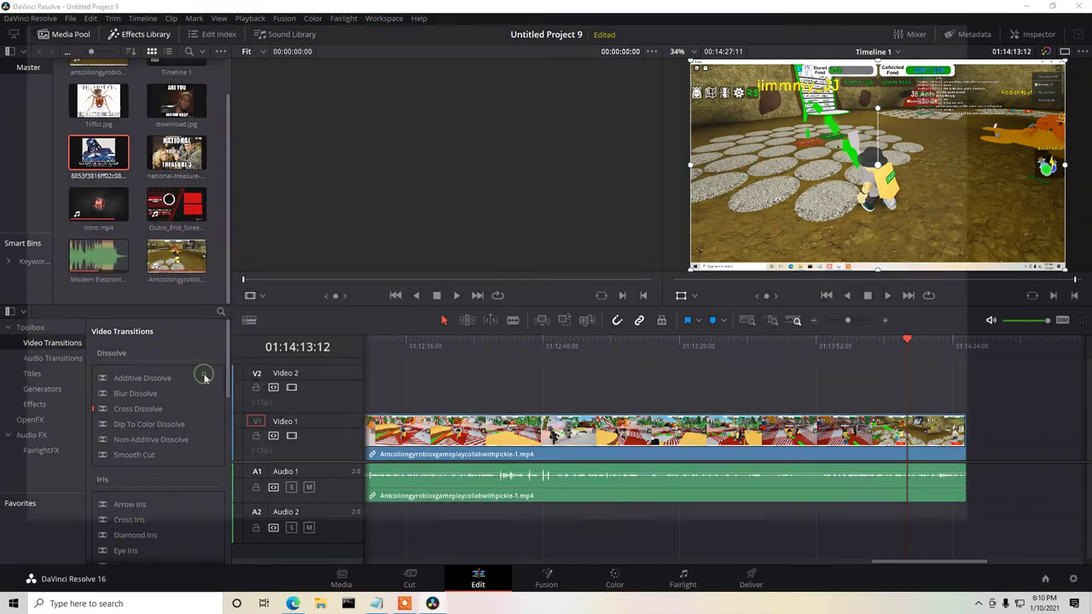
click(256, 109)
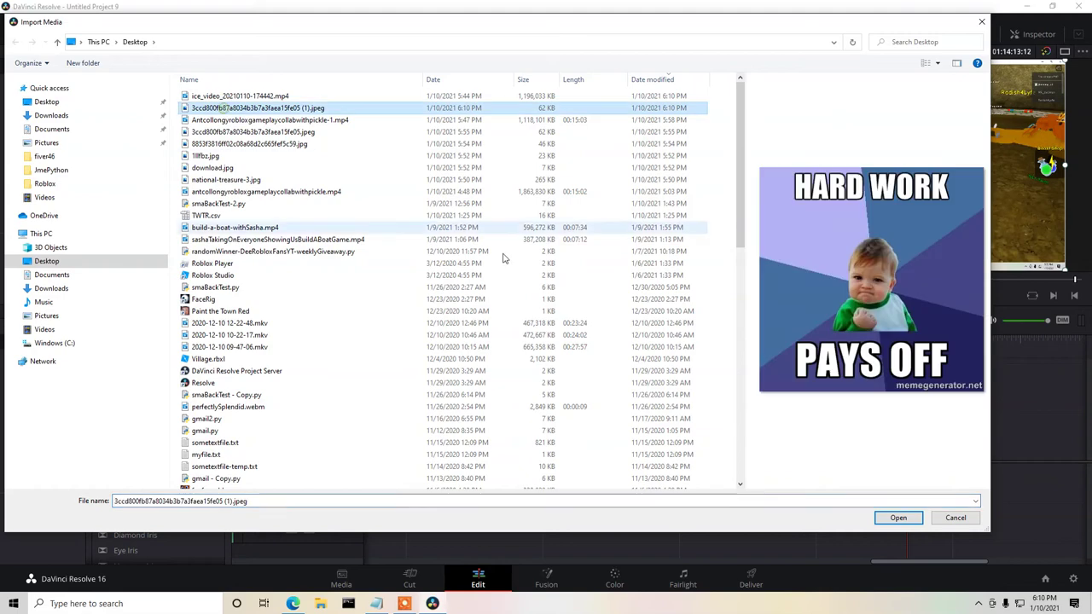
click(898, 517)
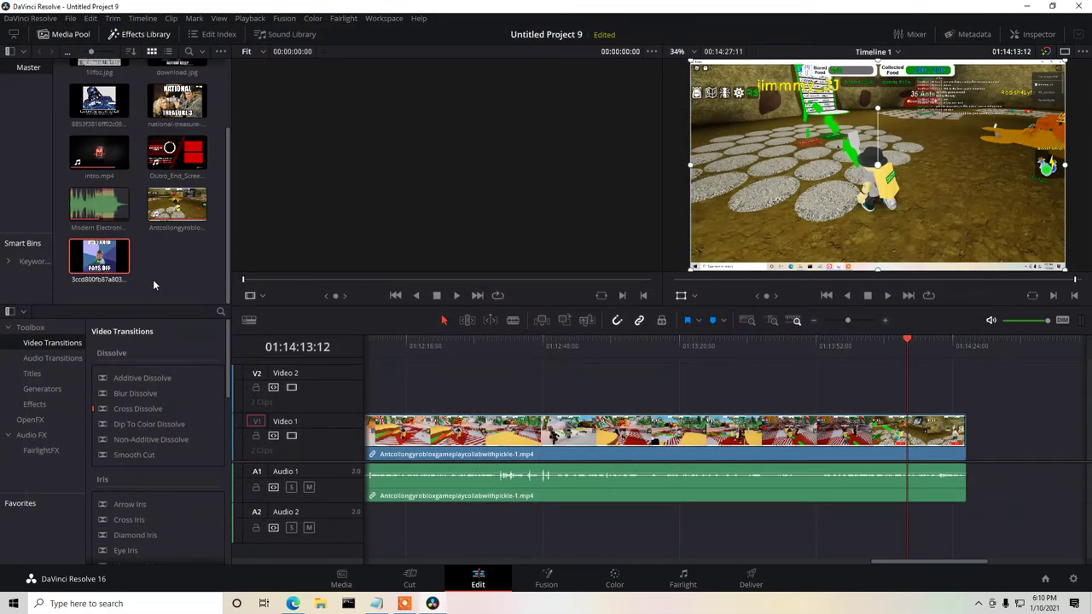
Place the "Hard Work Pays Off" meme on Video 2 at 01:14:13:12 and scale it down to about 0.573 zoom.
click(107, 265)
drag(107, 265, 925, 397)
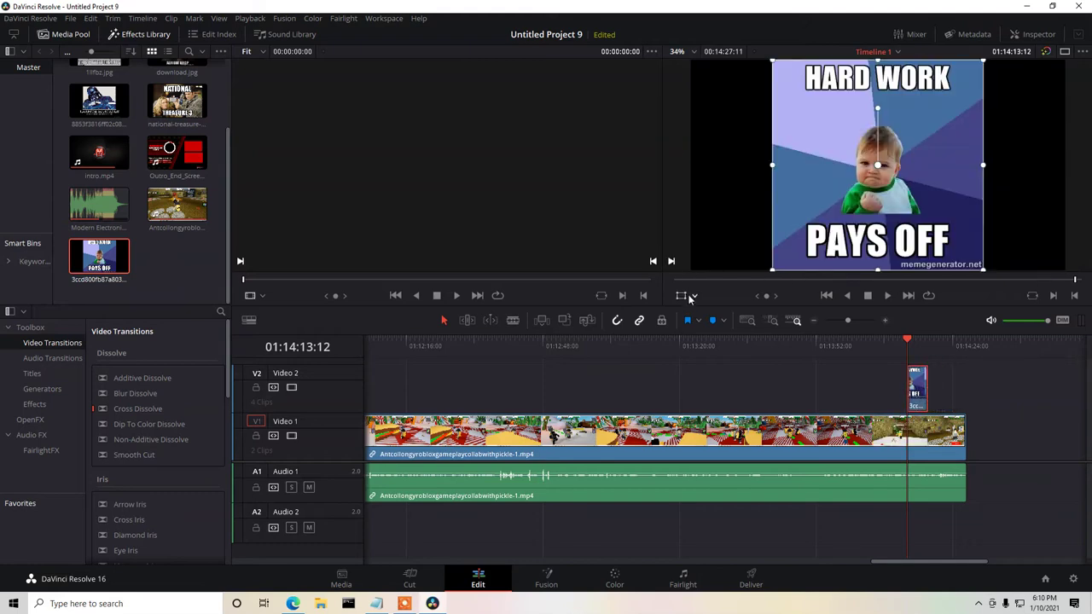
click(690, 299)
click(689, 299)
drag(774, 275, 832, 223)
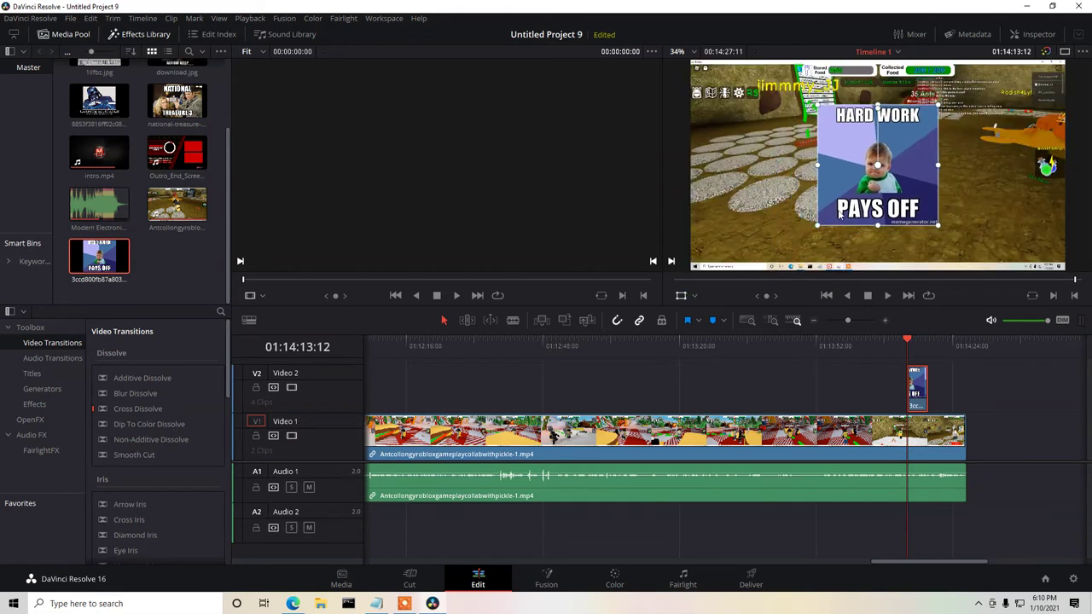
Keyframe the meme's transform from the frame's upper-left corner at 01:14:13:12 to its lower-right corner at 01:14:18:11, shrinking to about 0.442 zoom.
drag(905, 173, 779, 133)
click(1033, 34)
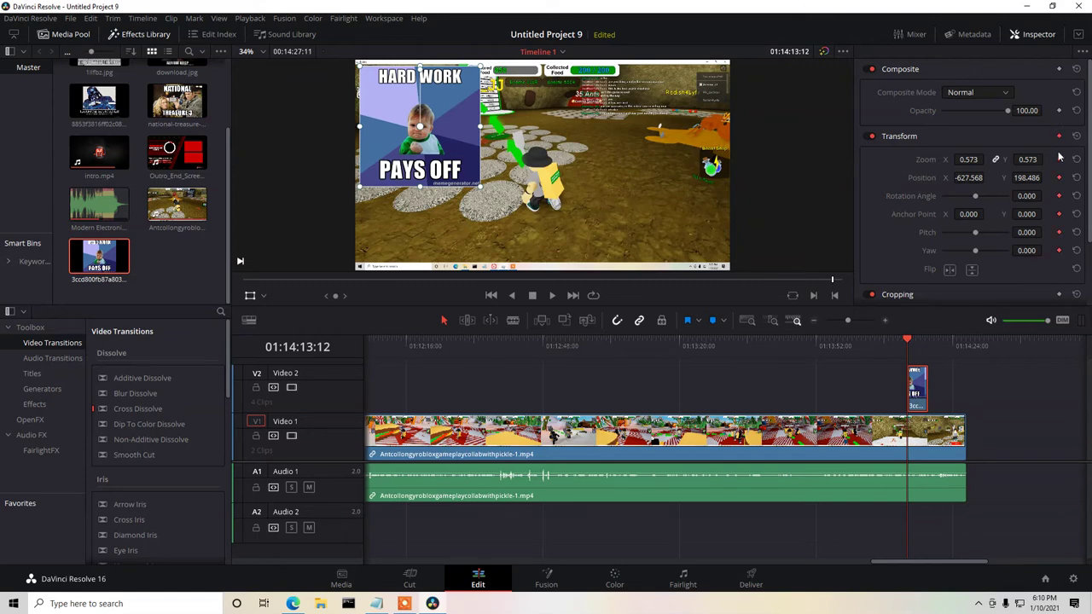
click(928, 344)
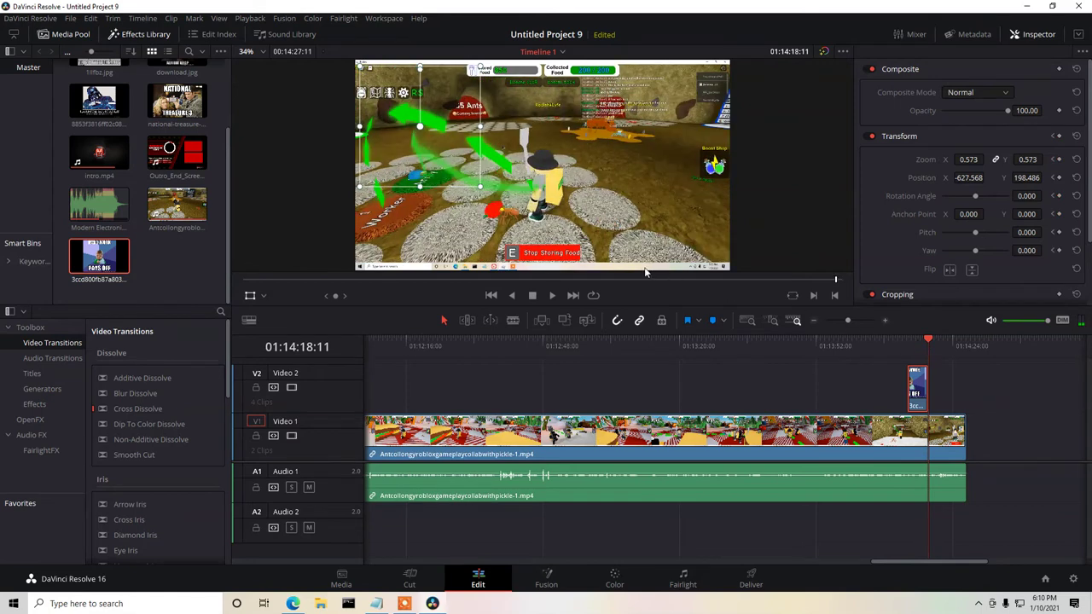
drag(445, 143, 684, 212)
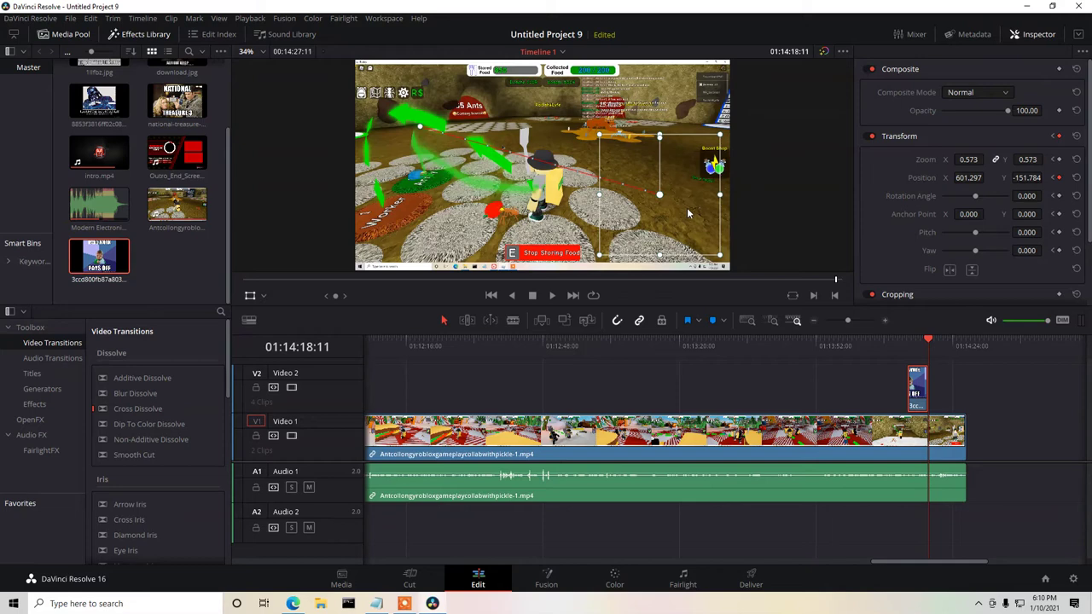
drag(720, 138, 700, 220)
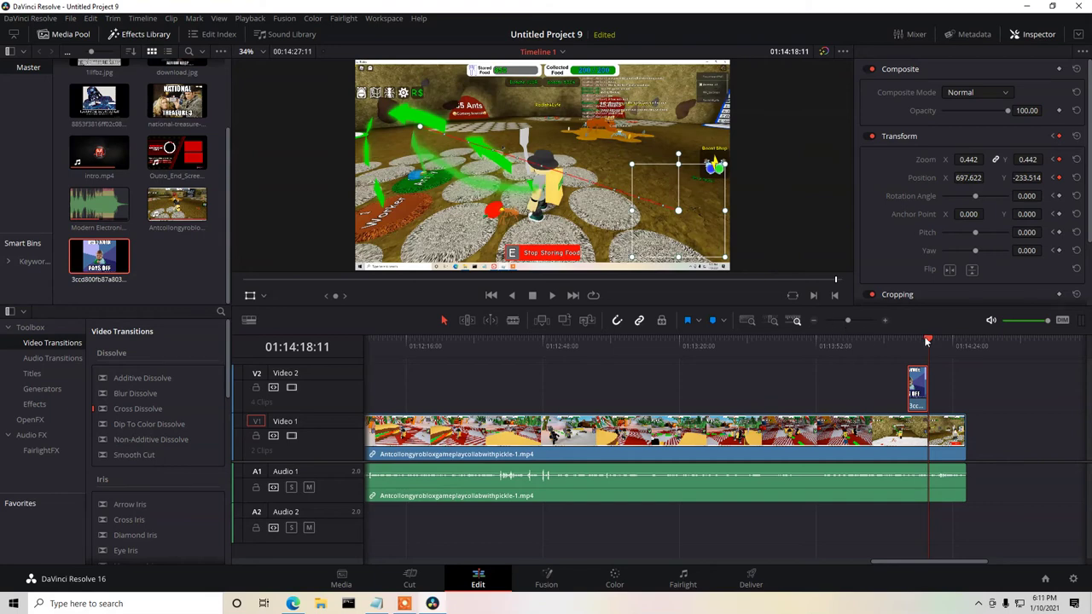
Play back the "Hard Work Pays Off" meme's animation from 01:14:10:16 until just past its end.
drag(928, 342, 896, 339)
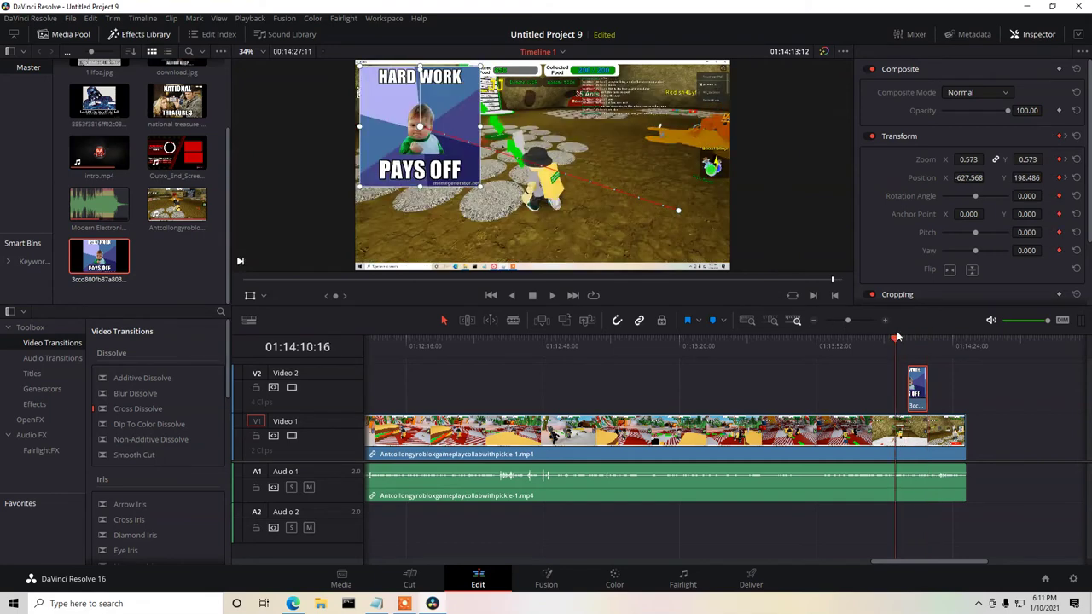
key(space)
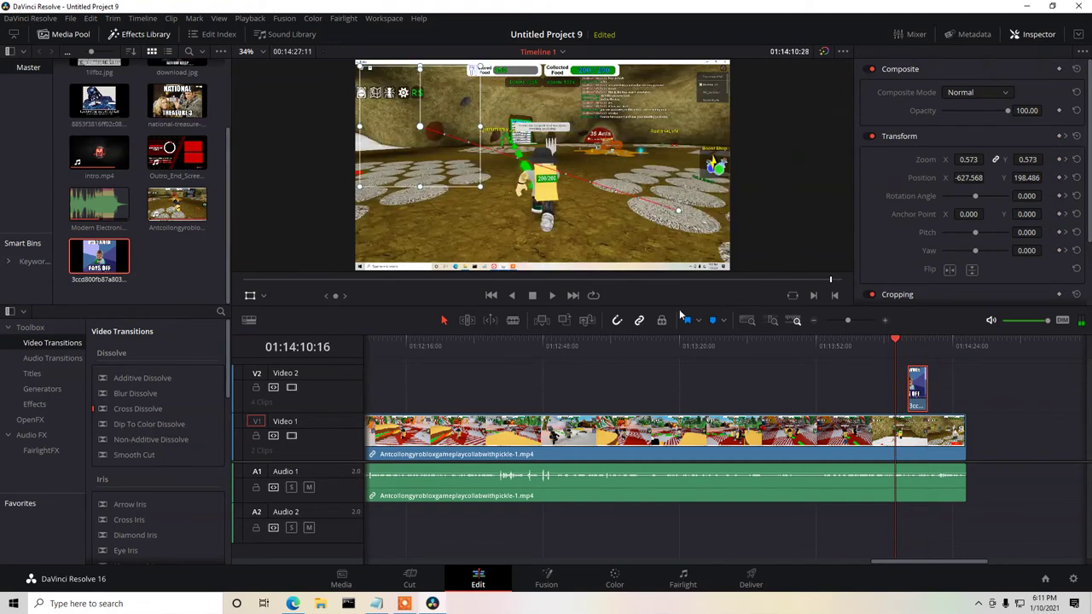
click(551, 295)
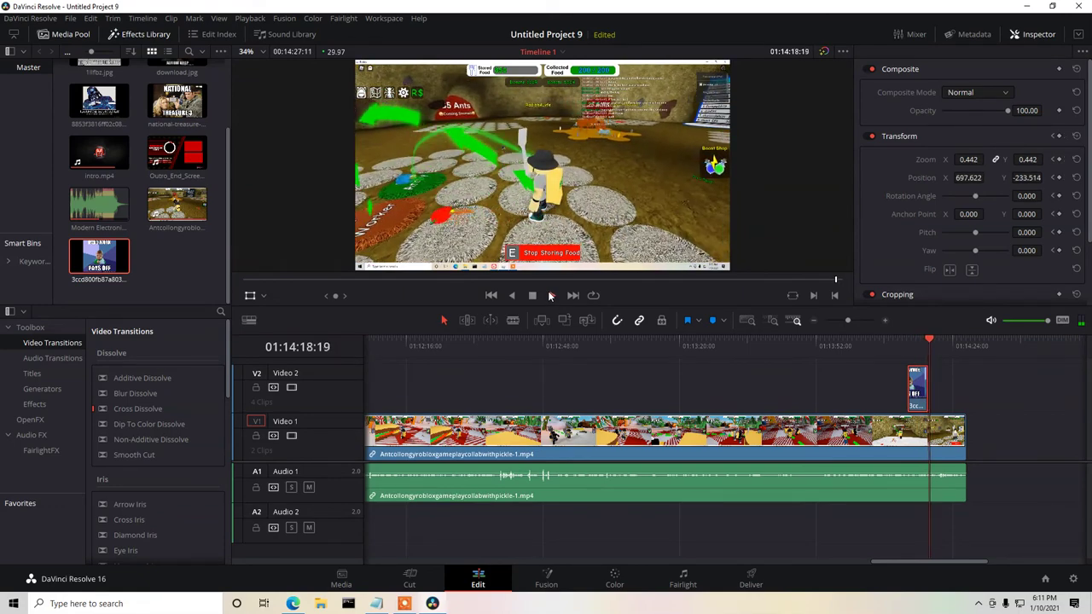
key(space)
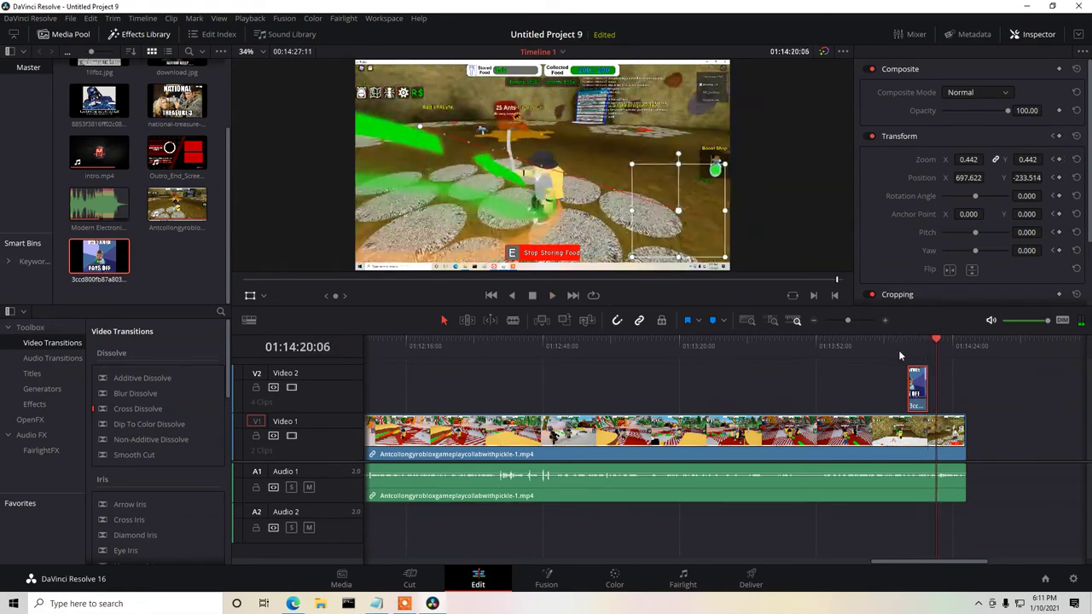
Return to the start of the timeline and play the gameplay from 01:00:52:28 to 01:00:59:02 for another meme spot.
drag(938, 560, 438, 560)
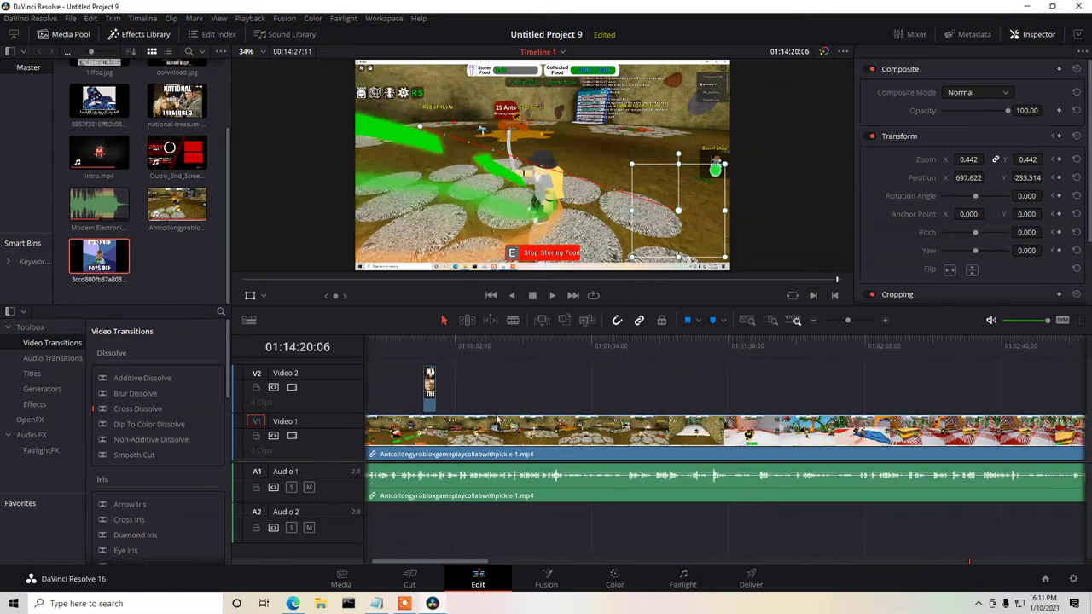
click(544, 342)
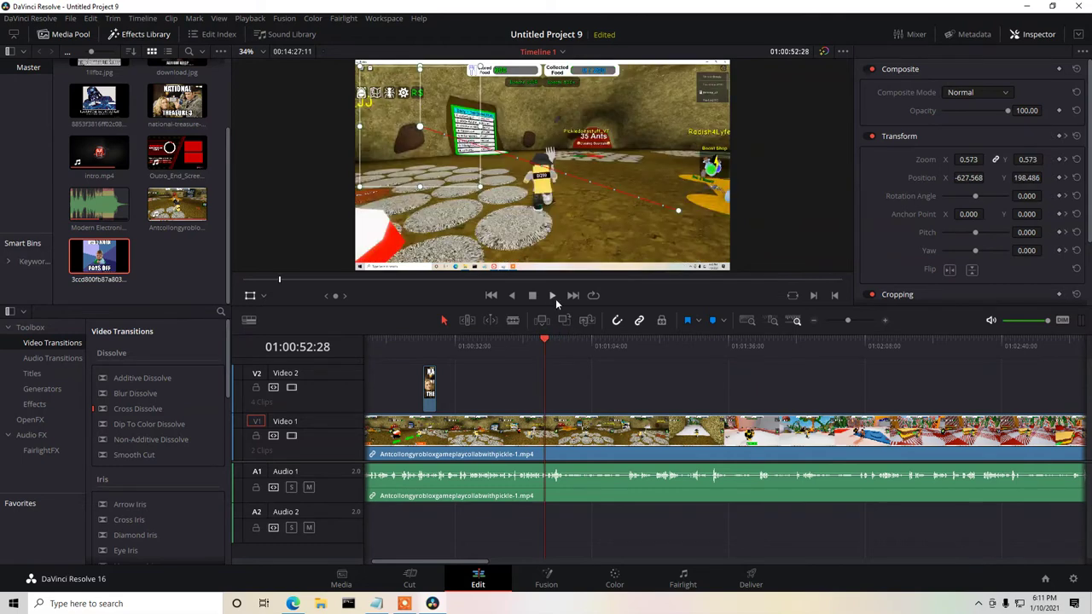
click(552, 295)
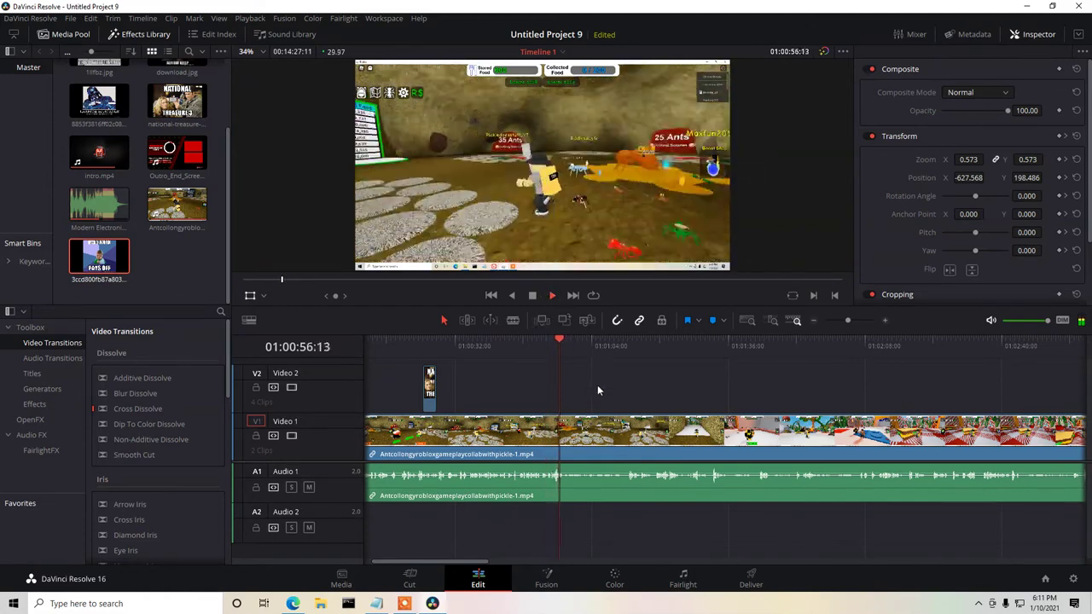
click(532, 295)
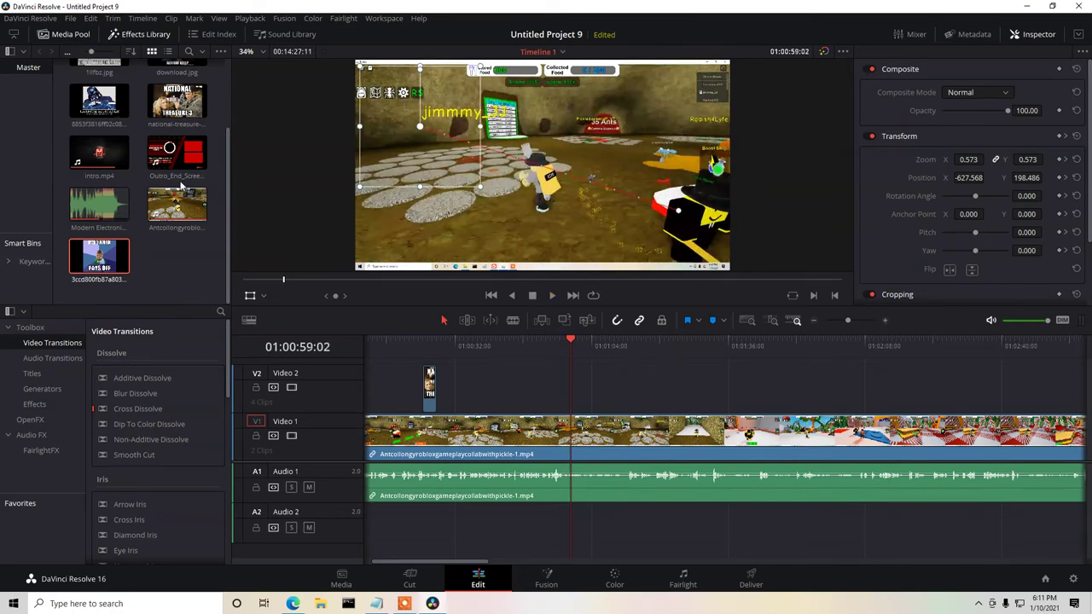
Place the "Are You Alright Bro?" meme on Video 2 at 01:00:59:02, scale it to about 0.606 zoom at the frame's right side, and trim its end.
scroll(185, 187, up, 2)
drag(186, 146, 599, 395)
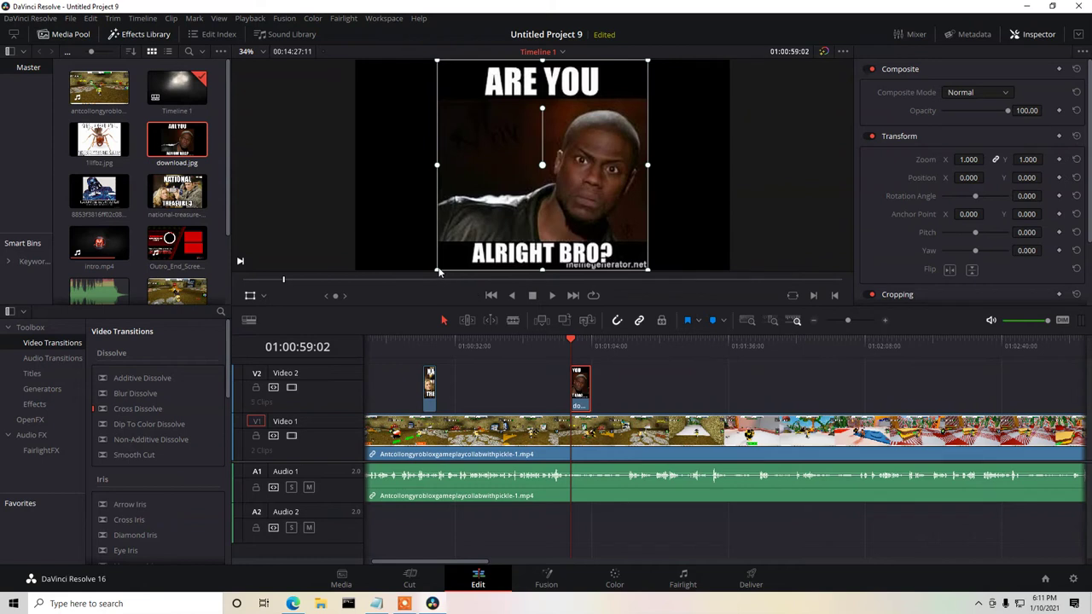
drag(437, 270, 464, 232)
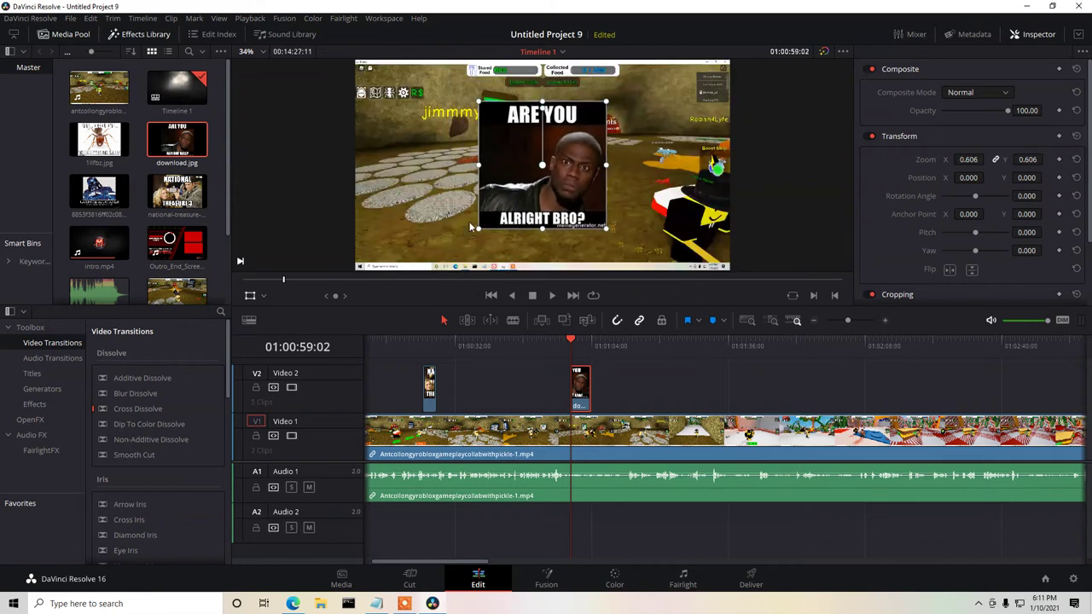
drag(575, 170, 683, 167)
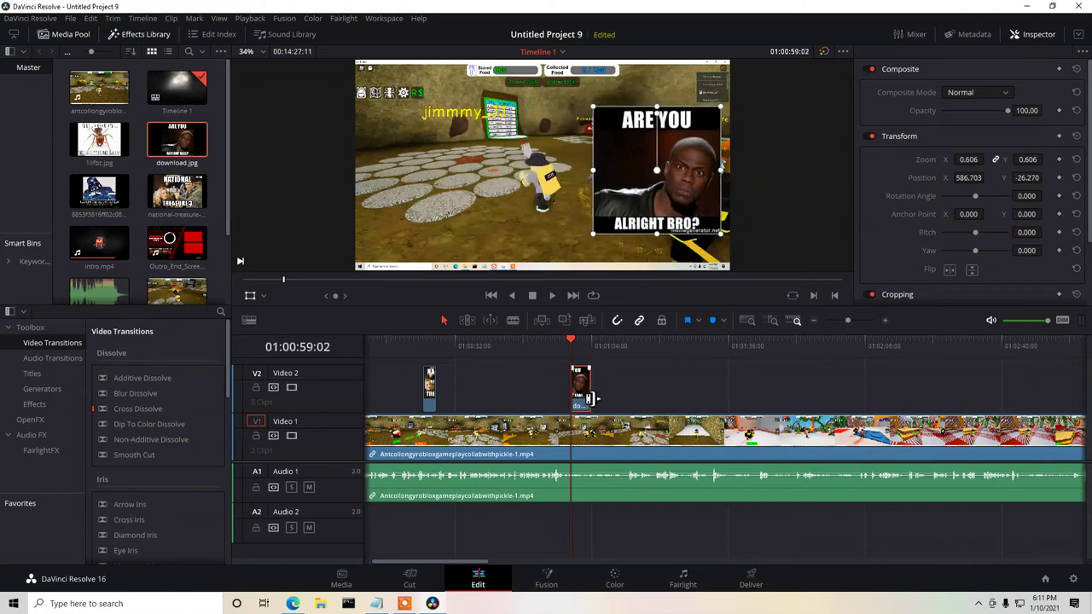
drag(590, 392, 586, 393)
Play the timeline from 01:00:56:04 to 01:01:04:17 to review the "Are You Alright Bro?" meme.
drag(571, 339, 558, 341)
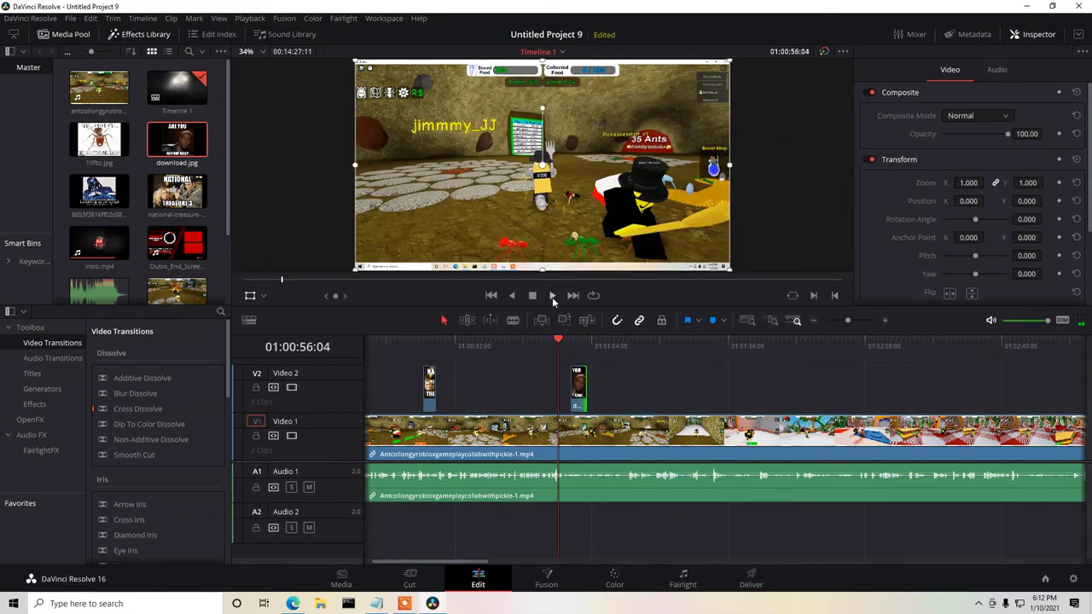
click(552, 297)
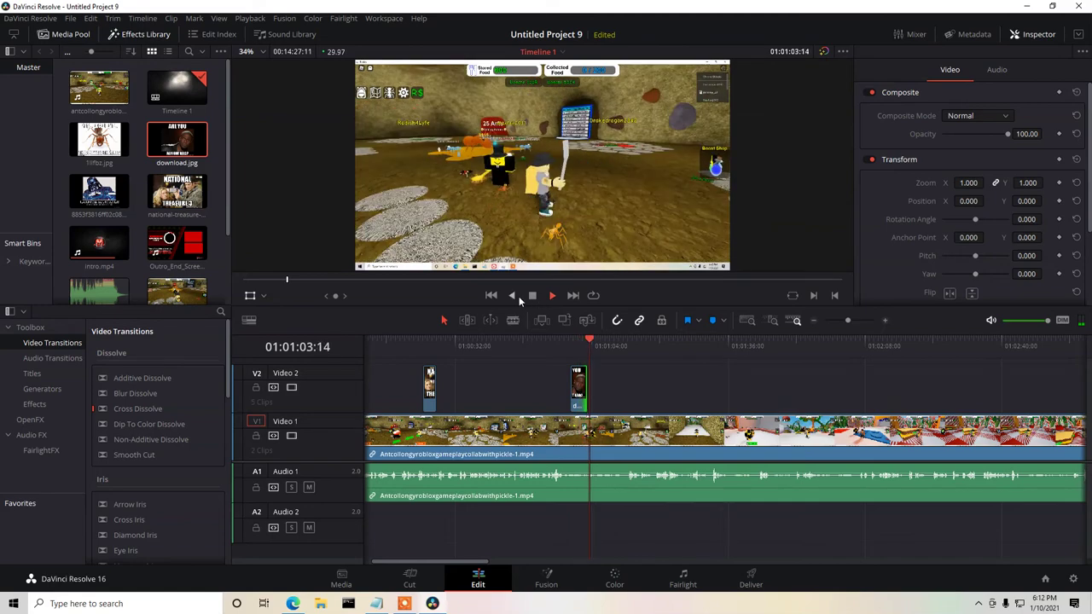
click(532, 295)
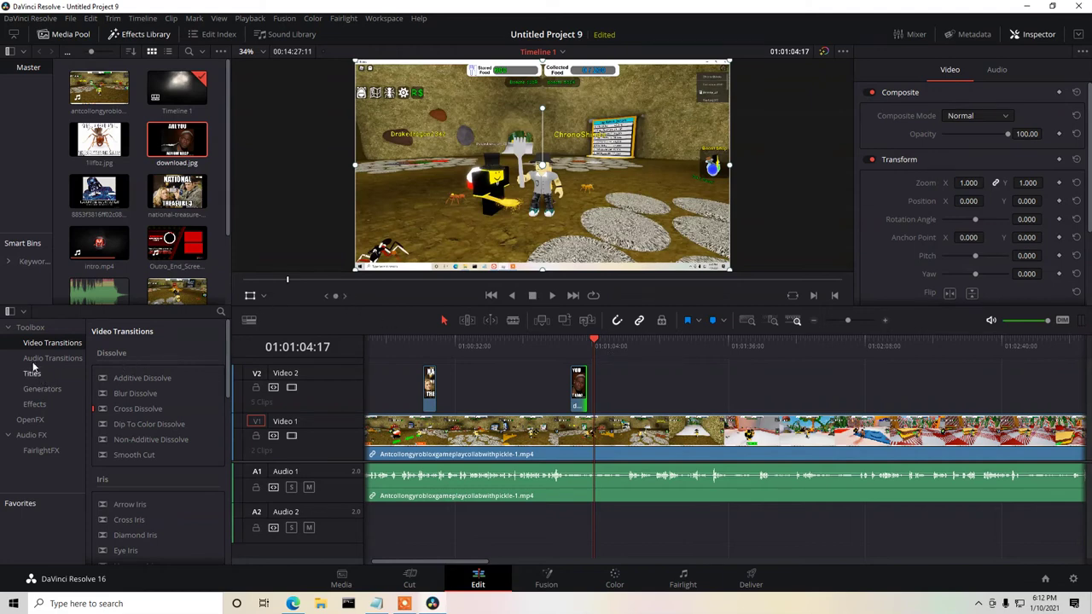
Add a Text title on Video 2 at 01:01:04:17, shrink it to about half size and place it in the frame's lower-left area.
click(144, 34)
click(146, 37)
click(42, 374)
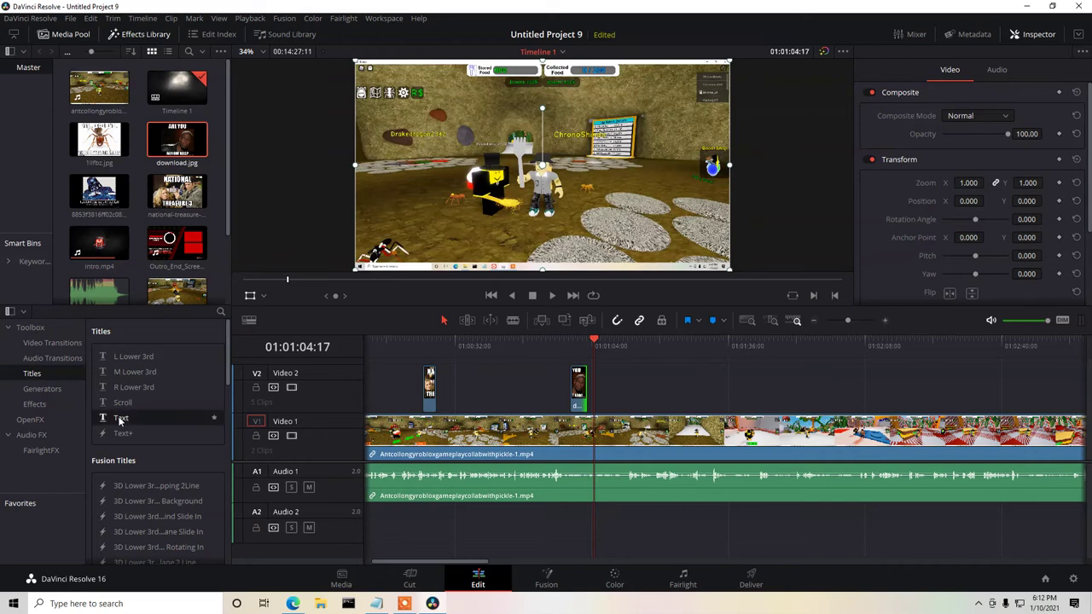
drag(121, 418, 604, 388)
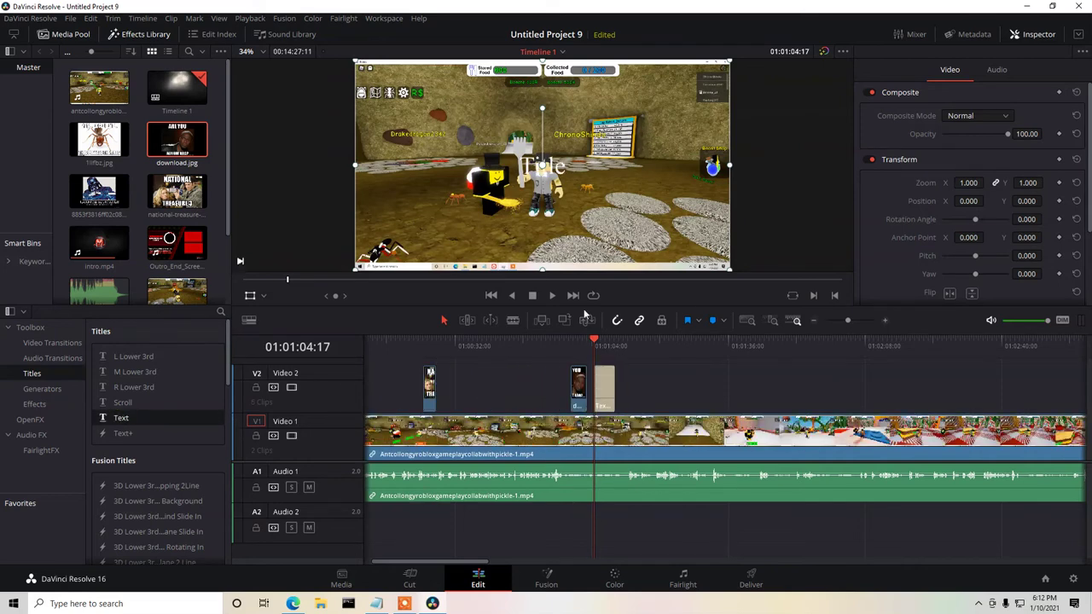
click(553, 178)
drag(550, 171, 529, 193)
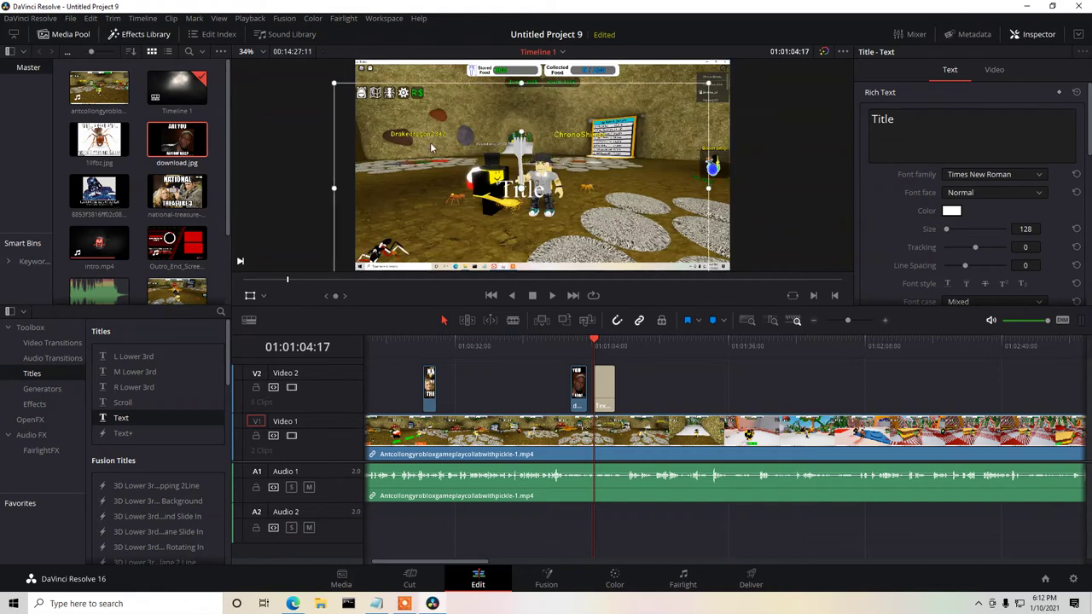
drag(334, 87, 378, 139)
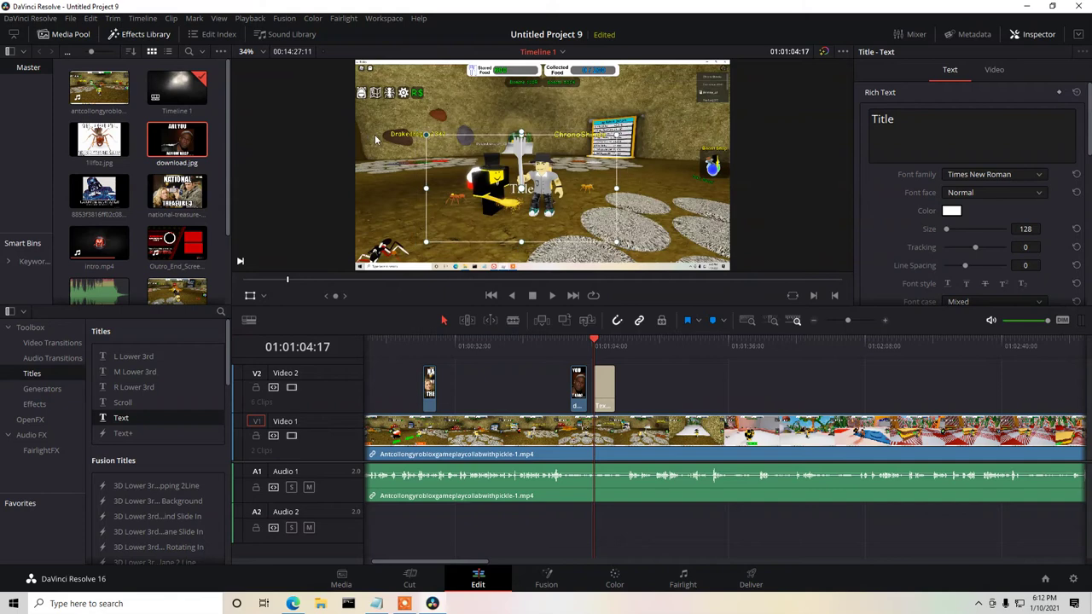
drag(554, 186, 463, 239)
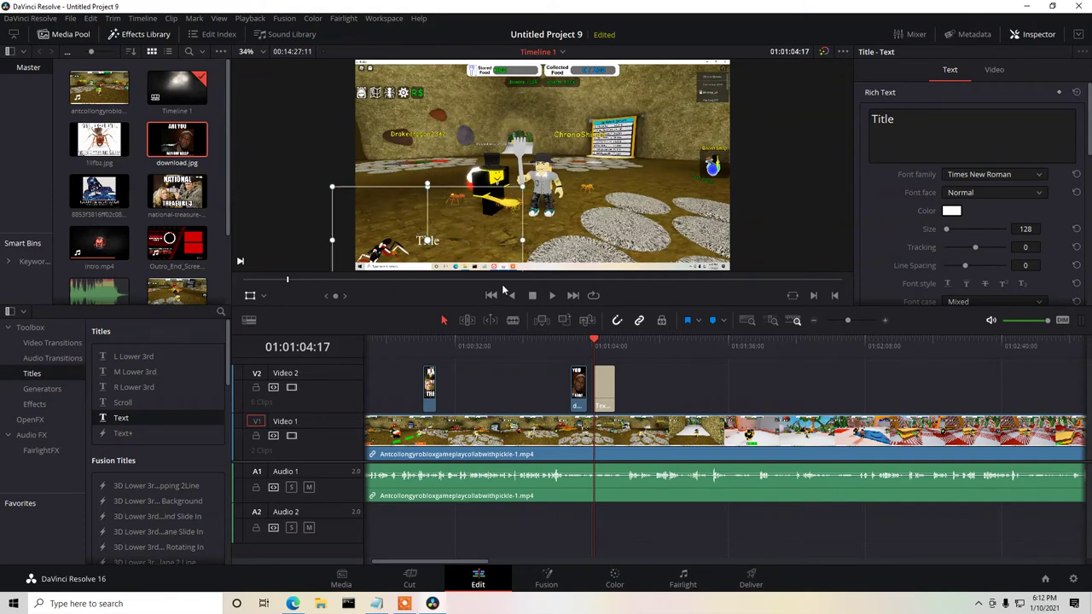
Replace the title's text with "surely I didn't sound so sure... did I", fit it inside the frame and widen it slightly.
double_click(900, 120)
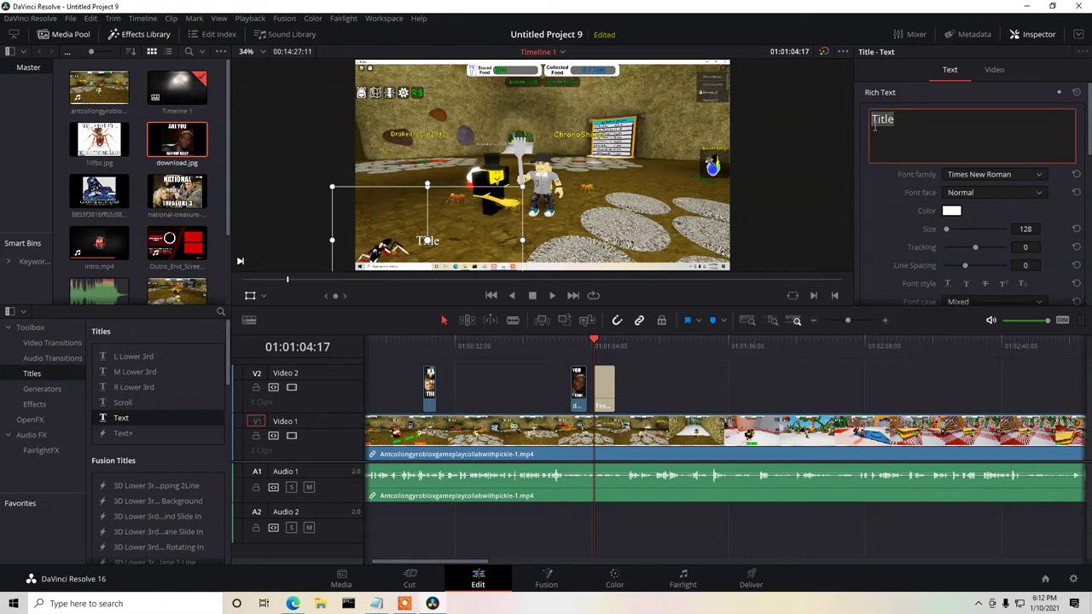
text(surely I)
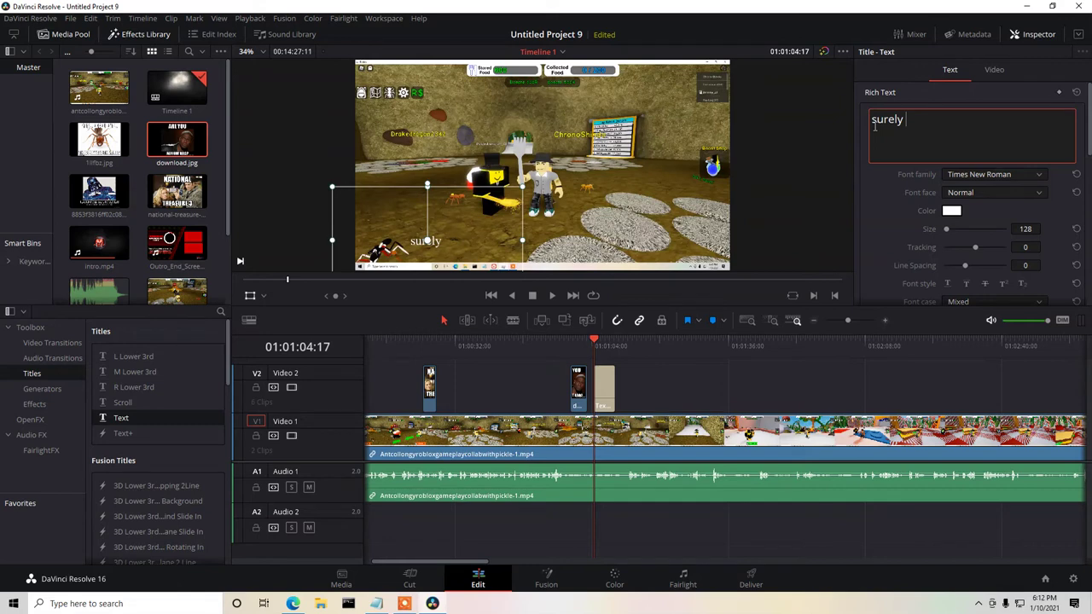
text( didn)
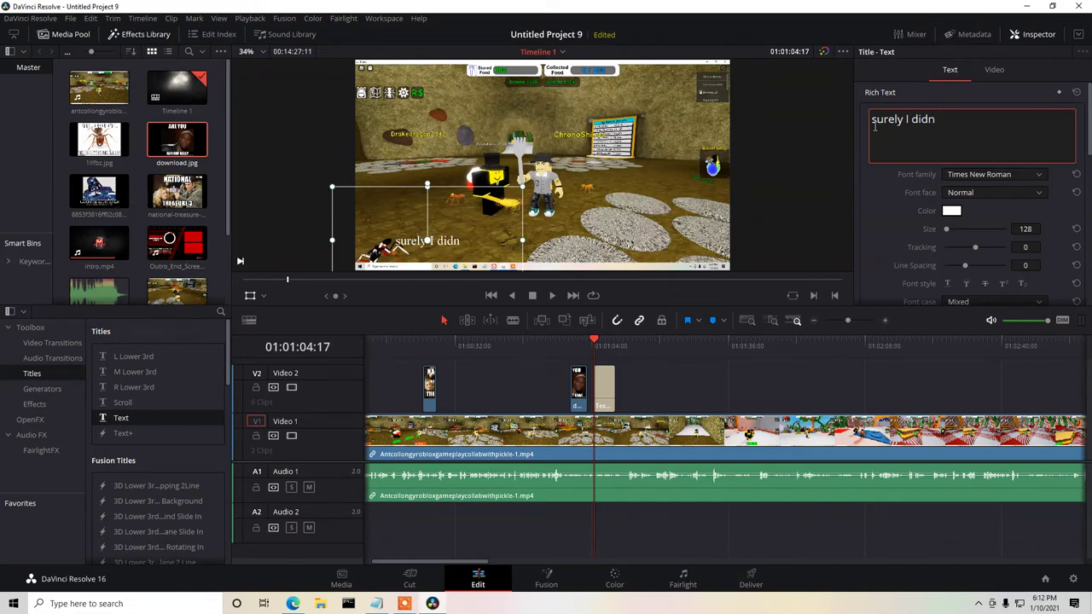
text('t sound )
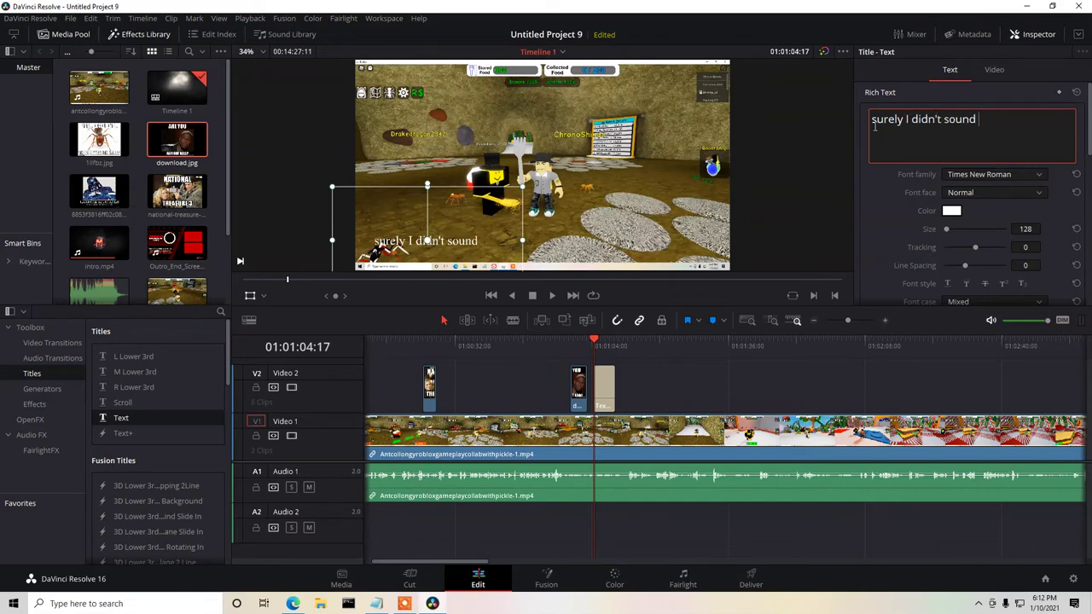
text(so sure)
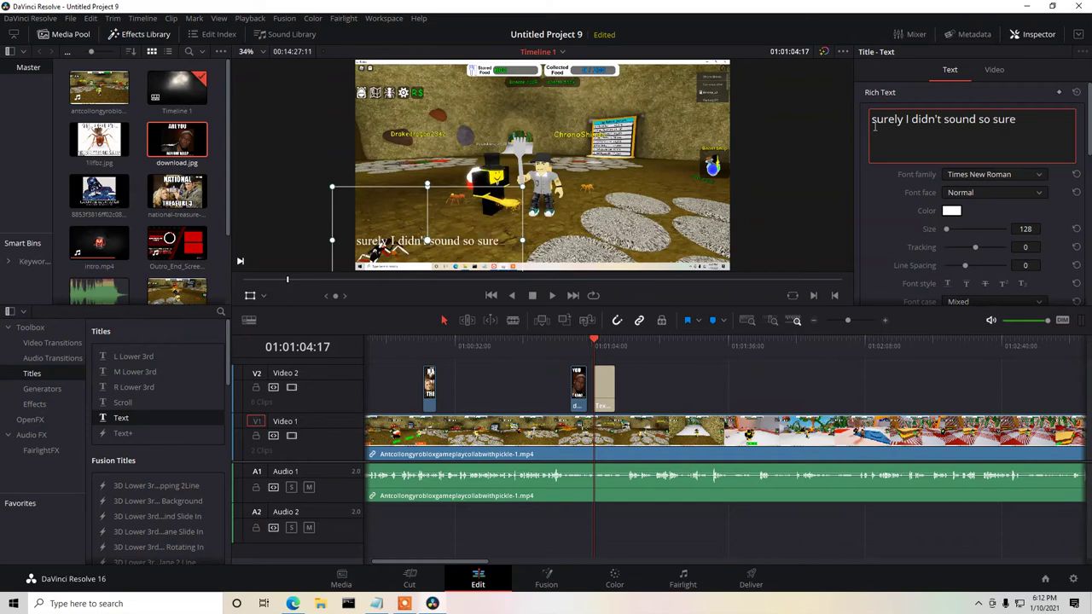
text(... did I)
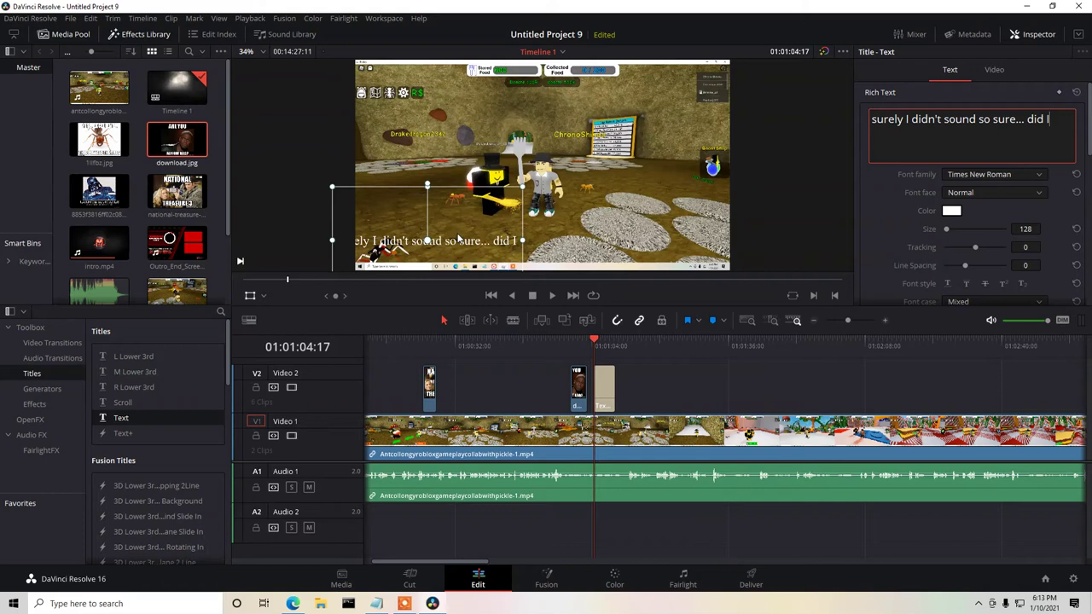
drag(449, 223, 493, 214)
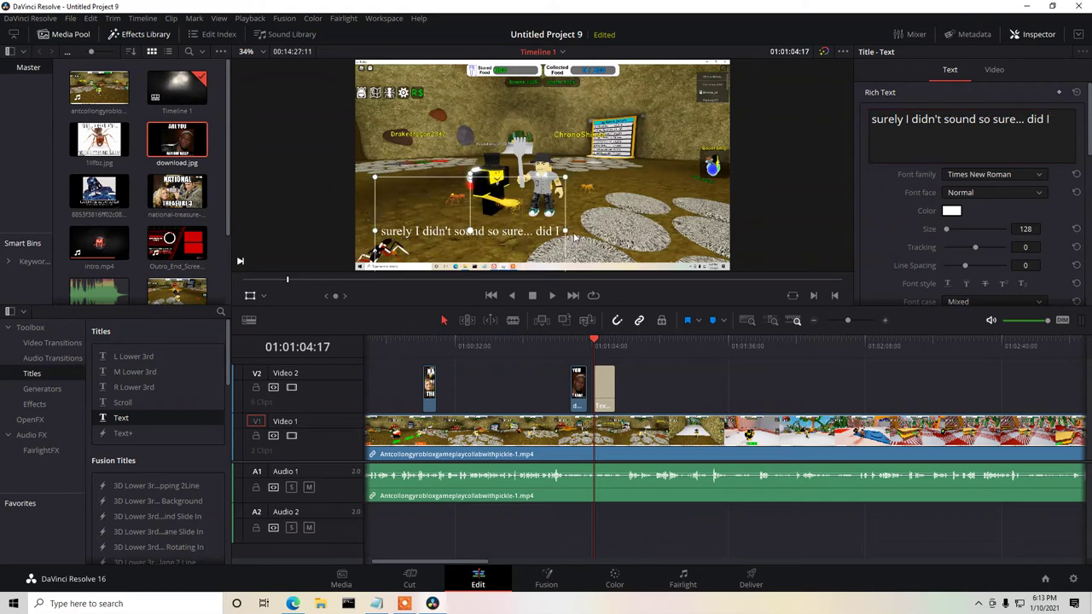
drag(565, 232, 578, 235)
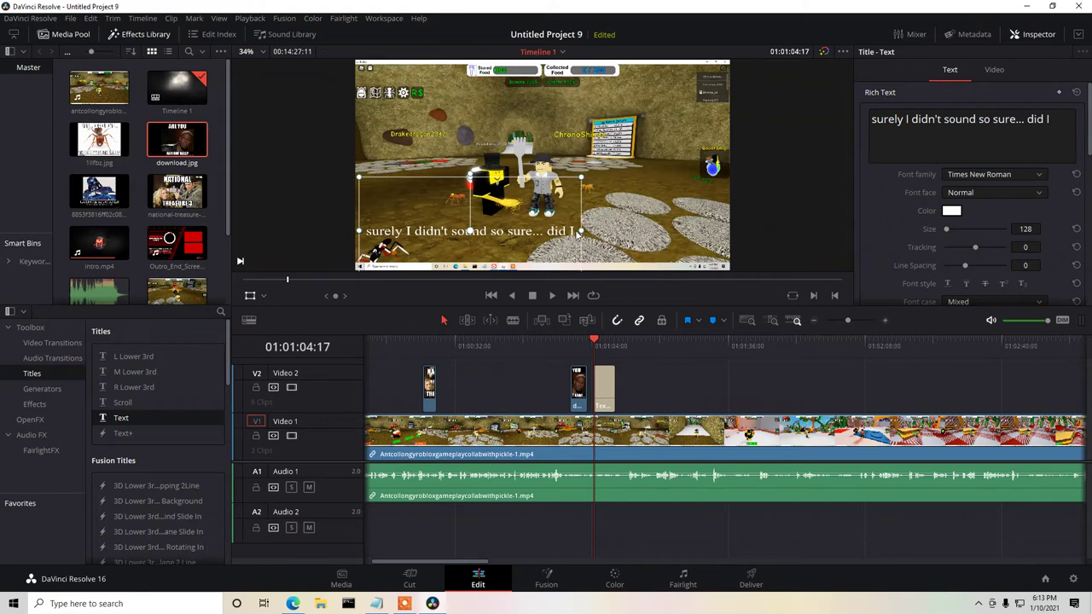
Put "did I" on a second line preceded by ". . . . . ." and add ", perhaps I should get so more help" after it.
click(1058, 122)
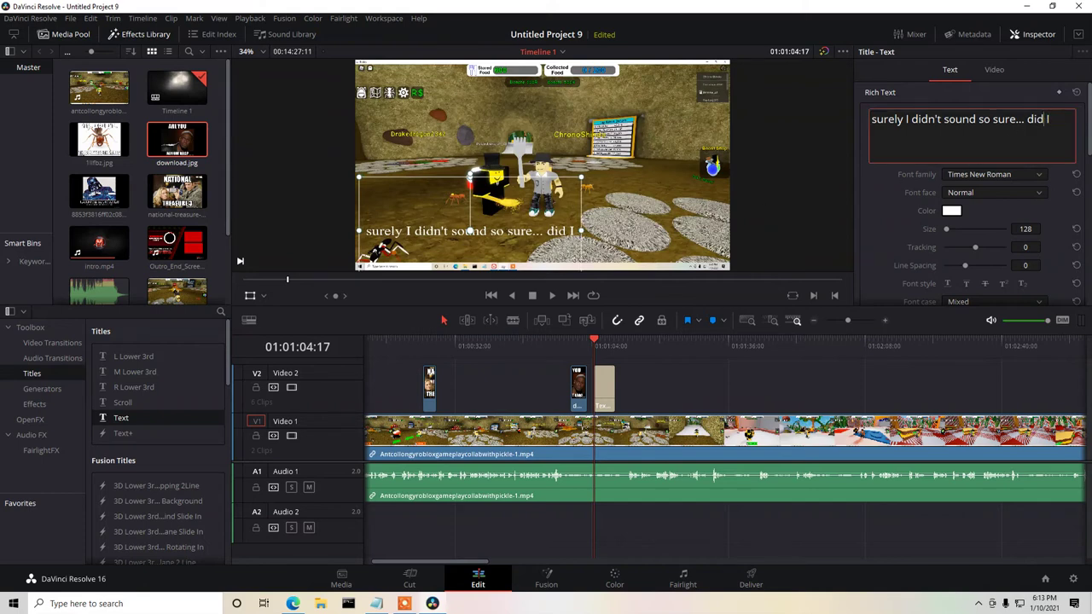
key(Return)
text(. . . . . .)
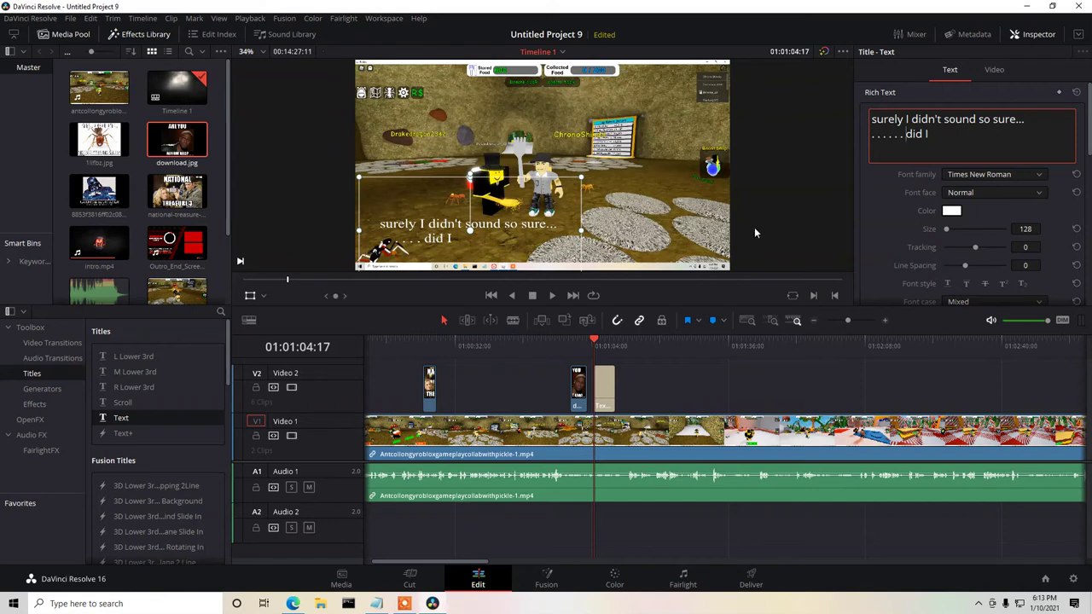
click(965, 133)
text(, perhaps I should get)
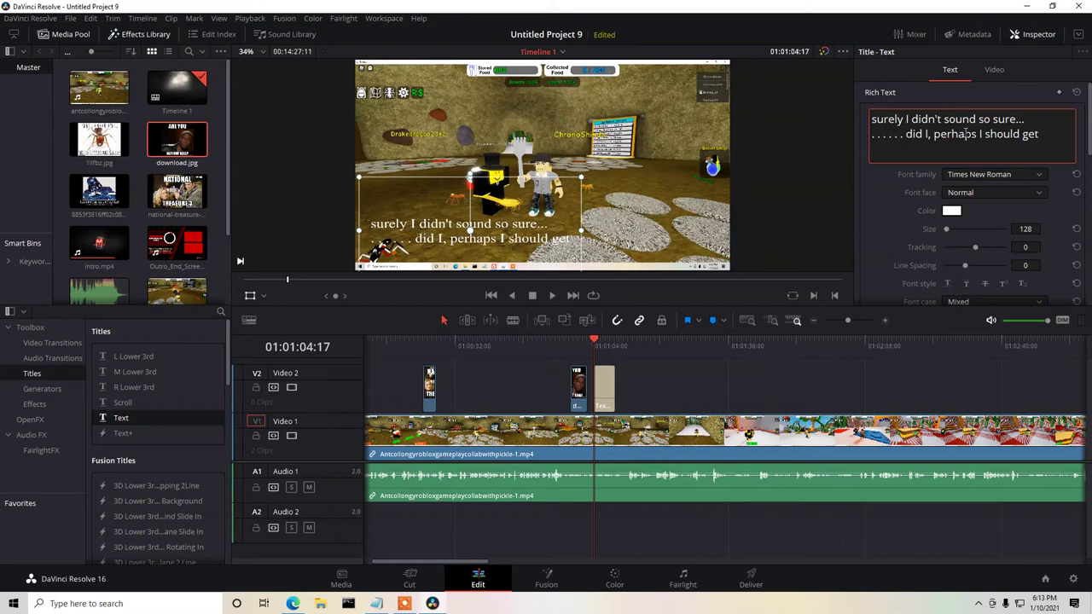
text( so more help)
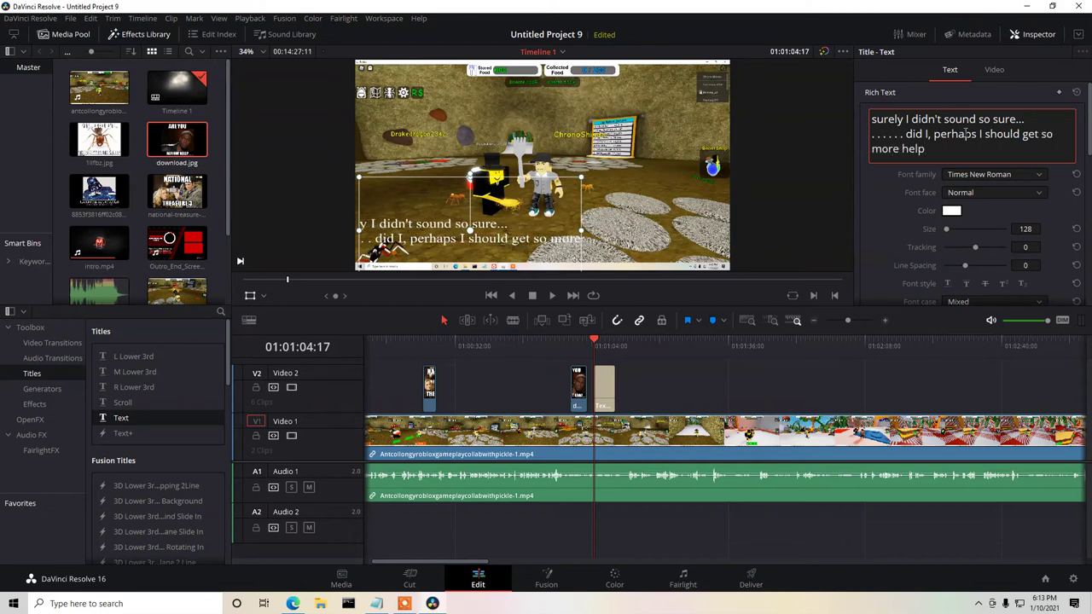
Enlarge the title to almost the frame's full width and move it up to the centre of the frame.
drag(580, 176, 617, 236)
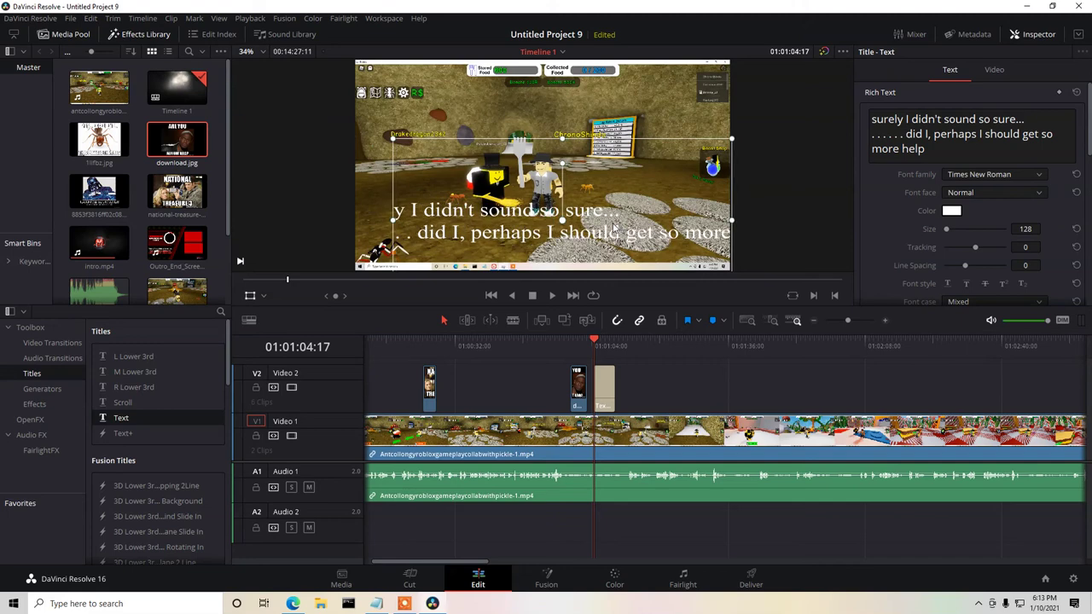
drag(395, 222, 383, 223)
drag(611, 212, 594, 107)
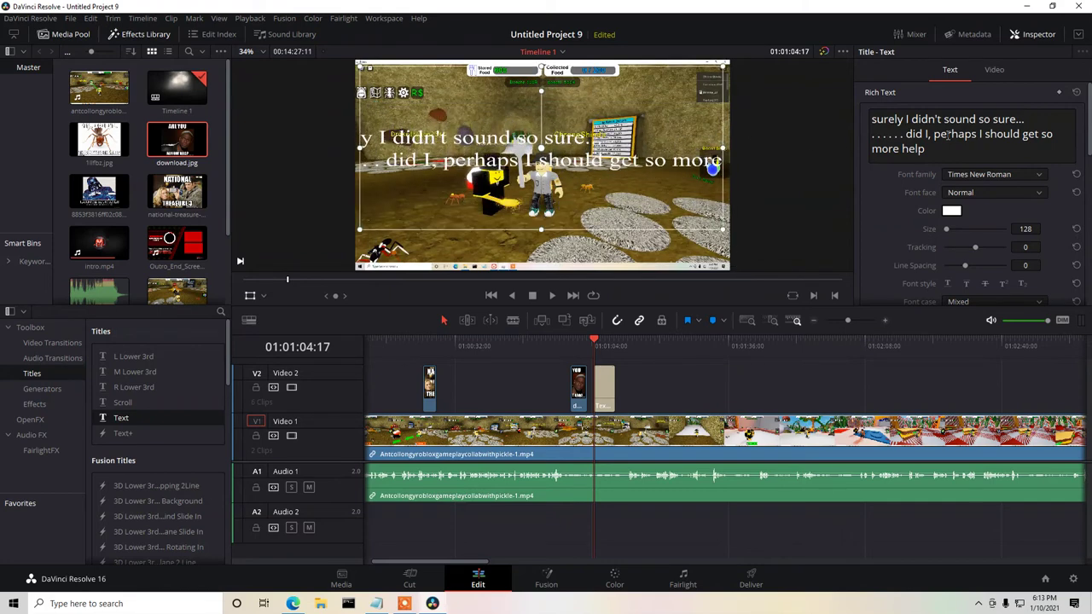
Try a line break after "sound", narrow and scale down the title, and remove that line break.
click(979, 120)
key(Return)
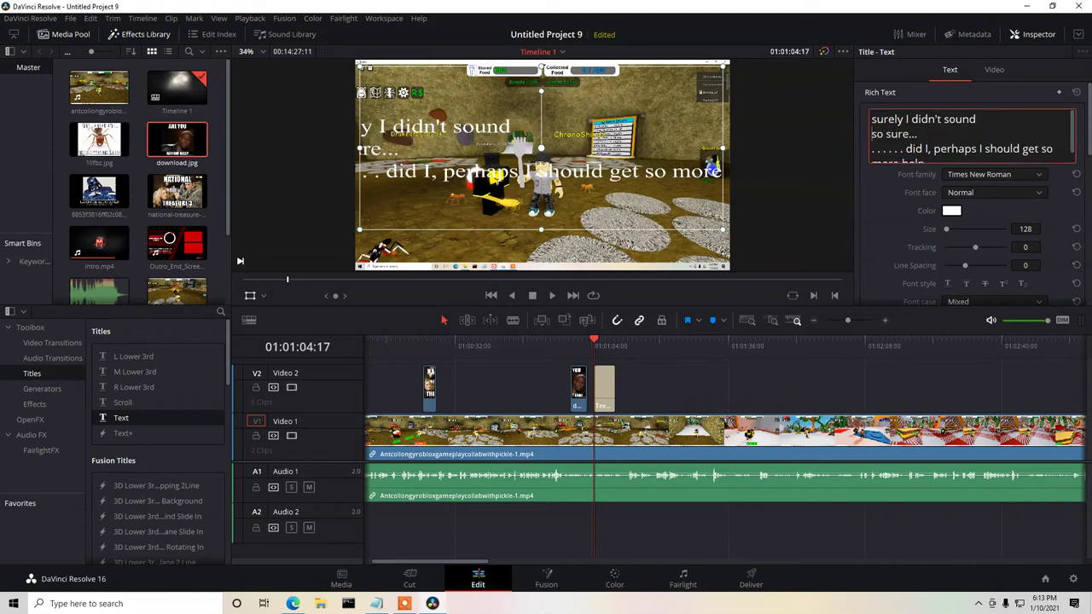
drag(361, 152, 390, 170)
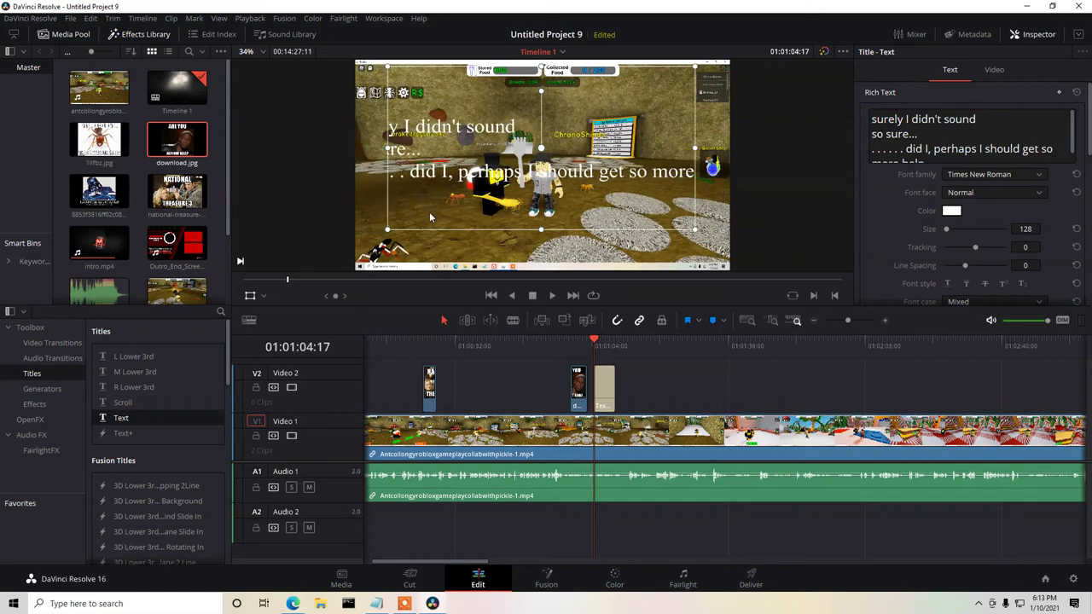
drag(388, 231, 434, 220)
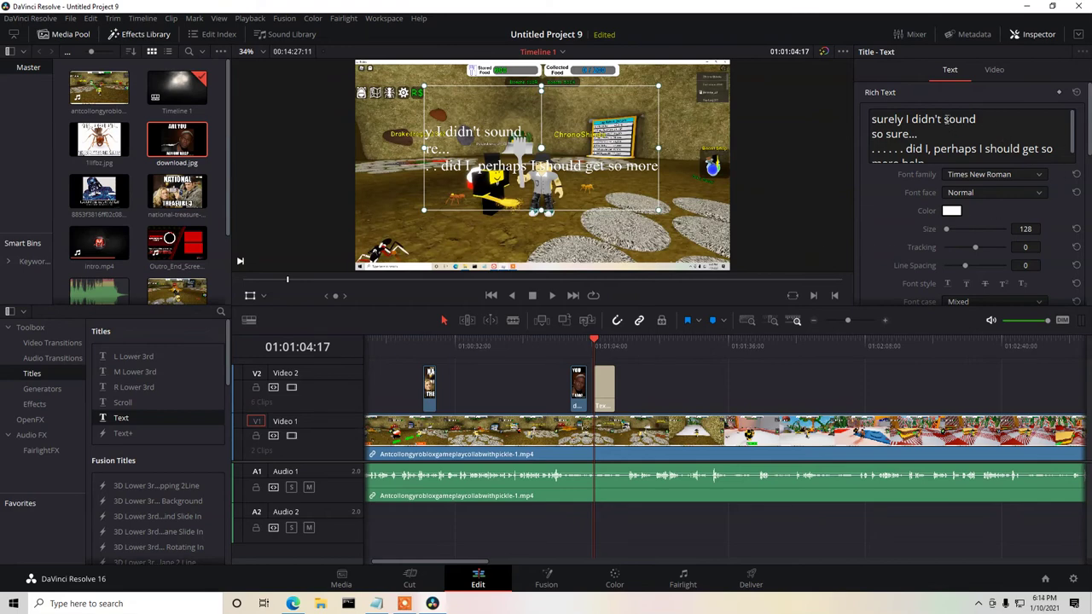
click(941, 119)
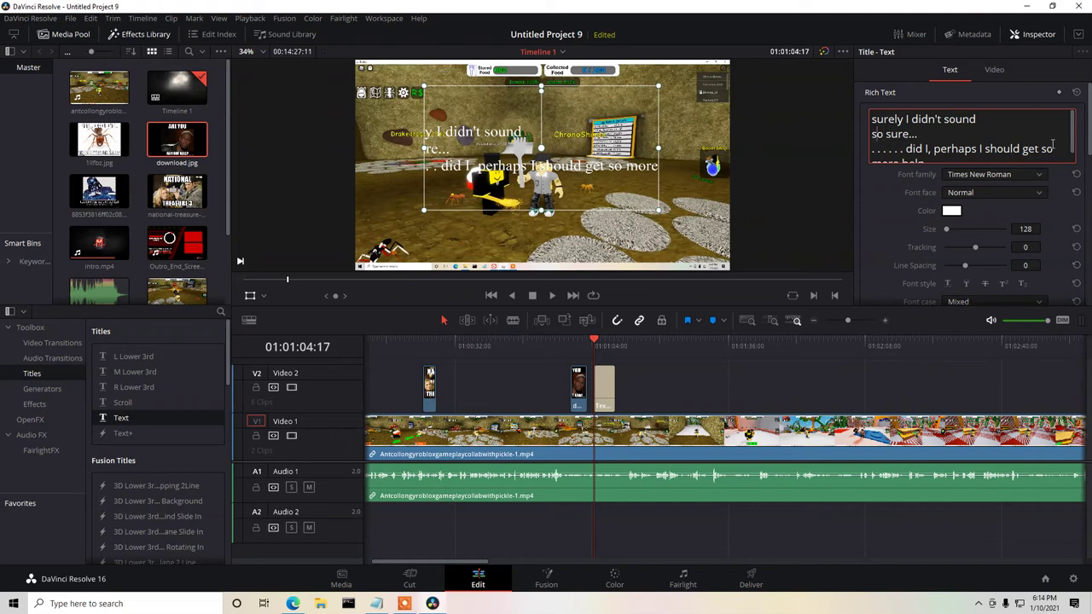
key(Delete)
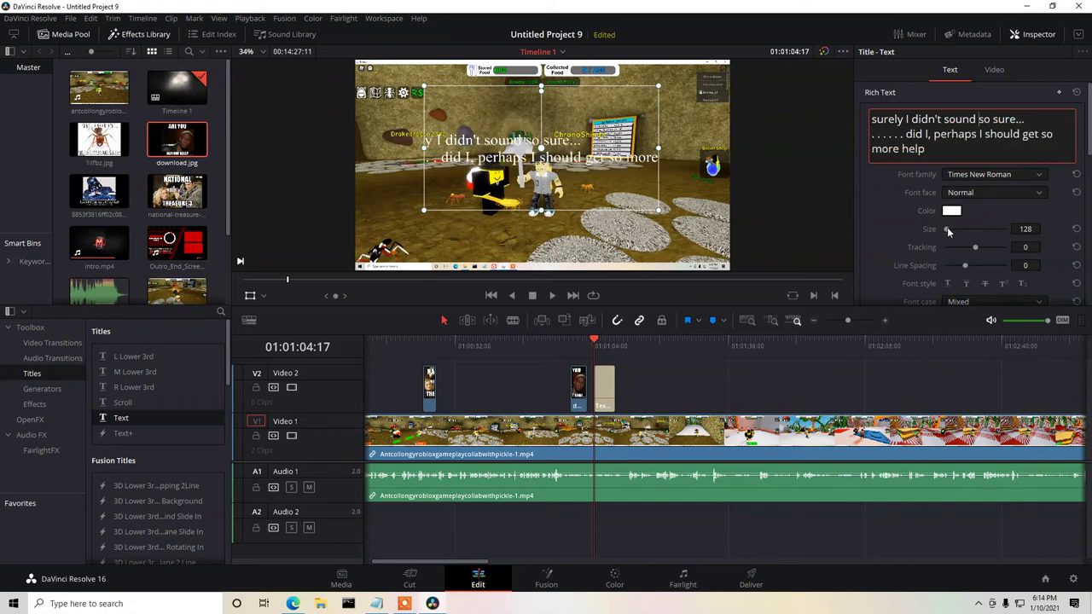
Try a font size of 56 for the title text.
drag(1033, 231, 1030, 231)
click(978, 231)
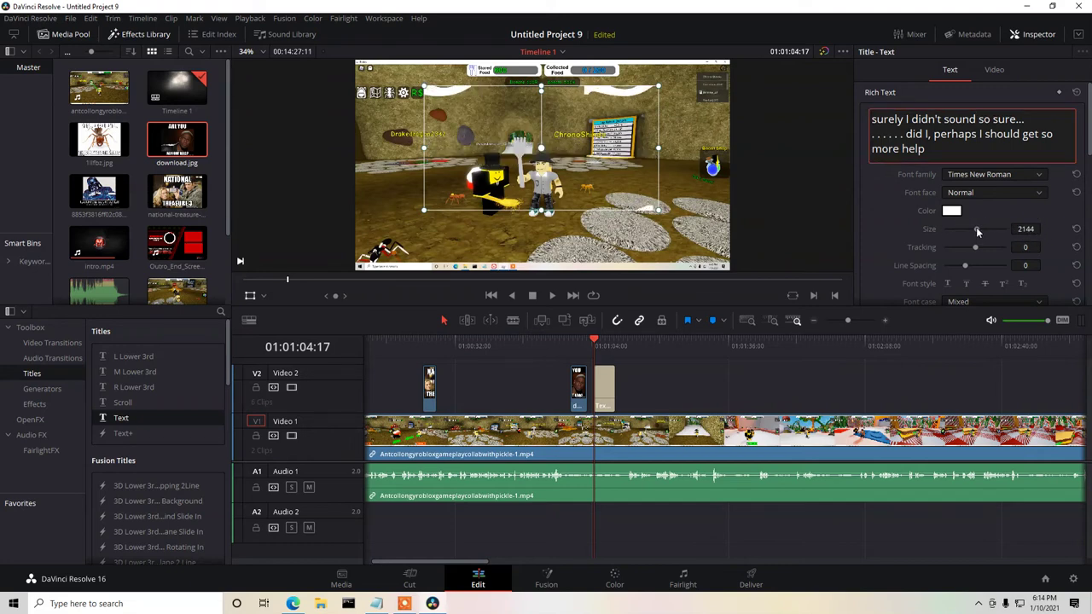
click(1031, 231)
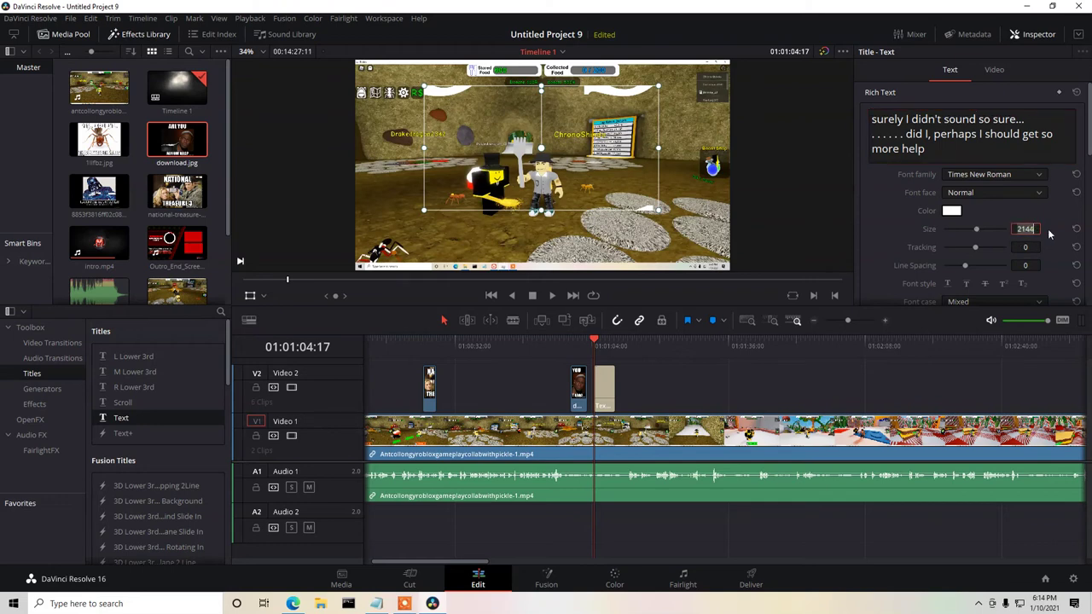
text(56)
key(Return)
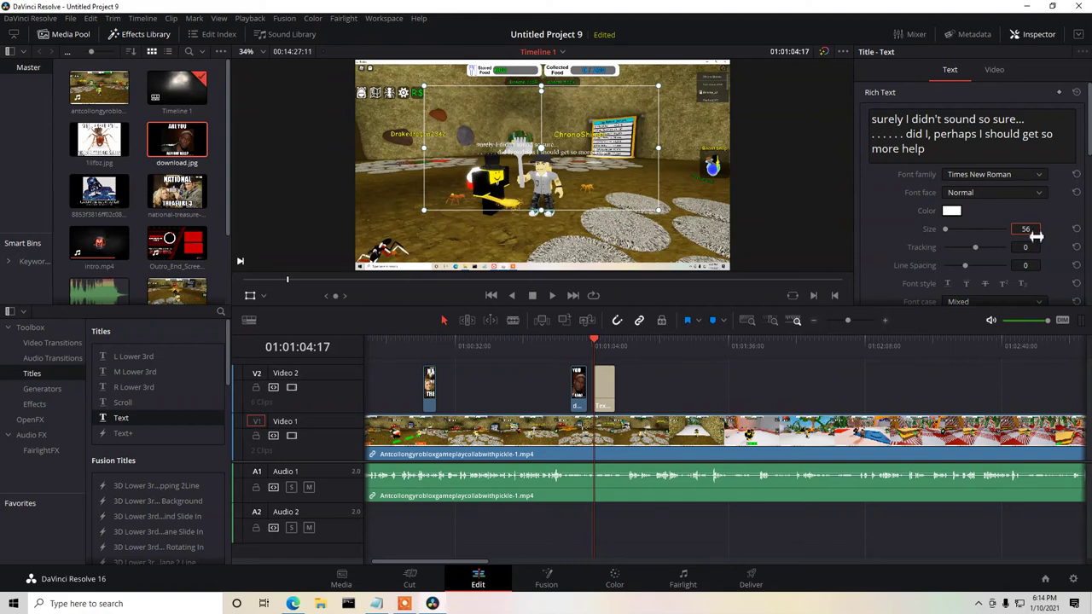
Set the title's font size to 95 and move the title to the lower part of the frame, slightly left of centre.
double_click(1027, 229)
text(95)
key(Return)
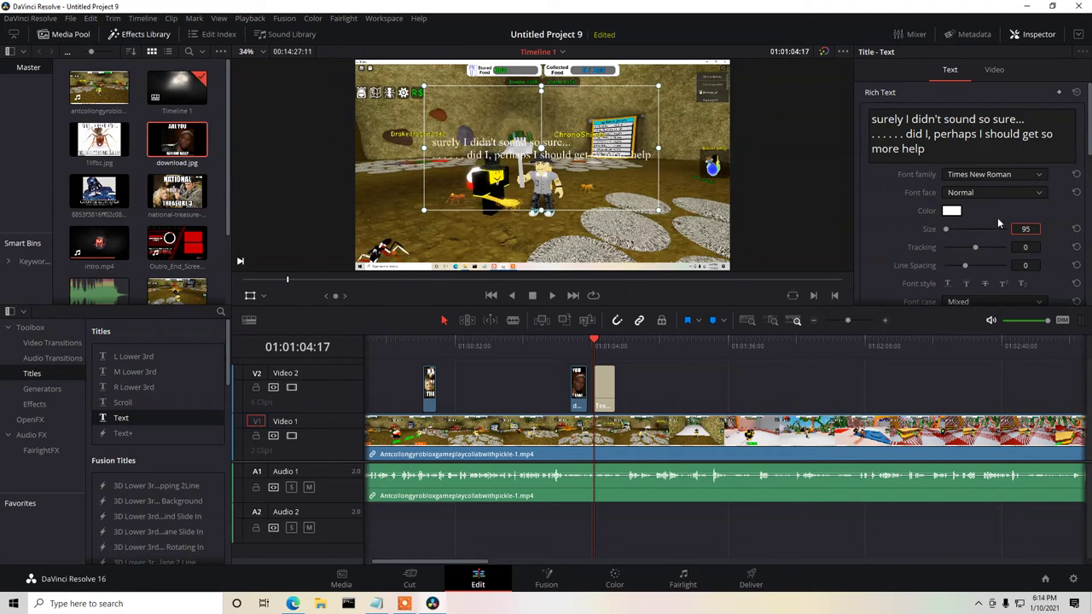
drag(597, 131, 541, 213)
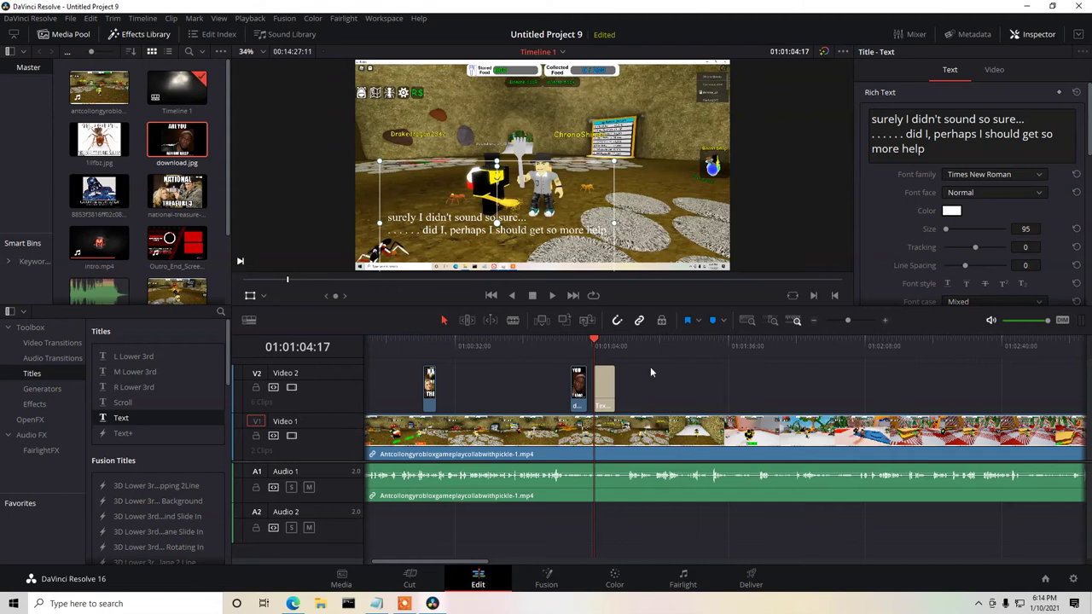
Set the title's background color to red (#ff0000).
drag(1089, 133, 1077, 253)
scroll(949, 159, down, 3)
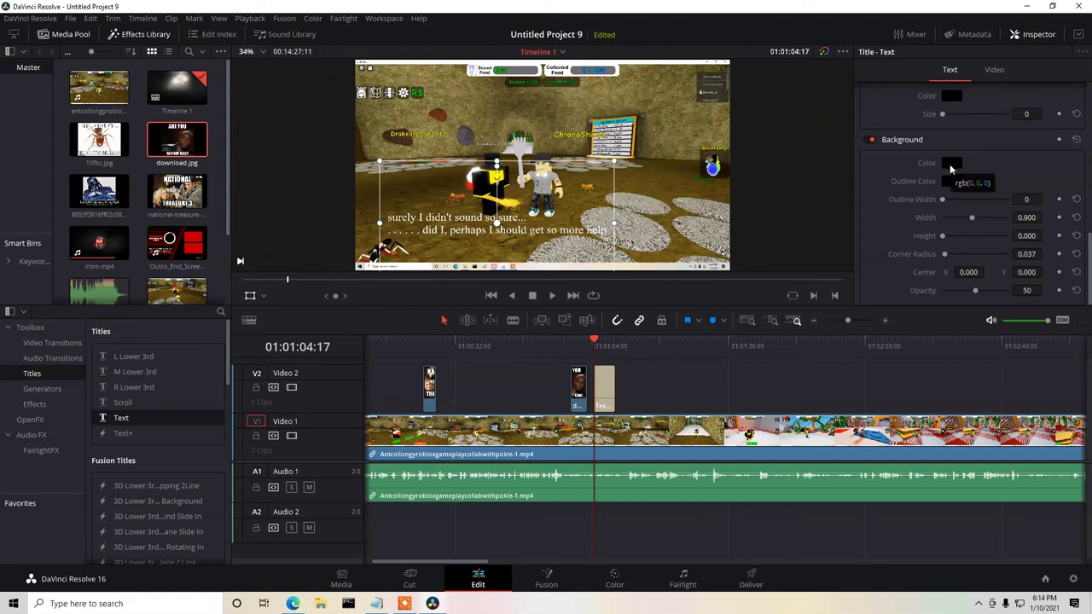
click(949, 164)
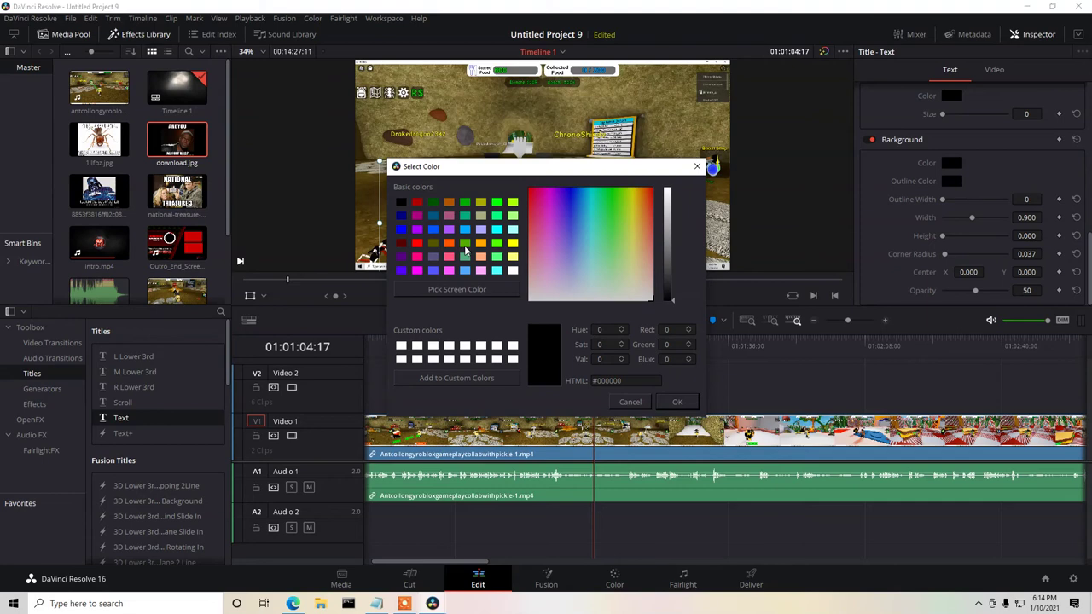
click(417, 244)
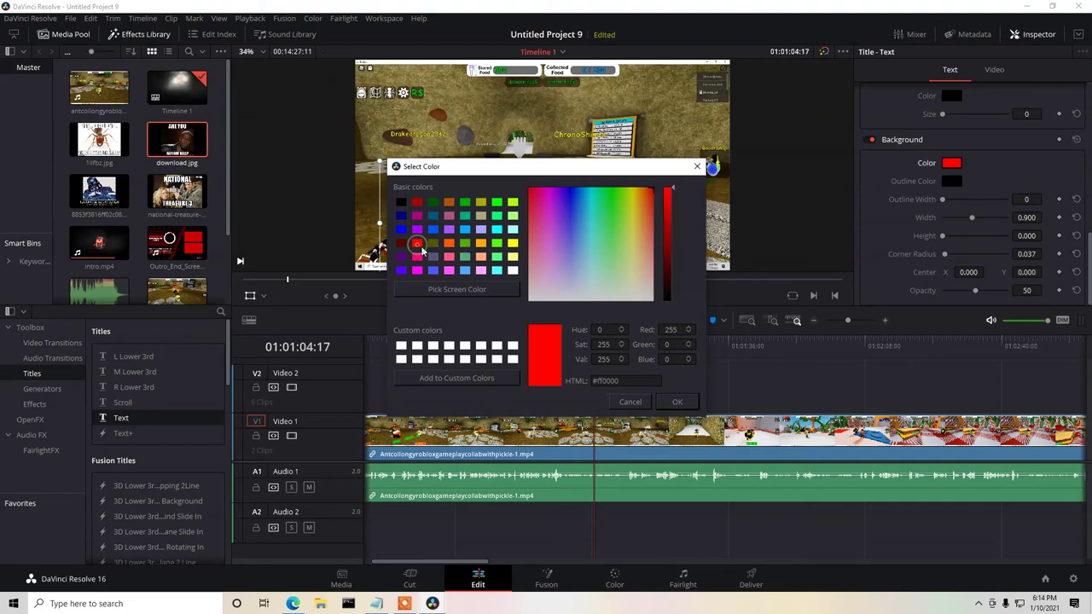
click(678, 402)
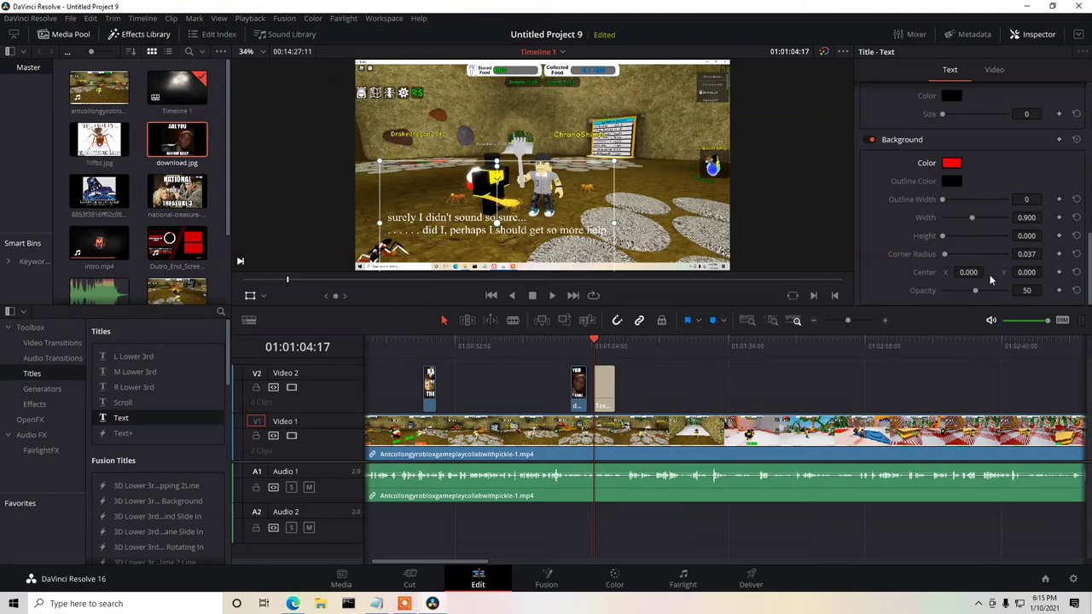
Adjust the title background to a width of 1.357 and a height of 0.522, with an opacity of 50.
mouse_move(976, 294)
mouse_down()
mouse_move(990, 294)
mouse_move(955, 296)
mouse_up()
click(1026, 289)
text(45)
text(0)
key(Return)
drag(944, 240, 988, 221)
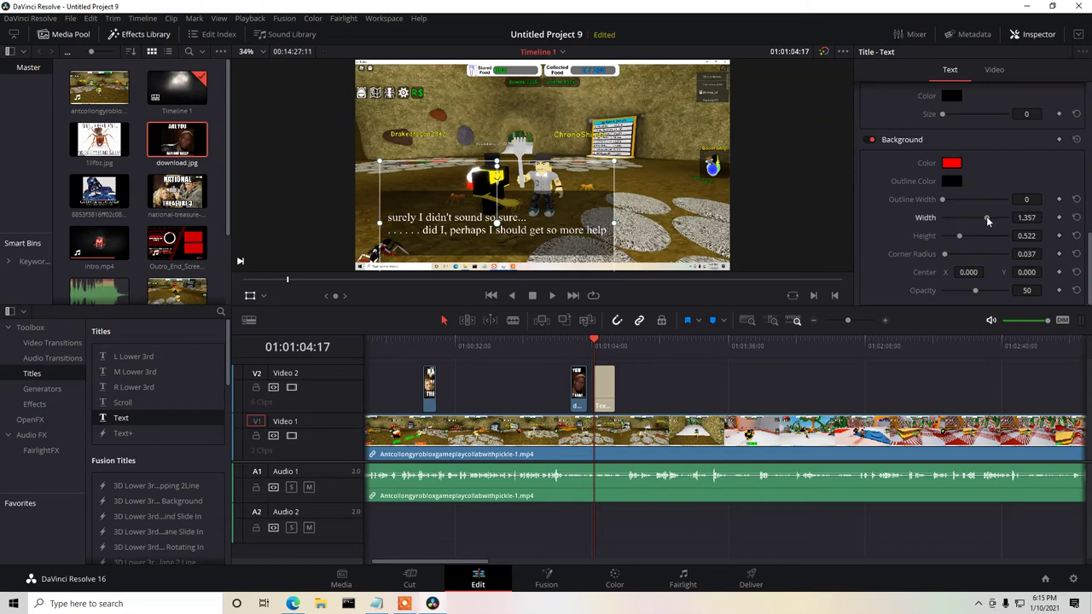
Give the title background a red (#ff0000) outline with a width of 12.
click(952, 182)
click(417, 243)
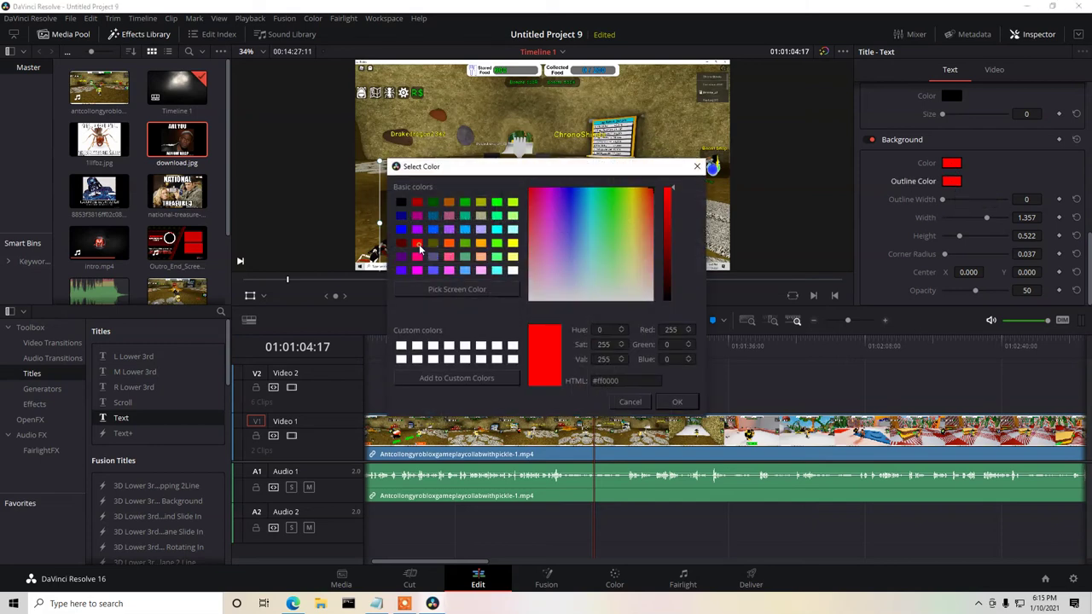
click(676, 401)
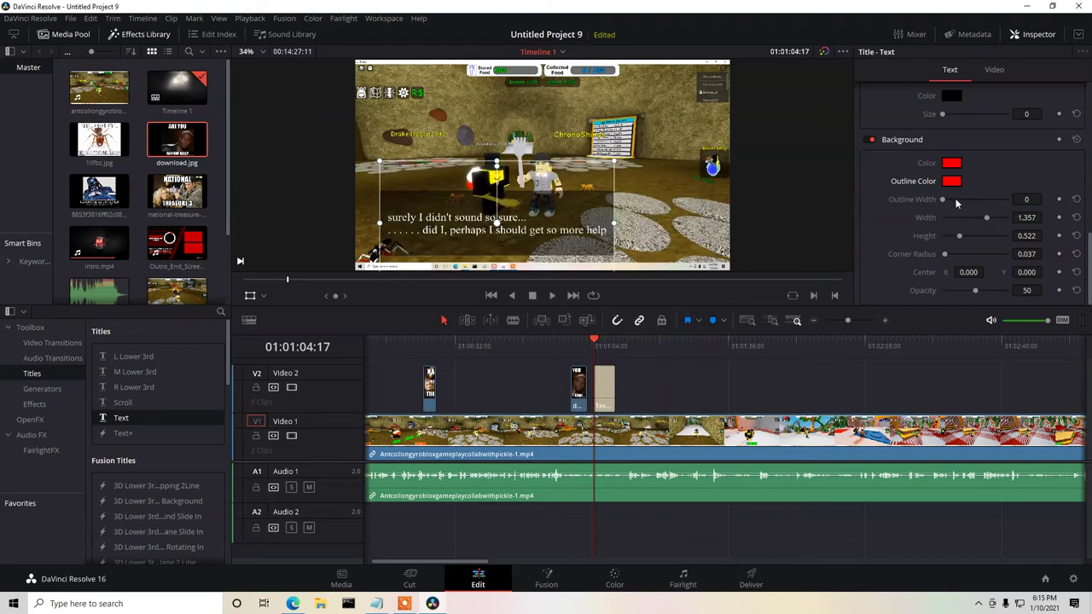
drag(941, 197, 968, 203)
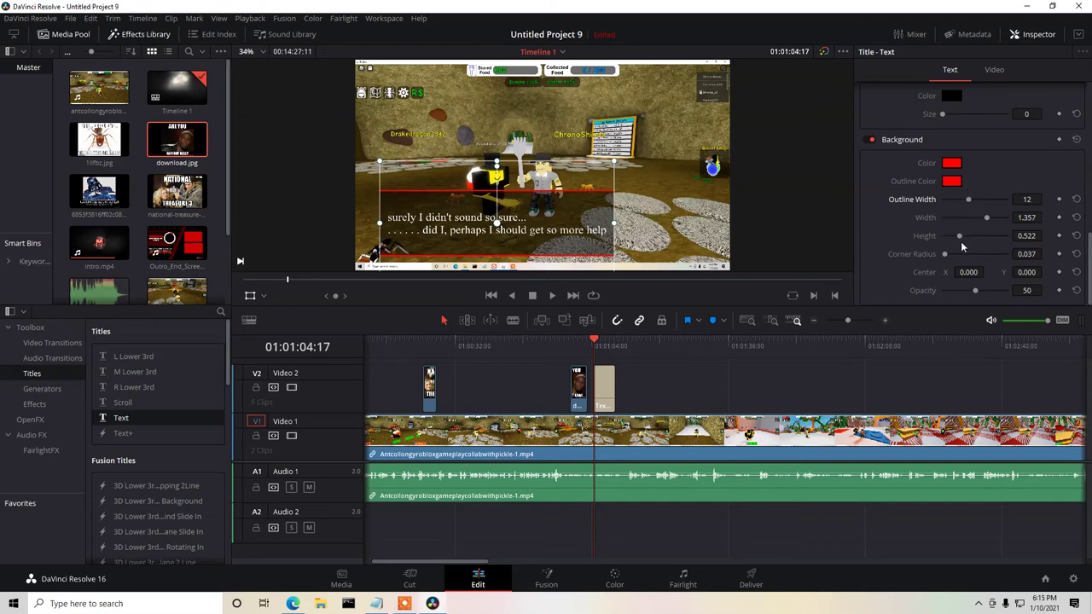
Play back the section containing the text title to check how it looks.
click(587, 341)
click(551, 296)
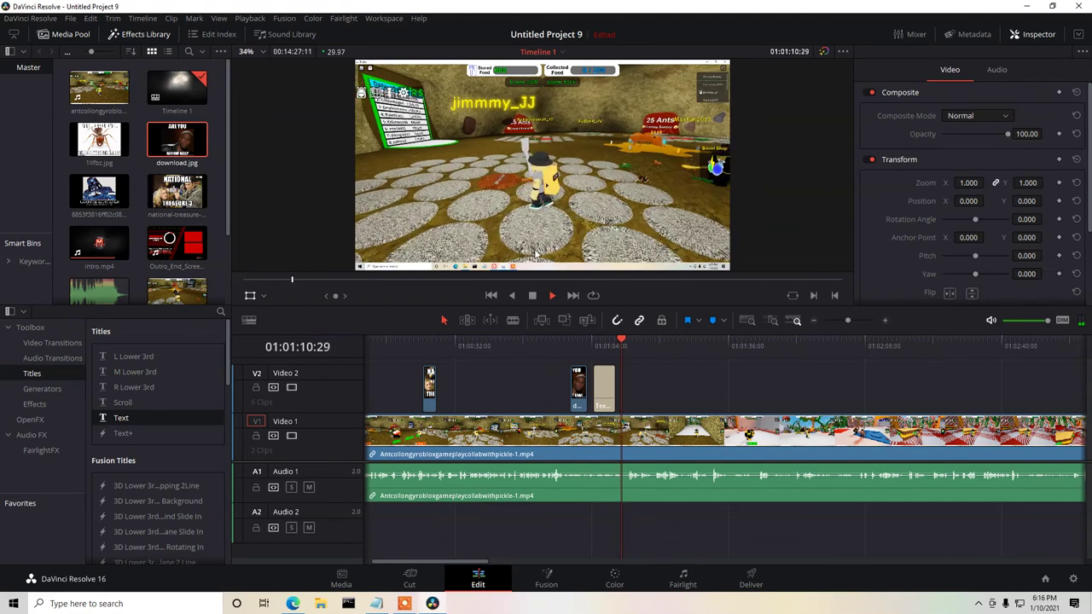
click(534, 295)
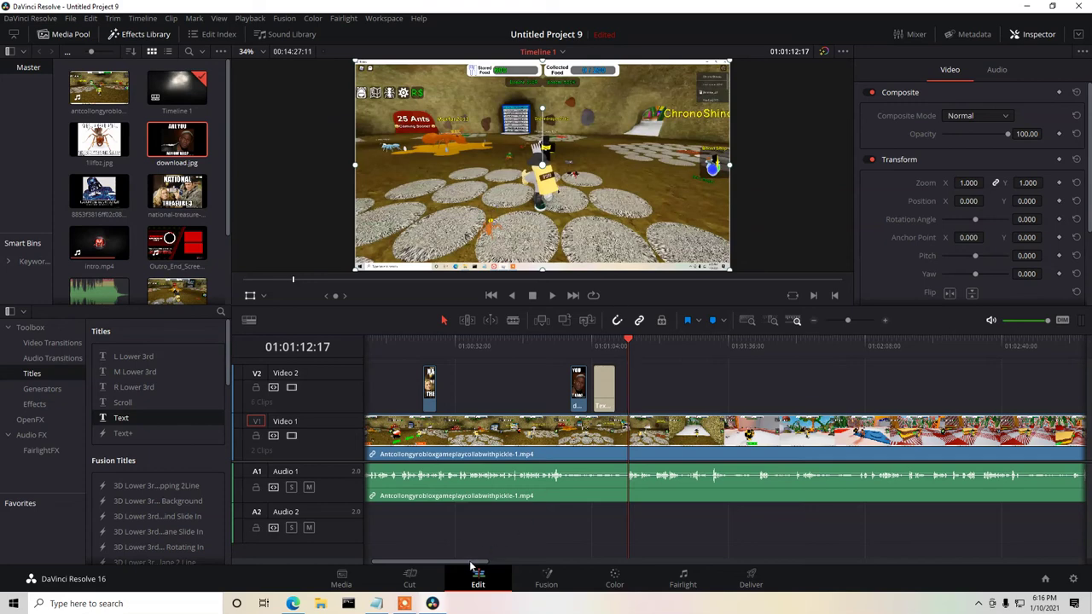
Add the Outro_End_Screen clip directly after the gameplay clip at the end of Video 1.
drag(470, 565, 459, 563)
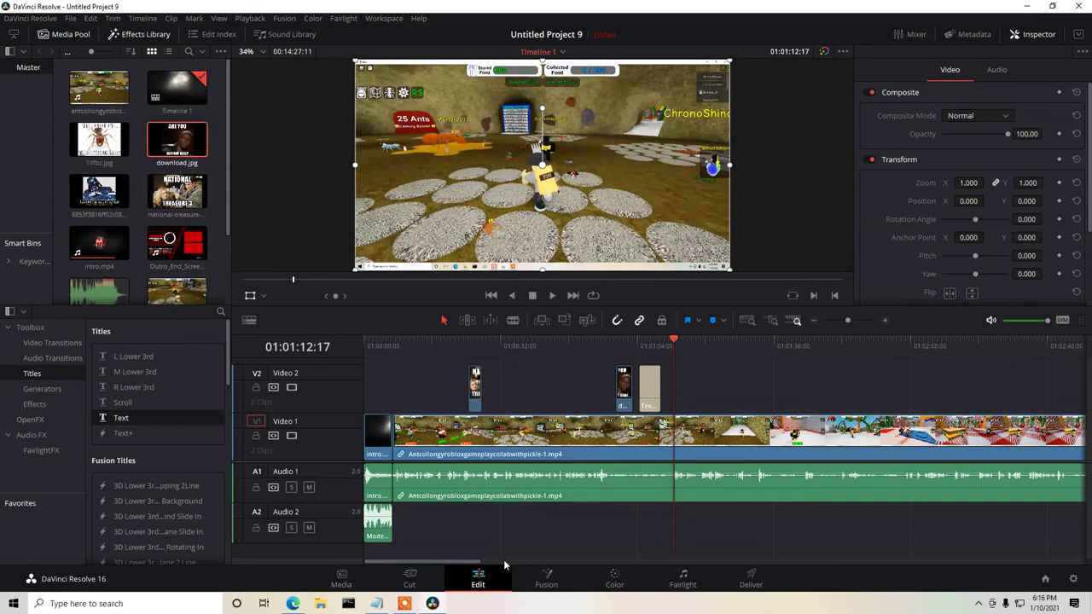
drag(468, 565, 857, 588)
scroll(869, 443, right, 5)
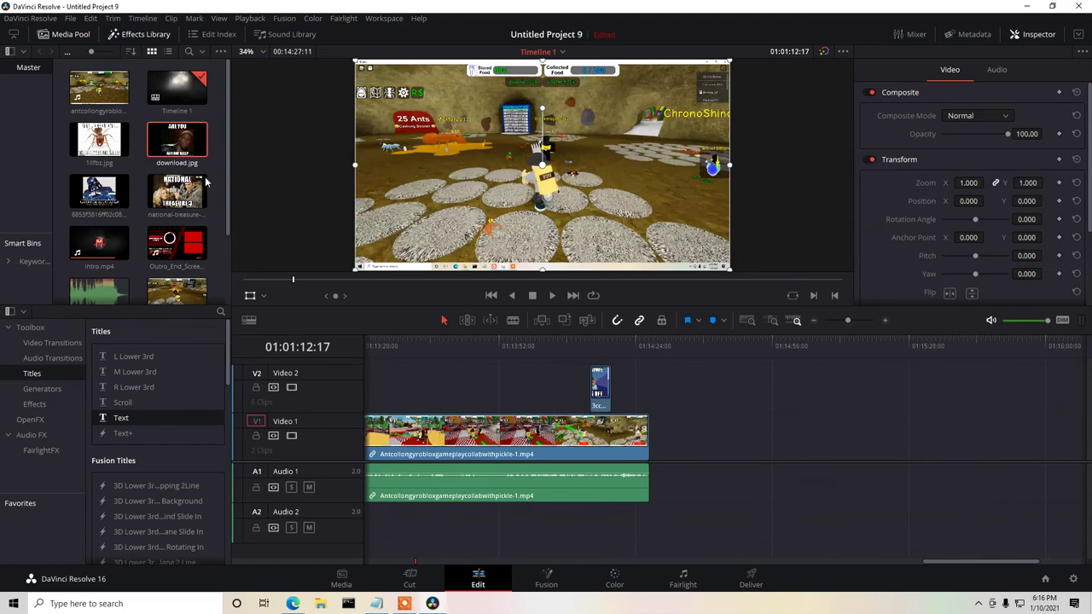
drag(174, 248, 683, 443)
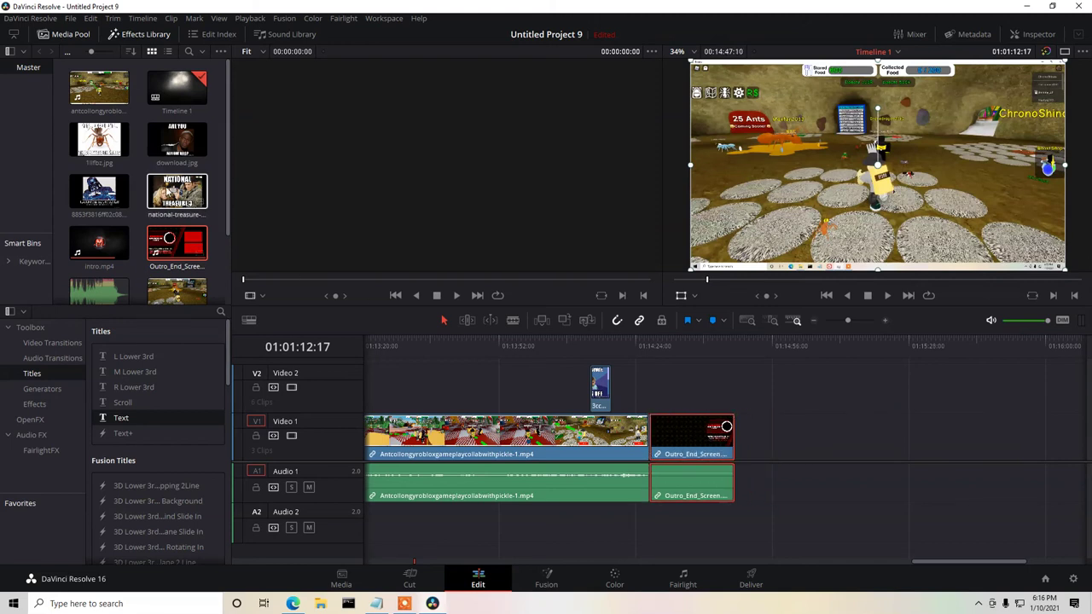
Place the Modern Electronic Logo music under the outro on Audio 2 and trim the outro's end to match the music.
drag(99, 291, 665, 529)
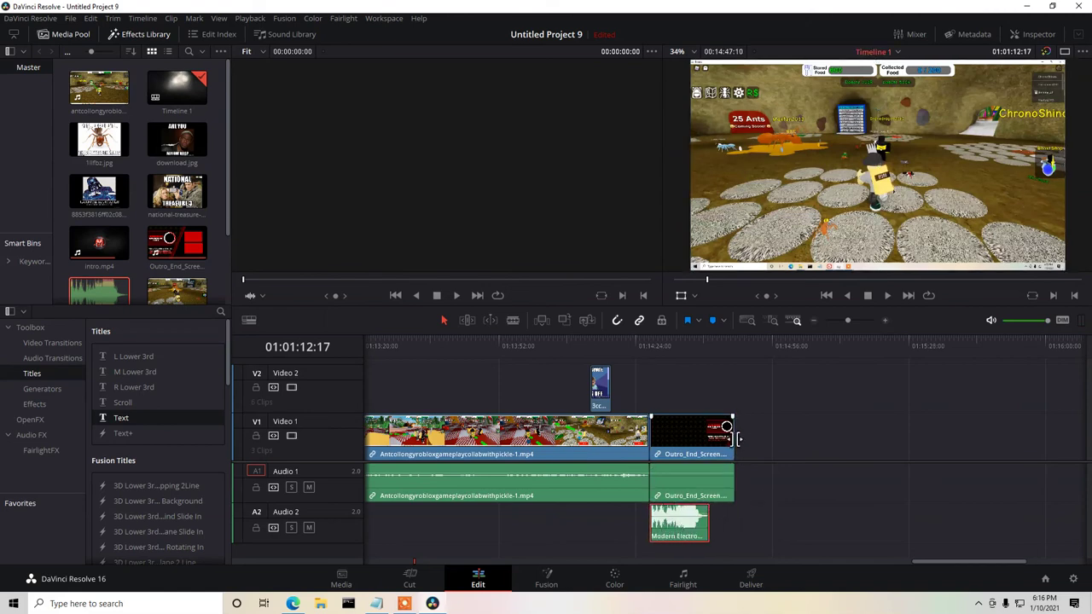
drag(735, 438, 709, 445)
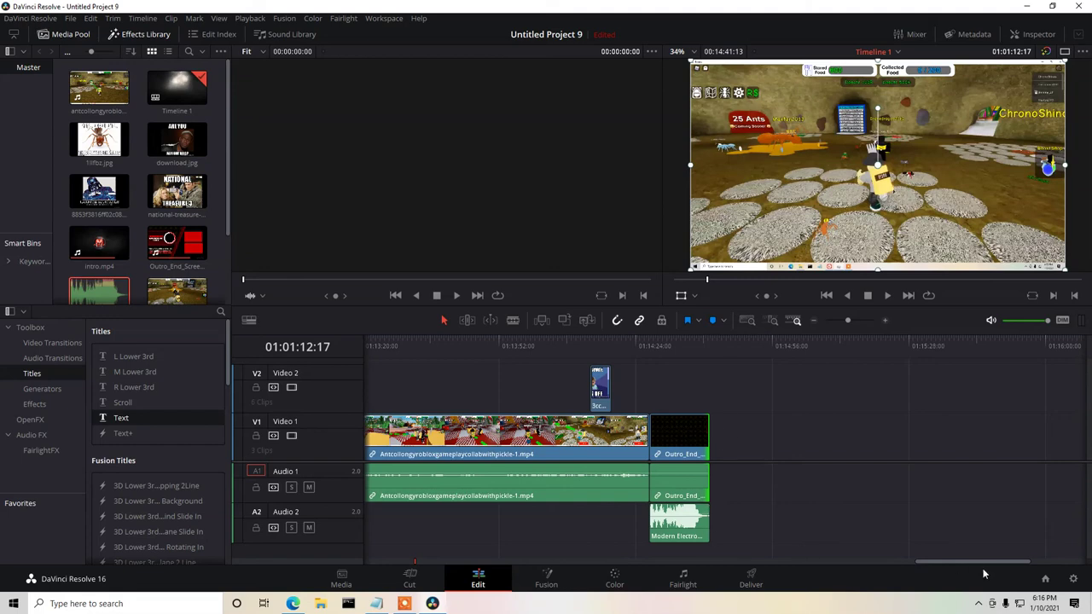
Save the project.
drag(967, 562, 384, 542)
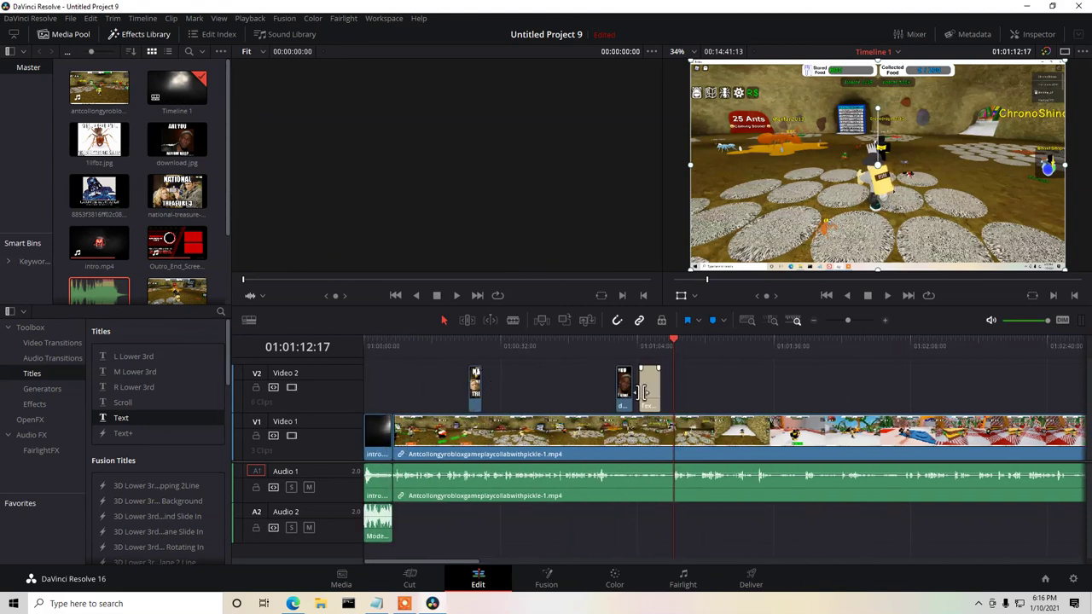
mouse_move(468, 564)
mouse_down()
mouse_move(509, 560)
mouse_move(487, 563)
mouse_up()
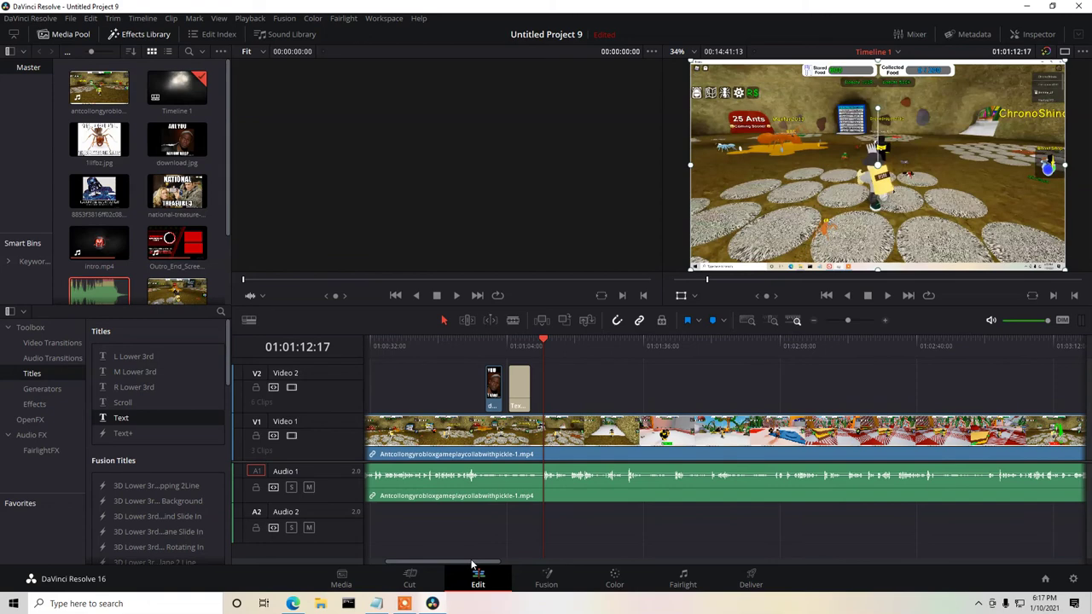
click(71, 19)
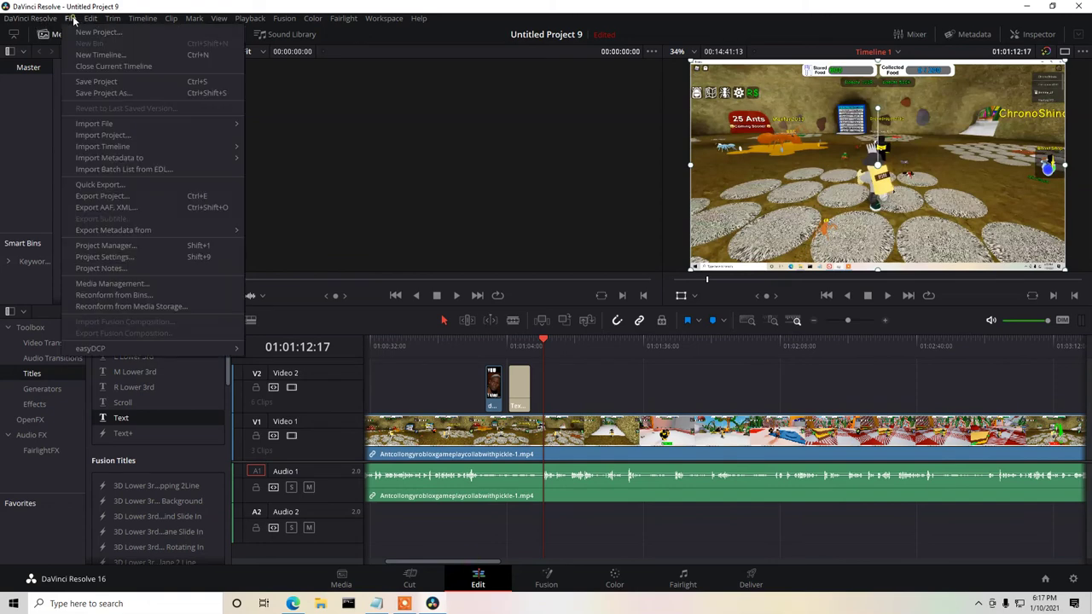
click(91, 83)
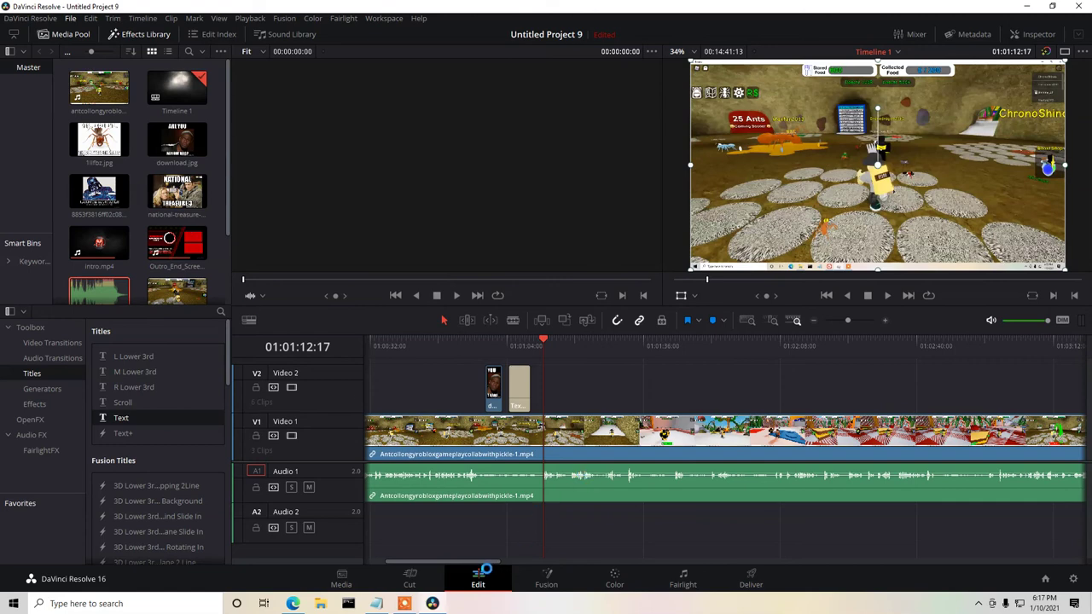
Prepare the render settings on the Deliver page with the YouTube 1080p preset and the MP4 format.
click(752, 580)
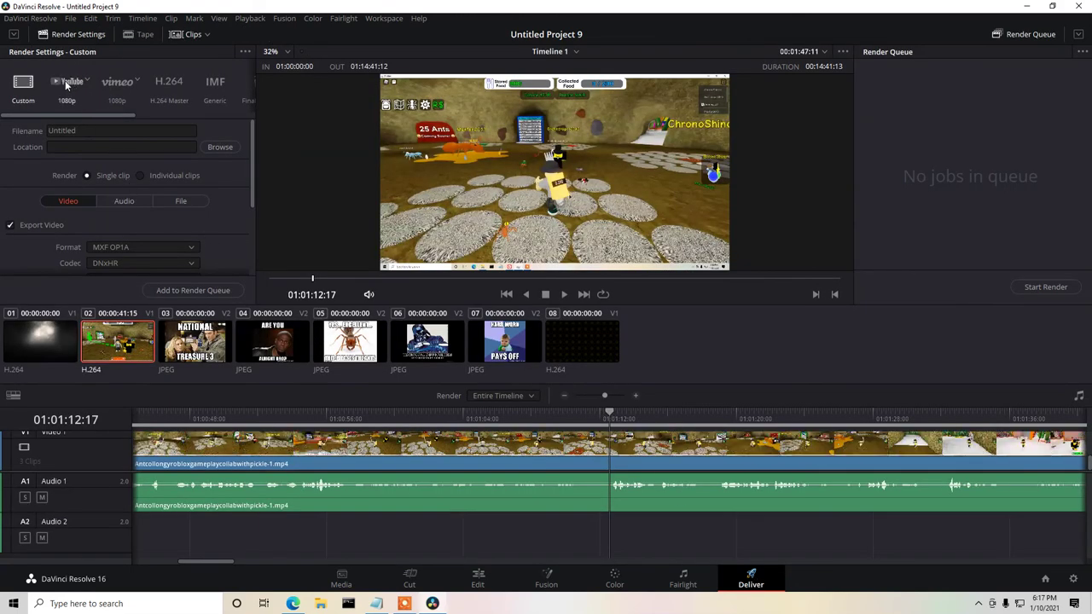
click(65, 81)
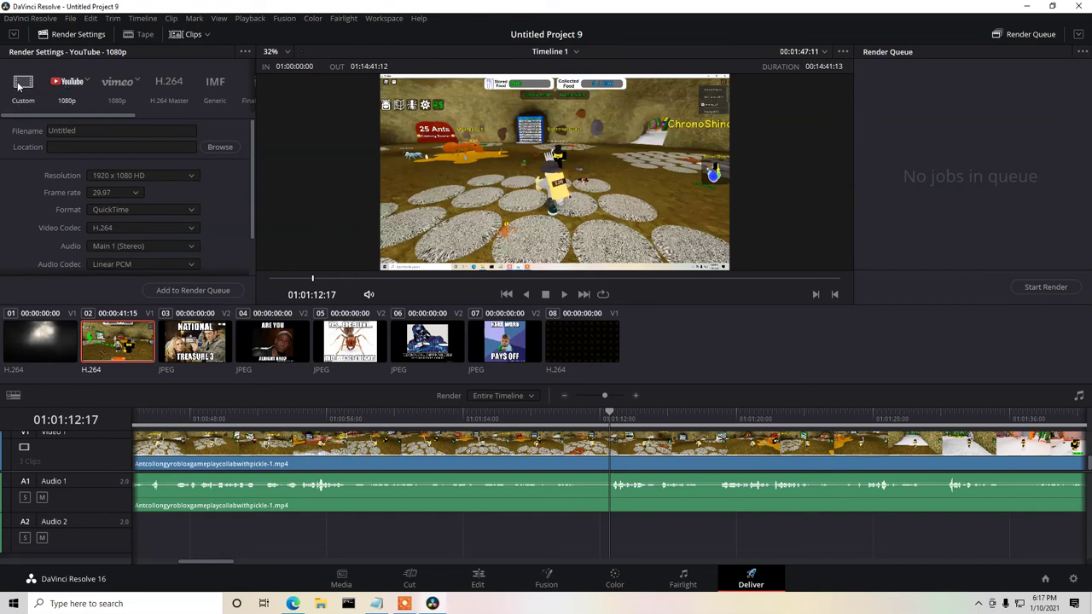
click(183, 211)
click(150, 226)
Name the render file howToEditVideosWithMoreComplexStuff and choose the Desktop as its destination.
click(82, 132)
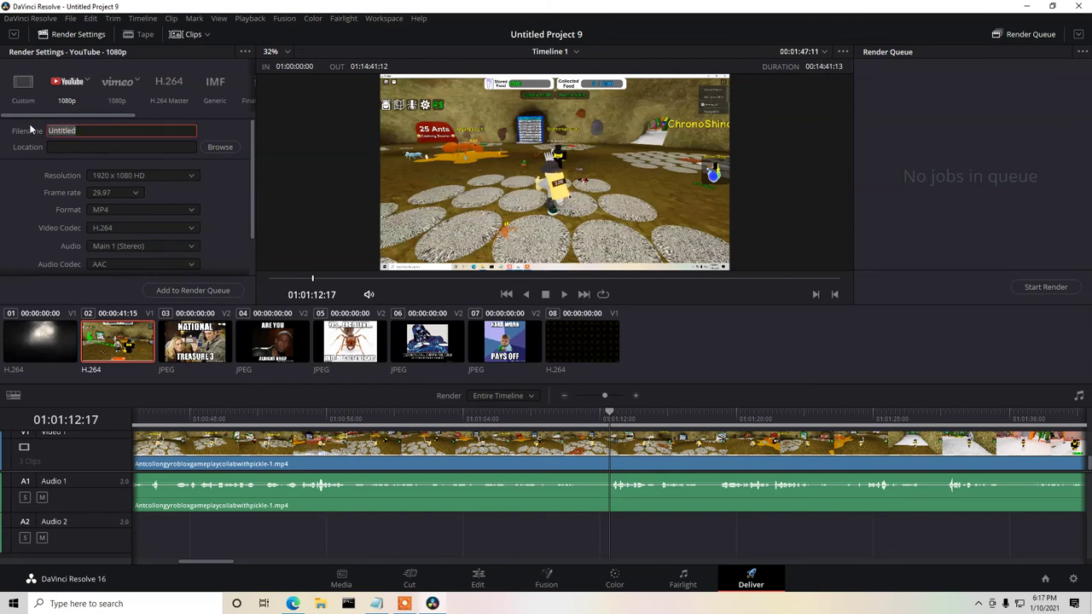
text(howToEditVideosWithMoreComplexStuff)
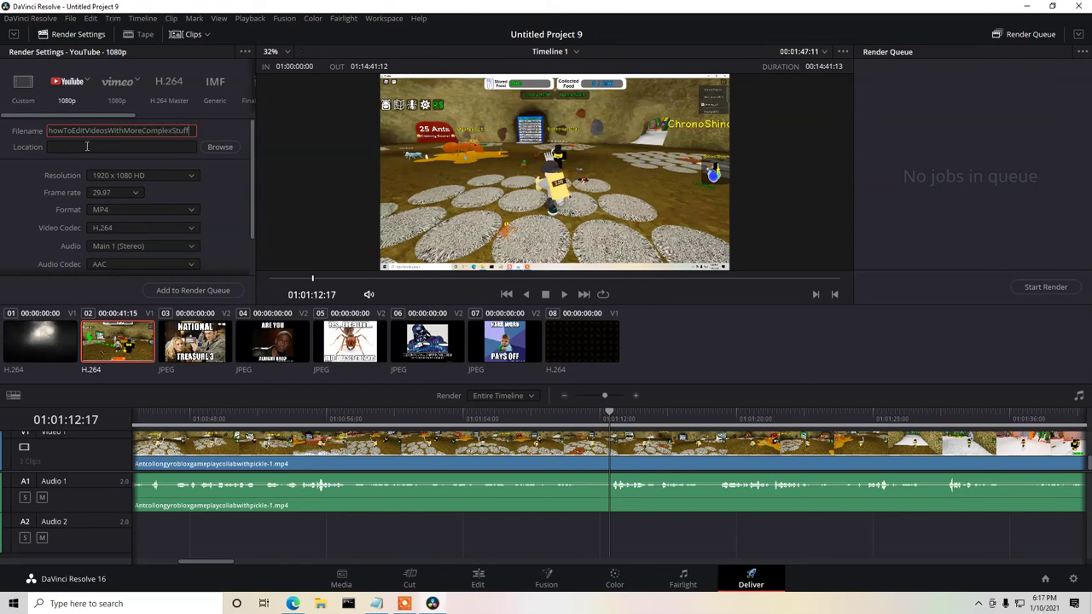
click(219, 147)
click(46, 102)
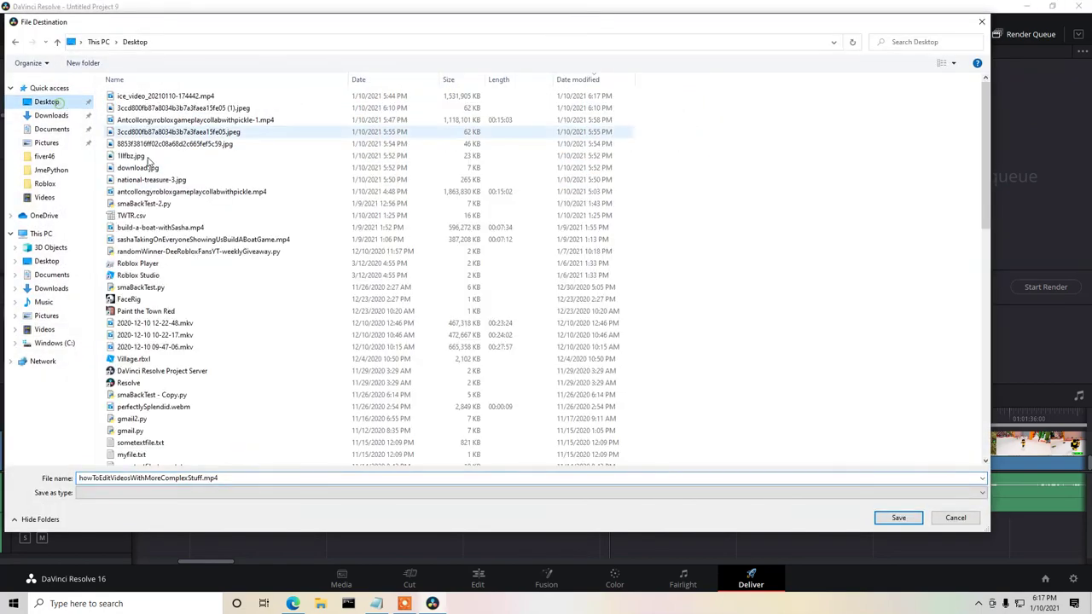
click(898, 518)
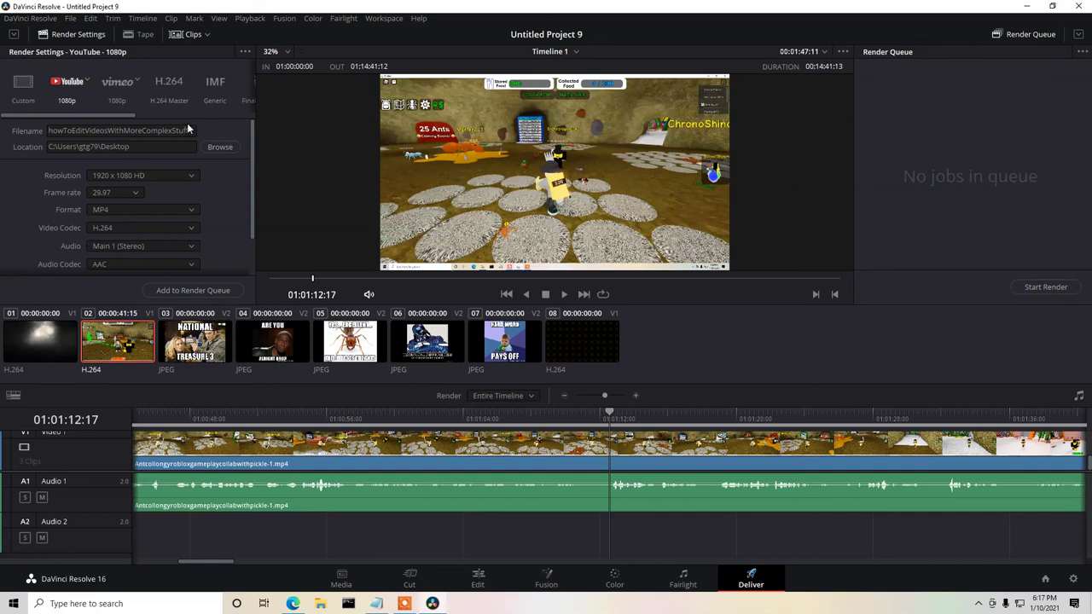
Replace the render file name with collabNumber2WithPickleOnAntColonySimulator.
drag(191, 130, 31, 135)
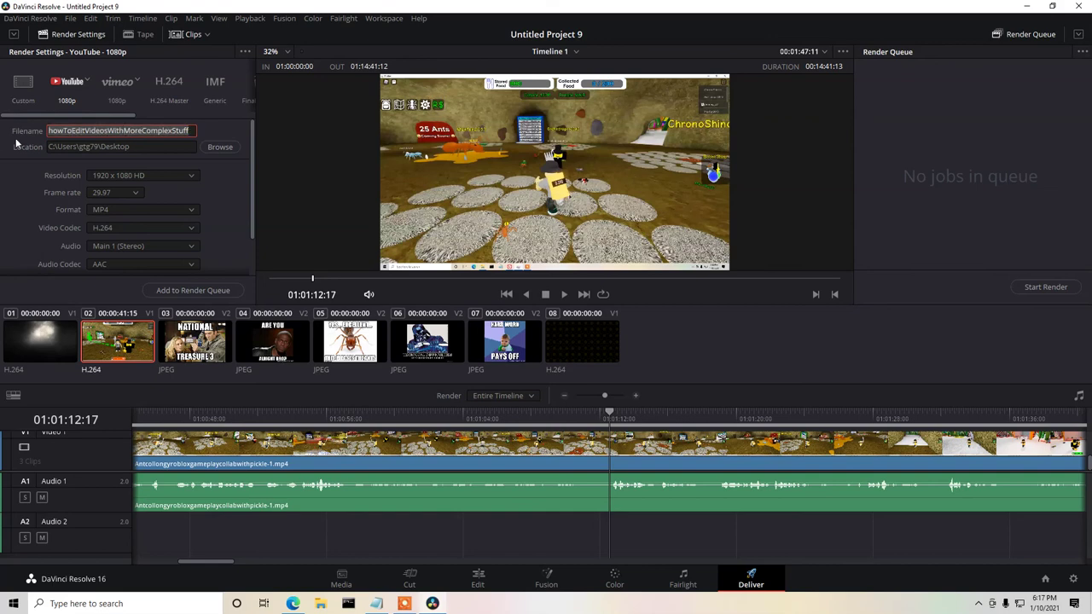
key(BackSpace)
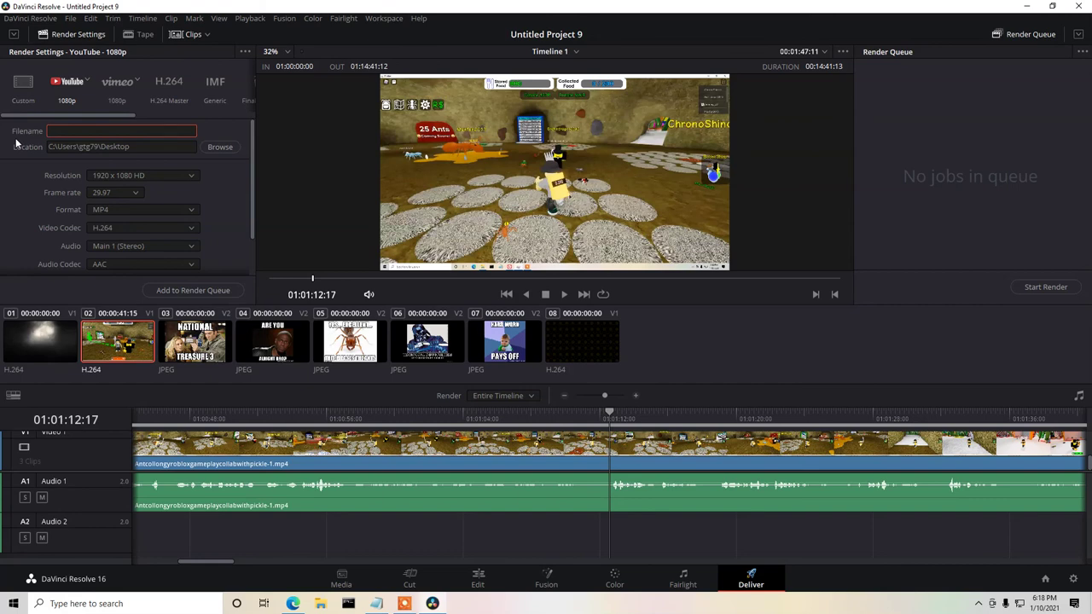
text(collab)
text(Number2W)
text(ithPickle)
text(OnAn)
text(tColony)
text(Simulator)
Add the timeline to the render queue and start rendering it.
drag(251, 154, 237, 167)
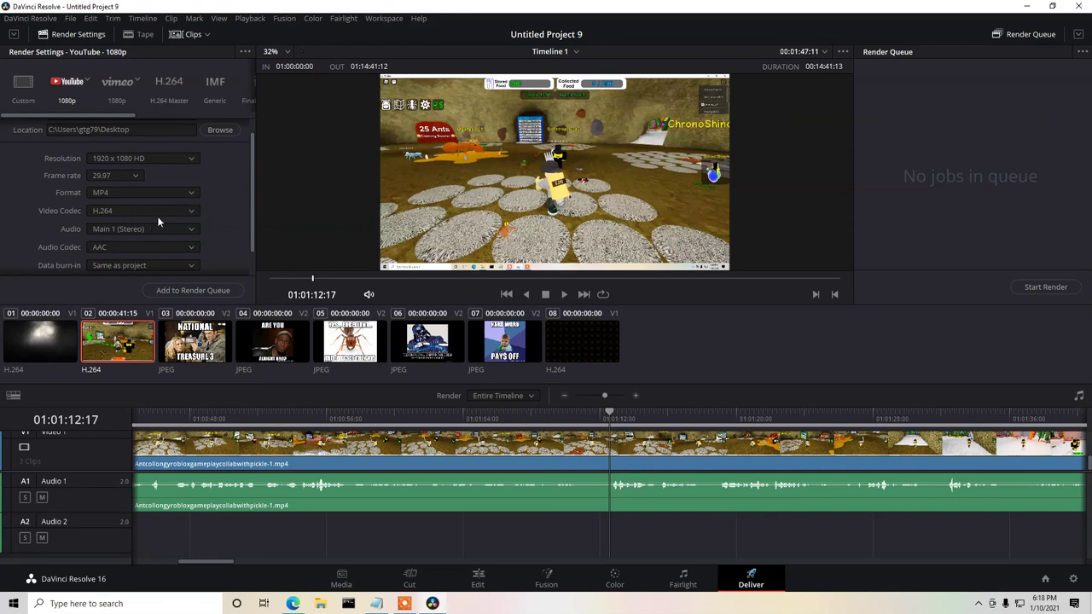
drag(252, 191, 249, 214)
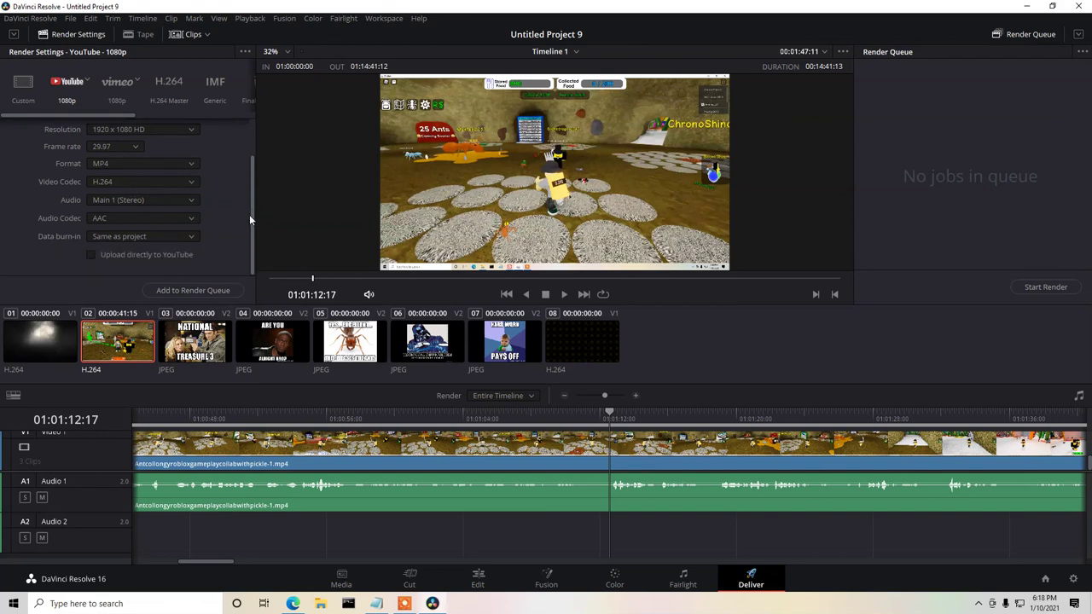
click(186, 289)
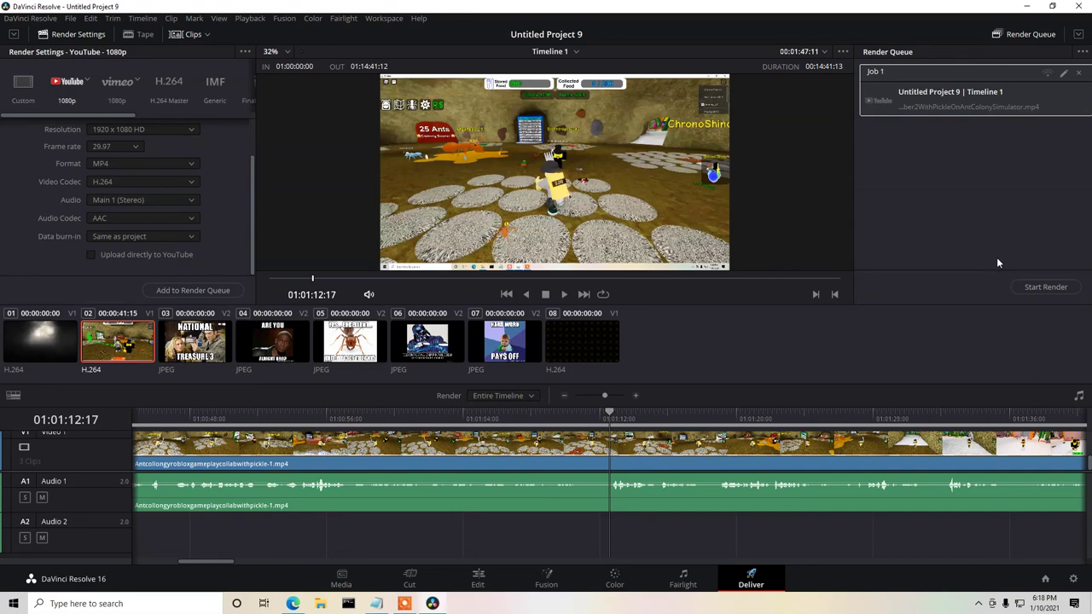
click(1031, 286)
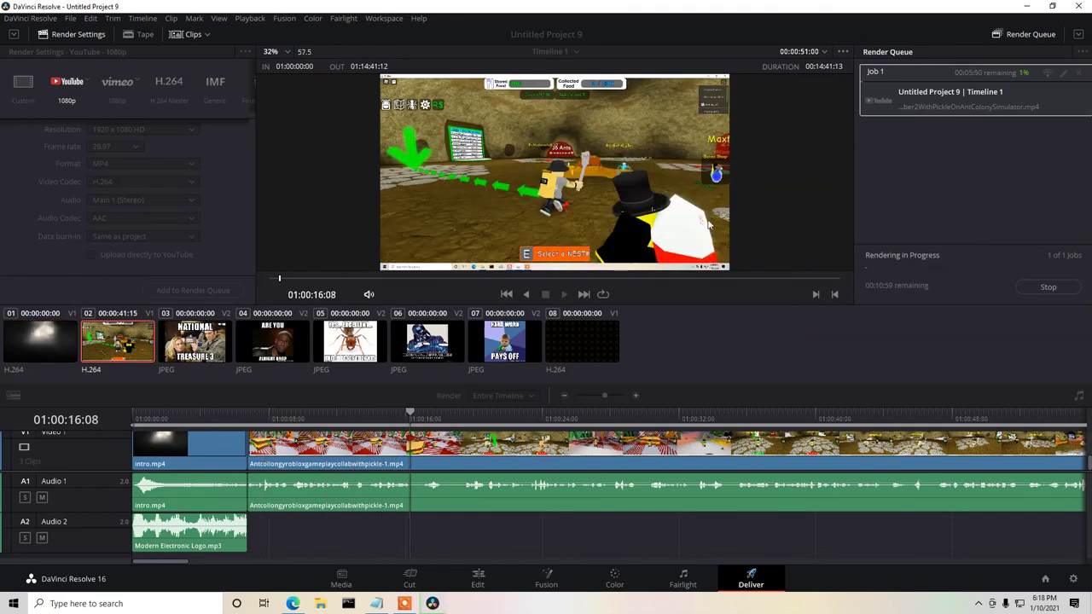
Minimize DaVinci Resolve and close the Notepad editing notes without saving them.
click(1027, 9)
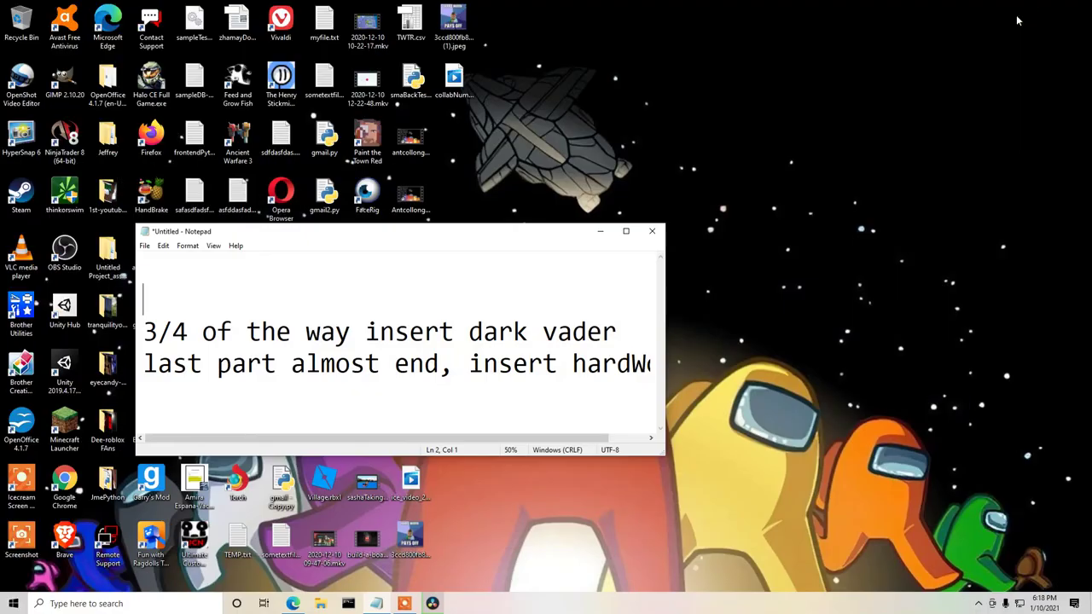
drag(443, 367, 158, 331)
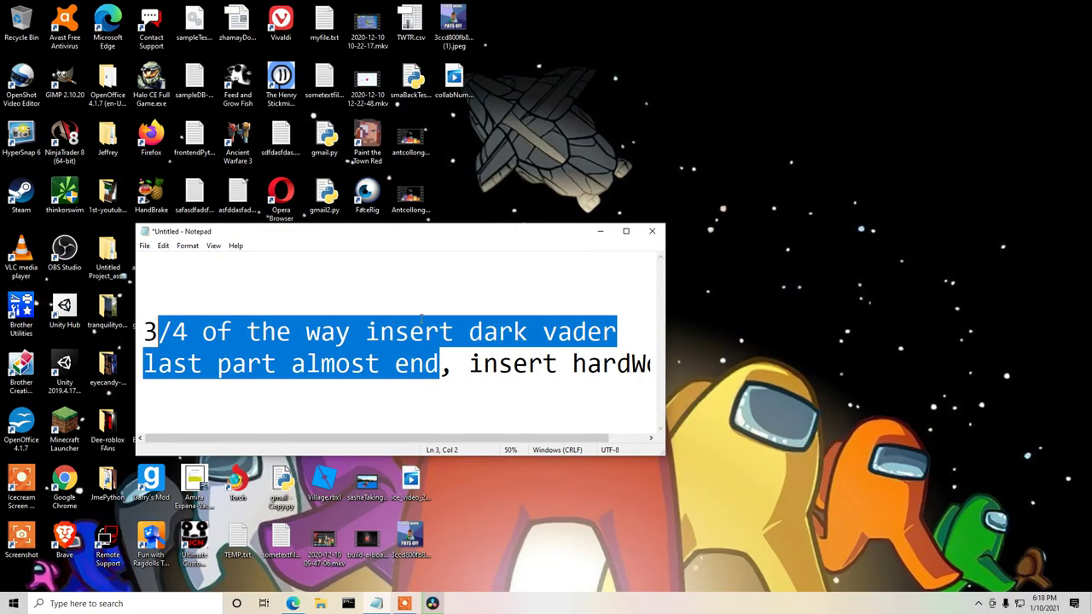
click(651, 230)
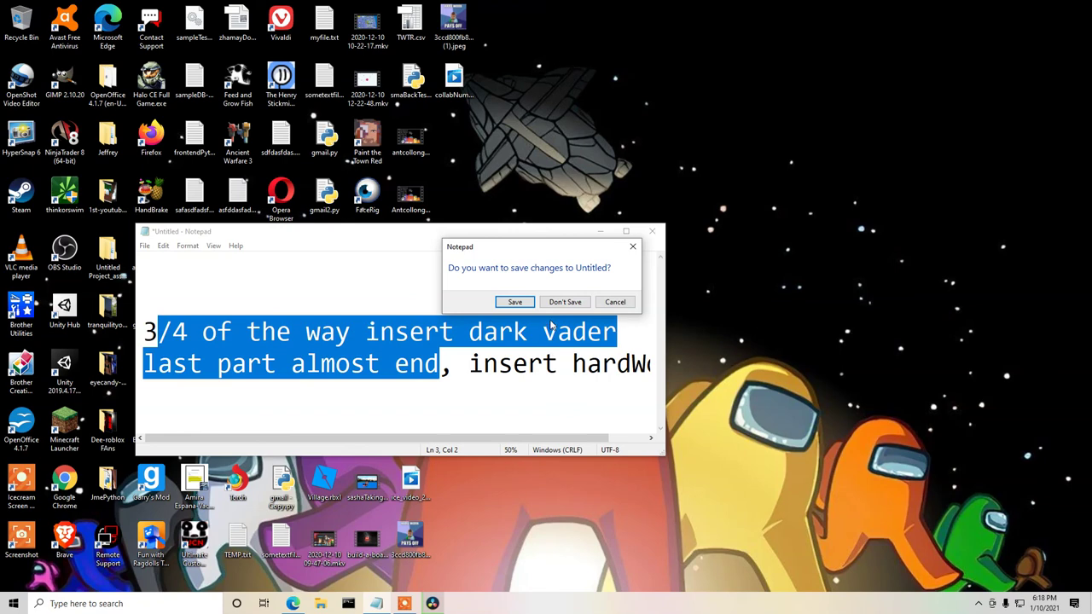
click(564, 302)
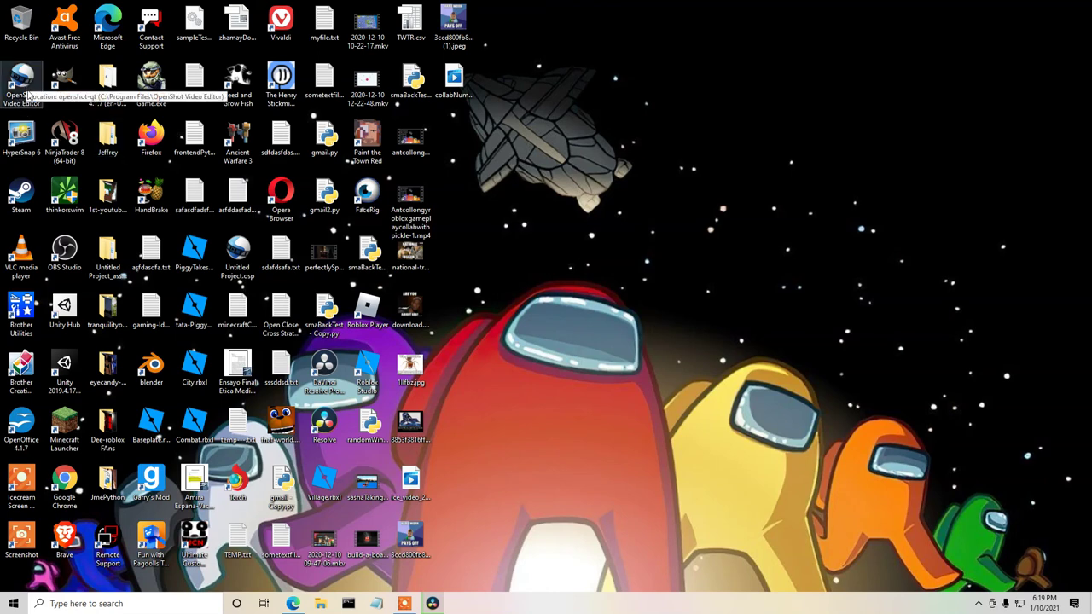
click(320, 433)
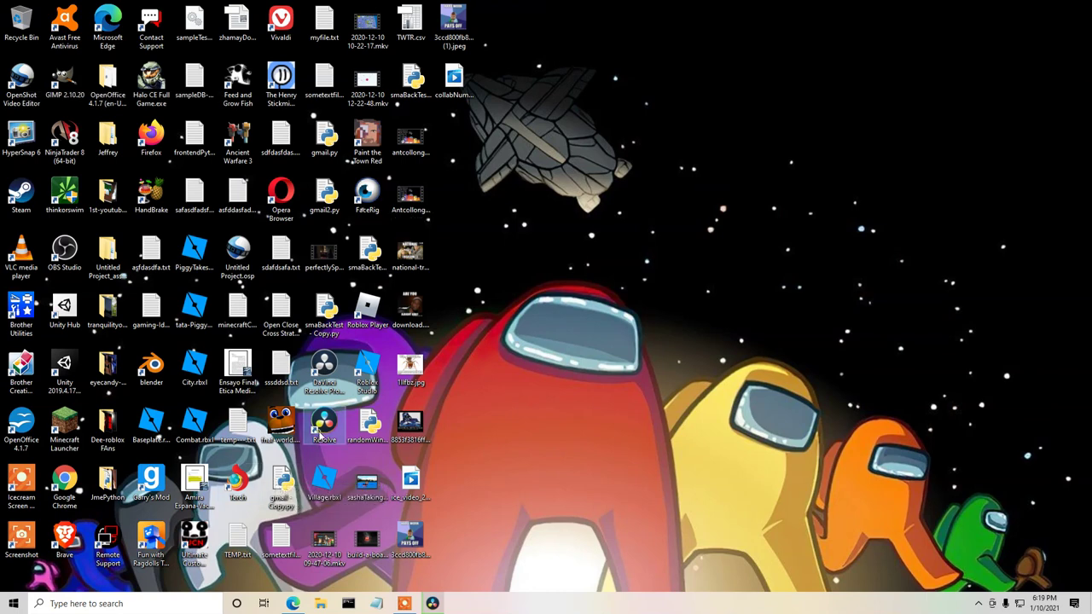
drag(646, 181, 913, 488)
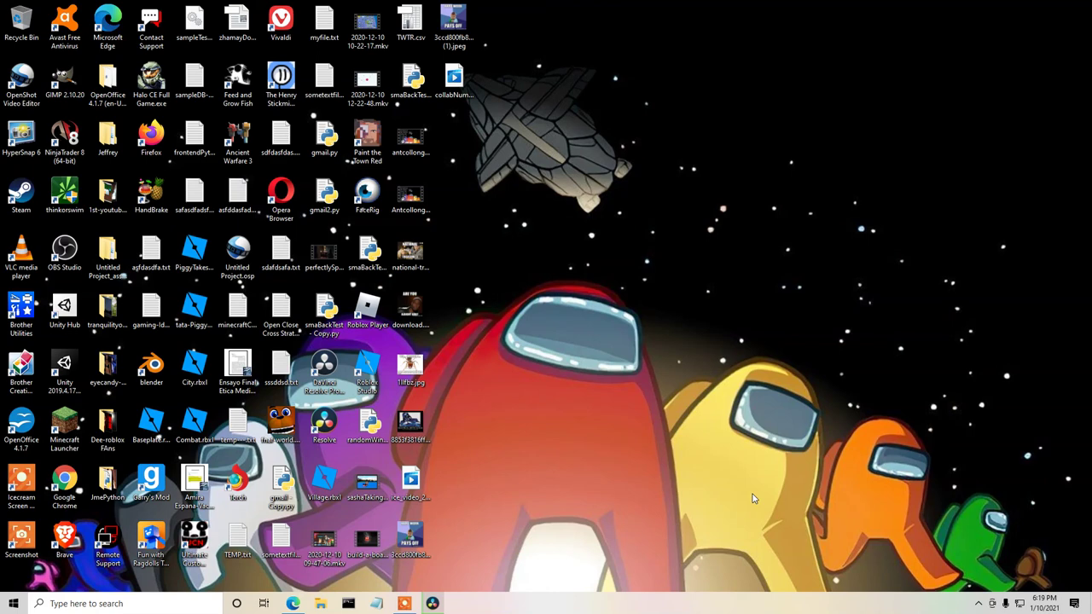
click(404, 602)
drag(776, 577, 625, 197)
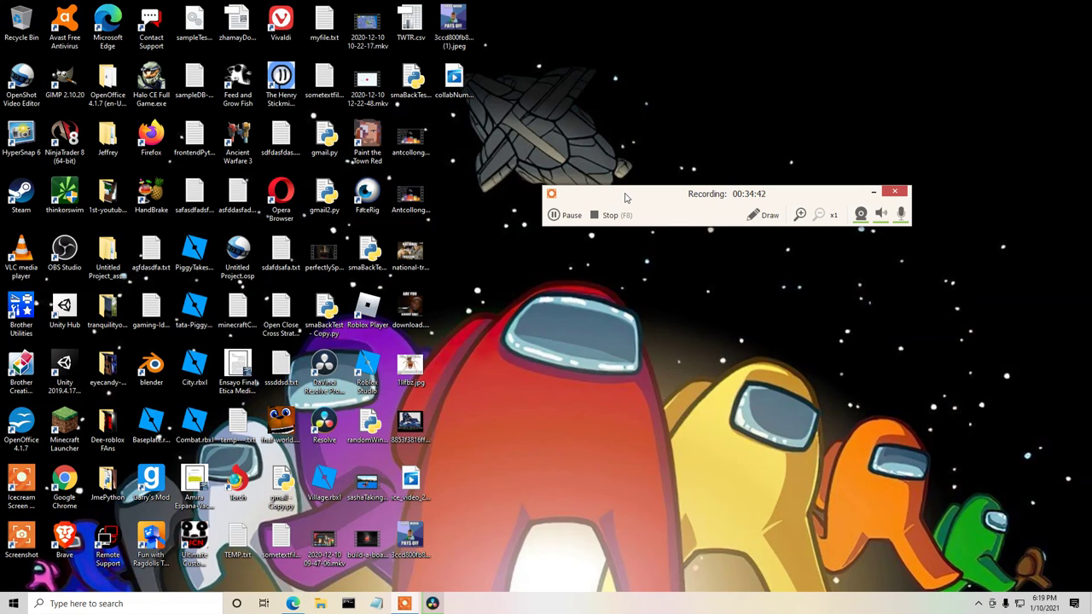